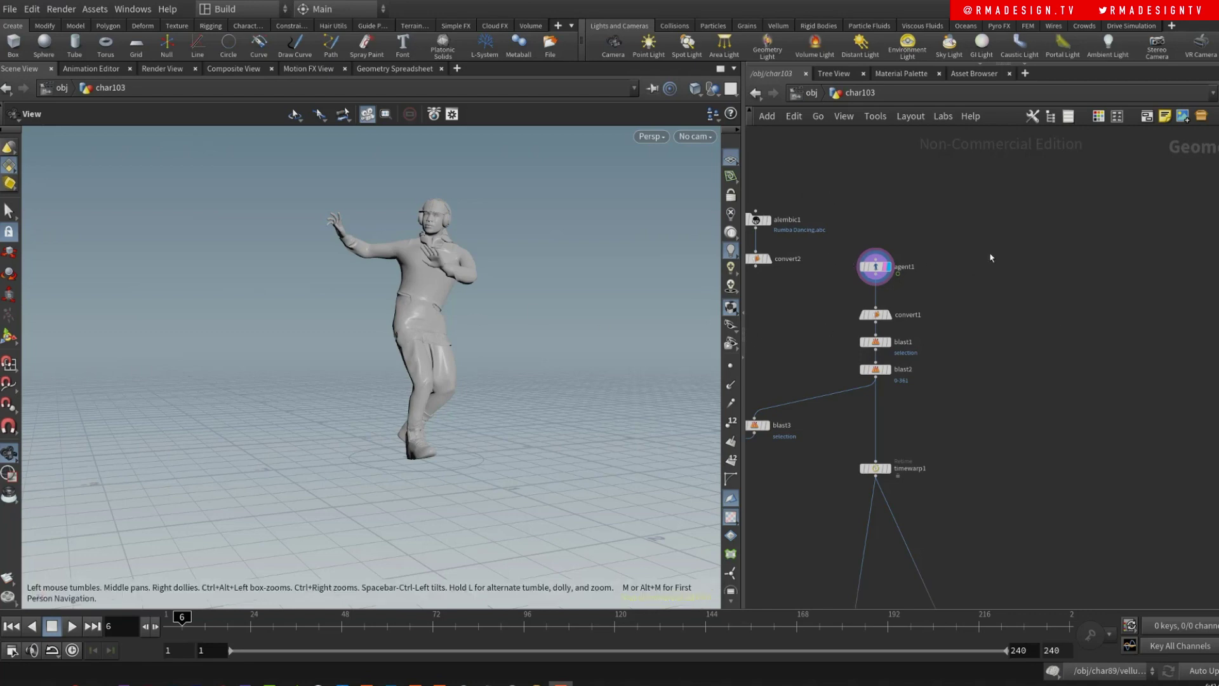
# - Show the node parameters beside the network, enlarge the network area, and move alembic1 and convert2 next to agent1
pyautogui.moveTo(990, 257); pyautogui.dragTo(1008, 252, button='middle')
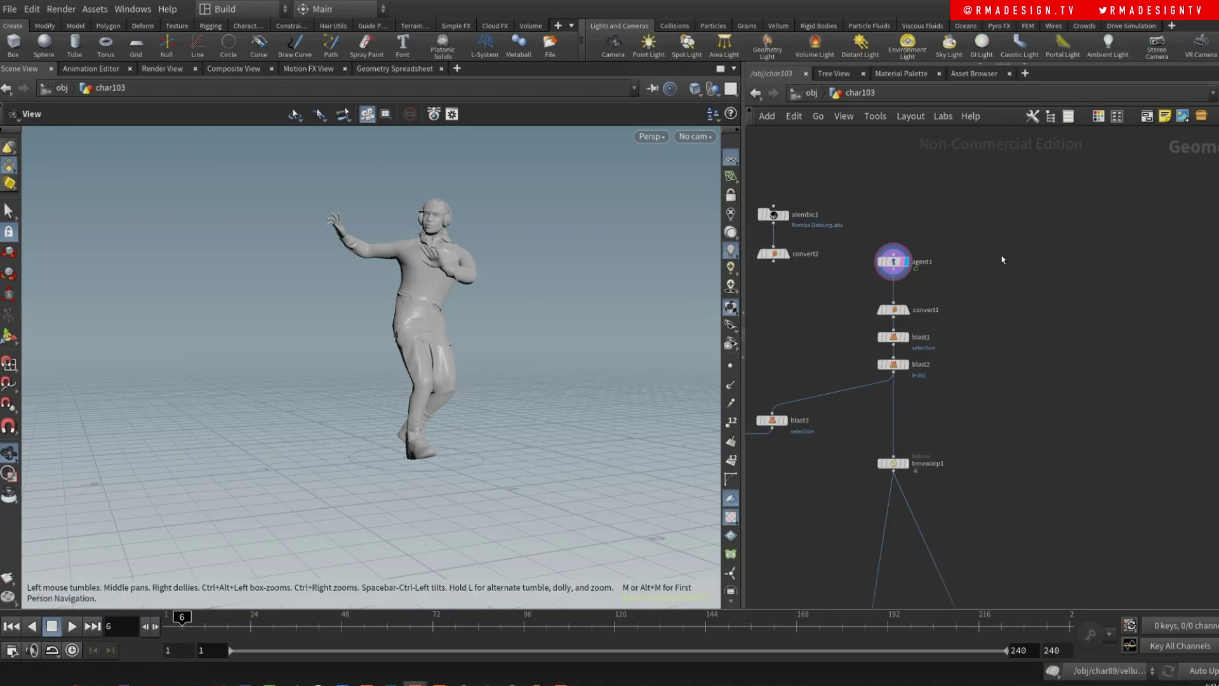
pyautogui.press('p')
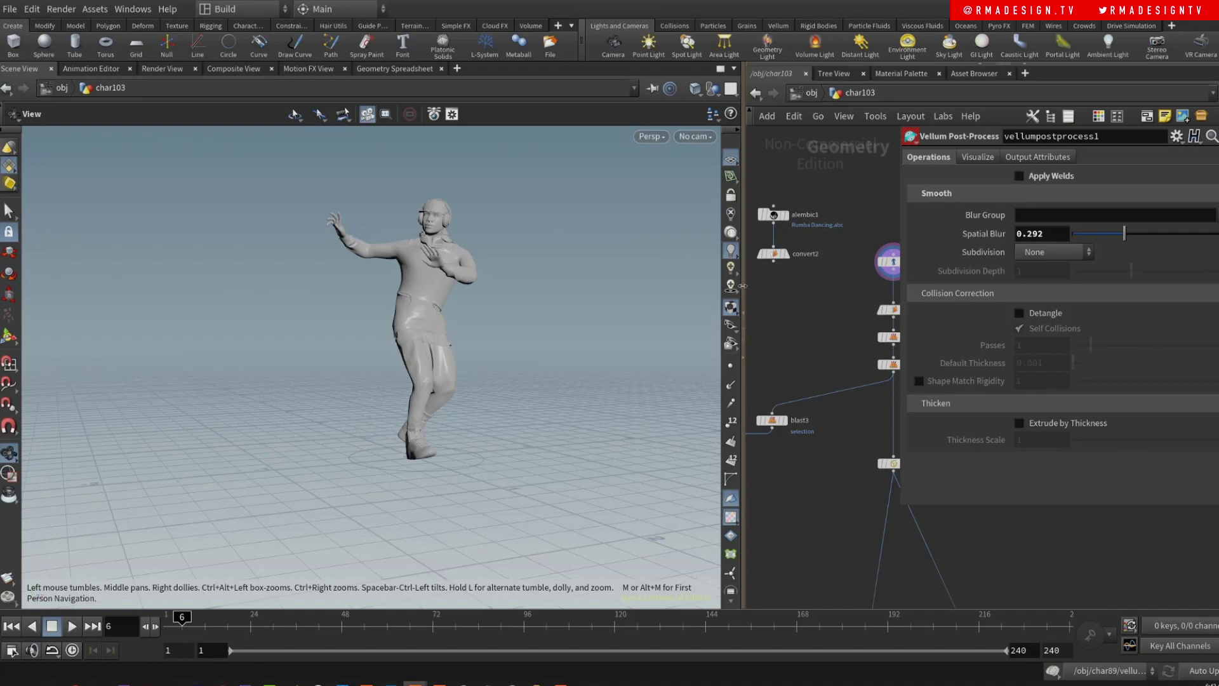
pyautogui.moveTo(743, 286); pyautogui.dragTo(579, 286)
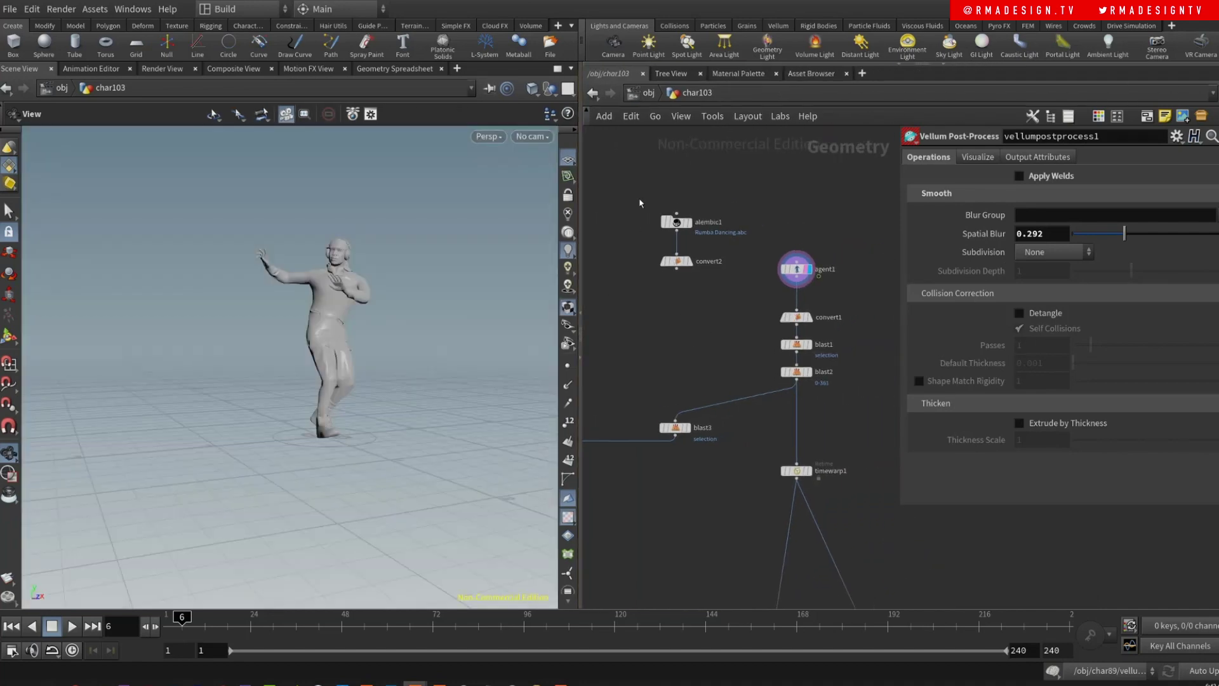
pyautogui.moveTo(690, 274); pyautogui.dragTo(697, 313)
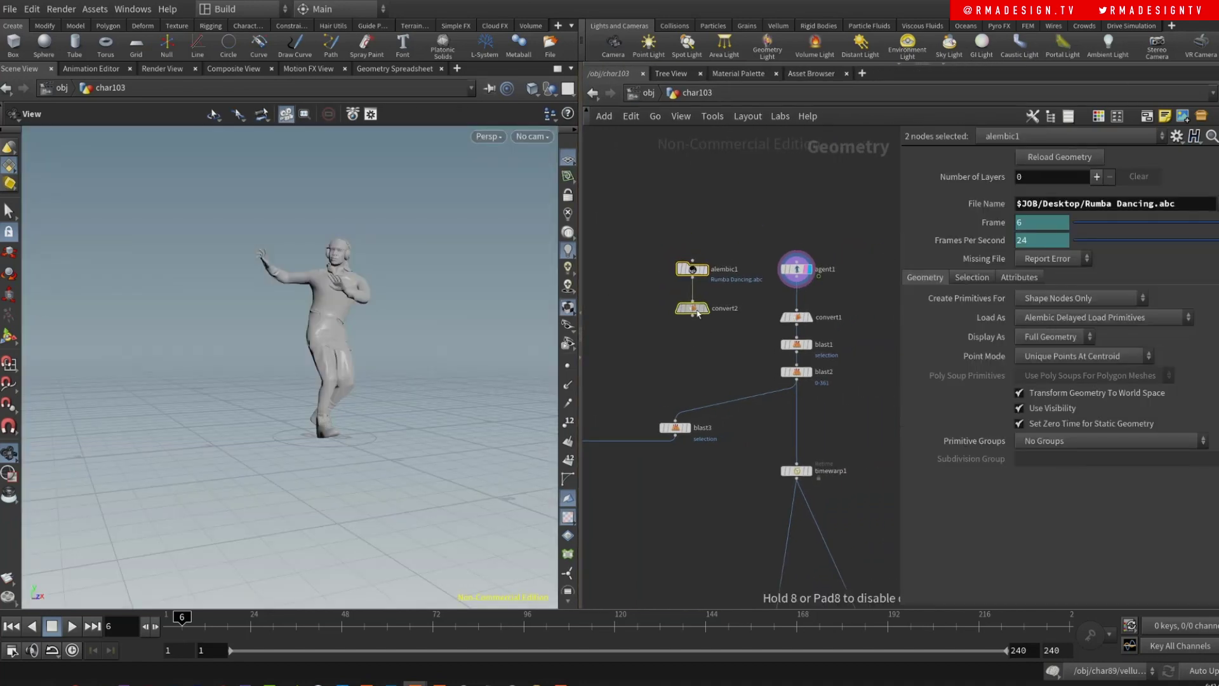
# - Compare the parameters of agent1 and alembic1, and check which animation clips agent1 offers as its current clip
pyautogui.click(801, 270)
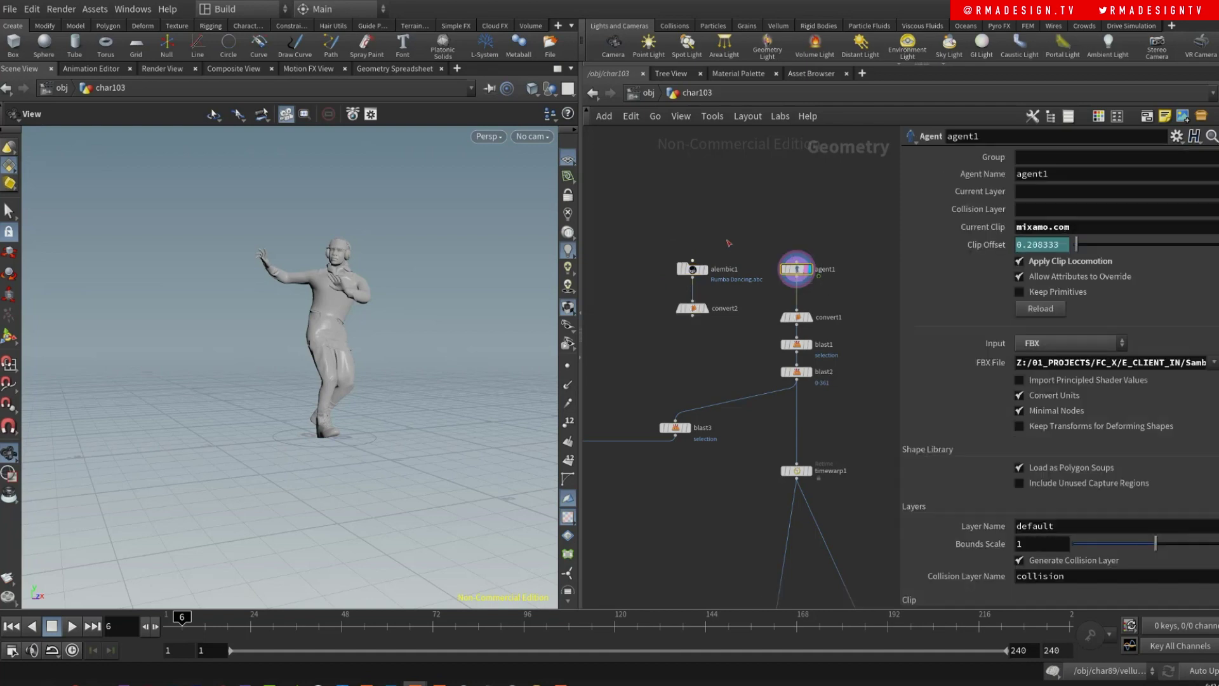
pyautogui.moveTo(749, 245); pyautogui.dragTo(683, 287)
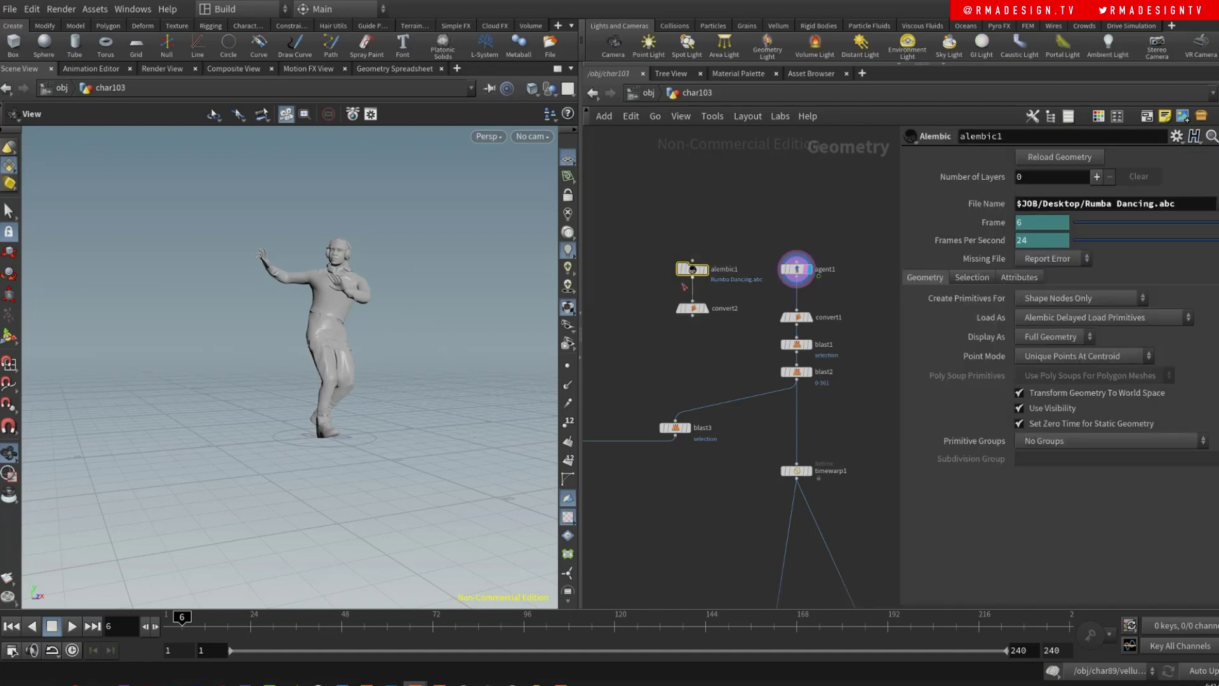
pyautogui.moveTo(784, 227); pyautogui.dragTo(839, 285)
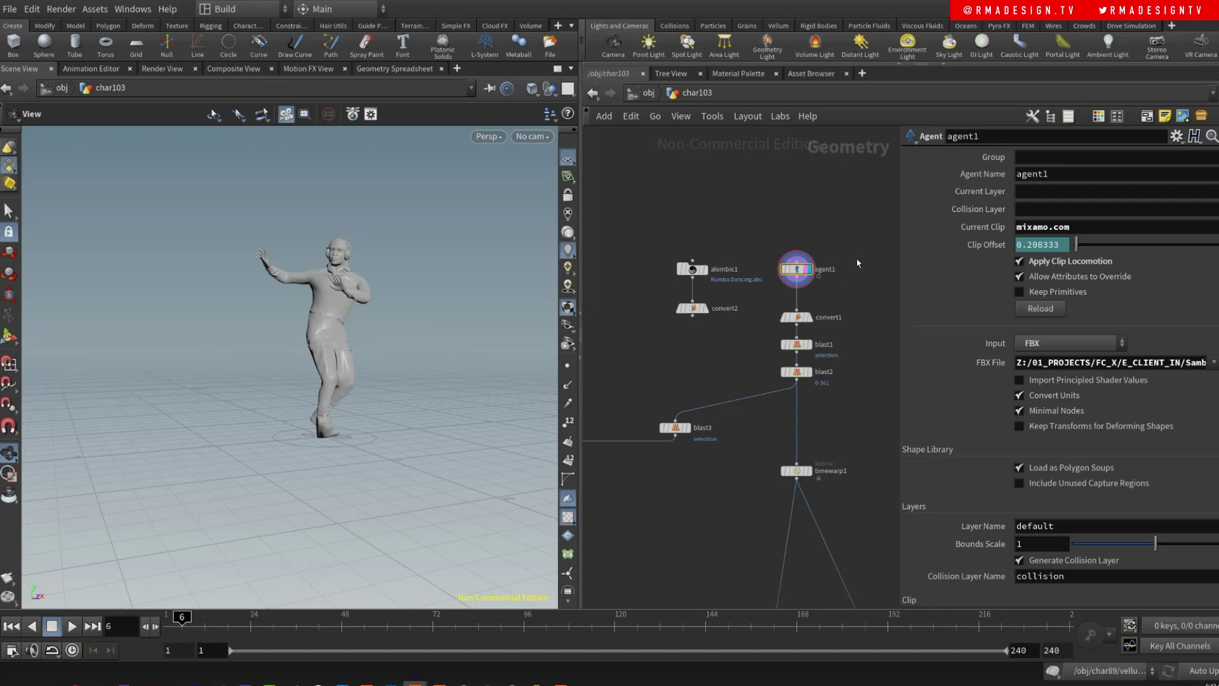
pyautogui.moveTo(857, 263); pyautogui.dragTo(824, 245, button='middle')
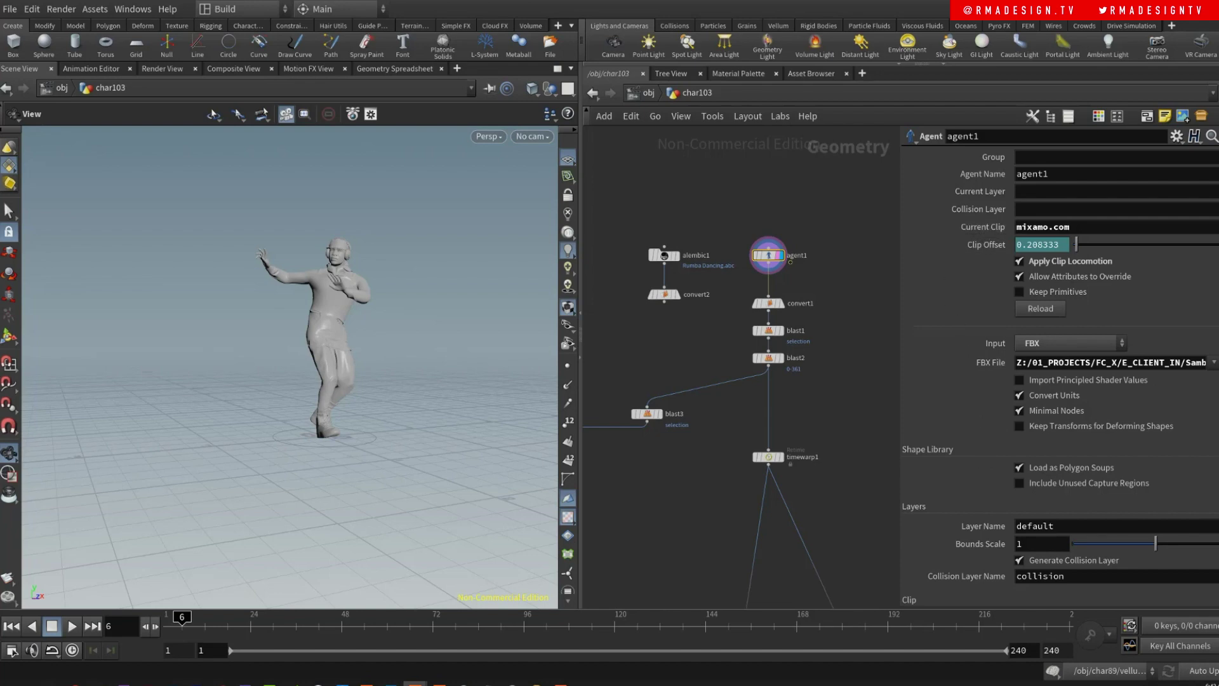
pyautogui.click(1214, 227)
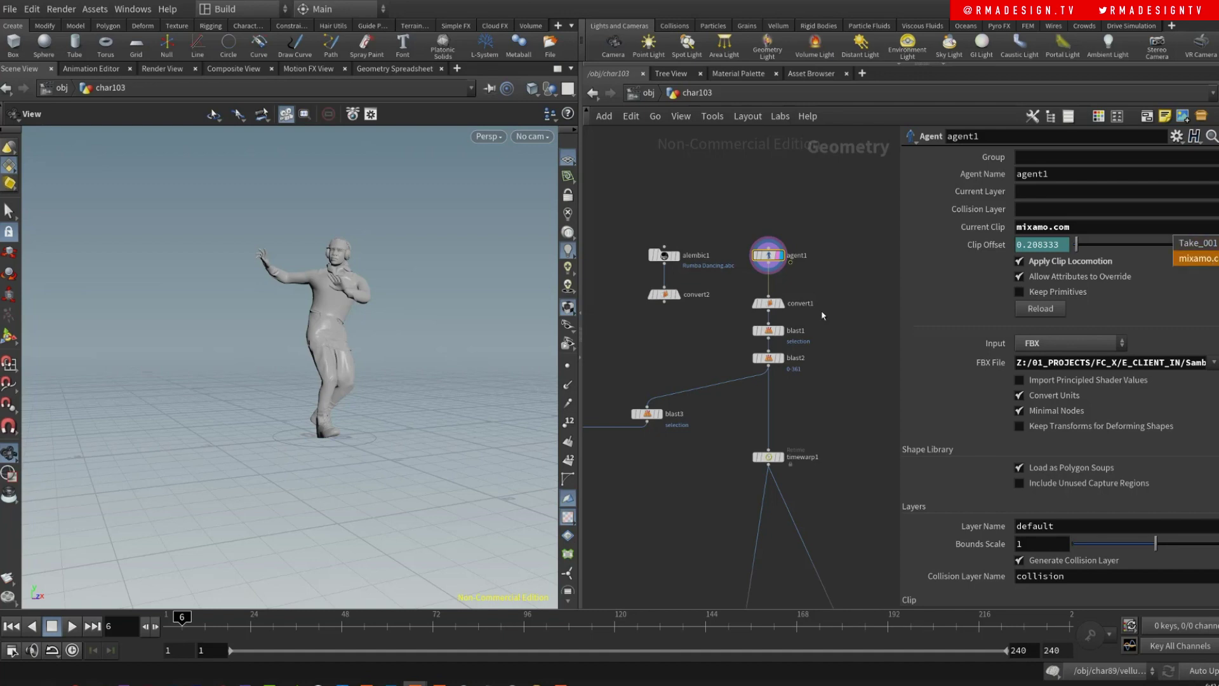
pyautogui.click(843, 277)
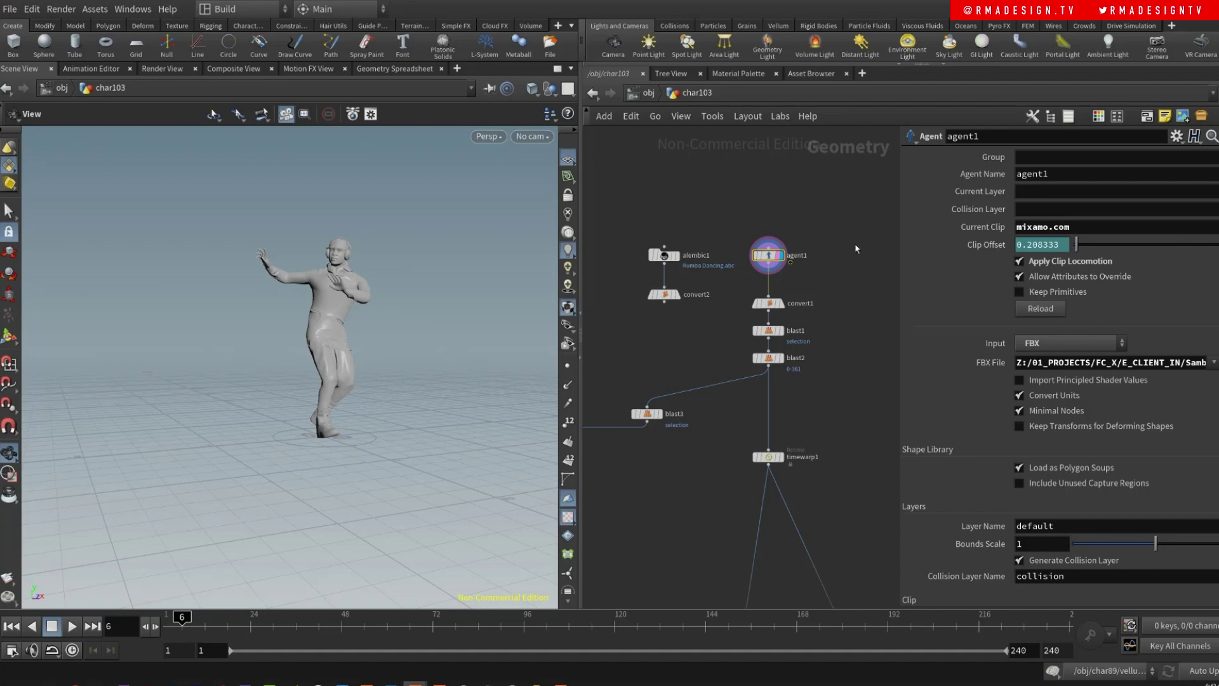
# - Scrub the dance animation to frame 112 and back to frame 83, checking the character's motion from the front
pyautogui.moveTo(235, 626); pyautogui.dragTo(585, 626)
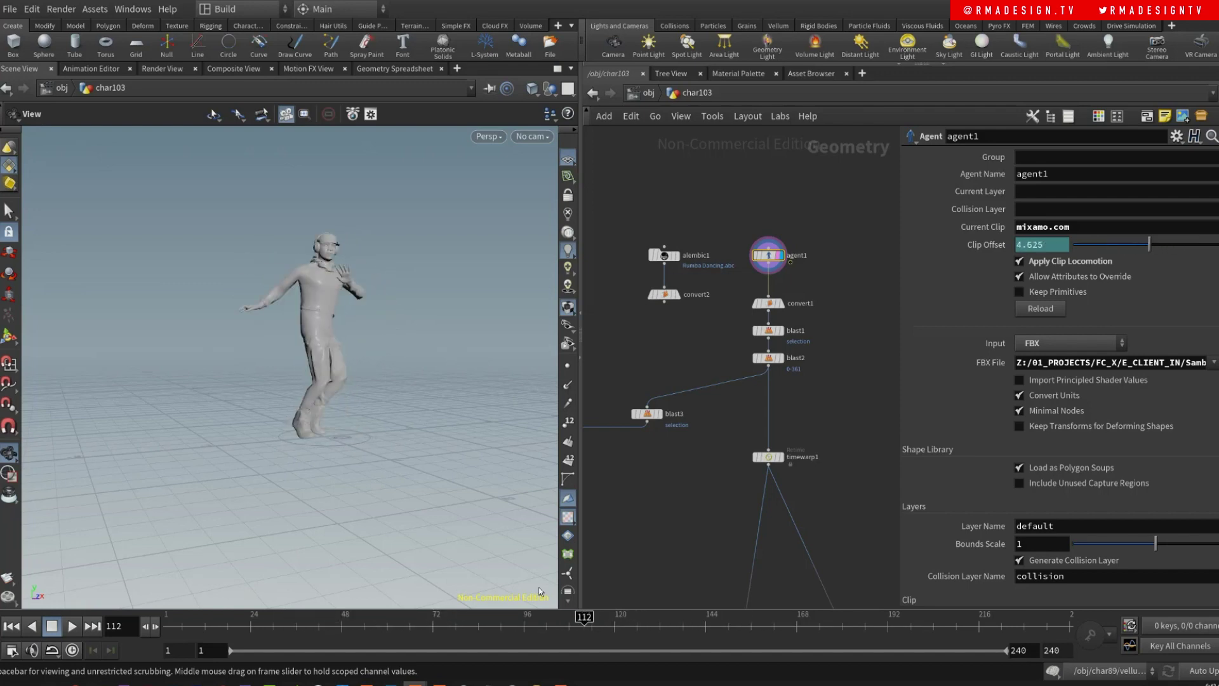
pyautogui.moveTo(305, 381)
pyautogui.mouseDown()
pyautogui.moveTo(318, 395)
pyautogui.moveTo(314, 377)
pyautogui.mouseUp()
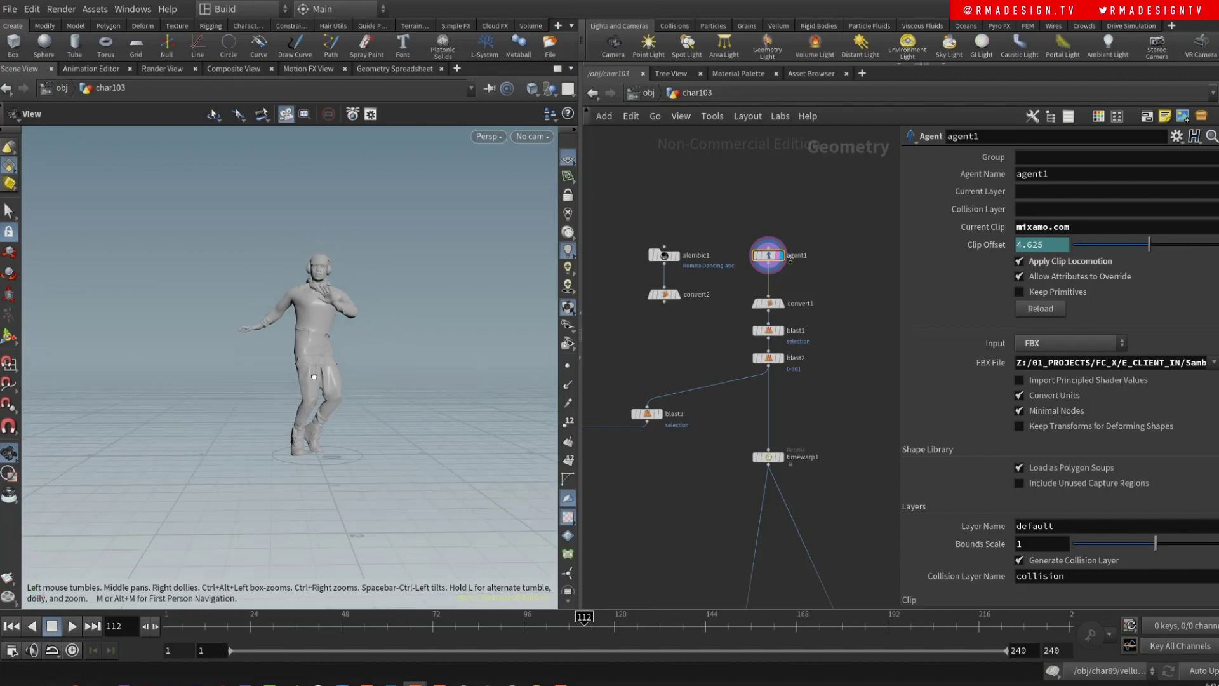
pyautogui.moveTo(373, 626); pyautogui.dragTo(474, 599)
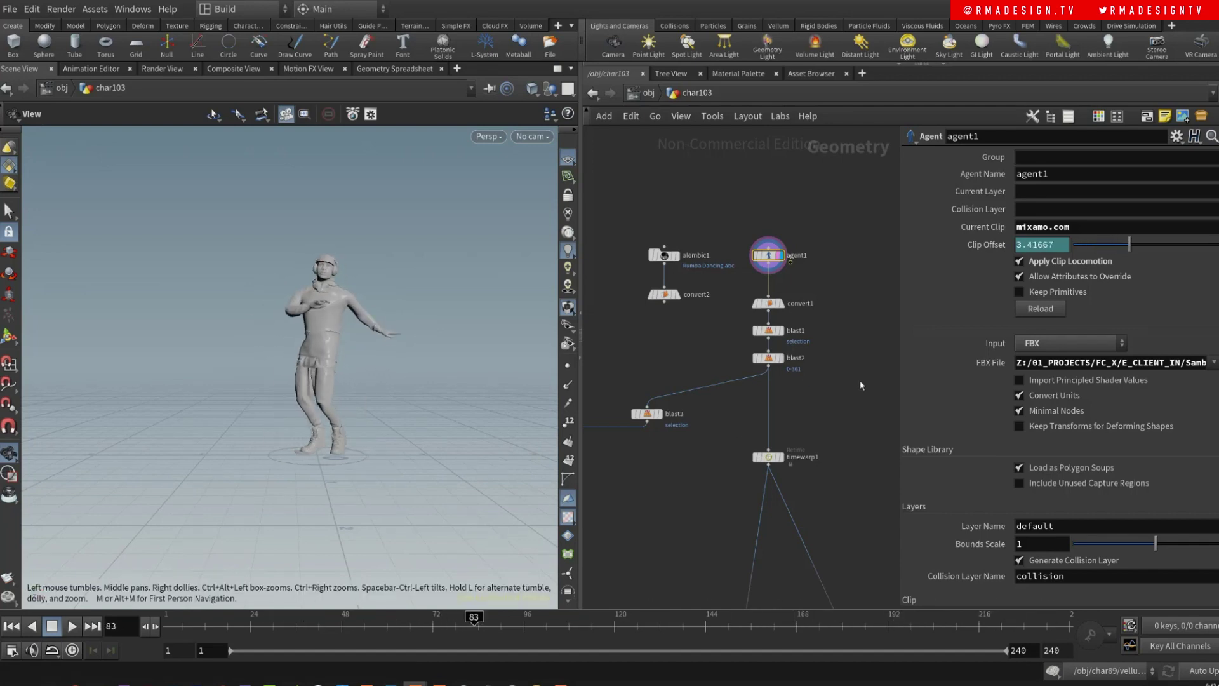
# - Display the outputs of convert1, blast1 and blast2 in turn to follow the conversion and cleanup of the character
pyautogui.scroll(2, 860, 382)
pyautogui.click(771, 287)
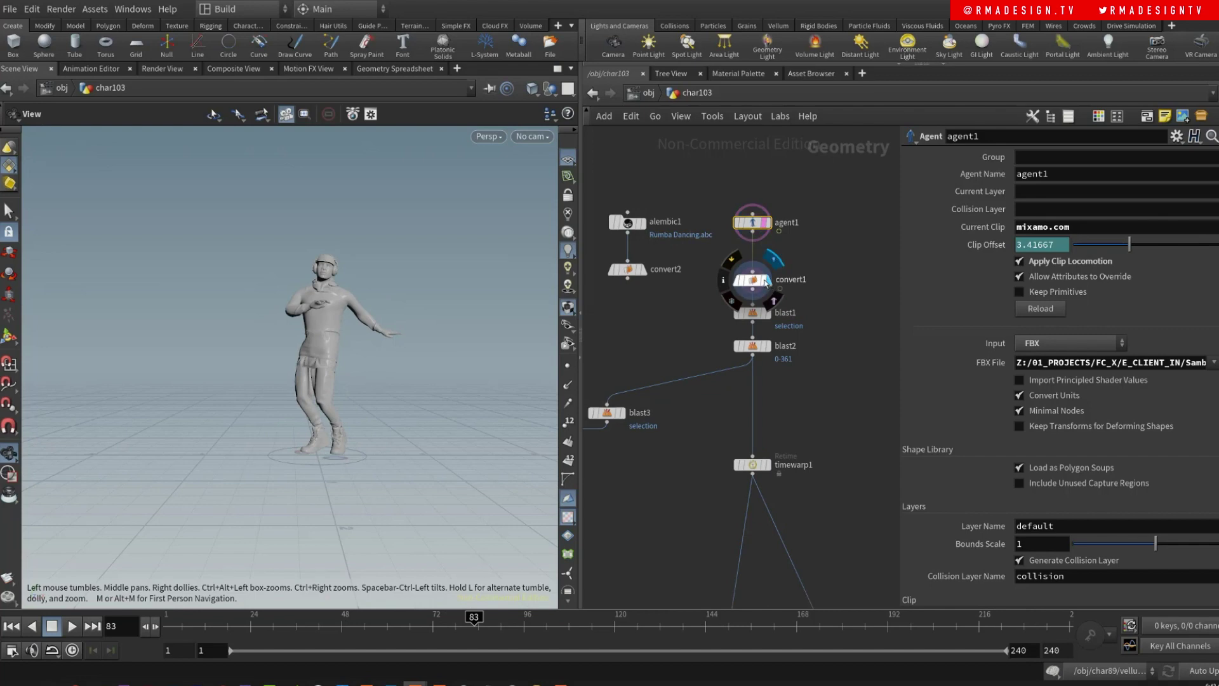
pyautogui.click(747, 283)
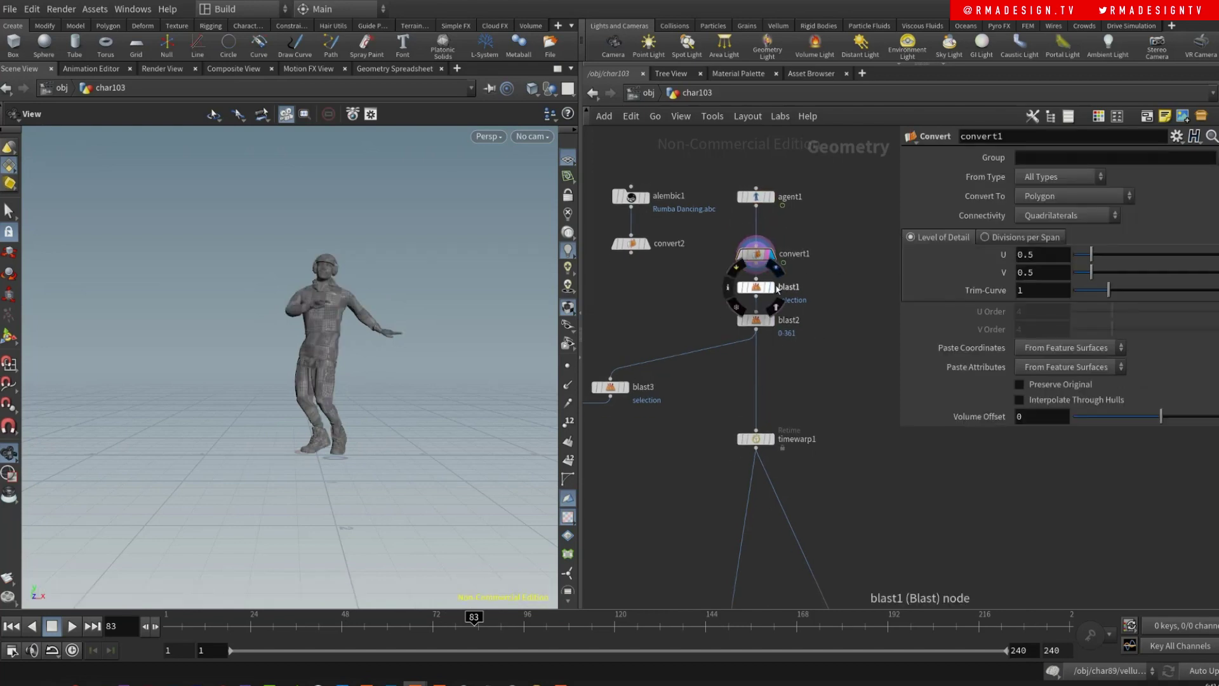
pyautogui.click(772, 287)
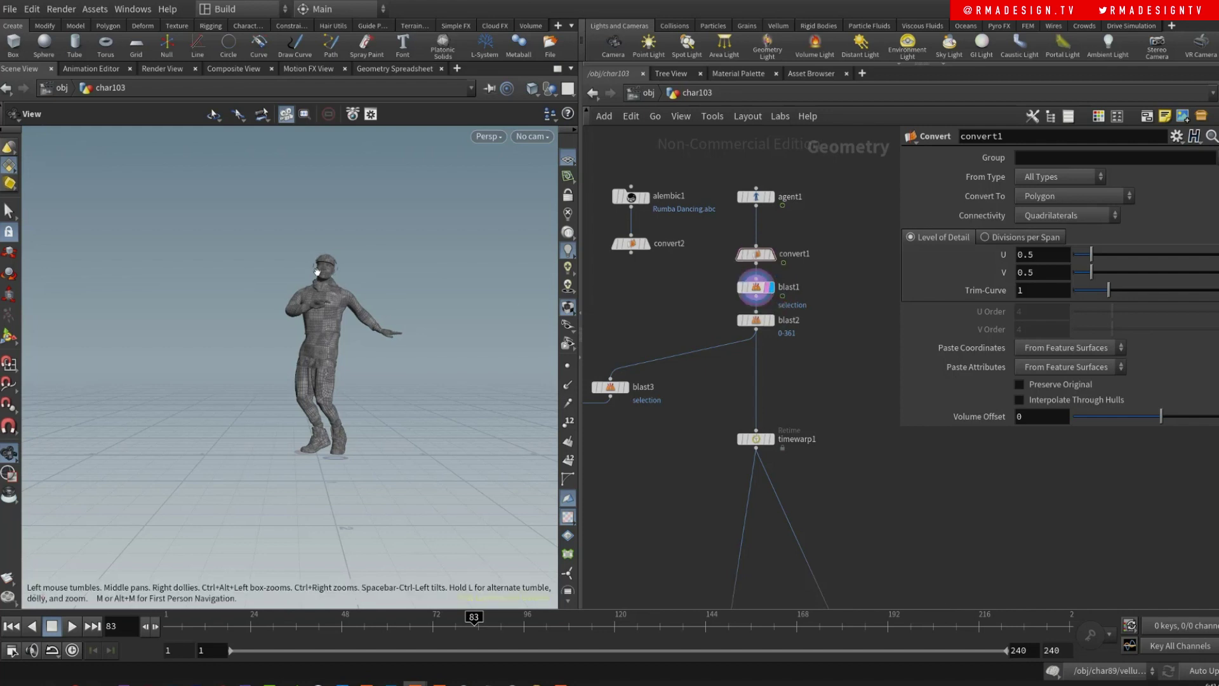
pyautogui.click(772, 320)
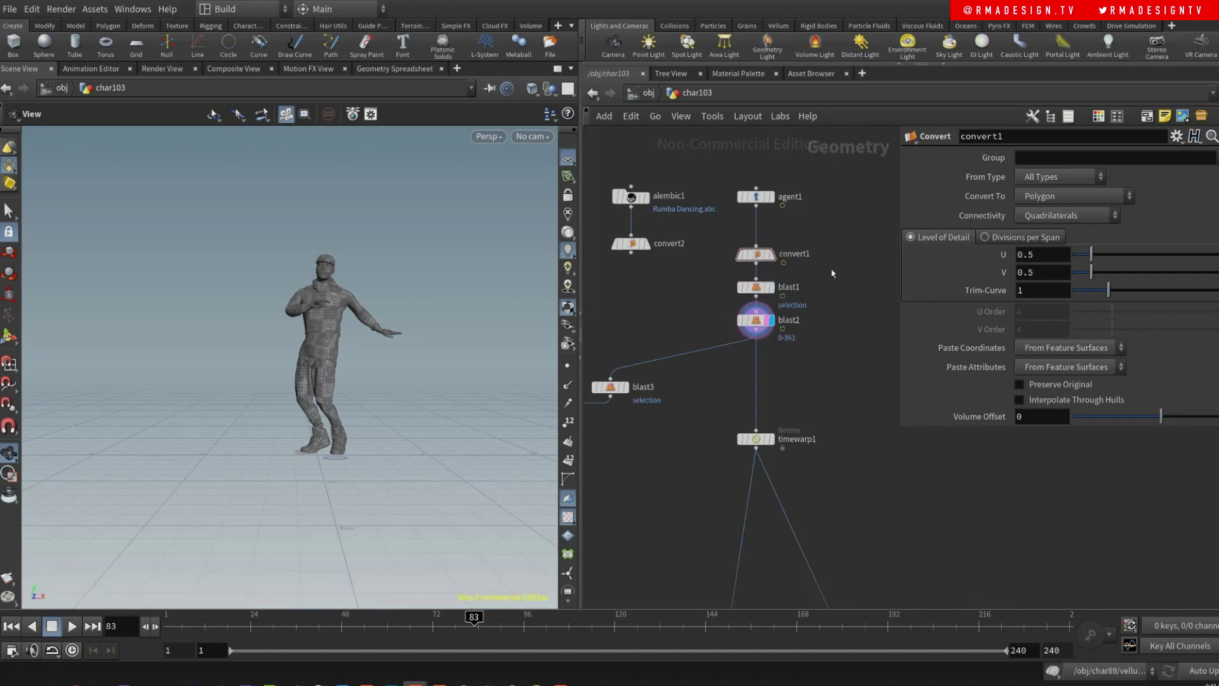
# - Display the result of blast3, followed by the result and settings of timeshift1
pyautogui.scroll(-3, 801, 371)
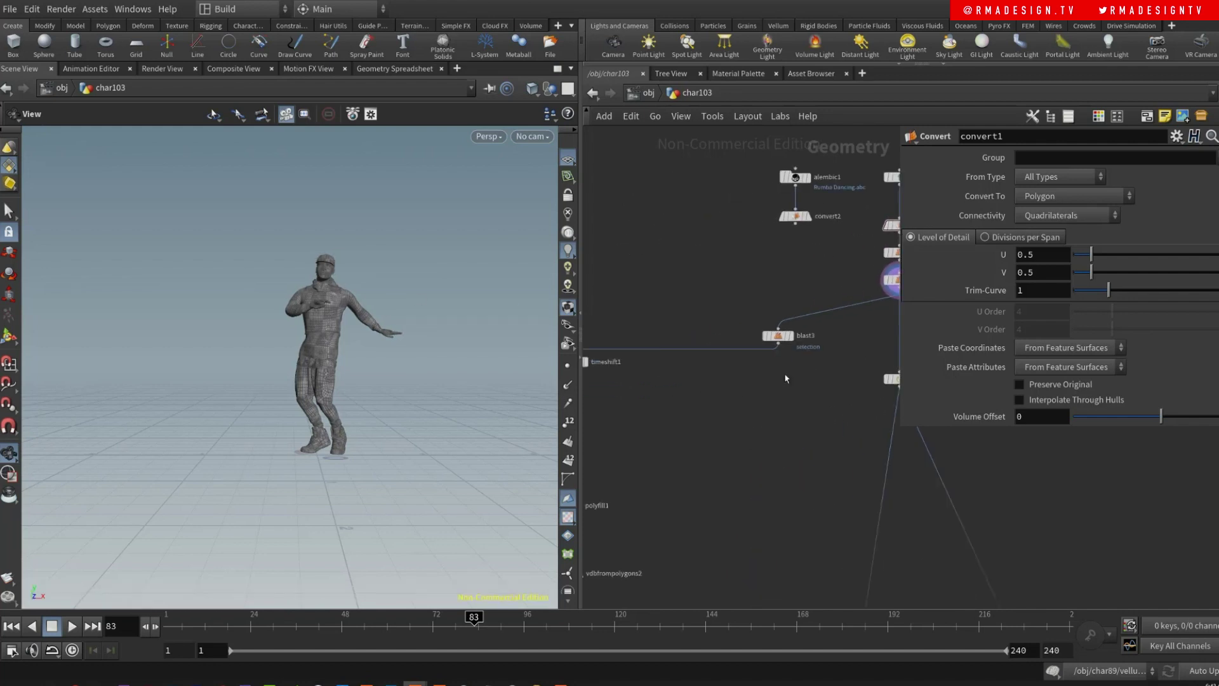
pyautogui.moveTo(778, 343); pyautogui.dragTo(777, 327)
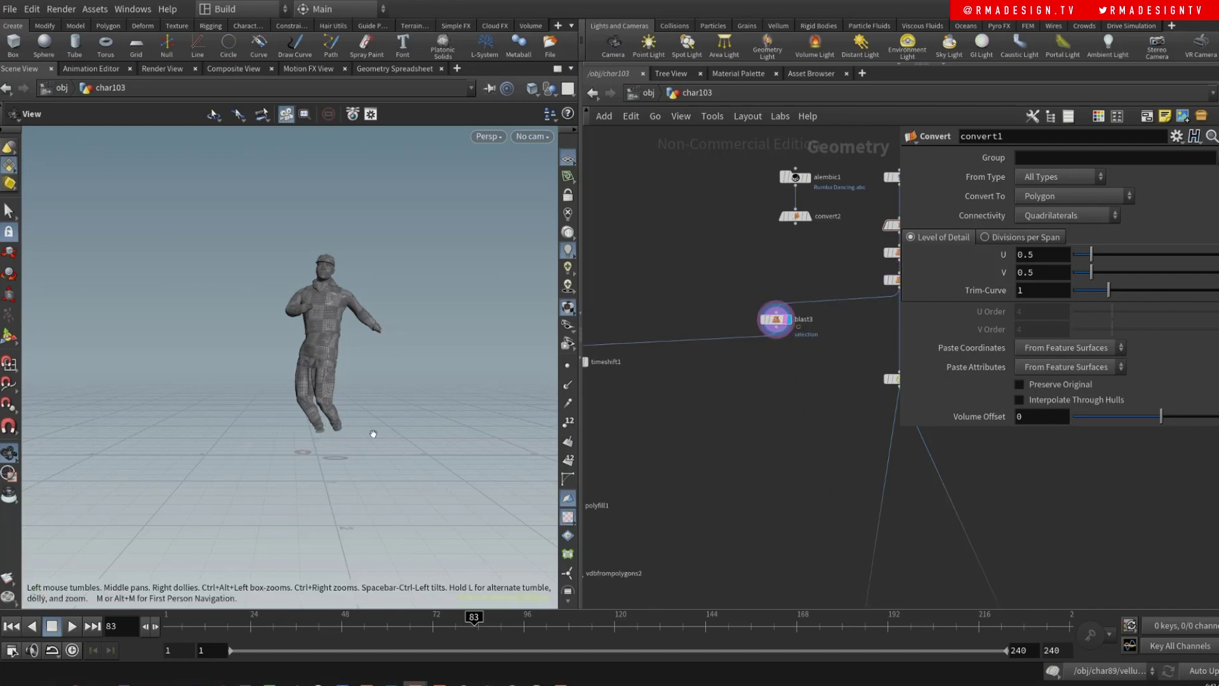
pyautogui.moveTo(776, 380); pyautogui.dragTo(907, 330, button='middle')
pyautogui.click(729, 311)
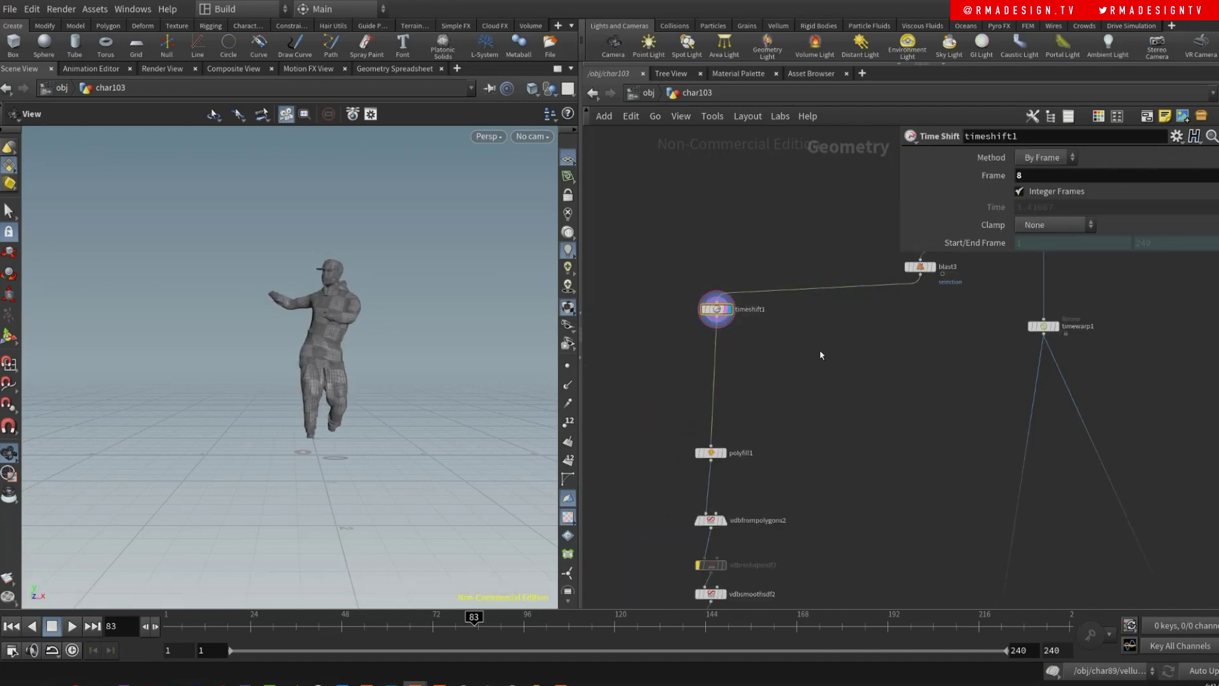
# - Add a second Time Shift node beside timeshift1, connect it to blast3 and display it
pyautogui.scroll(3, 696, 353)
pyautogui.press('Tab')
pyautogui.write('tim')
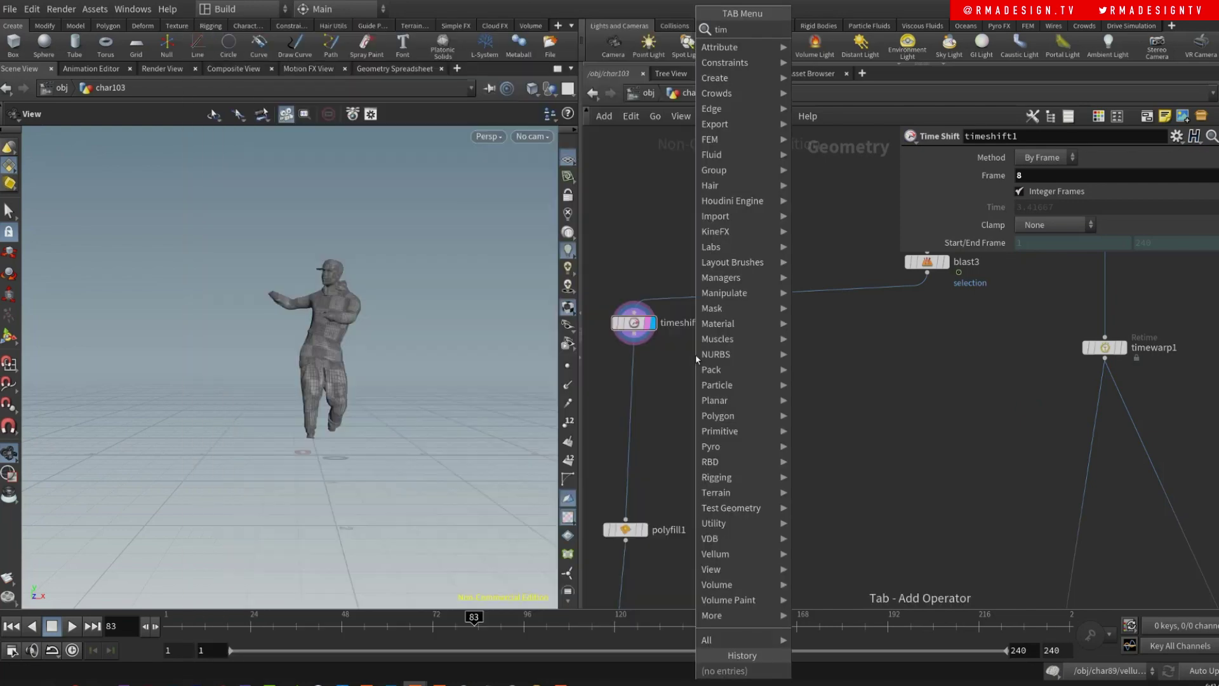
pyautogui.press('Return')
pyautogui.click(695, 356)
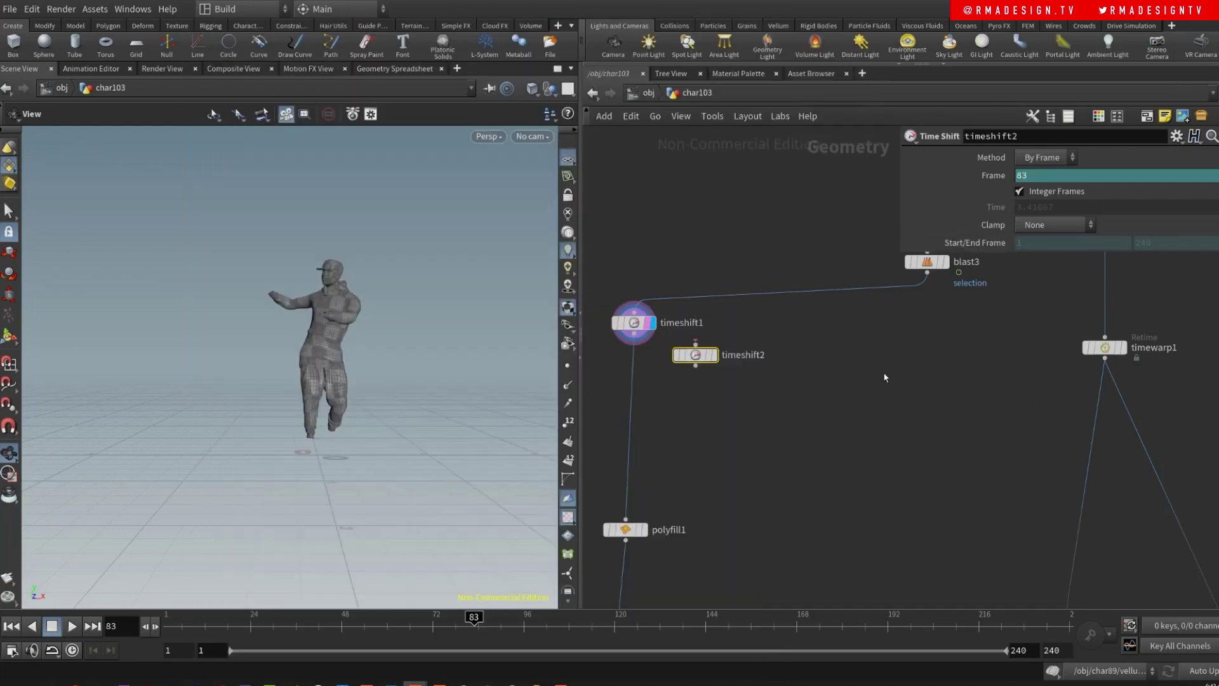
pyautogui.click(927, 273)
pyautogui.click(695, 346)
pyautogui.click(714, 355)
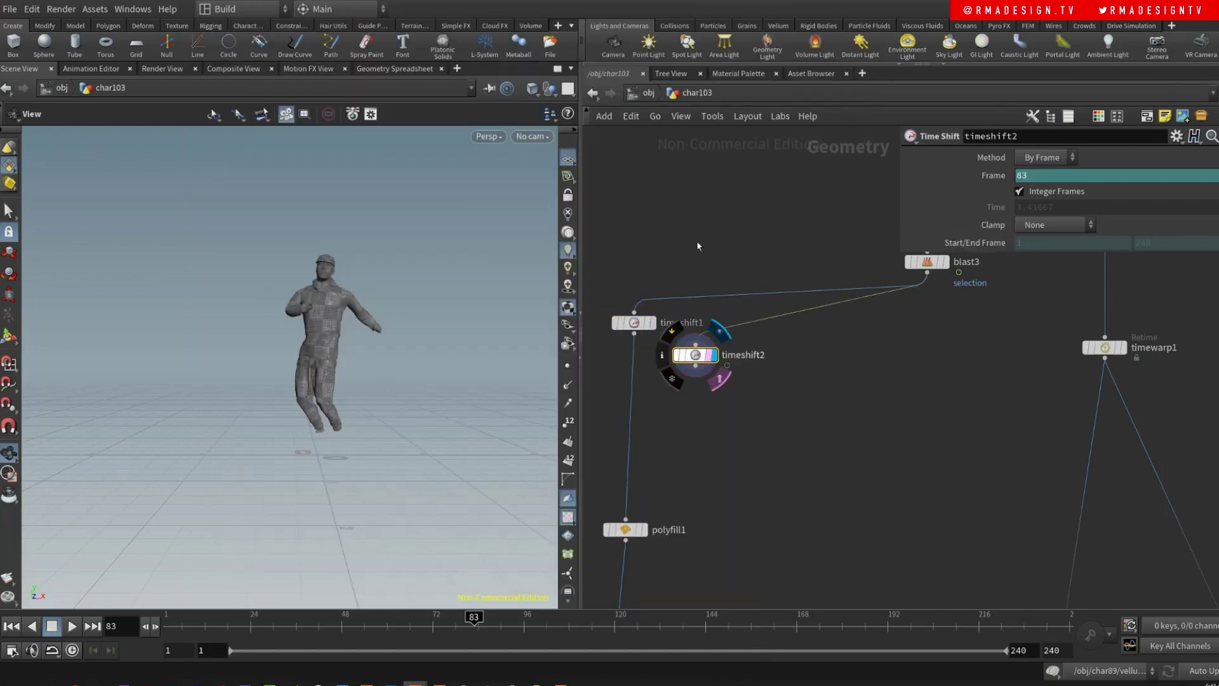
# - Delete the animation channels on the second Time Shift's Frame parameter and set it to 1
pyautogui.rightClick(995, 173)
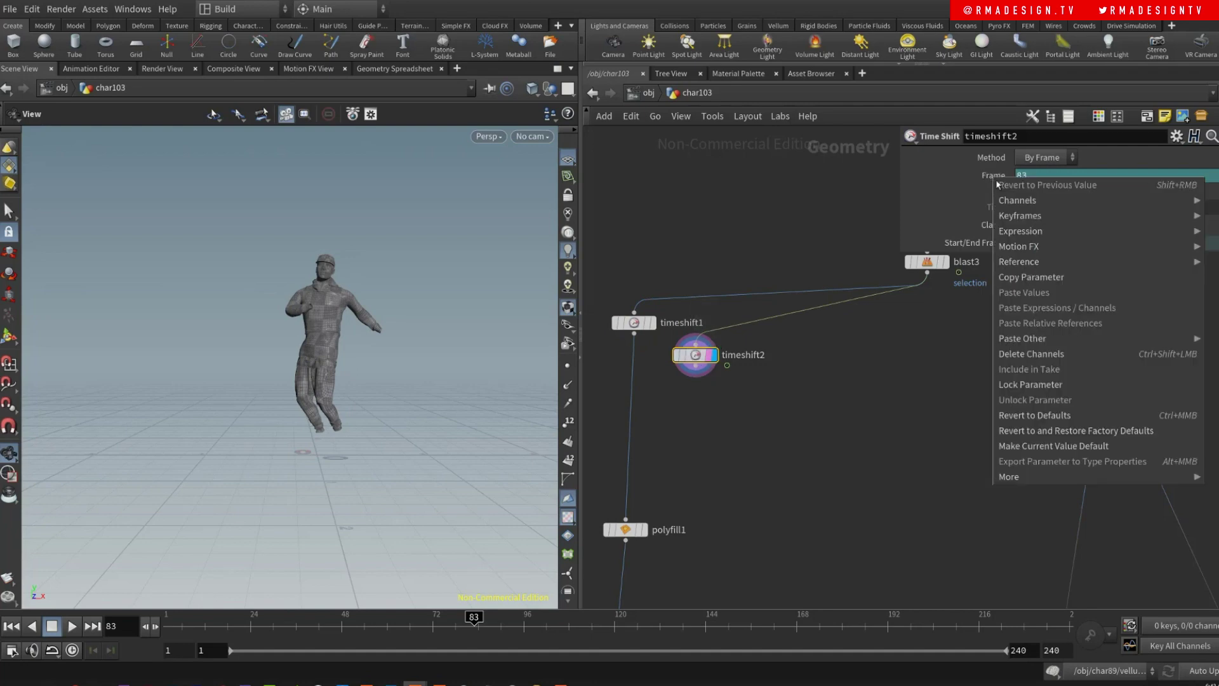
pyautogui.click(1009, 354)
pyautogui.click(1041, 175)
pyautogui.write('1')
pyautogui.press('Return')
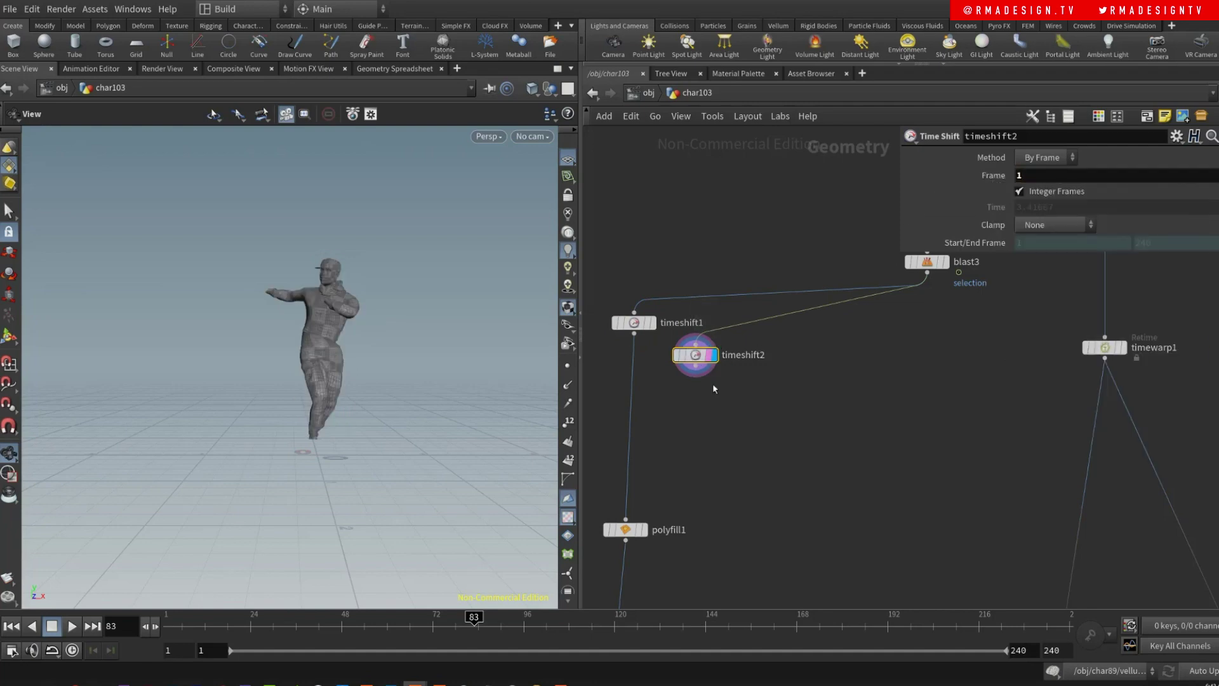
# - Delete the second Time Shift node, and select and display timeshift1
pyautogui.press('Delete')
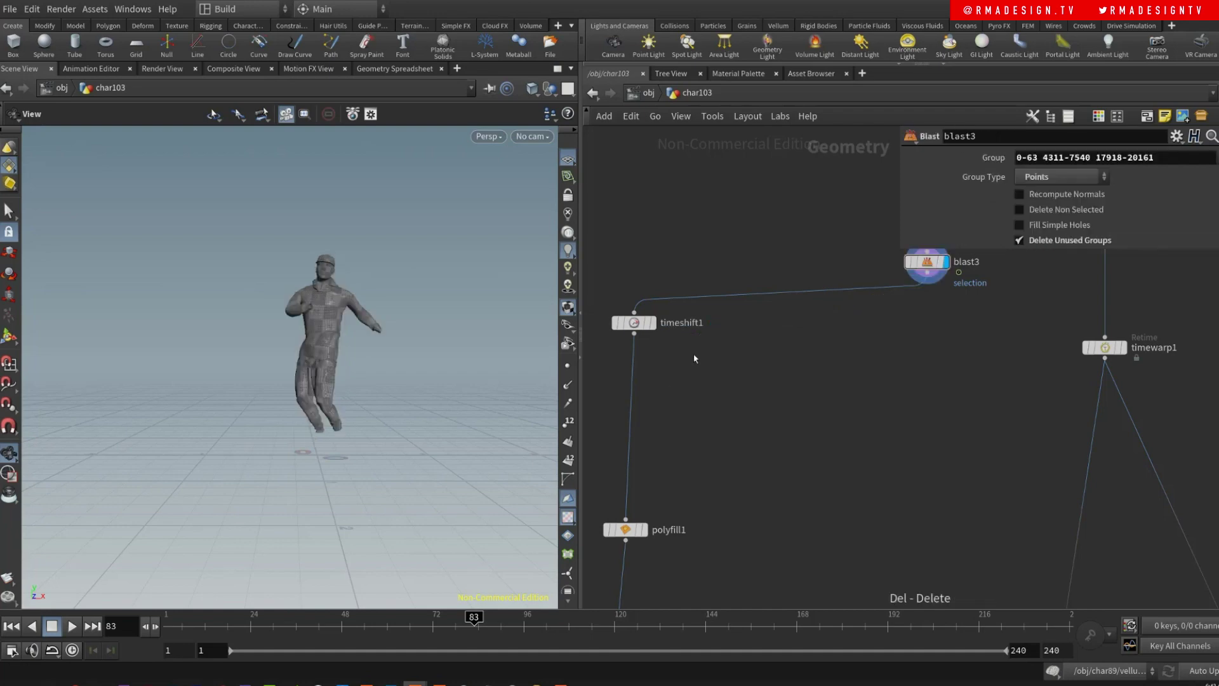
pyautogui.click(652, 323)
pyautogui.click(634, 322)
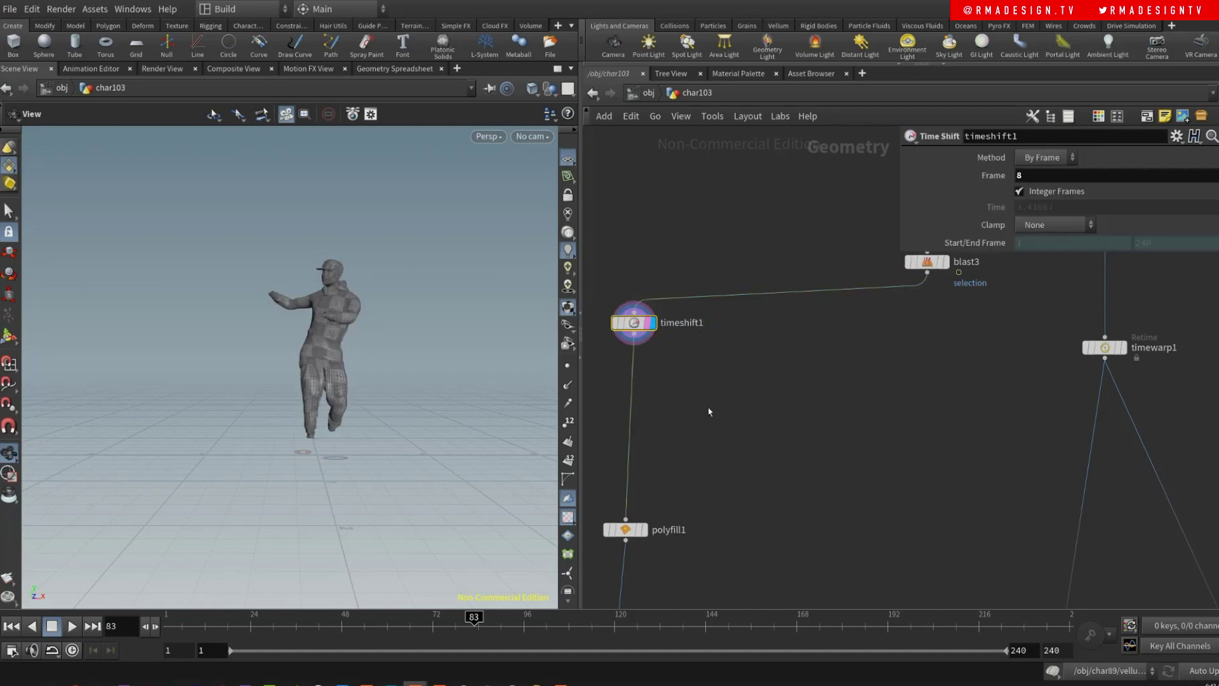
# - Move polyfill1 and vdbfrompolygons2 up beneath timeshift1, and place a copy of vdbfrompolygons2 beside the original
pyautogui.moveTo(737, 451); pyautogui.dragTo(786, 374, button='middle')
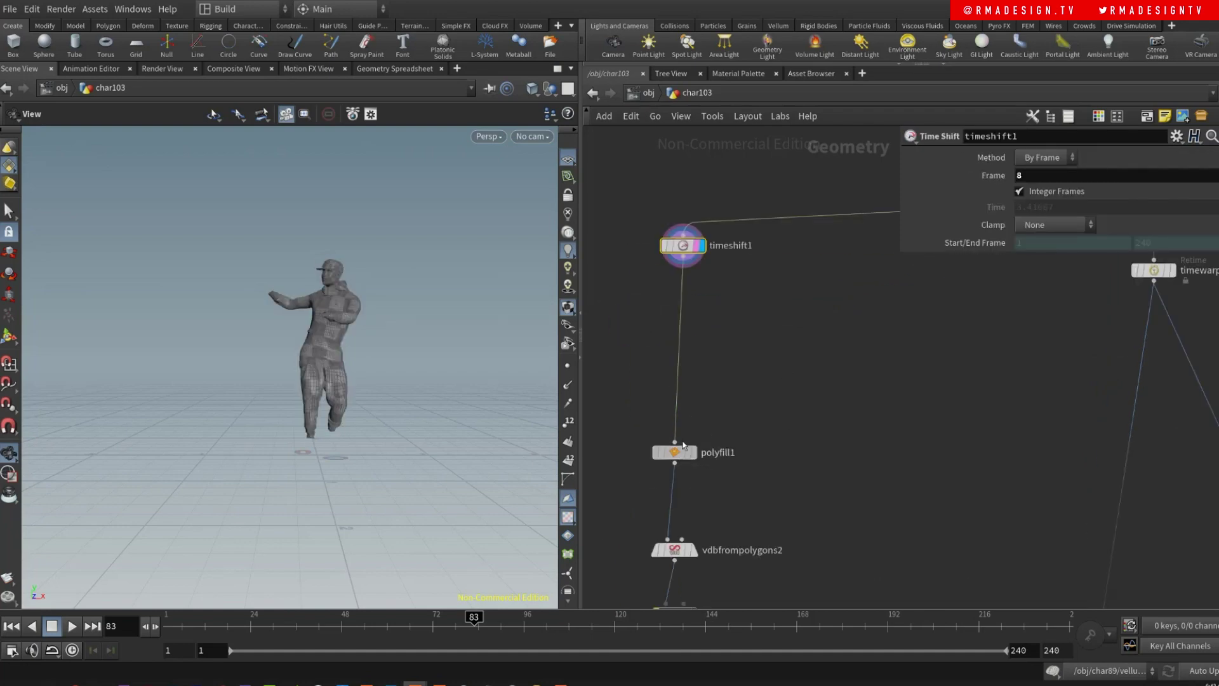
pyautogui.moveTo(692, 455); pyautogui.dragTo(702, 324)
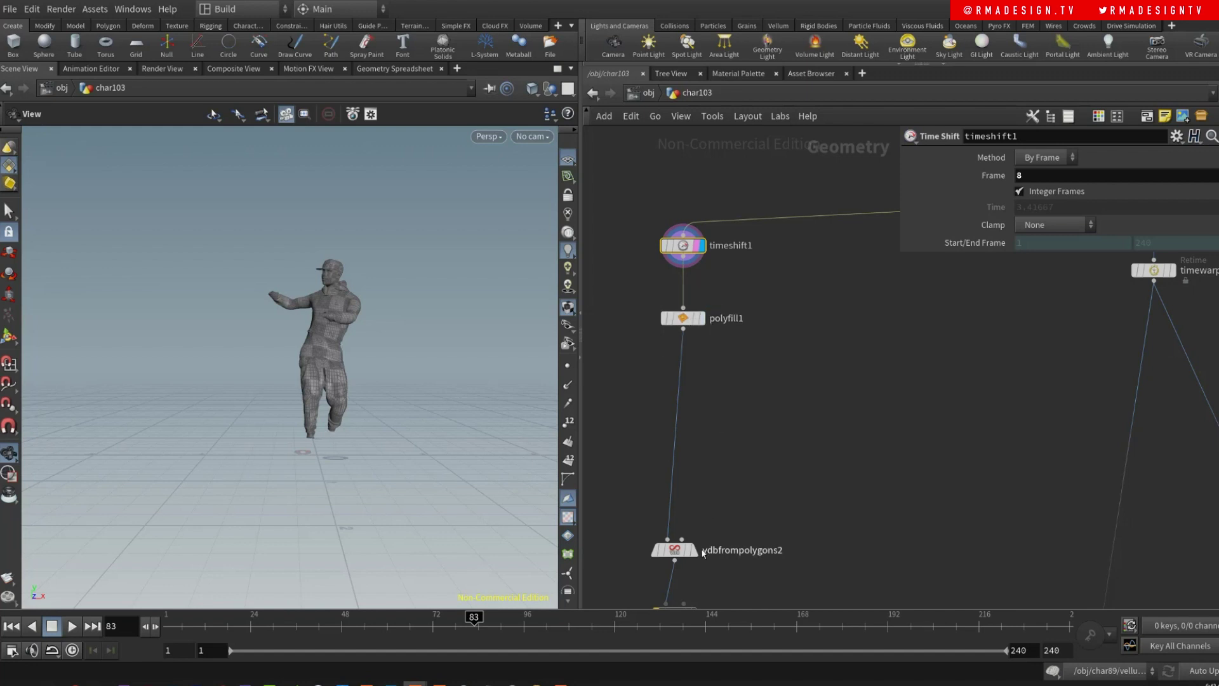
pyautogui.moveTo(687, 553); pyautogui.dragTo(830, 378)
# - Connect the copied VDB from Polygons node directly to timeshift1 and display its surface, examining the legs up close
pyautogui.click(706, 268)
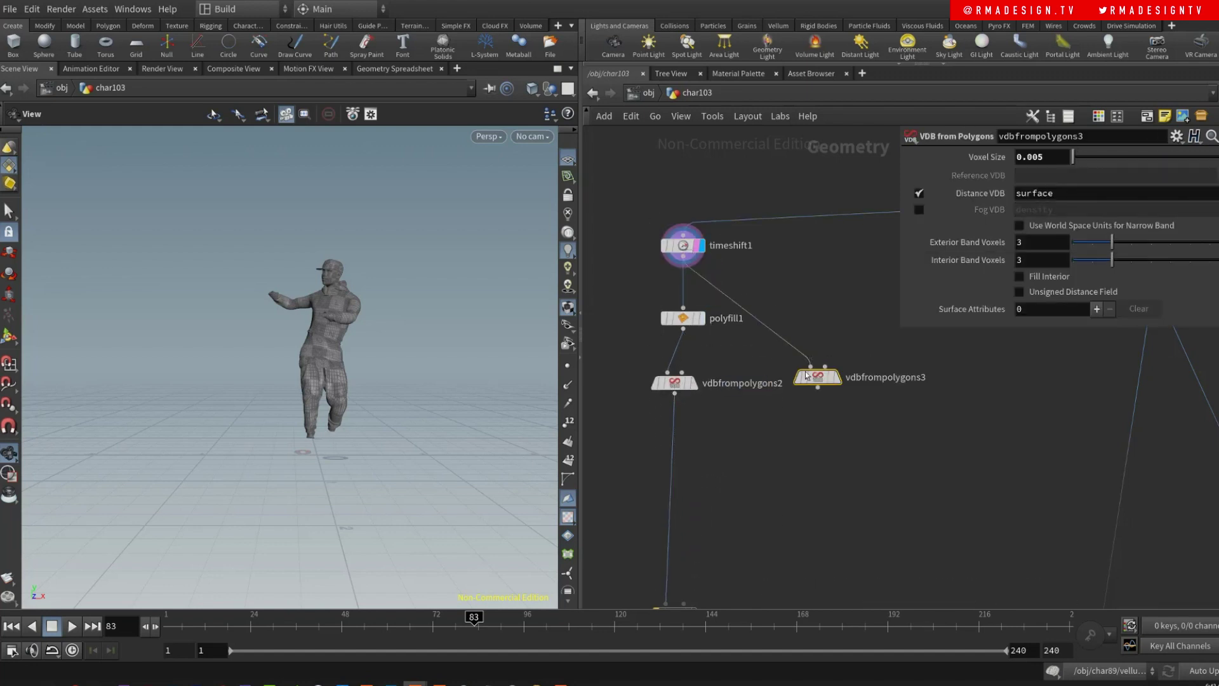
pyautogui.click(833, 380)
pyautogui.scroll(10, 358, 306)
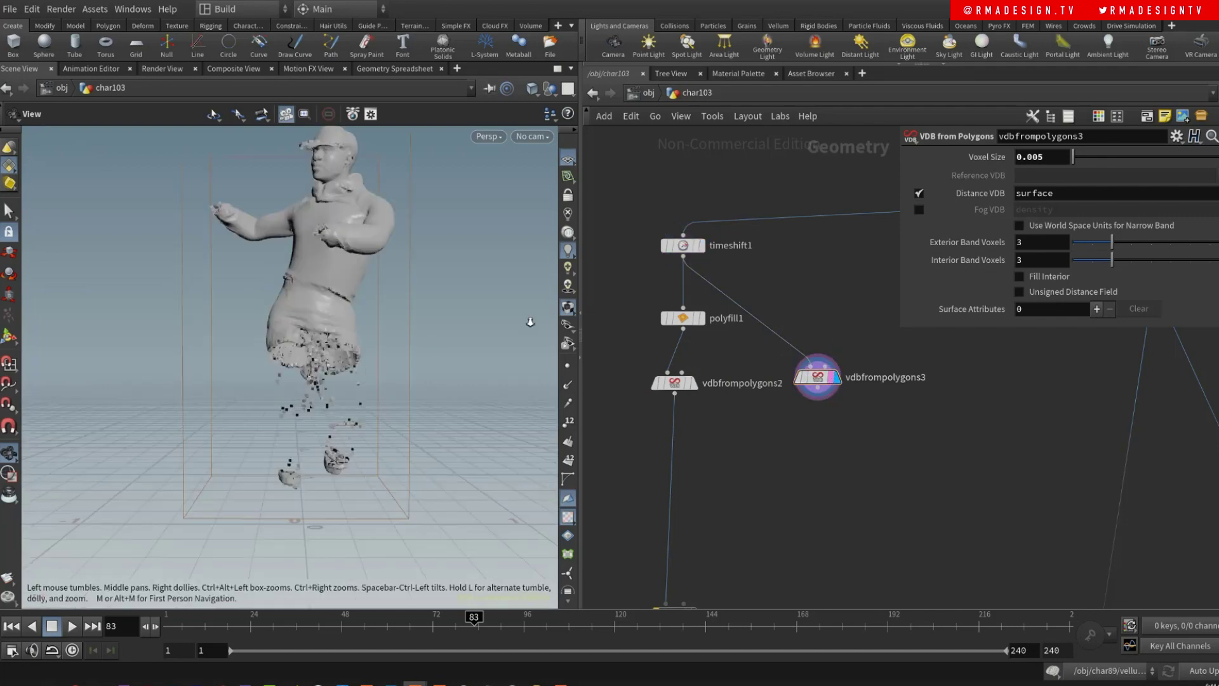
pyautogui.moveTo(358, 307)
pyautogui.mouseDown()
pyautogui.moveTo(314, 351)
pyautogui.moveTo(330, 317)
pyautogui.moveTo(381, 296)
pyautogui.moveTo(368, 294)
pyautogui.mouseUp()
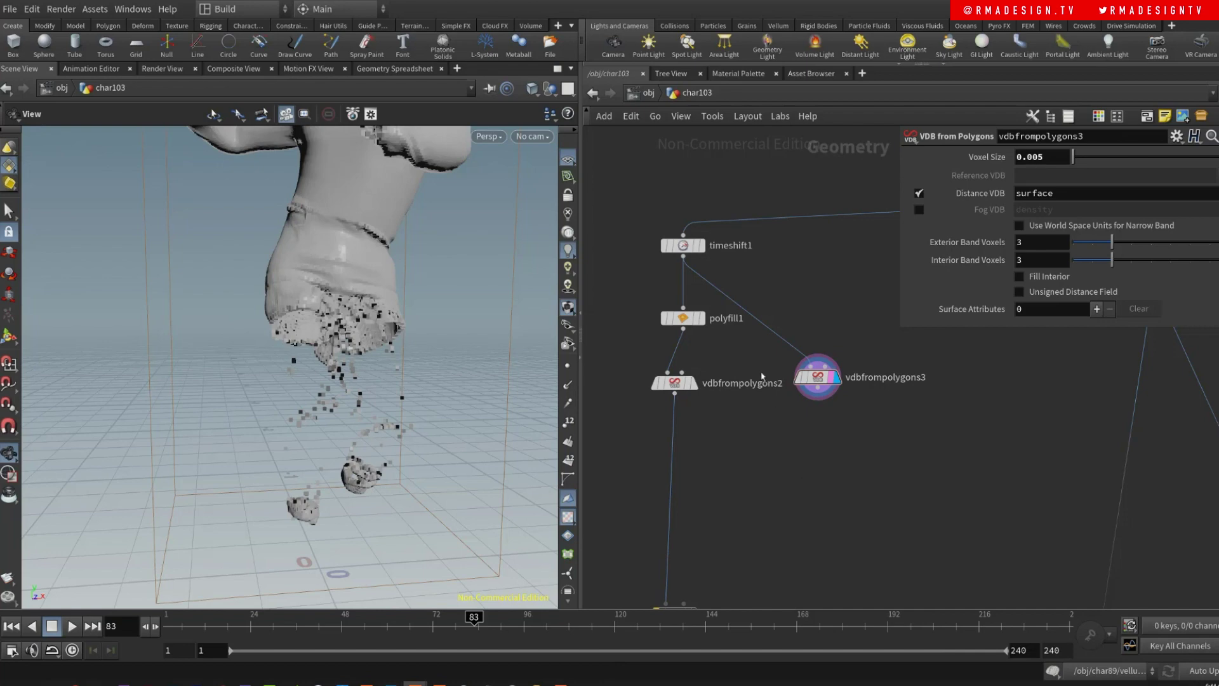
# - Compare the displayed meshes of polyfill1 and timeshift1 at the character's wrist and ankle openings
pyautogui.click(701, 317)
pyautogui.click(683, 318)
pyautogui.press('h')
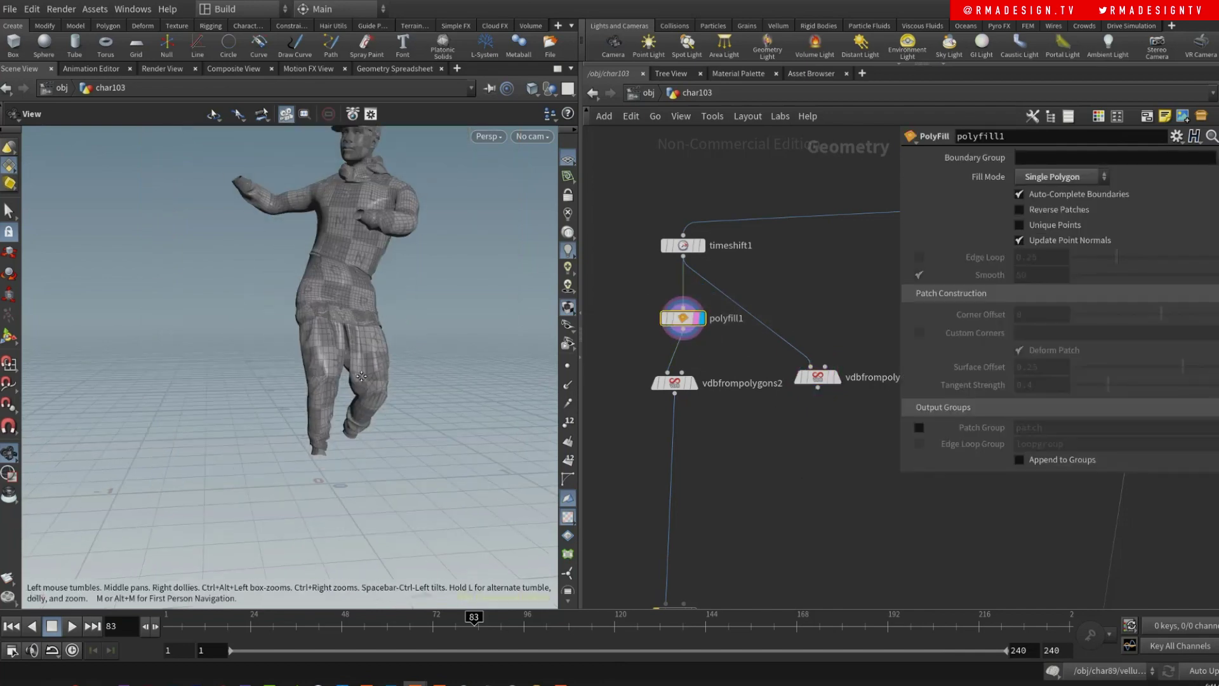
pyautogui.moveTo(276, 414); pyautogui.dragTo(456, 361)
pyautogui.scroll(5, 401, 265)
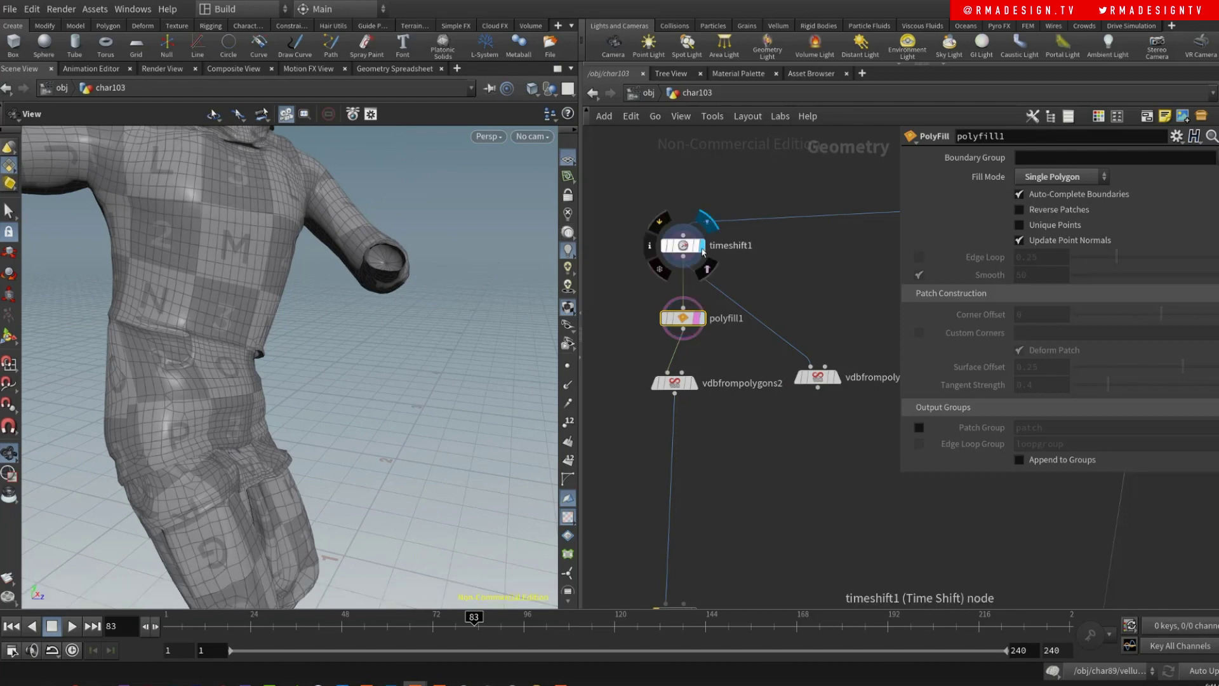
pyautogui.click(701, 245)
pyautogui.moveTo(343, 416); pyautogui.dragTo(291, 234)
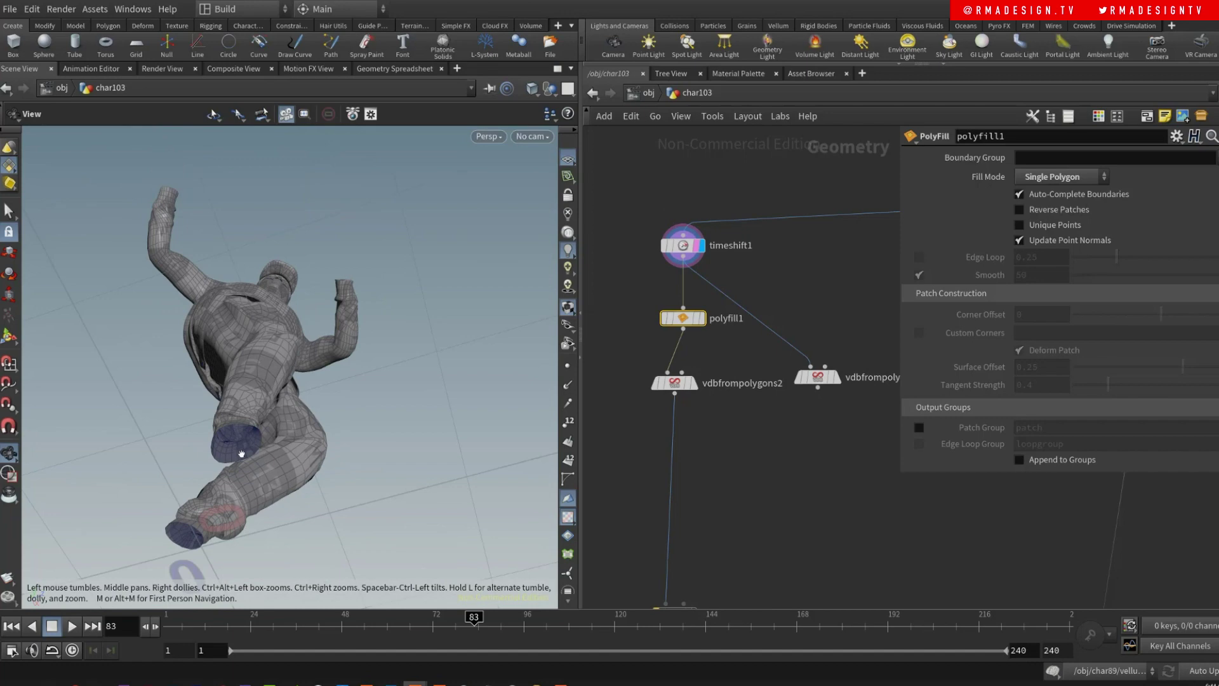
# - Display polyfill1, vdbfrompolygons2, vdbsmoothsdf2 and convertvdb2 in turn to review the character's conversion from filled mesh to smoothed polygons
pyautogui.click(699, 318)
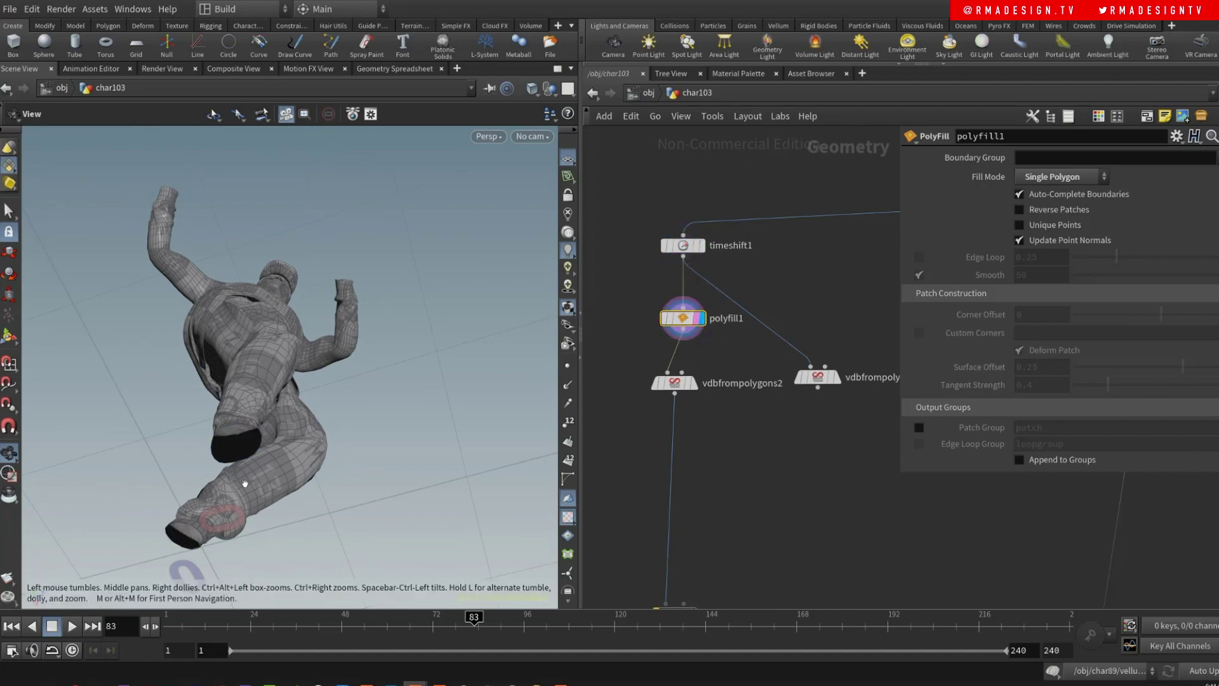
pyautogui.click(693, 383)
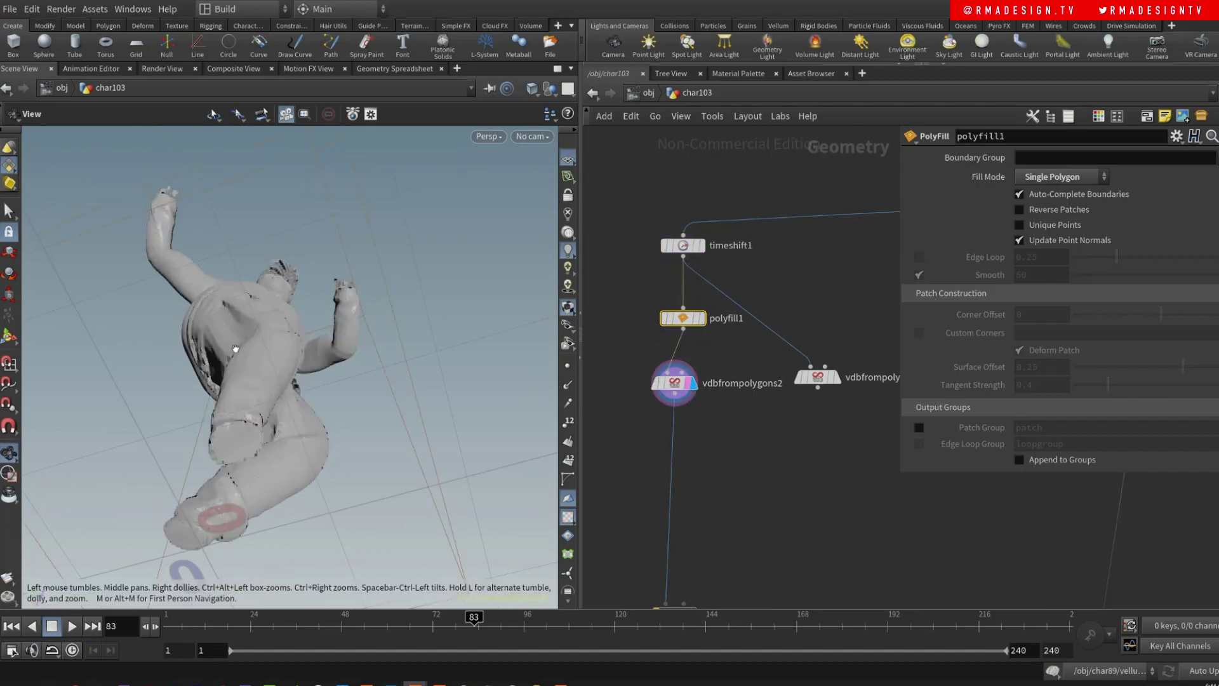
pyautogui.moveTo(235, 348); pyautogui.dragTo(317, 266)
pyautogui.moveTo(700, 597); pyautogui.dragTo(748, 384, button='middle')
pyautogui.click(738, 382)
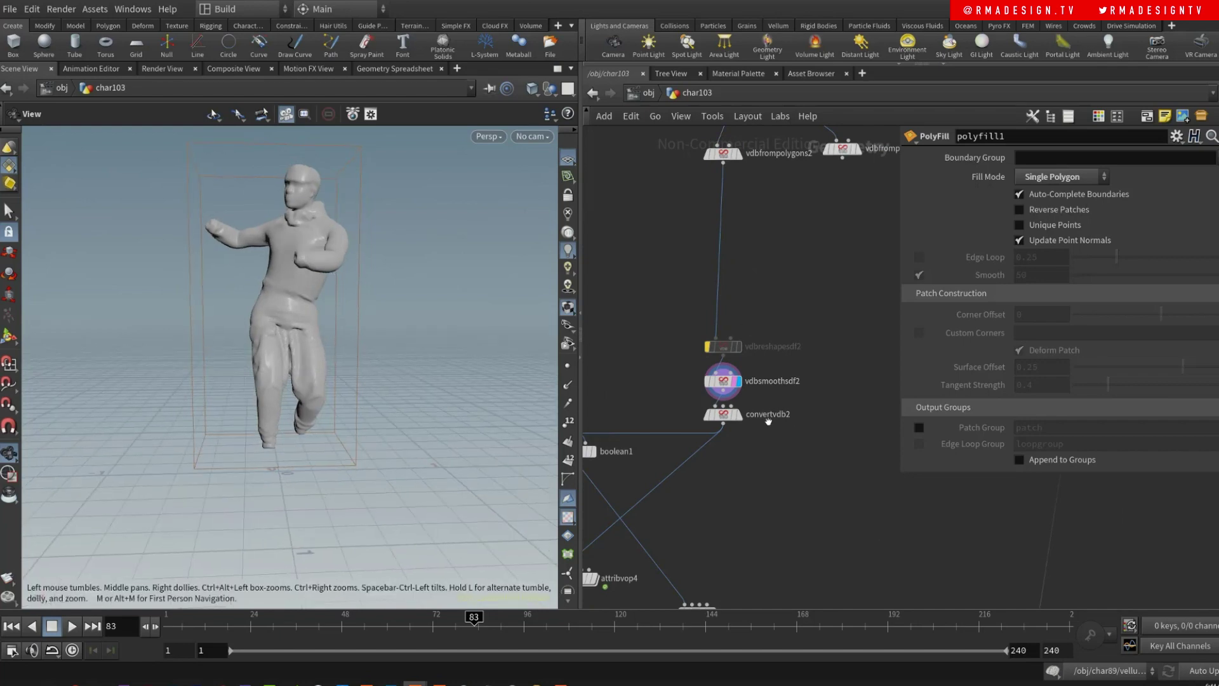
pyautogui.click(738, 414)
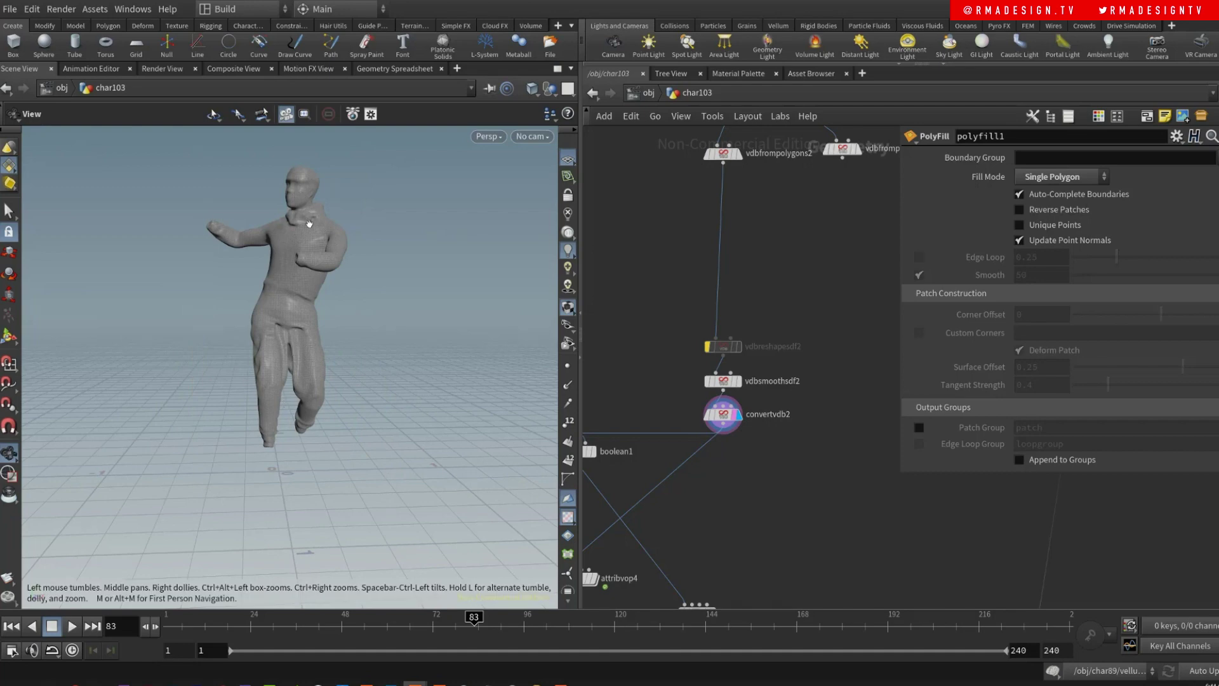
# - Return the timeline to frame 1 and delete the boolean1 and attribvop3 nodes below convertvdb2
pyautogui.scroll(-3, 811, 258)
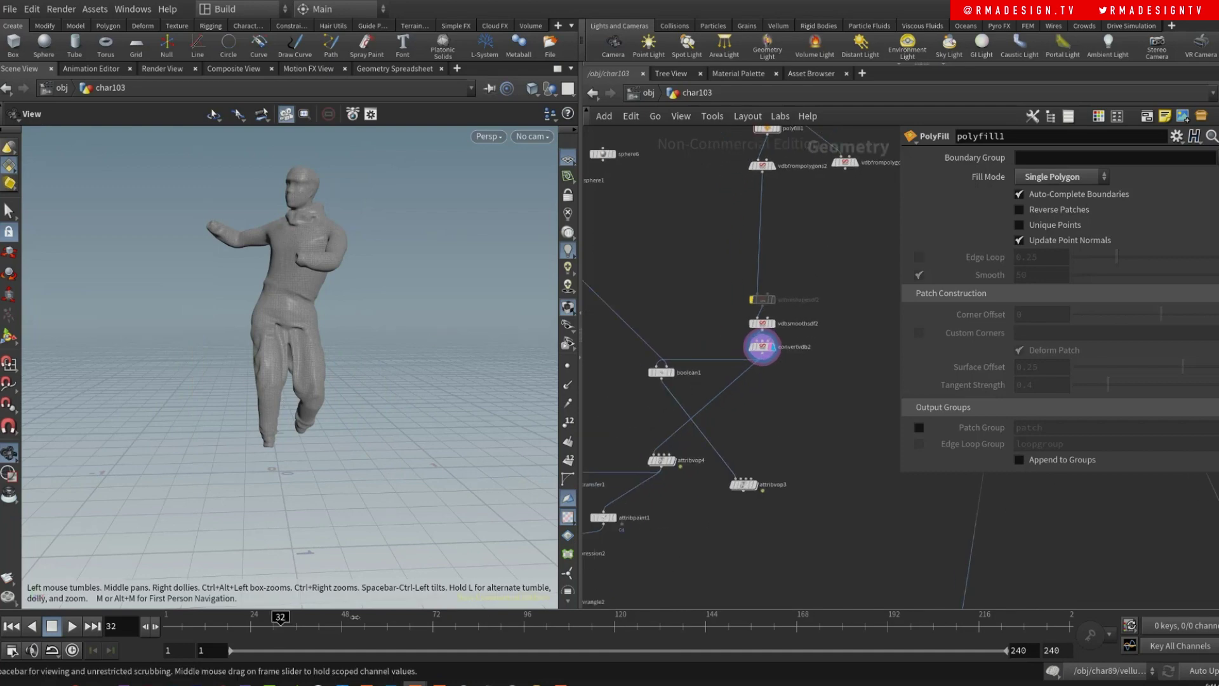
pyautogui.click(167, 619)
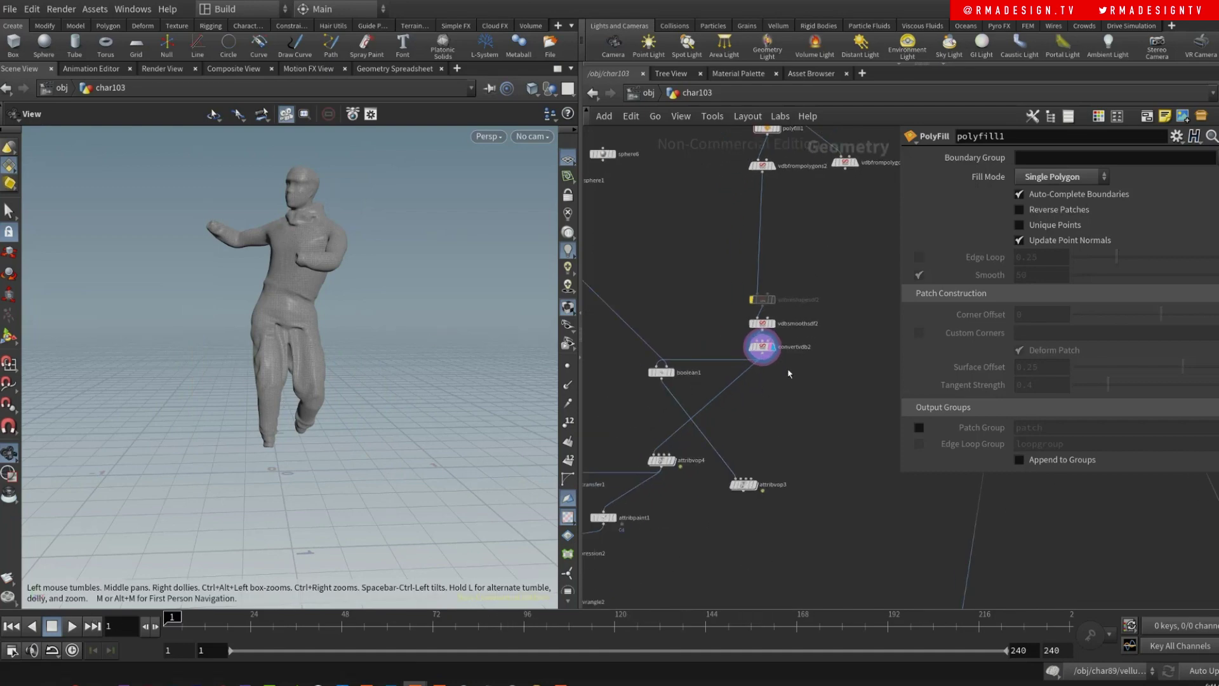
pyautogui.scroll(-2, 778, 413)
pyautogui.moveTo(778, 413); pyautogui.dragTo(814, 458, button='middle')
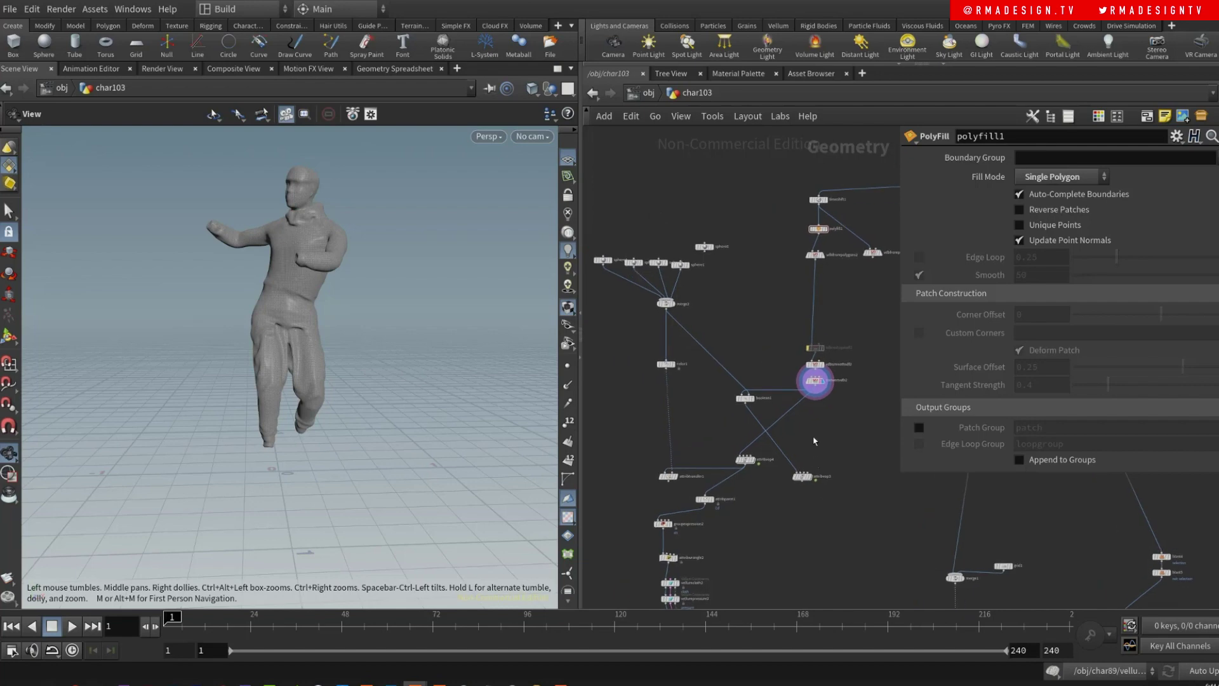
pyautogui.scroll(1, 815, 440)
pyautogui.moveTo(801, 484); pyautogui.dragTo(749, 430)
pyautogui.press('Delete')
# - Delete the old sphere nodes with their merge and color nodes, and the attribute transfer node beneath them
pyautogui.moveTo(770, 380); pyautogui.dragTo(838, 384, button='middle')
pyautogui.moveTo(603, 183); pyautogui.dragTo(787, 394)
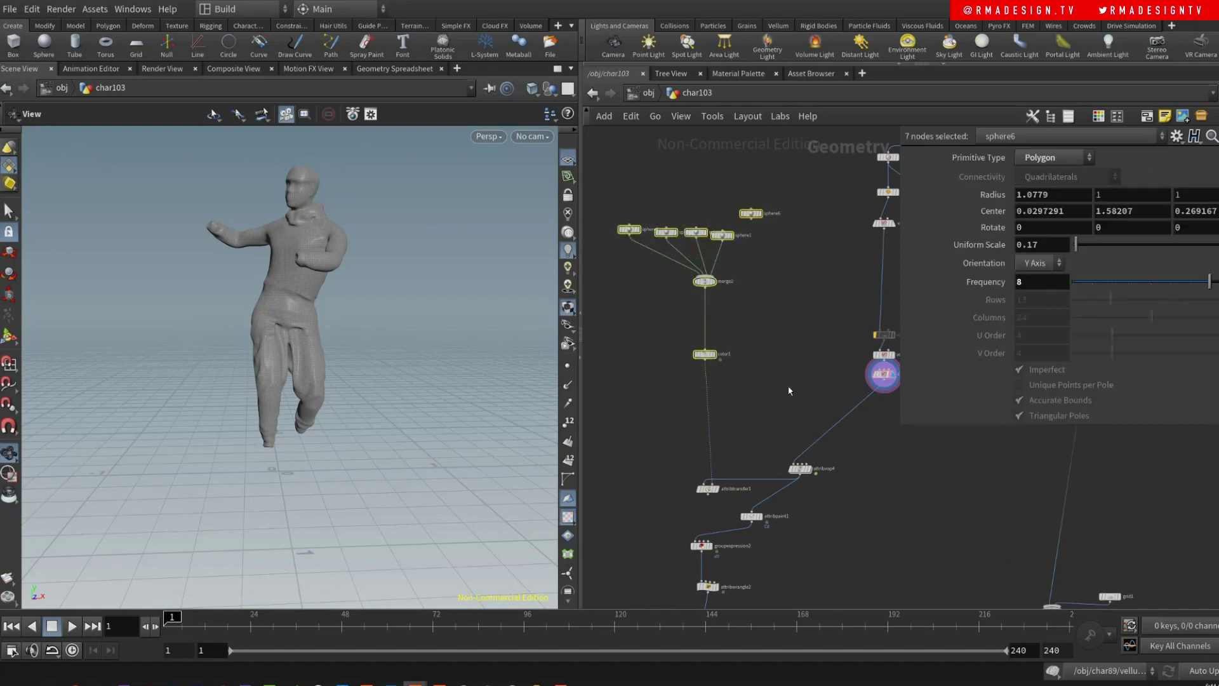
pyautogui.press('Delete')
pyautogui.moveTo(656, 440); pyautogui.dragTo(736, 506)
pyautogui.press('Delete')
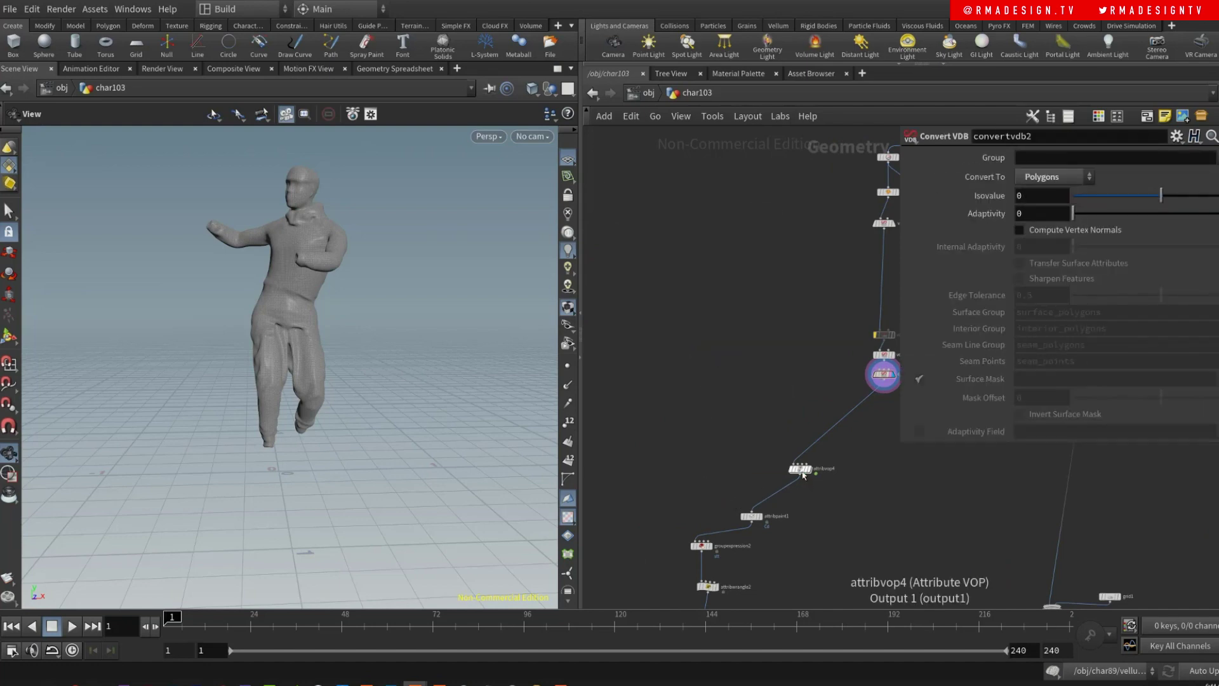
# - Move attribvop4 up closer to convertvdb2 and add a Sphere node above it
pyautogui.moveTo(800, 470); pyautogui.dragTo(782, 404)
pyautogui.scroll(2, 783, 405)
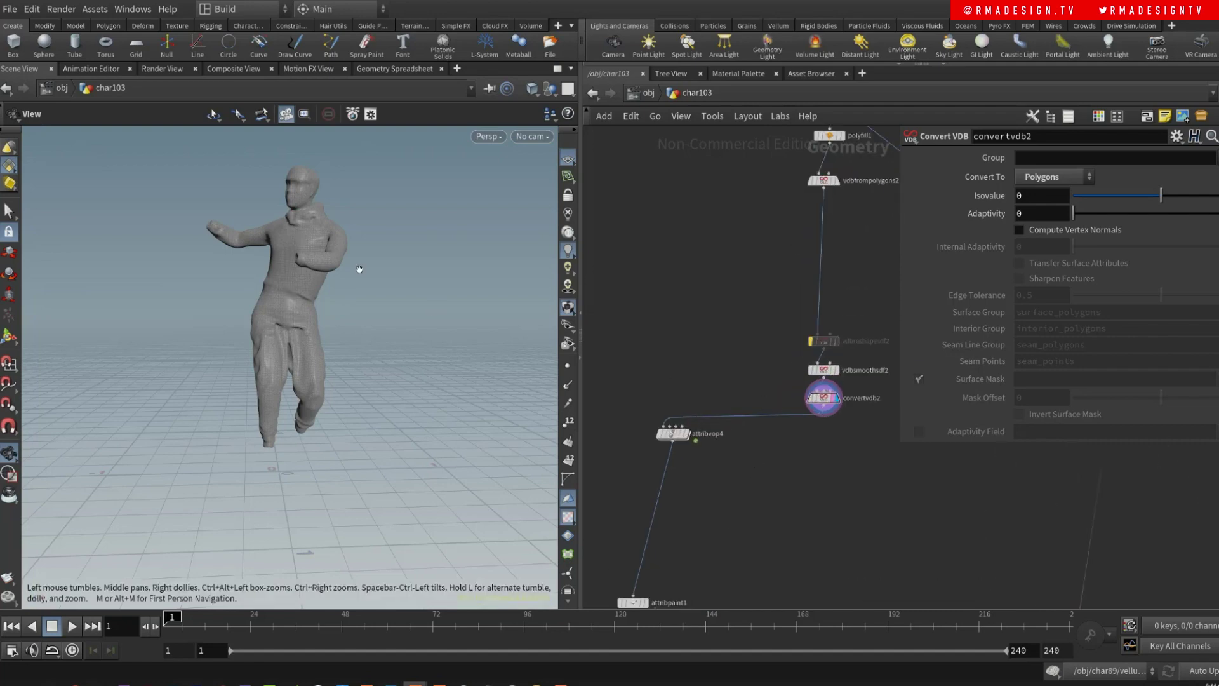
pyautogui.press('Tab')
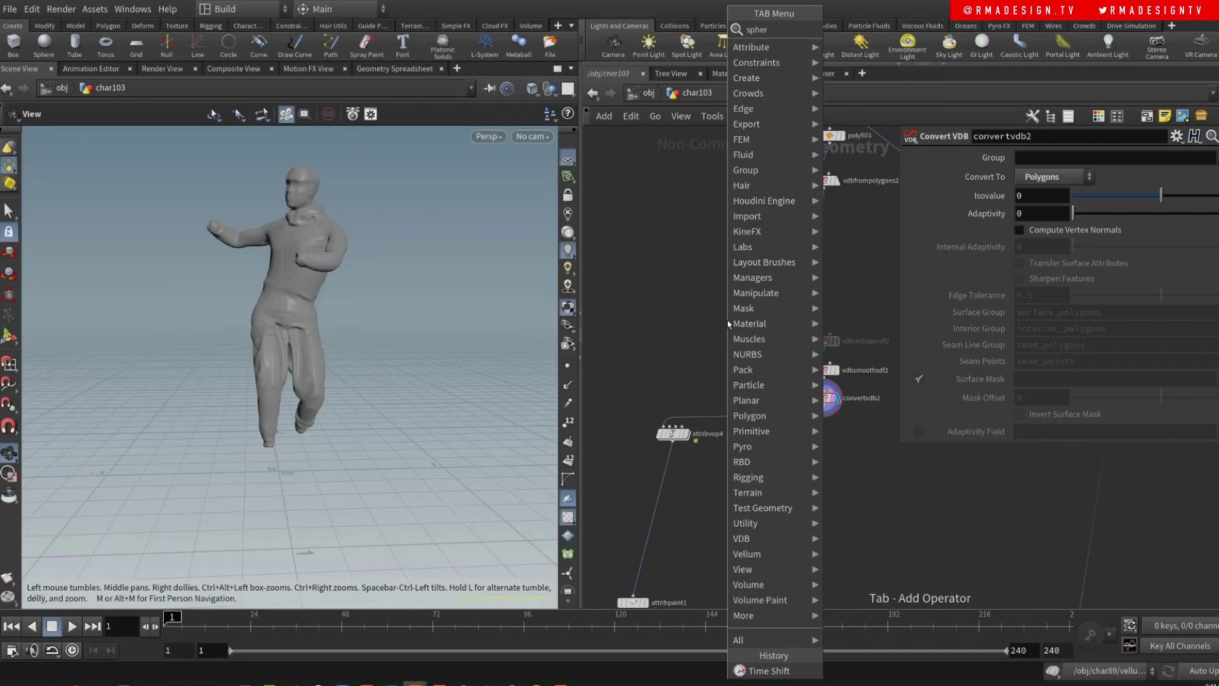
pyautogui.press('Return')
pyautogui.click(728, 323)
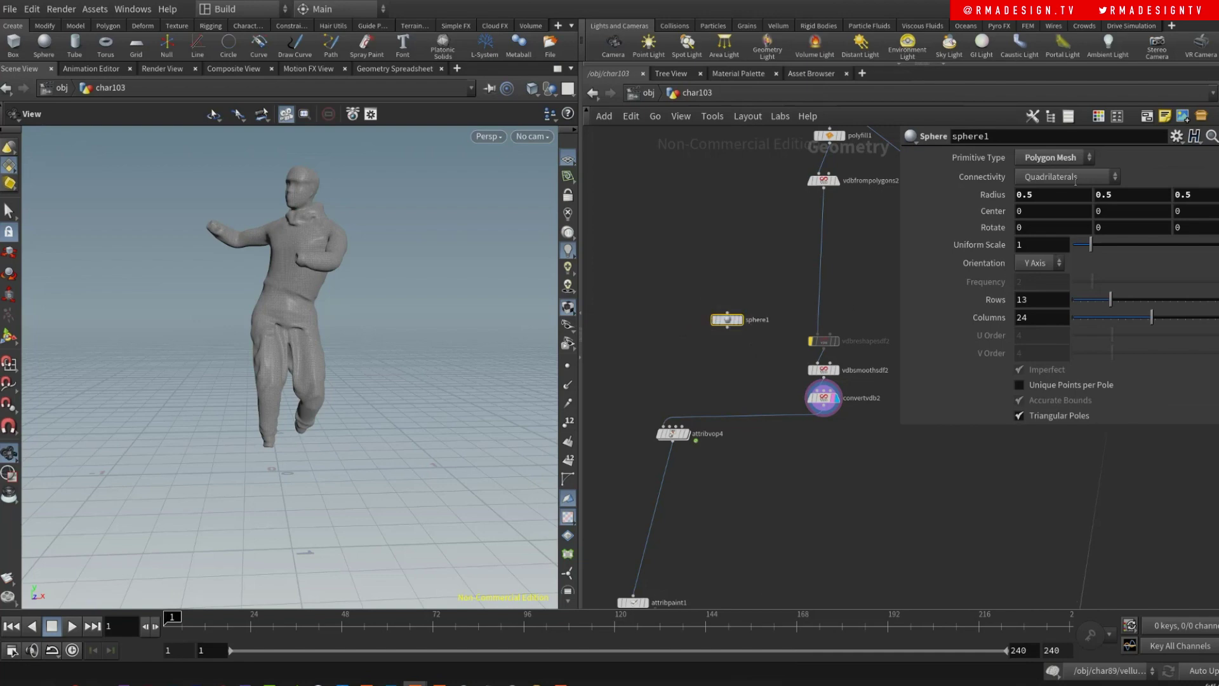
# - Set the sphere's primitive type to Polygon and its frequency to 10, and display it in the viewport
pyautogui.click(1072, 158)
pyautogui.click(1037, 189)
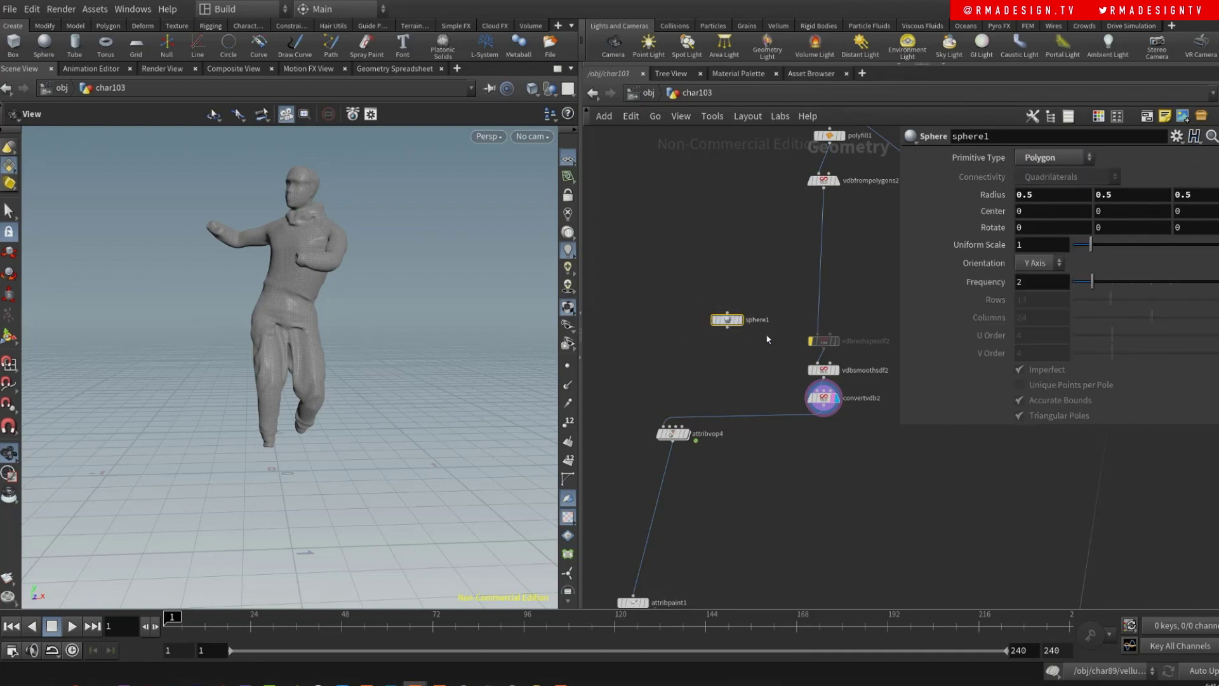
pyautogui.click(736, 320)
pyautogui.moveTo(1092, 281); pyautogui.dragTo(1206, 282)
pyautogui.moveTo(669, 394); pyautogui.dragTo(685, 353, button='middle')
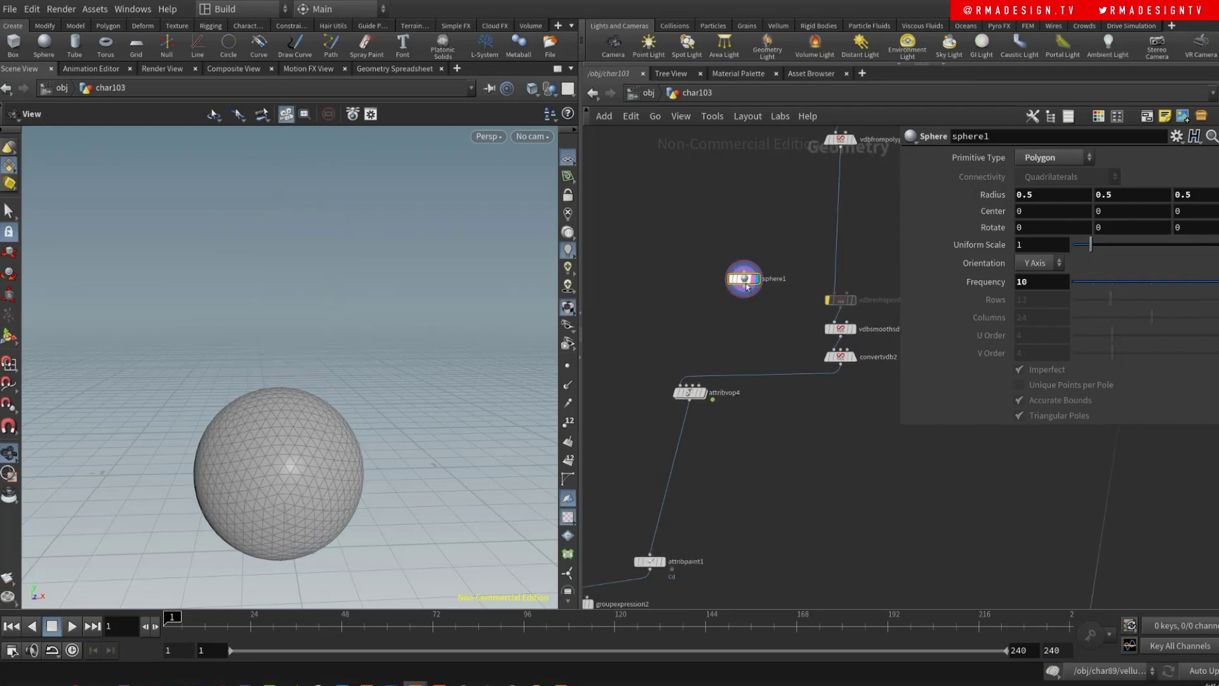
# - Place sphere1 above attribvop4, display attribvop4, and align it beneath the sphere node
pyautogui.moveTo(742, 287); pyautogui.dragTo(672, 303)
pyautogui.scroll(3, 710, 428)
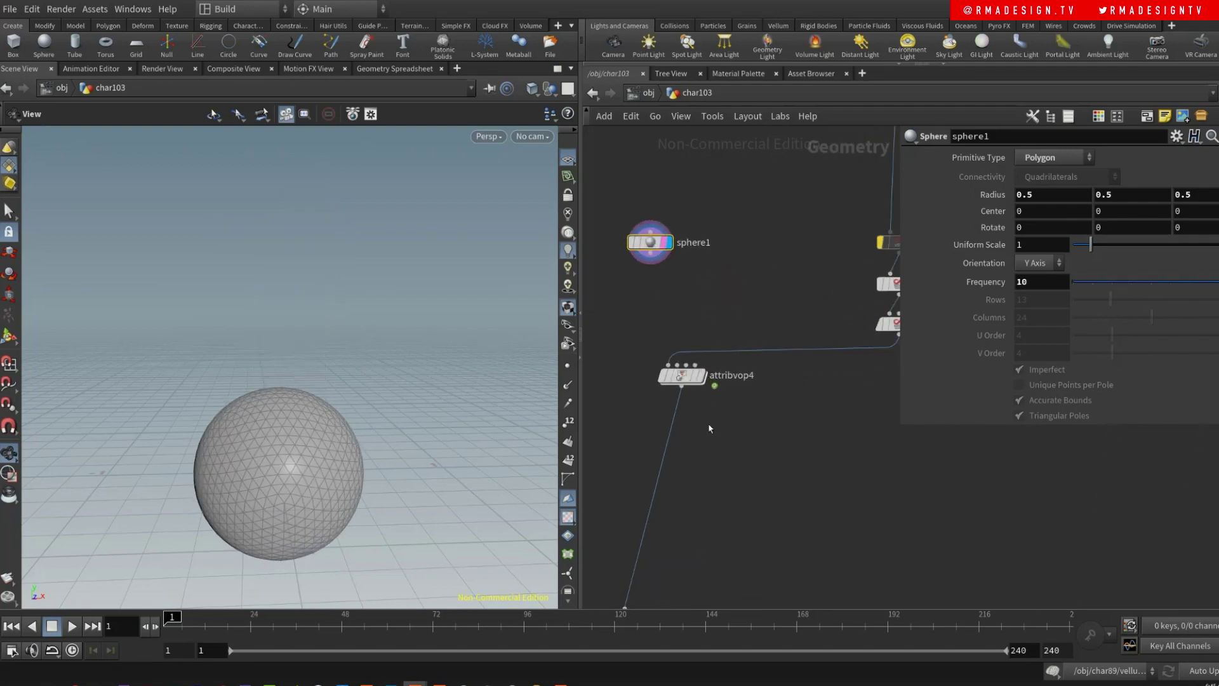
pyautogui.click(702, 375)
pyautogui.moveTo(690, 379); pyautogui.dragTo(667, 381)
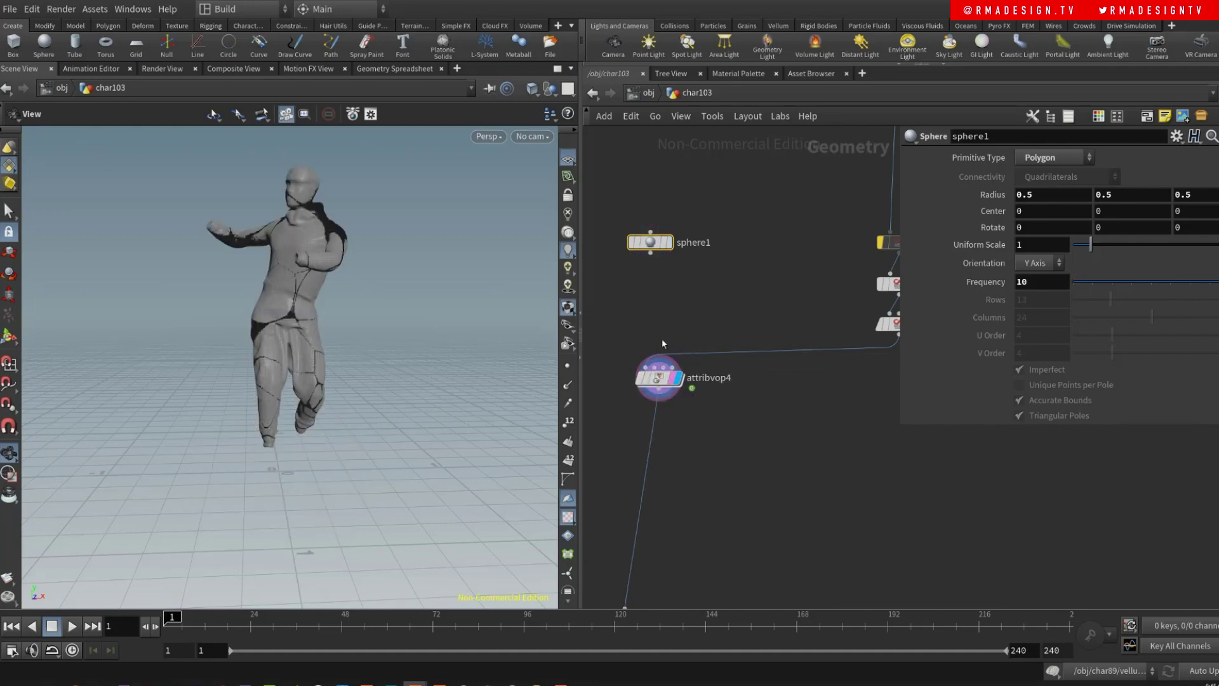
# - Open attribvop4's inner network and line up the globals, multiply, ramp and output nodes in a compact row
pyautogui.press('Return')
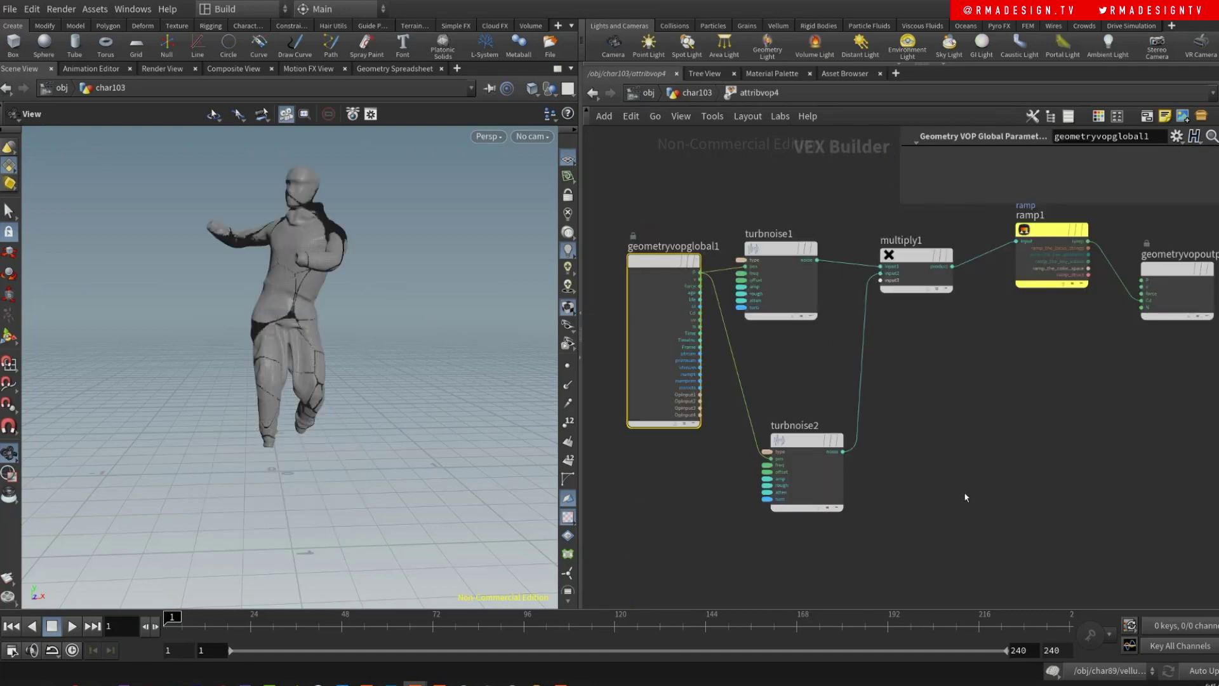
pyautogui.scroll(-2, 731, 413)
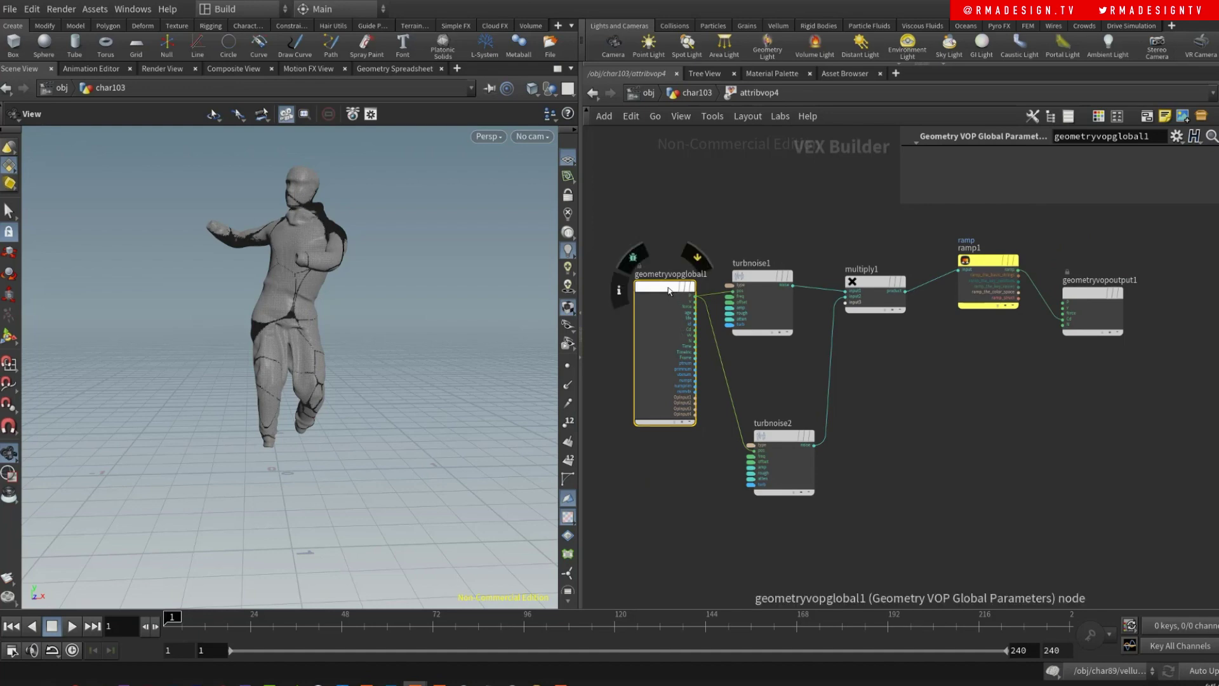
pyautogui.moveTo(675, 303); pyautogui.dragTo(657, 297)
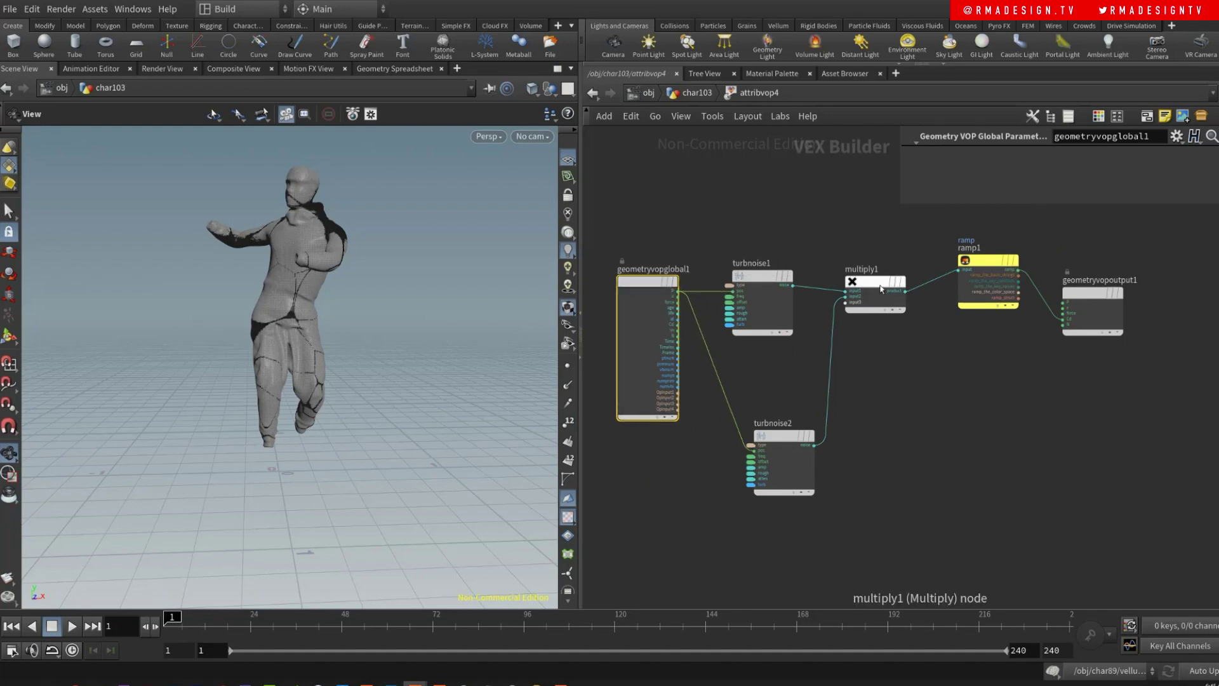
pyautogui.moveTo(875, 291); pyautogui.dragTo(875, 285)
pyautogui.moveTo(966, 270); pyautogui.dragTo(926, 285)
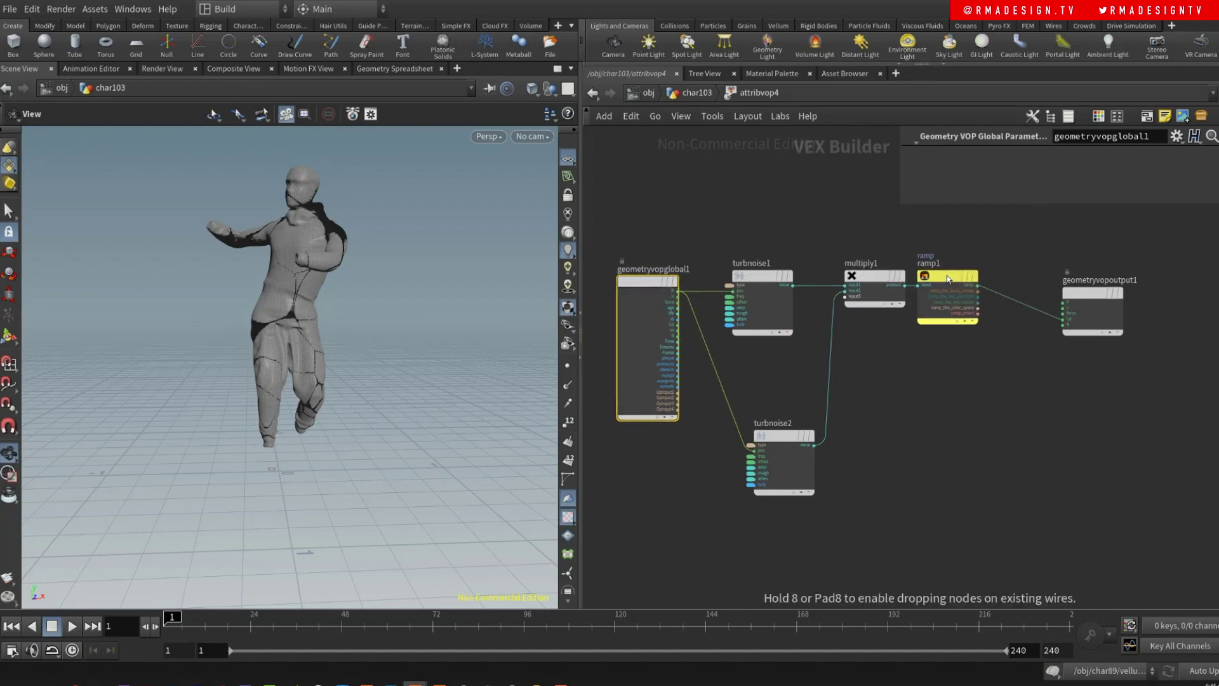
pyautogui.moveTo(1108, 300); pyautogui.dragTo(1037, 284)
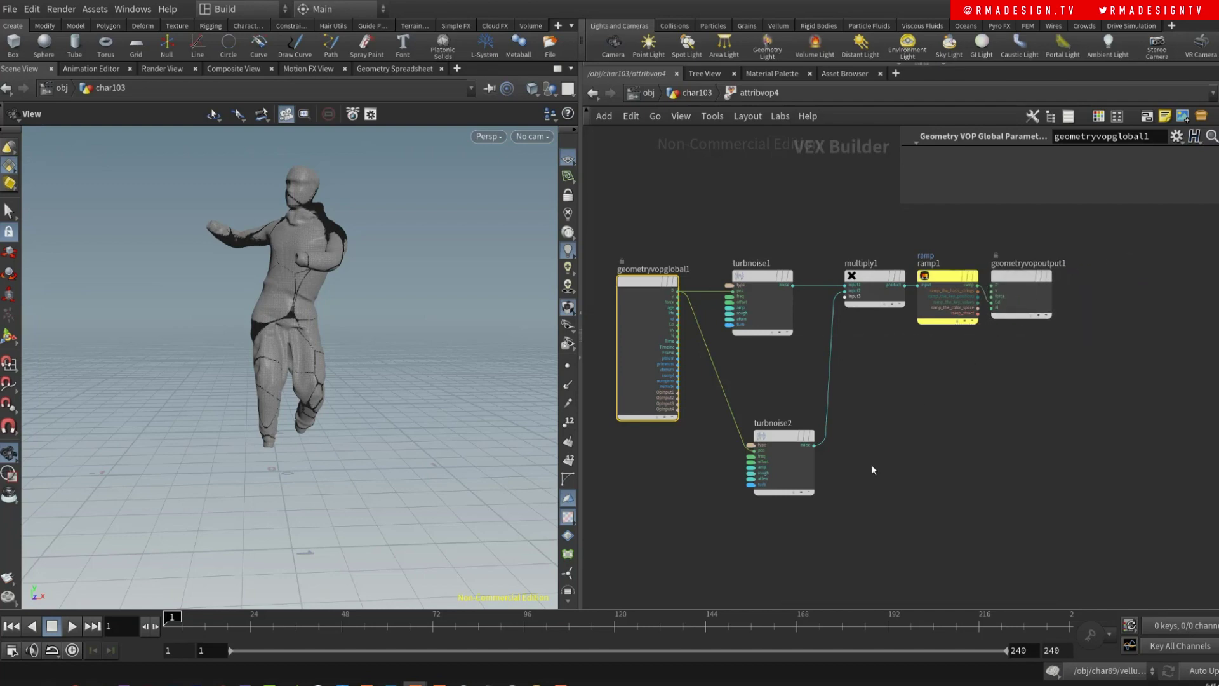
# - Inspect the parameters of turbnoise1 and turbnoise2, and return to the char103 geometry network
pyautogui.click(763, 283)
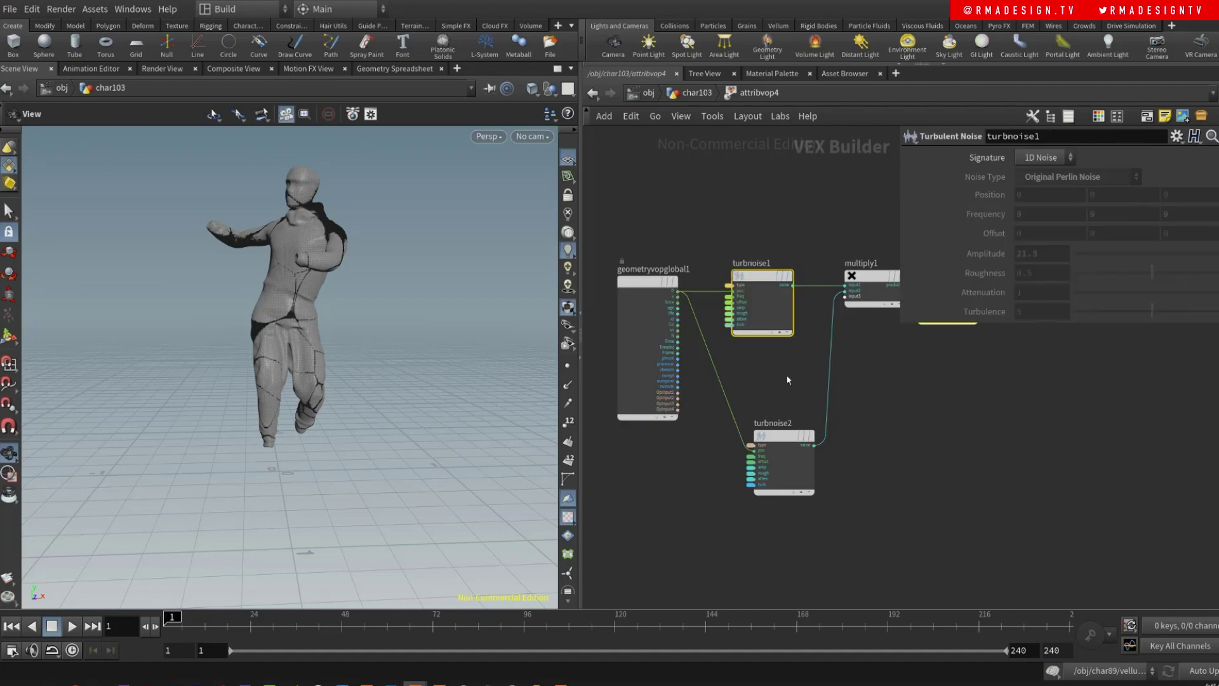
pyautogui.click(784, 438)
pyautogui.press('u')
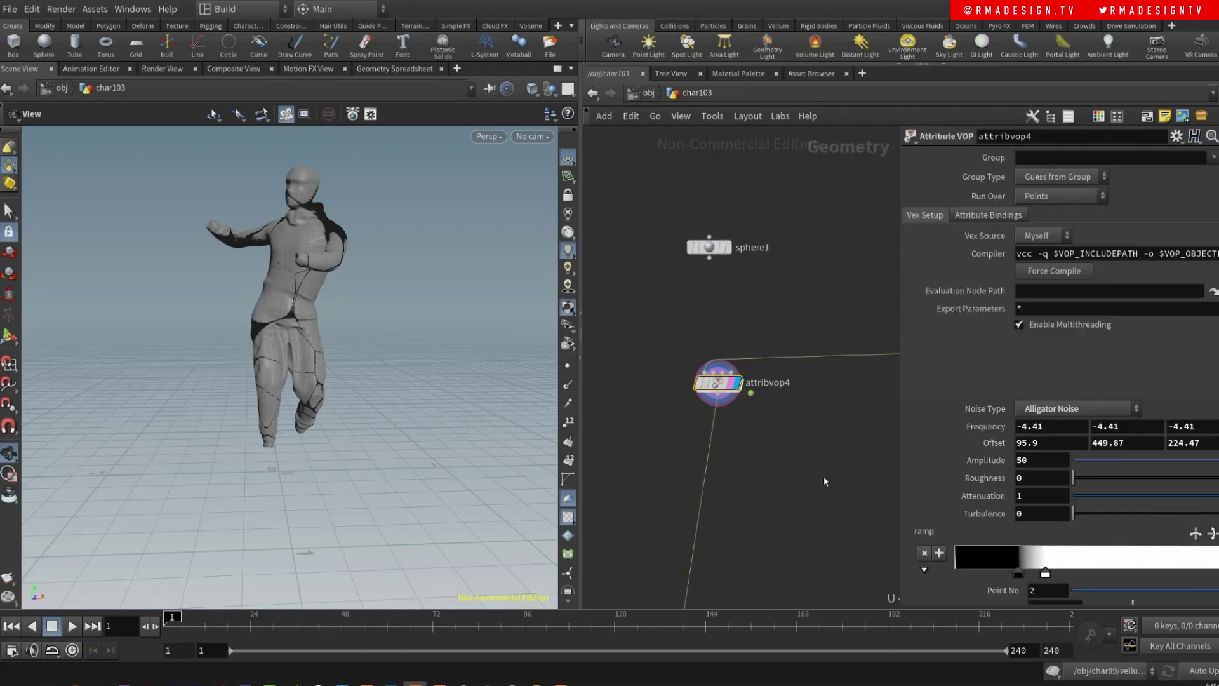
# - Add a new Attribute VOP, connect convertvdb2 to its first input, and display it
pyautogui.press('Tab')
pyautogui.write('atv')
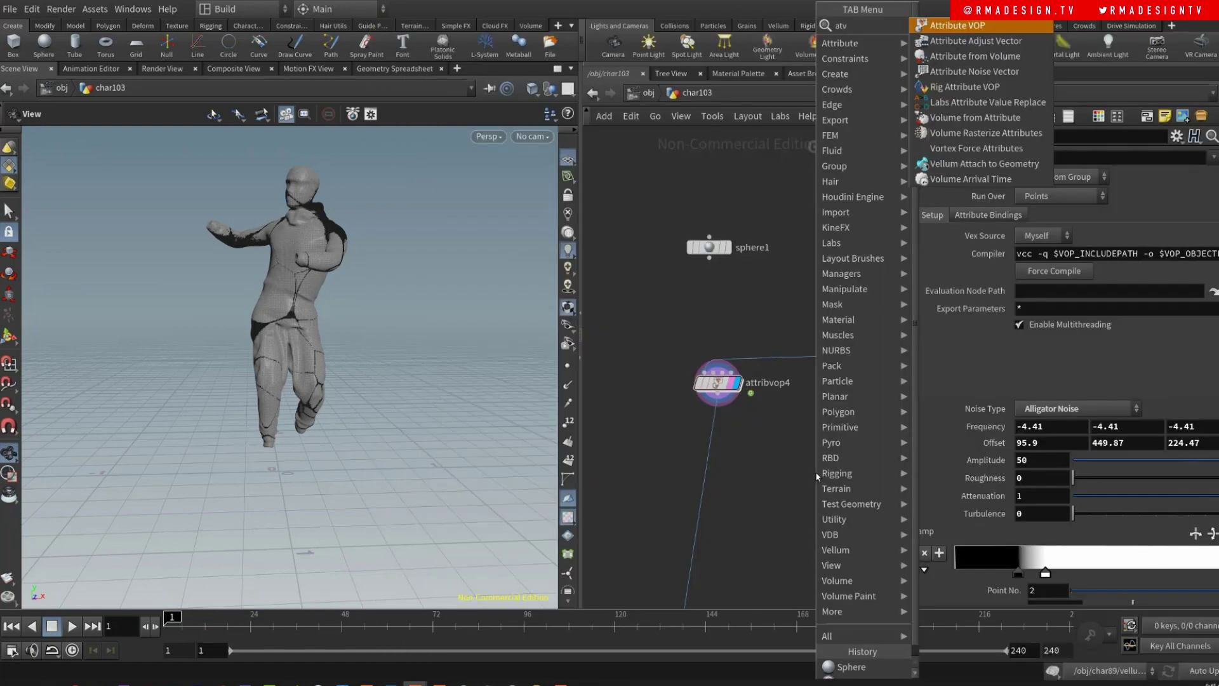
pyautogui.press('Return')
pyautogui.click(817, 476)
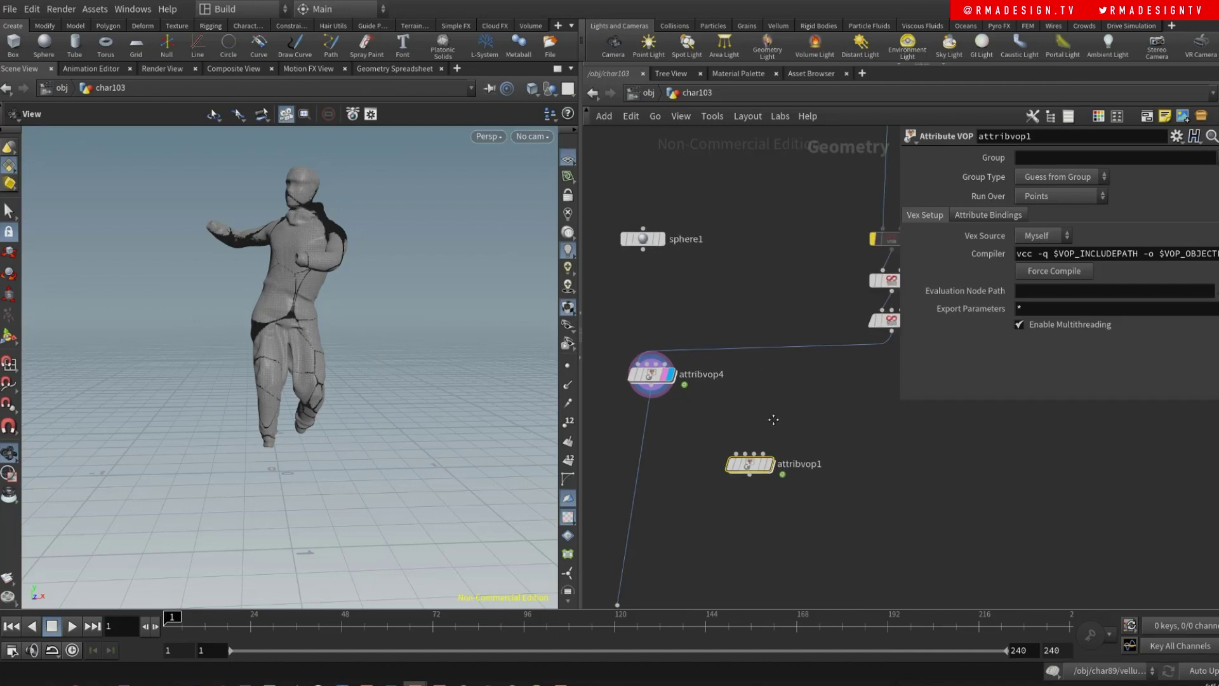
pyautogui.click(735, 453)
pyautogui.click(767, 465)
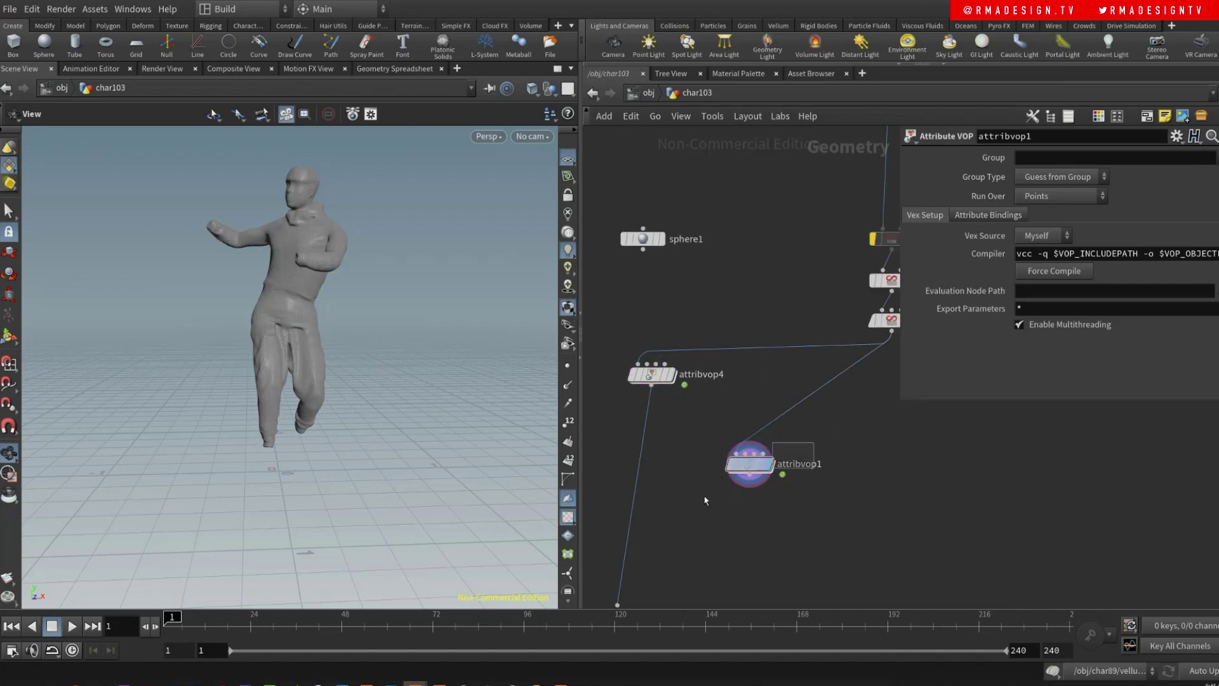
# - Open the new attribvop1 network and add a Turbulent Noise node beside the geometry globals
pyautogui.press('Return')
pyautogui.press('Tab')
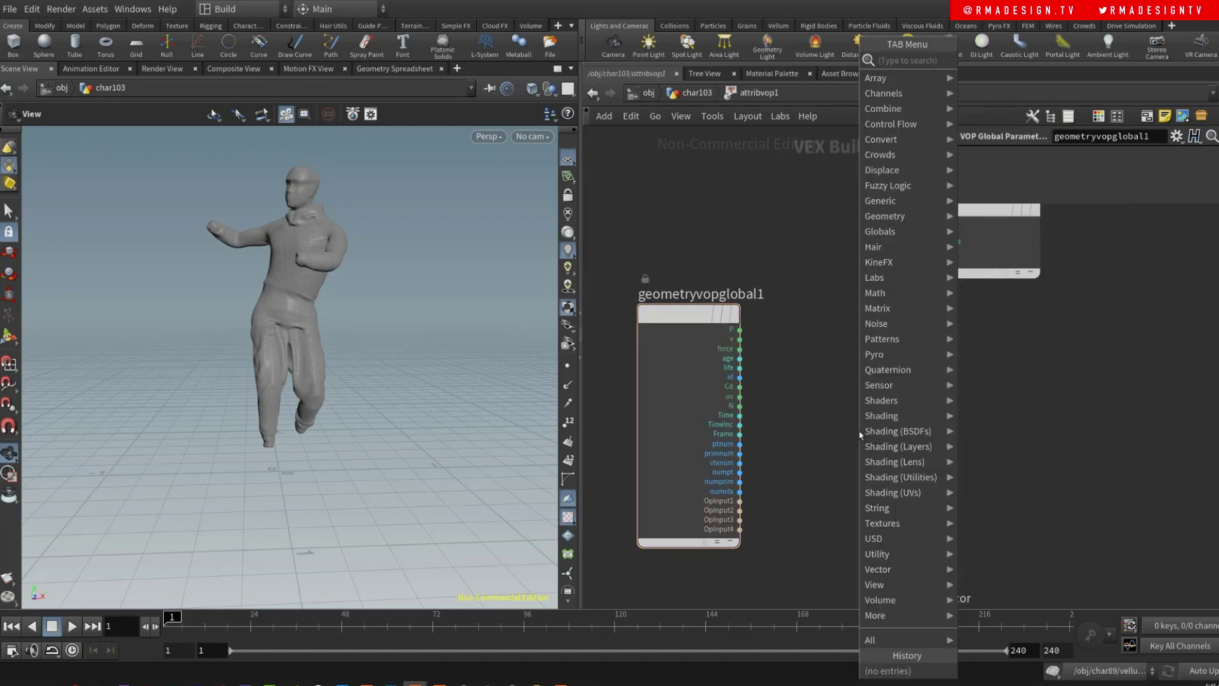
pyautogui.write('turb')
pyautogui.press('Return')
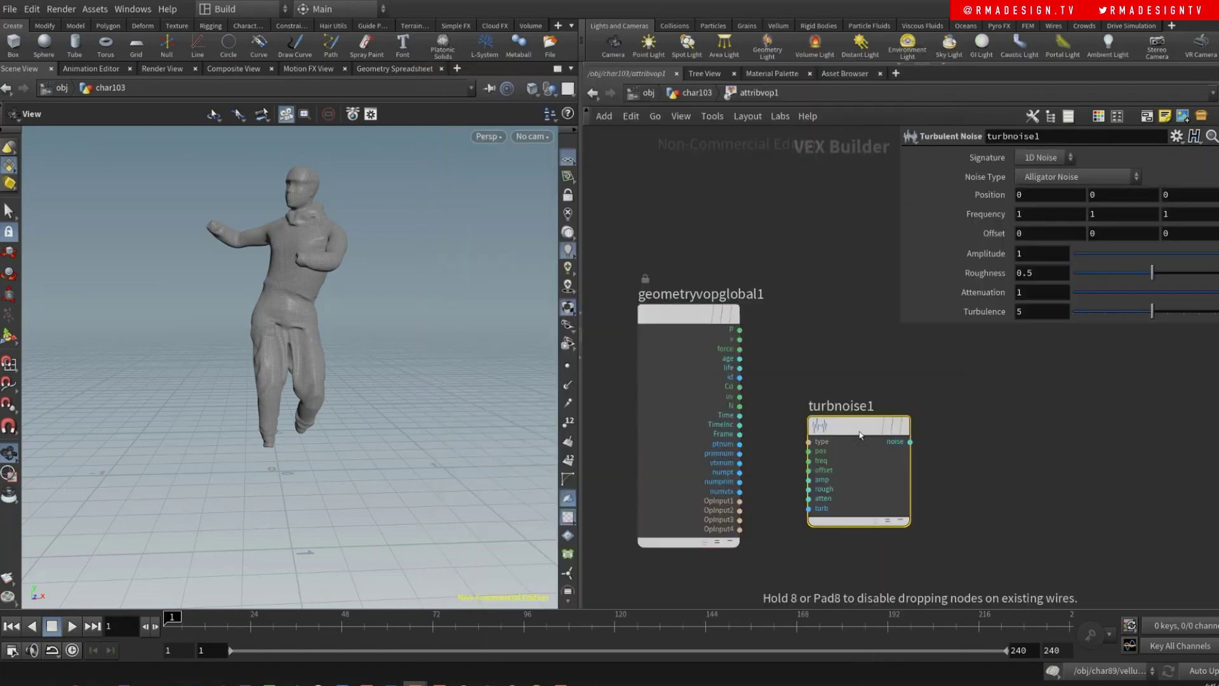
pyautogui.moveTo(861, 435); pyautogui.dragTo(808, 411, button='middle')
# - Wire the global P into turbnoise1's pos input and its noise output into Cd on the geometry output
pyautogui.click(687, 306)
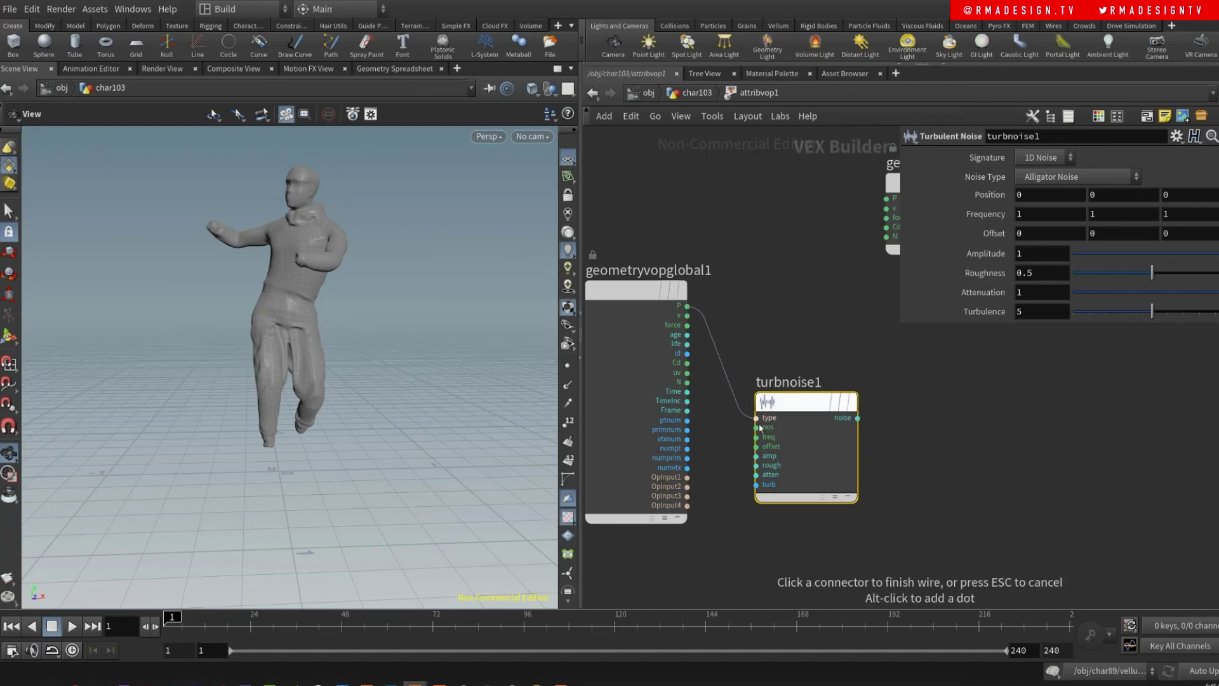
pyautogui.click(755, 427)
pyautogui.moveTo(796, 304); pyautogui.dragTo(711, 323, button='middle')
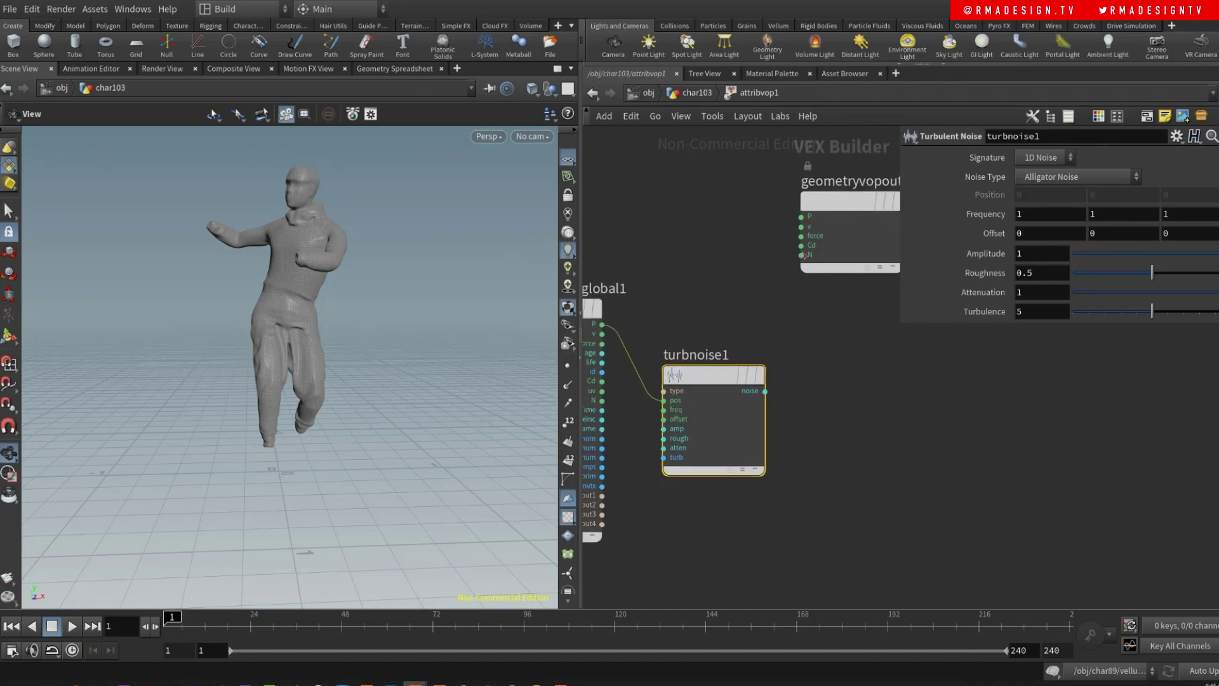
pyautogui.click(765, 391)
pyautogui.click(801, 246)
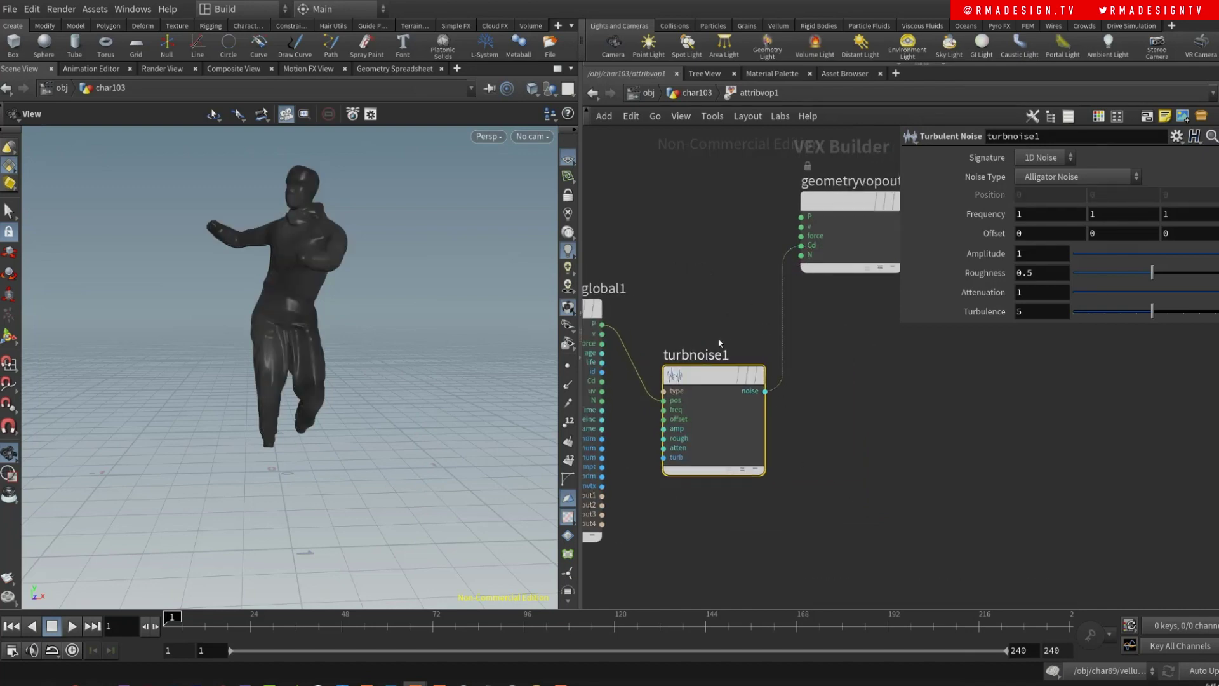
# - Set turbnoise1's frequency to 9 on all three axes and its amplitude to 9
pyautogui.moveTo(988, 216); pyautogui.dragTo(1038, 213, button='middle')
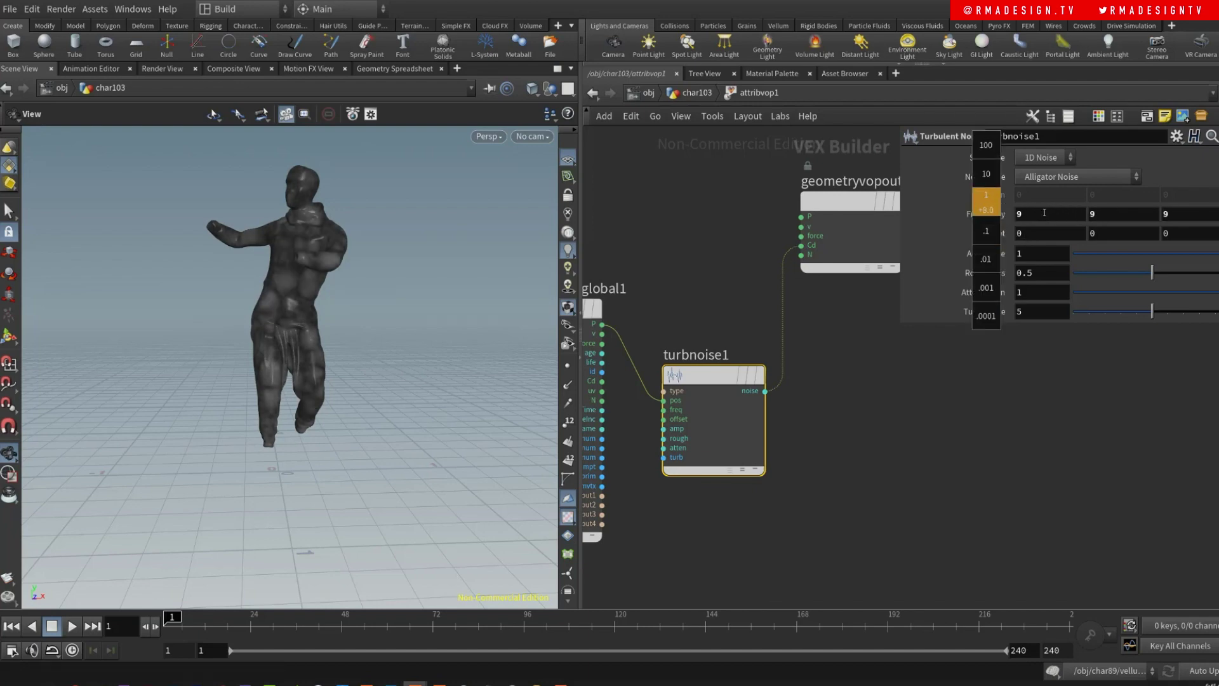
pyautogui.moveTo(988, 253); pyautogui.dragTo(1054, 227, button='middle')
pyautogui.scroll(-2, 825, 445)
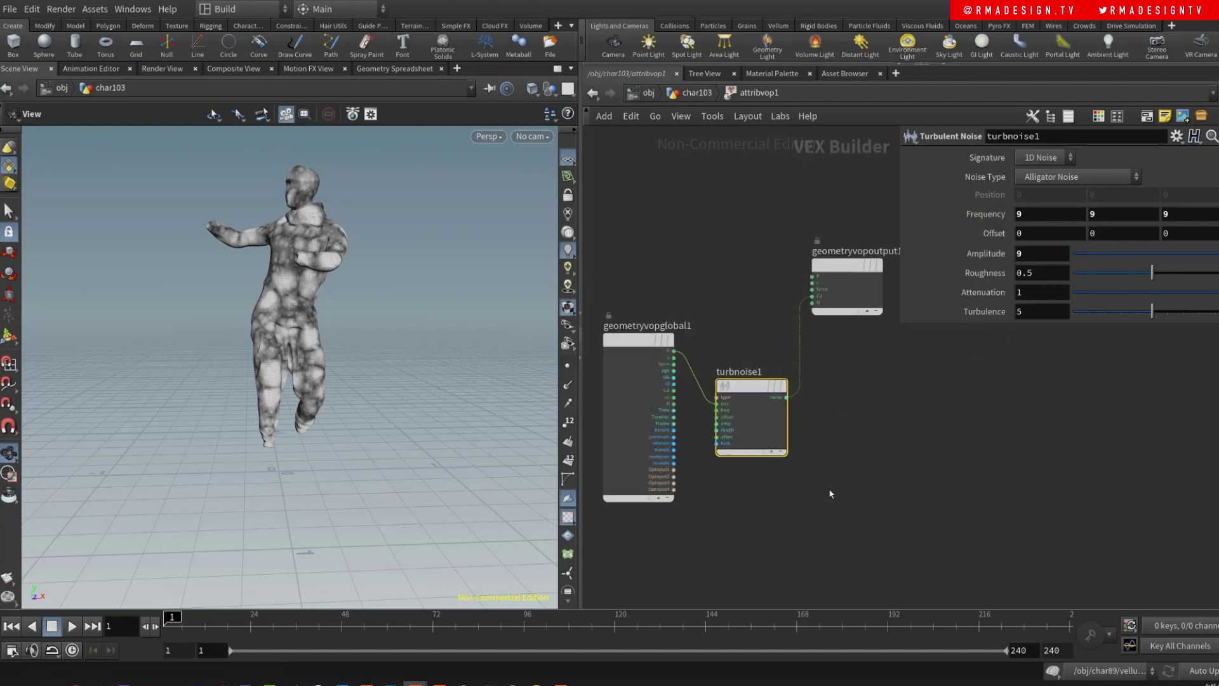
# - Move the geometry output node down in line with turbnoise1
pyautogui.moveTo(831, 494); pyautogui.dragTo(872, 404)
pyautogui.moveTo(803, 430); pyautogui.dragTo(747, 425, button='middle')
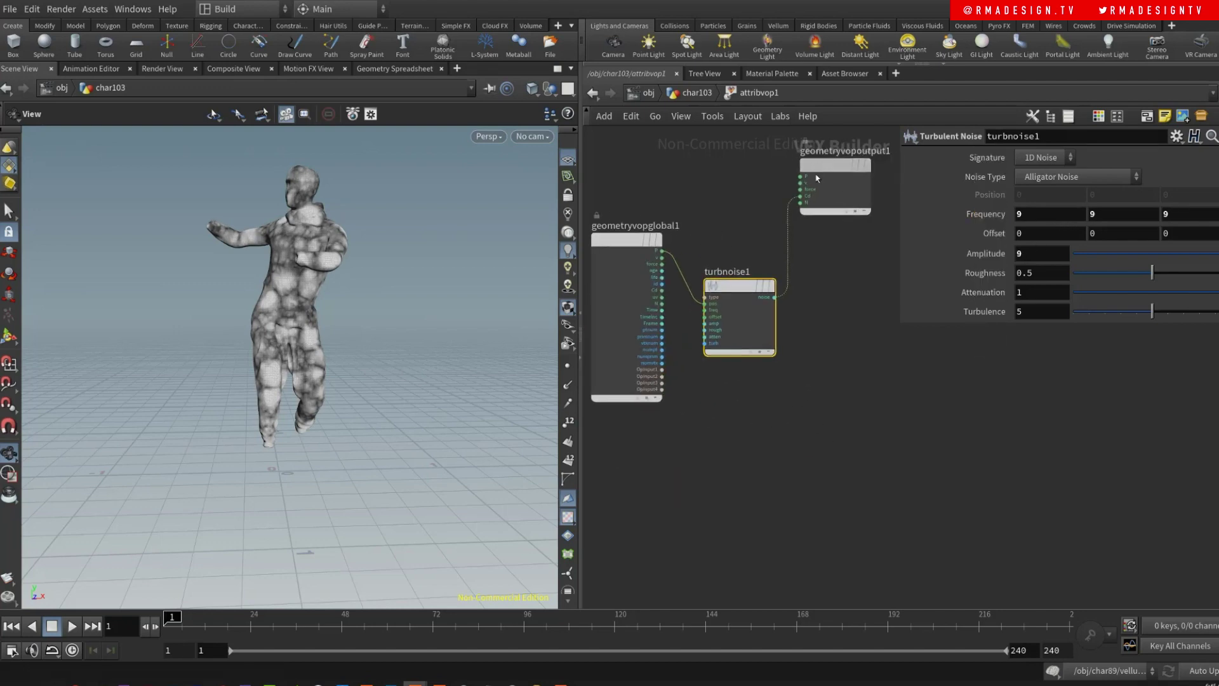
pyautogui.moveTo(813, 173); pyautogui.dragTo(845, 283)
pyautogui.scroll(-3, 825, 283)
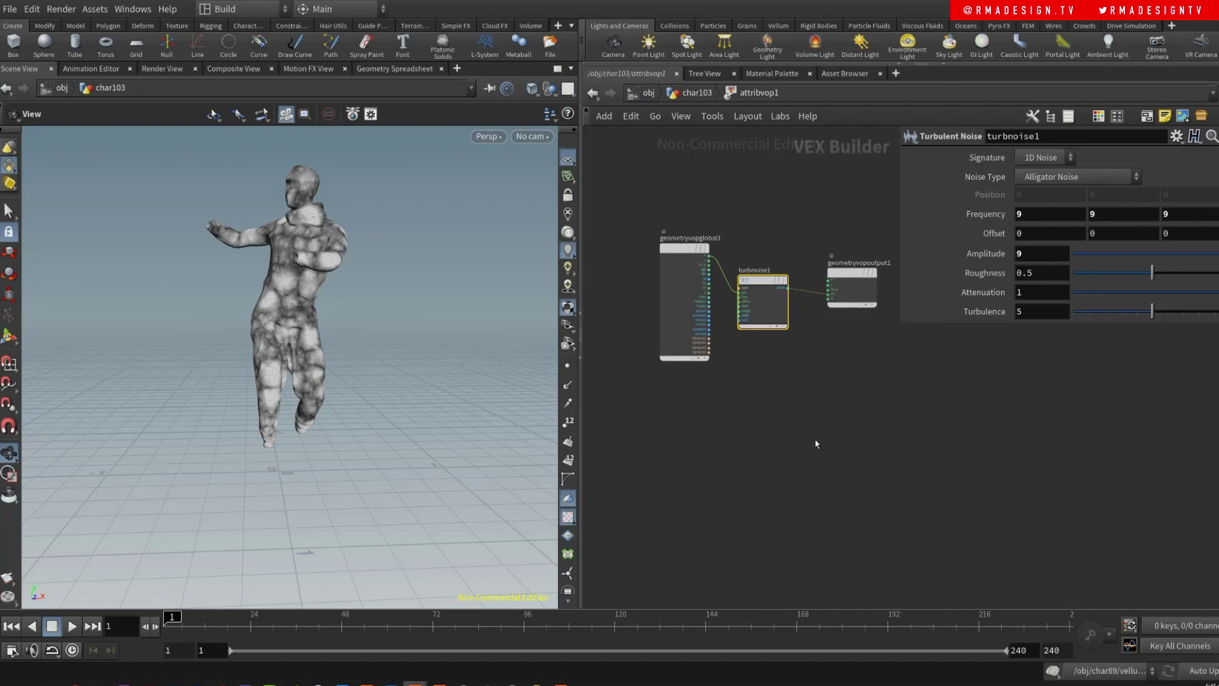
# - Move the geometry output node farther from turbnoise1 and place turbnoise1 midway between it and the geometry globals
pyautogui.moveTo(758, 350); pyautogui.dragTo(649, 373, button='middle')
pyautogui.moveTo(748, 299); pyautogui.dragTo(845, 295)
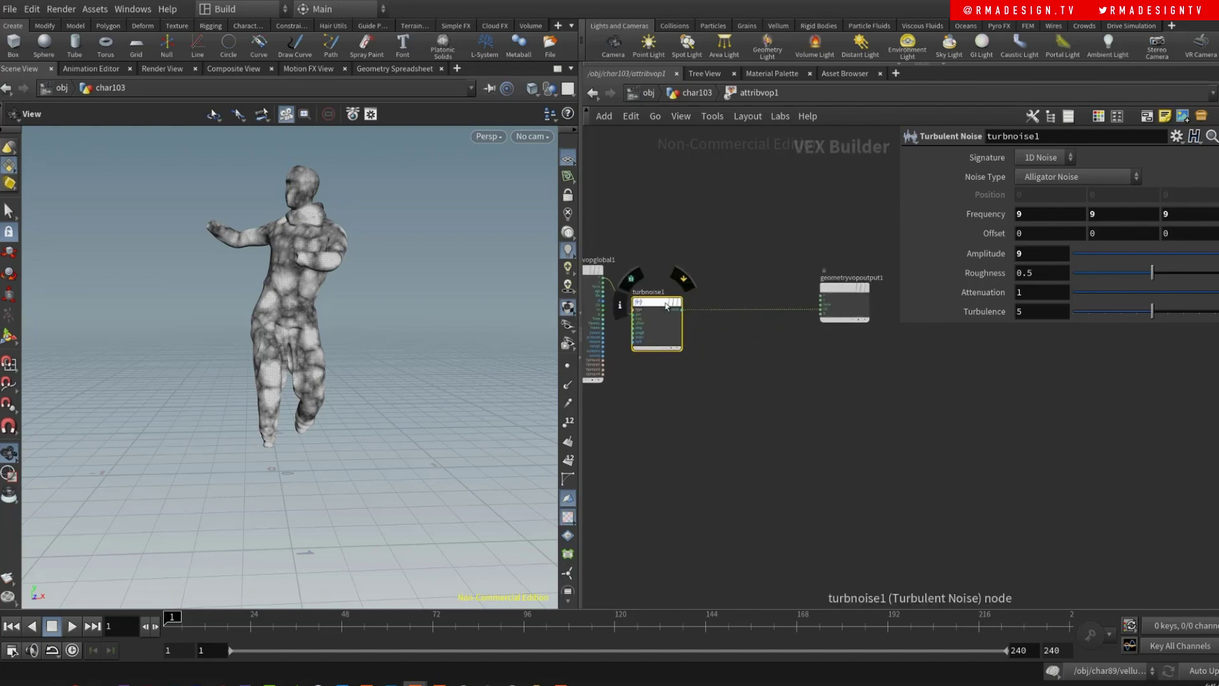
pyautogui.moveTo(657, 303); pyautogui.dragTo(725, 294)
pyautogui.moveTo(298, 329); pyautogui.dragTo(465, 252, button='right')
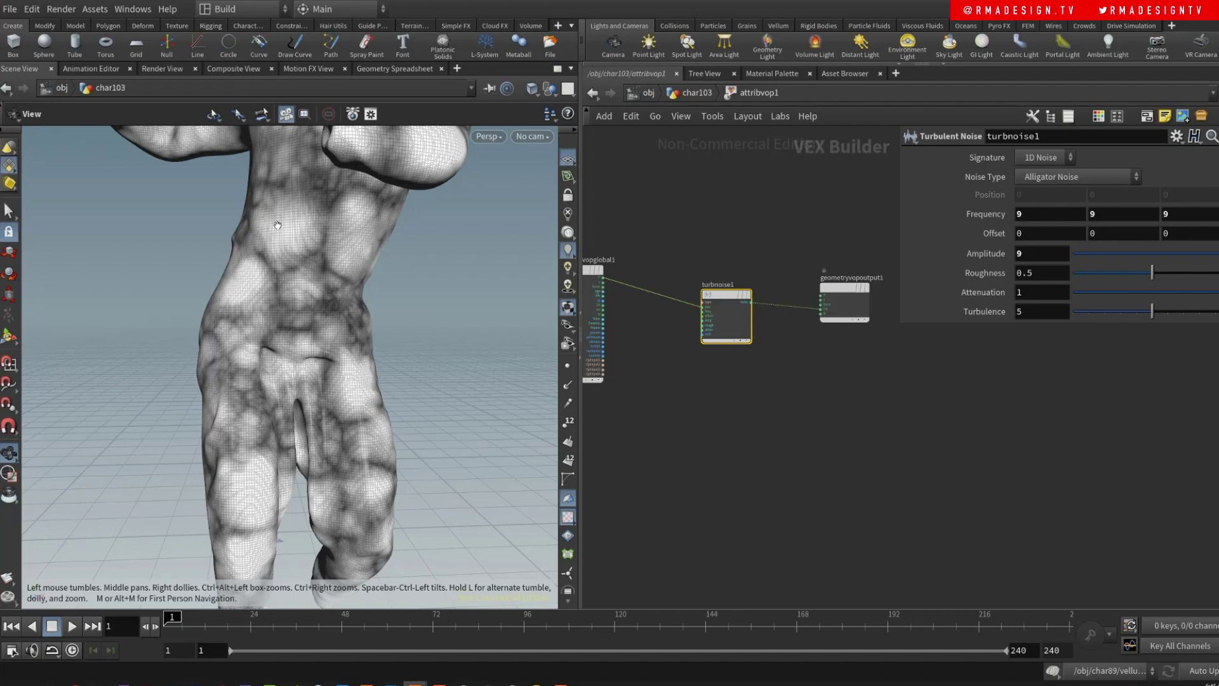
pyautogui.click(703, 410)
pyautogui.moveTo(704, 409); pyautogui.dragTo(723, 405, button='middle')
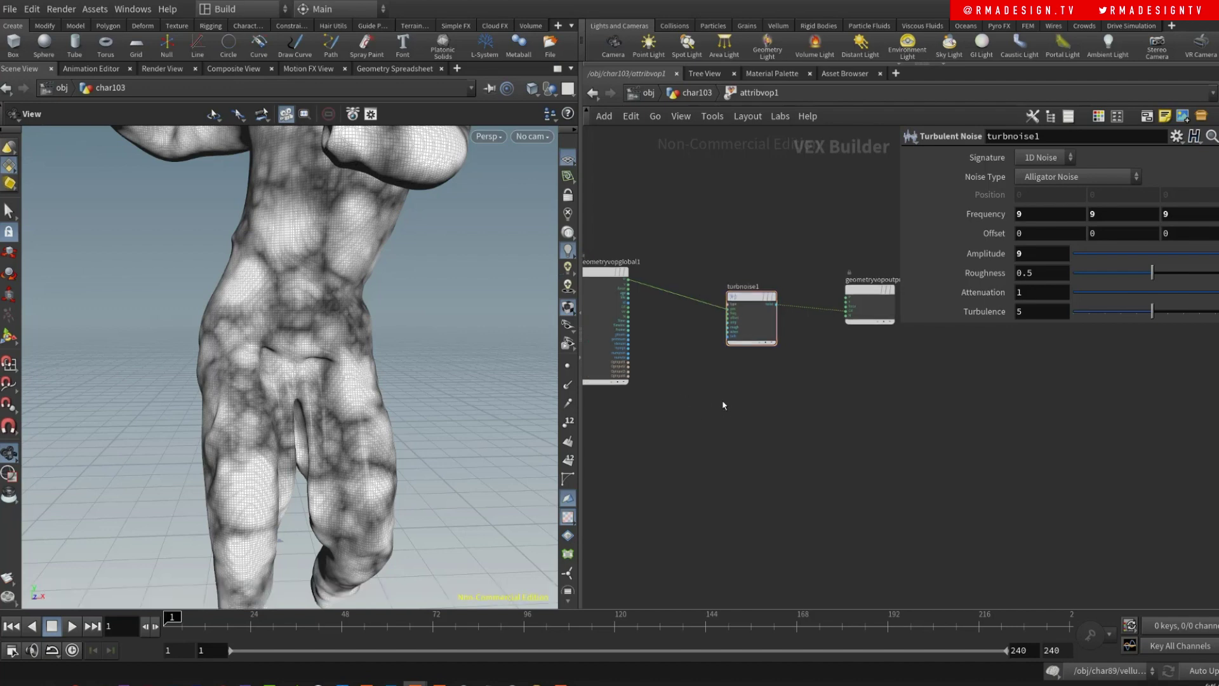
pyautogui.scroll(2, 685, 382)
# - Open the attribvop4 network and examine how its two noises, Multiply and ramp are wired to the output
pyautogui.press('u')
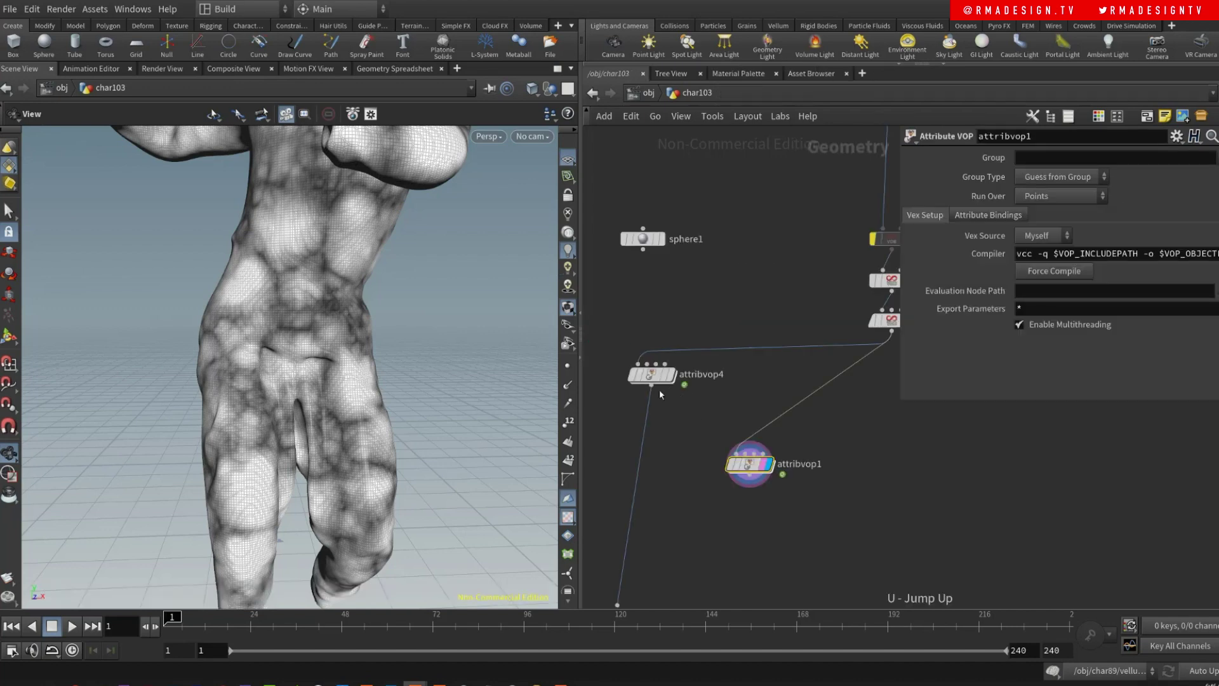
pyautogui.click(654, 375)
pyautogui.press('Return')
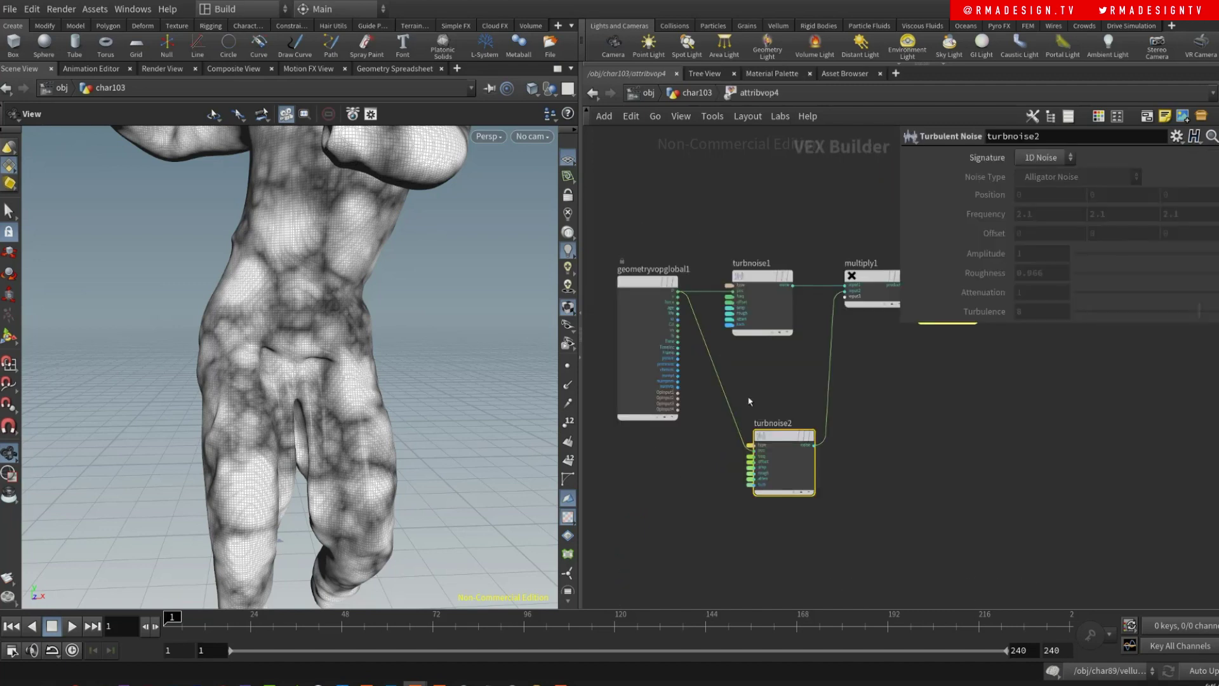
pyautogui.moveTo(784, 436)
pyautogui.mouseDown()
pyautogui.moveTo(788, 421)
pyautogui.moveTo(763, 437)
pyautogui.mouseUp()
pyautogui.moveTo(827, 398); pyautogui.dragTo(772, 398, button='middle')
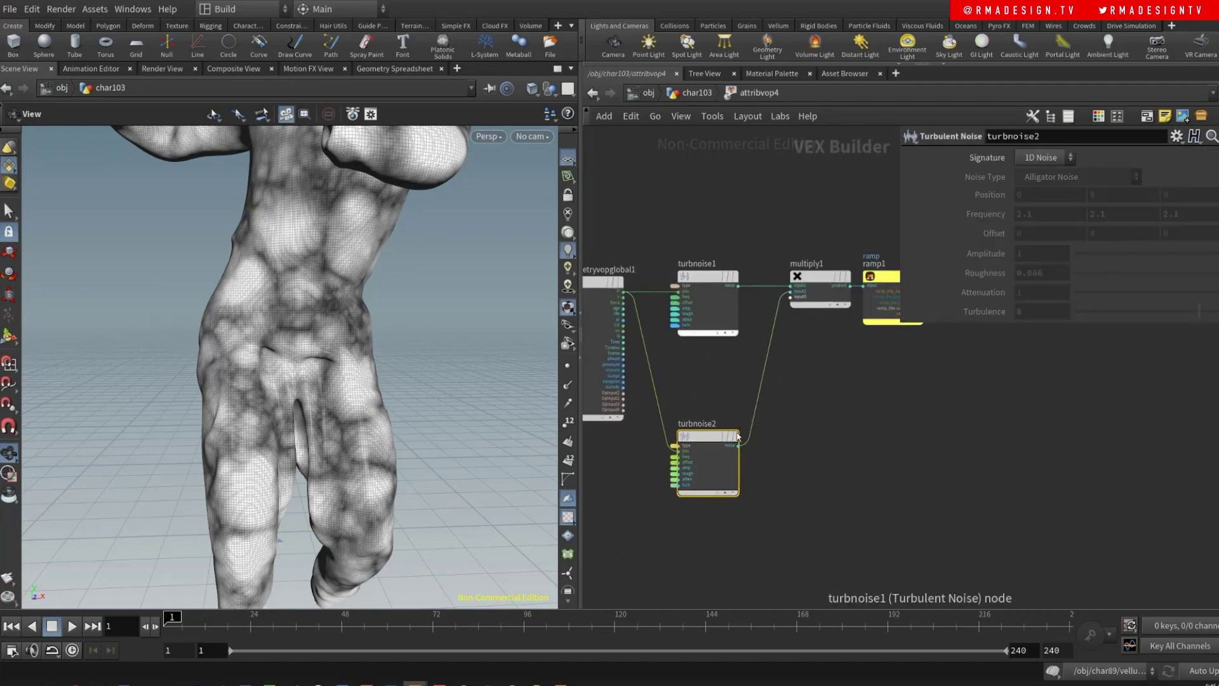
pyautogui.moveTo(867, 426); pyautogui.dragTo(750, 429, button='middle')
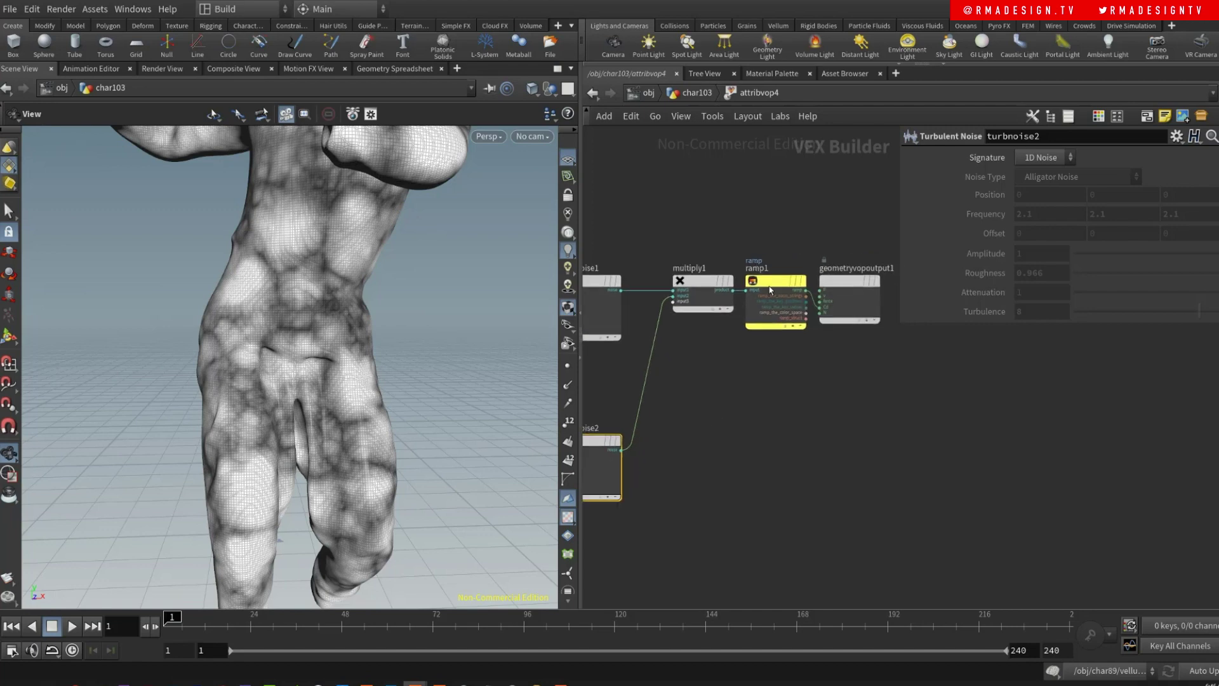
# - Return to the attribvop1 network and add a second Turbulent Noise node below turbnoise1
pyautogui.press('u')
pyautogui.press('Return')
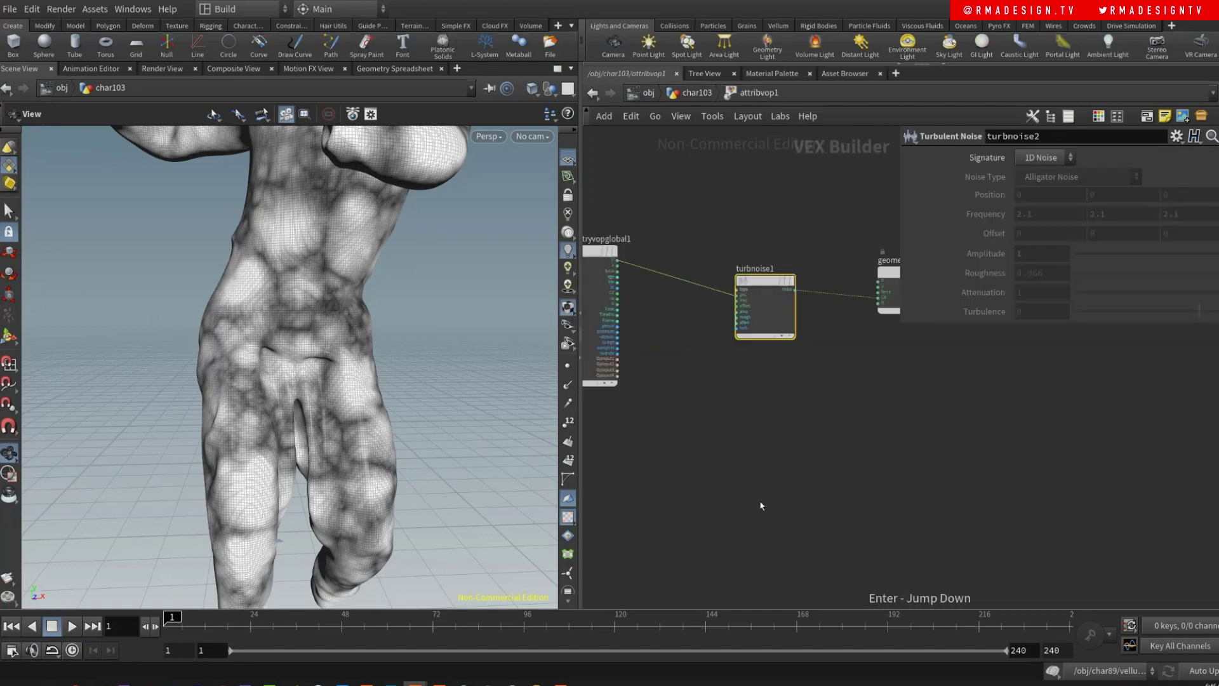
pyautogui.press('Tab')
pyautogui.write('tur')
pyautogui.press('Return')
pyautogui.click(736, 480)
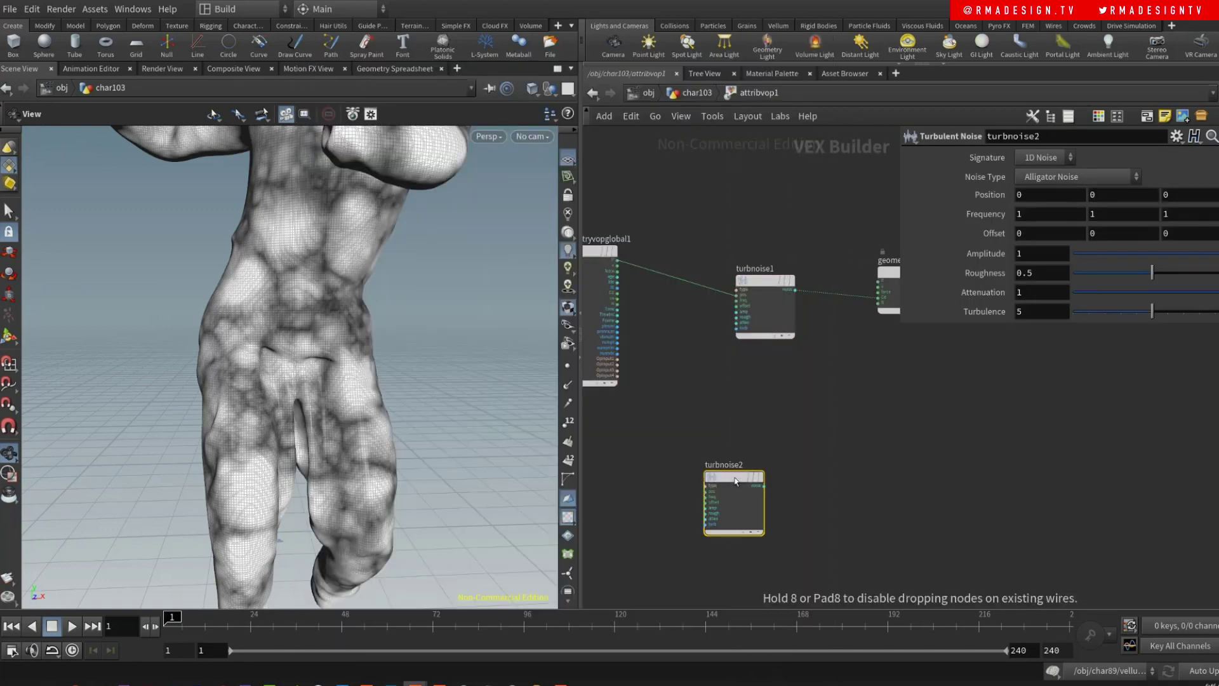
pyautogui.moveTo(736, 480); pyautogui.dragTo(753, 433)
pyautogui.scroll(2, 632, 300)
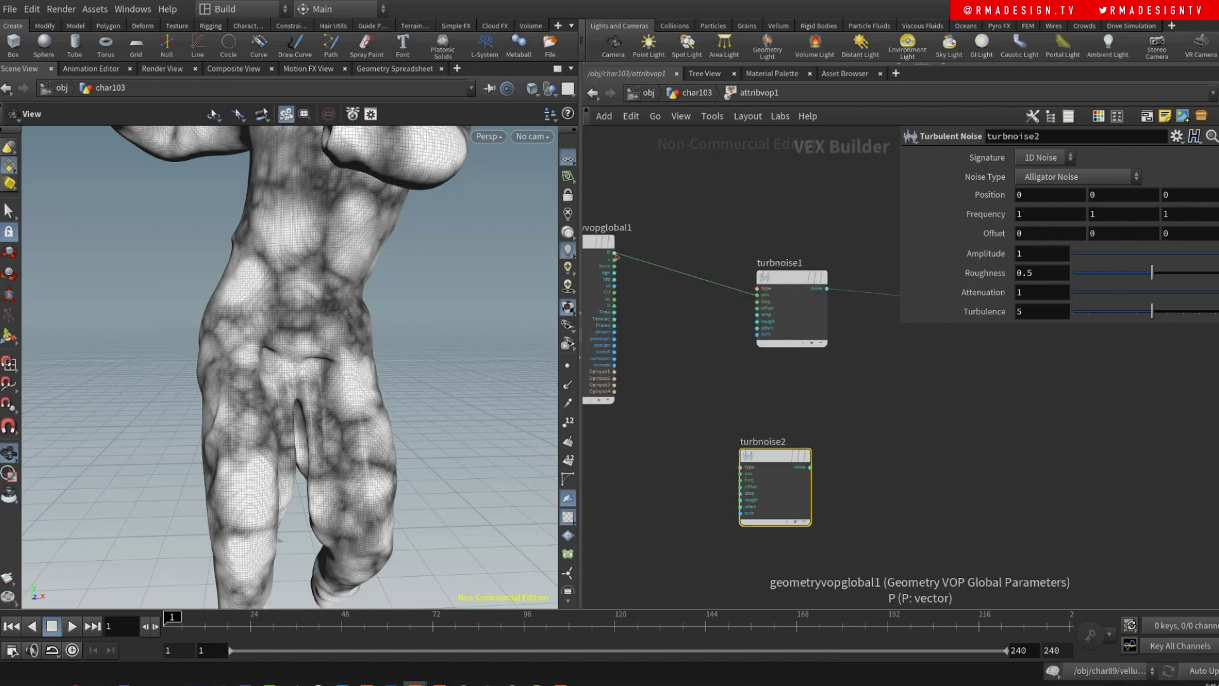
# - Wire the global P into turbnoise2's pos input
pyautogui.click(614, 253)
pyautogui.click(741, 473)
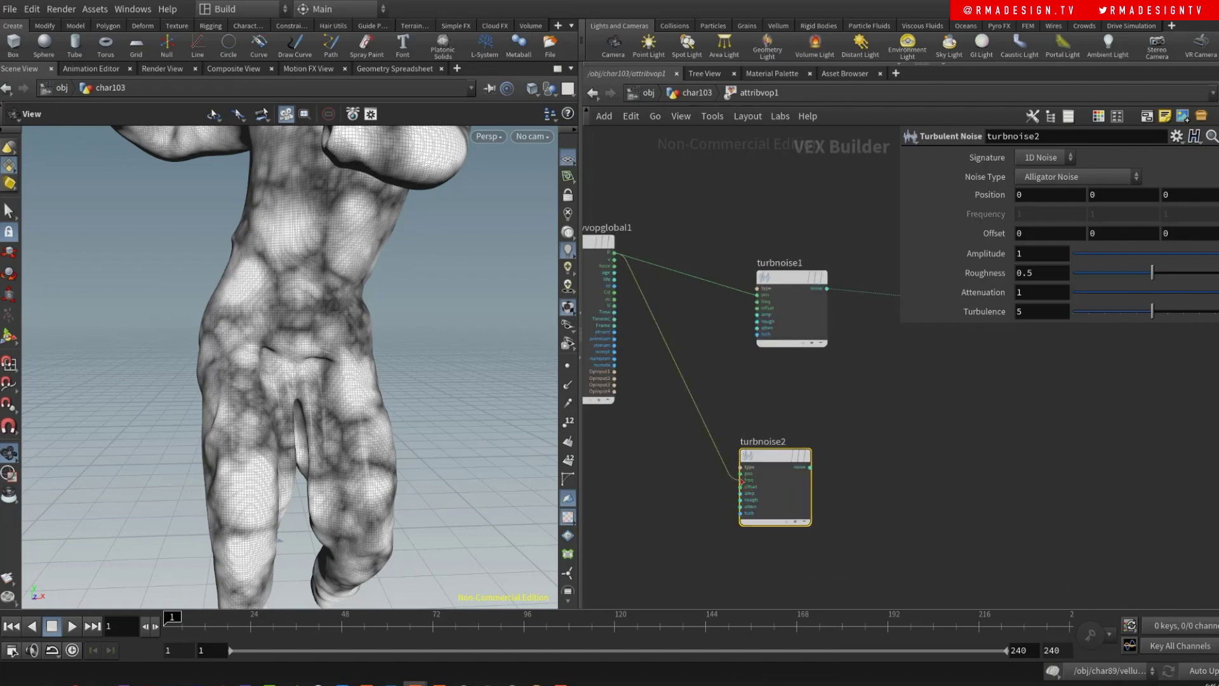
pyautogui.click(741, 473)
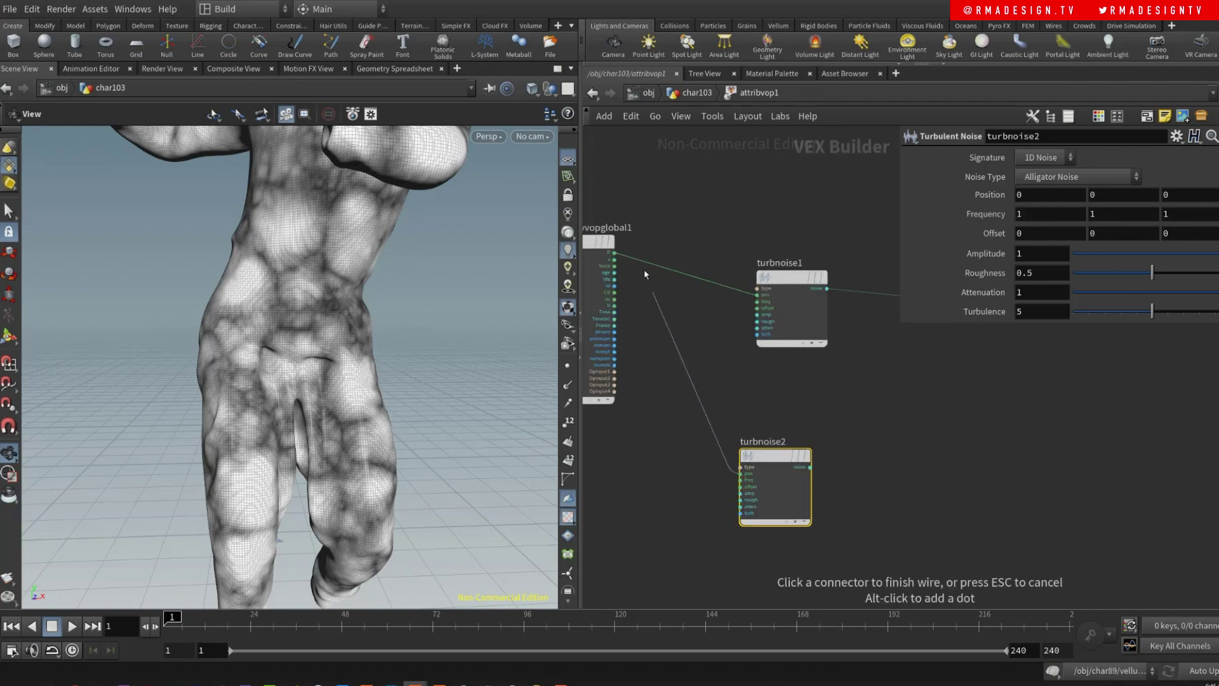
pyautogui.click(614, 252)
# - Insert a Multiply node between turbnoise1 and the geometry output, and wire turbnoise2's noise into its second input
pyautogui.moveTo(787, 282); pyautogui.dragTo(716, 278)
pyautogui.press('Tab')
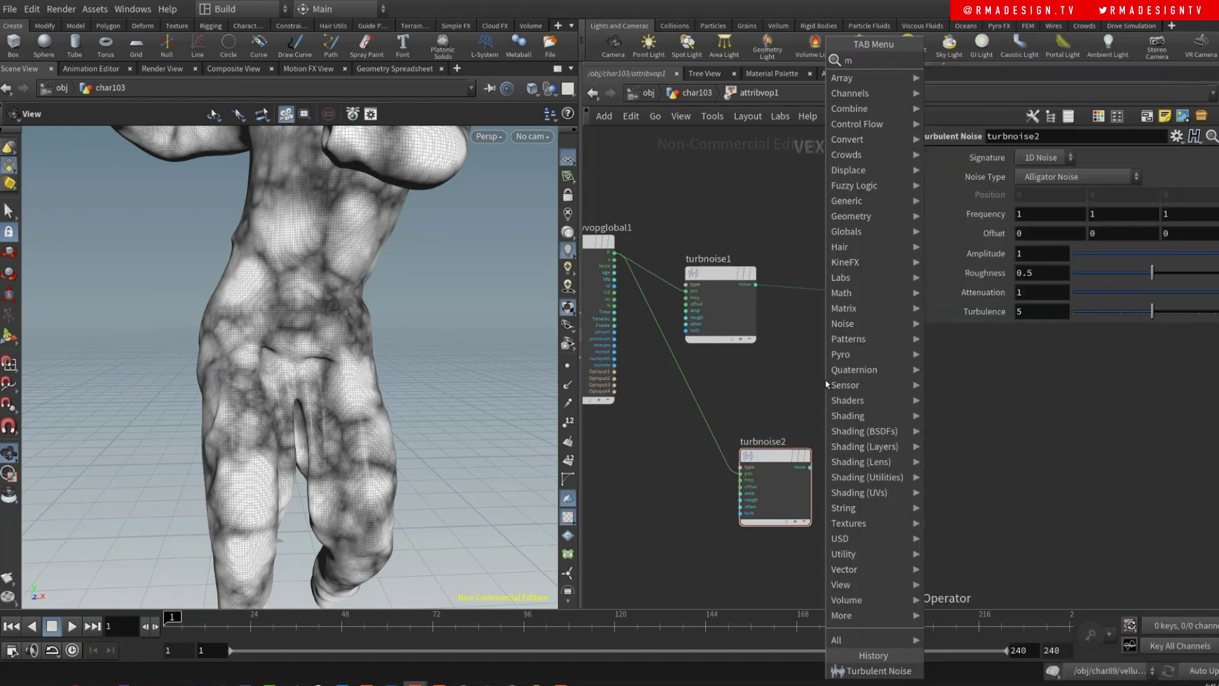
pyautogui.click(829, 343)
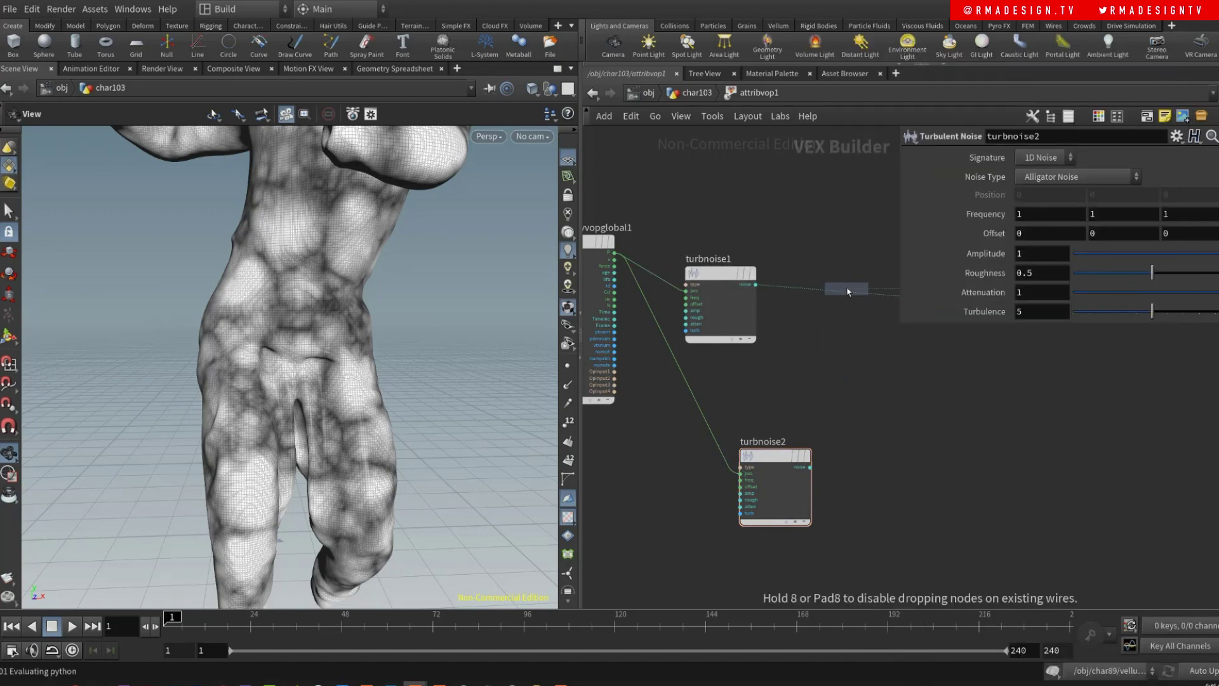
pyautogui.click(843, 284)
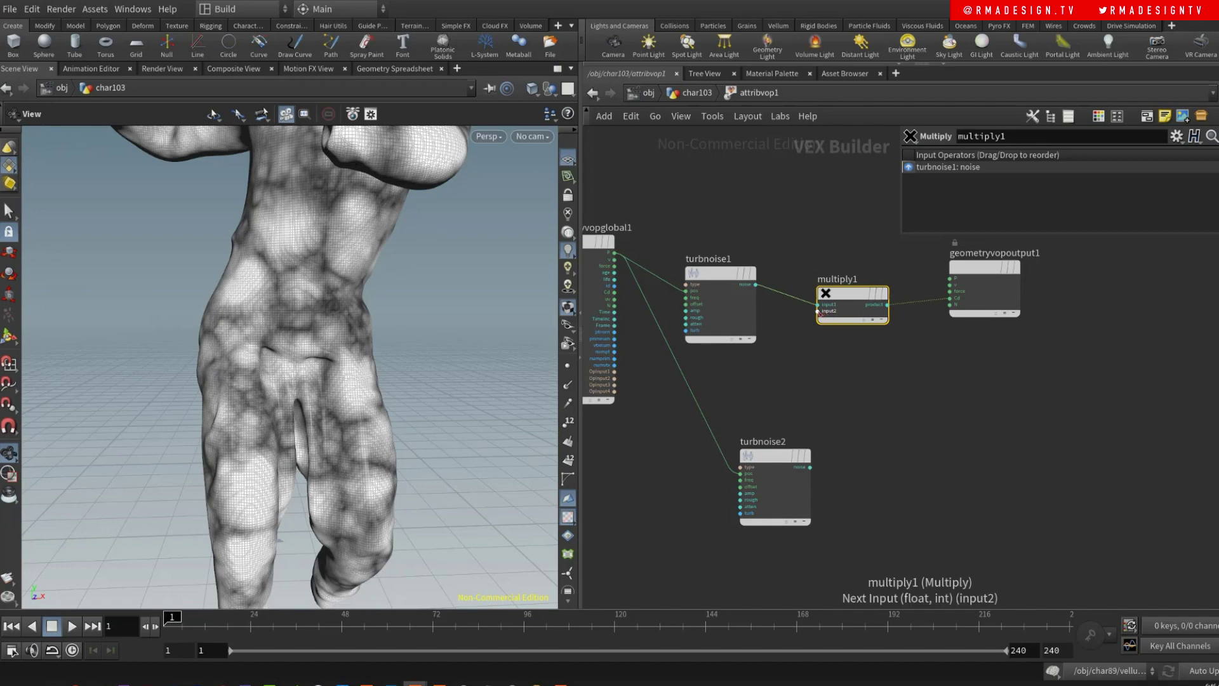
pyautogui.click(819, 311)
pyautogui.click(781, 460)
pyautogui.moveTo(927, 424); pyautogui.dragTo(838, 480, button='middle')
pyautogui.moveTo(959, 334); pyautogui.dragTo(1023, 340)
# - Set turbnoise2's amplitude to 16
pyautogui.click(660, 515)
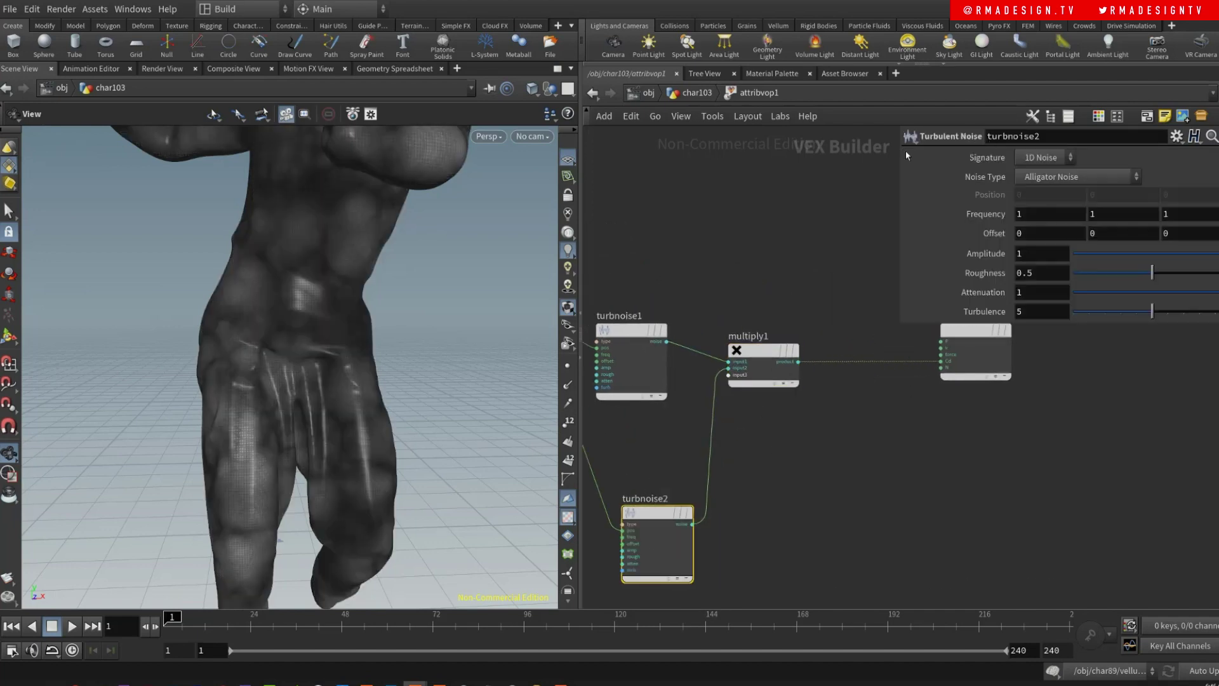
pyautogui.moveTo(986, 265); pyautogui.dragTo(1093, 235, button='middle')
pyautogui.moveTo(913, 414); pyautogui.dragTo(869, 412, button='middle')
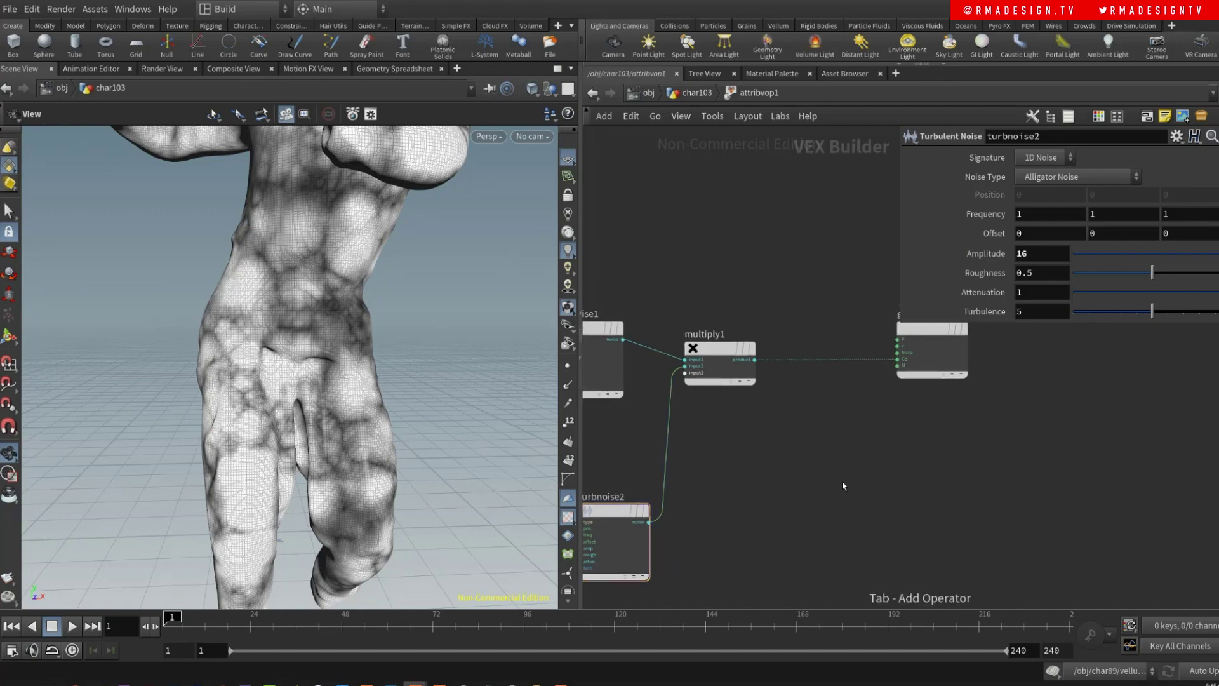
# - Insert a Ramp Parameter node into the wire between multiply1 and the geometry output
pyautogui.press('Tab')
pyautogui.write('ra')
pyautogui.press('Down')
pyautogui.press('Down')
pyautogui.press('Down')
pyautogui.press('Down')
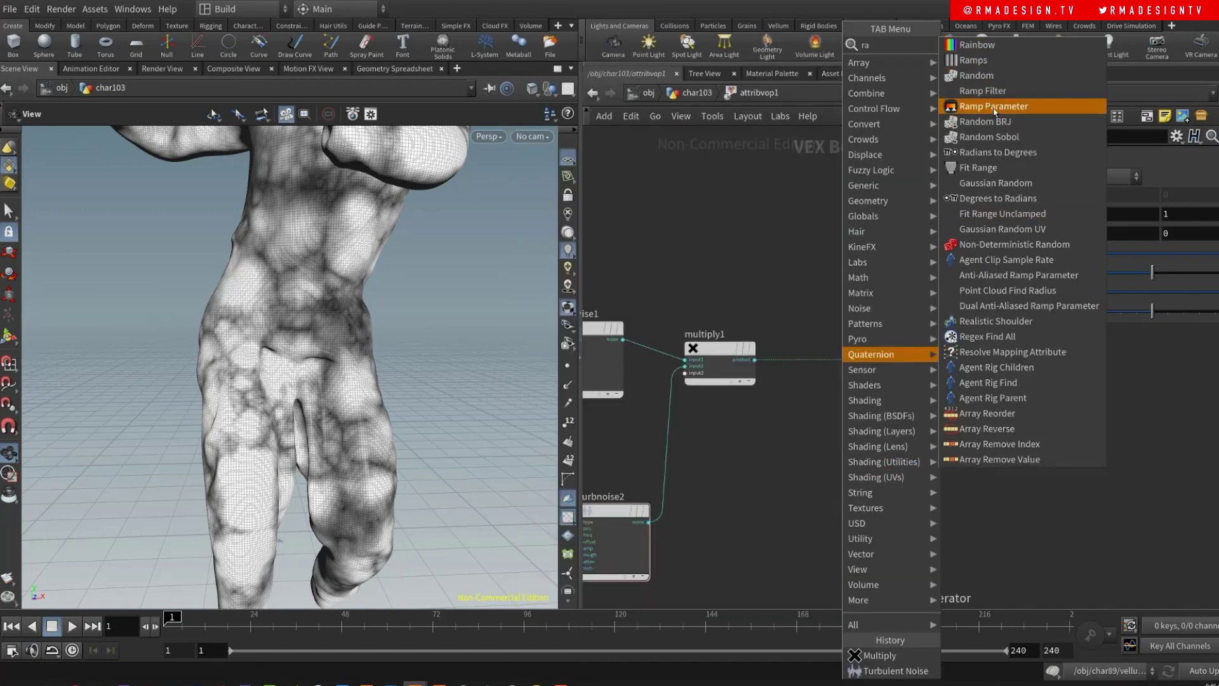
pyautogui.press('Return')
pyautogui.click(805, 356)
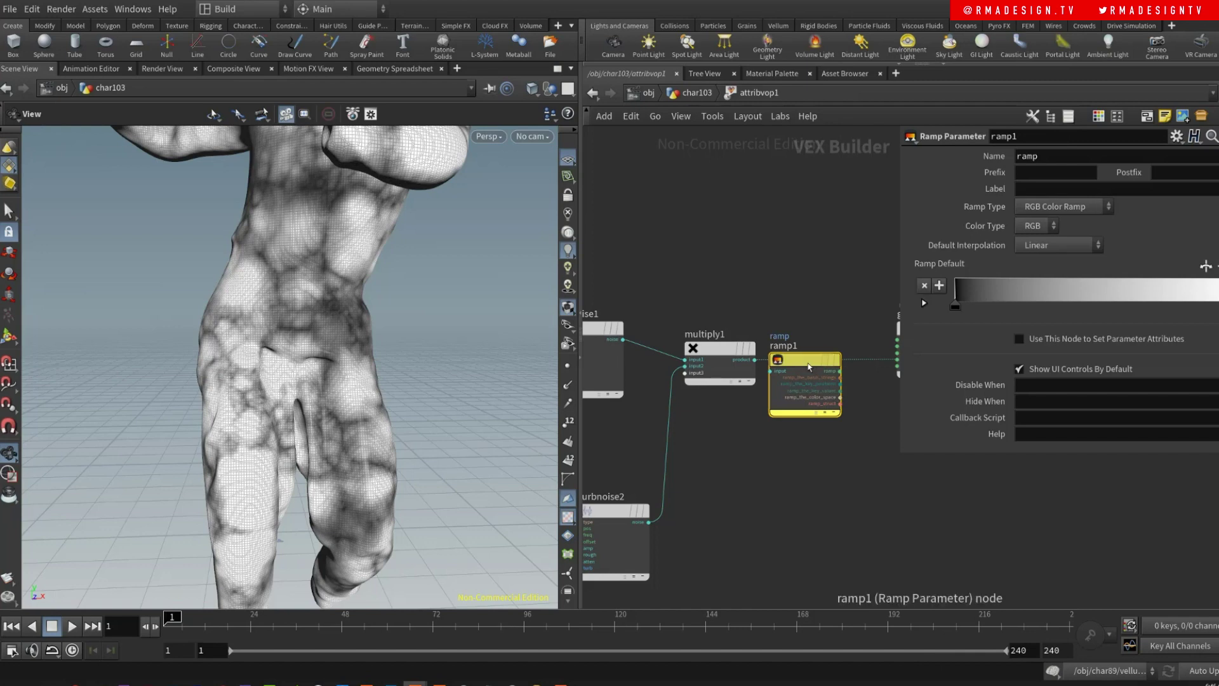
pyautogui.scroll(-3, 738, 426)
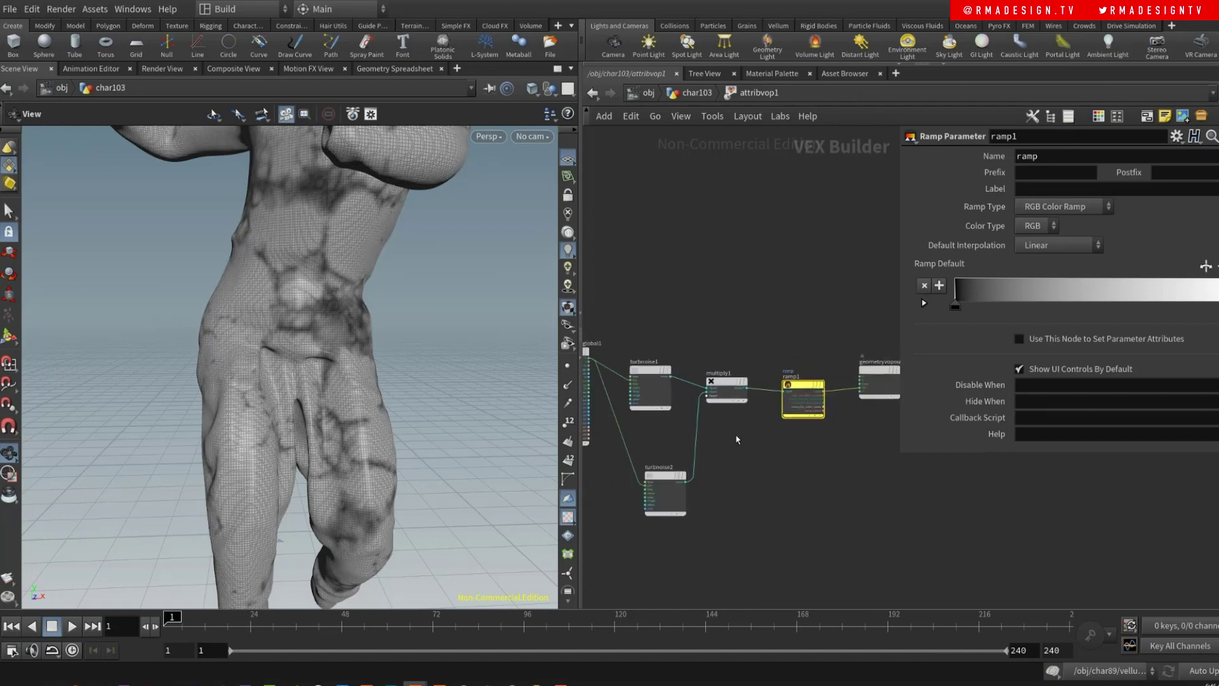
# - Return to the geometry level and move attribvop1's black ramp point to about 0.448 and its white point to about 0.907
pyautogui.scroll(-4, 244, 409)
pyautogui.moveTo(243, 409); pyautogui.dragTo(326, 360)
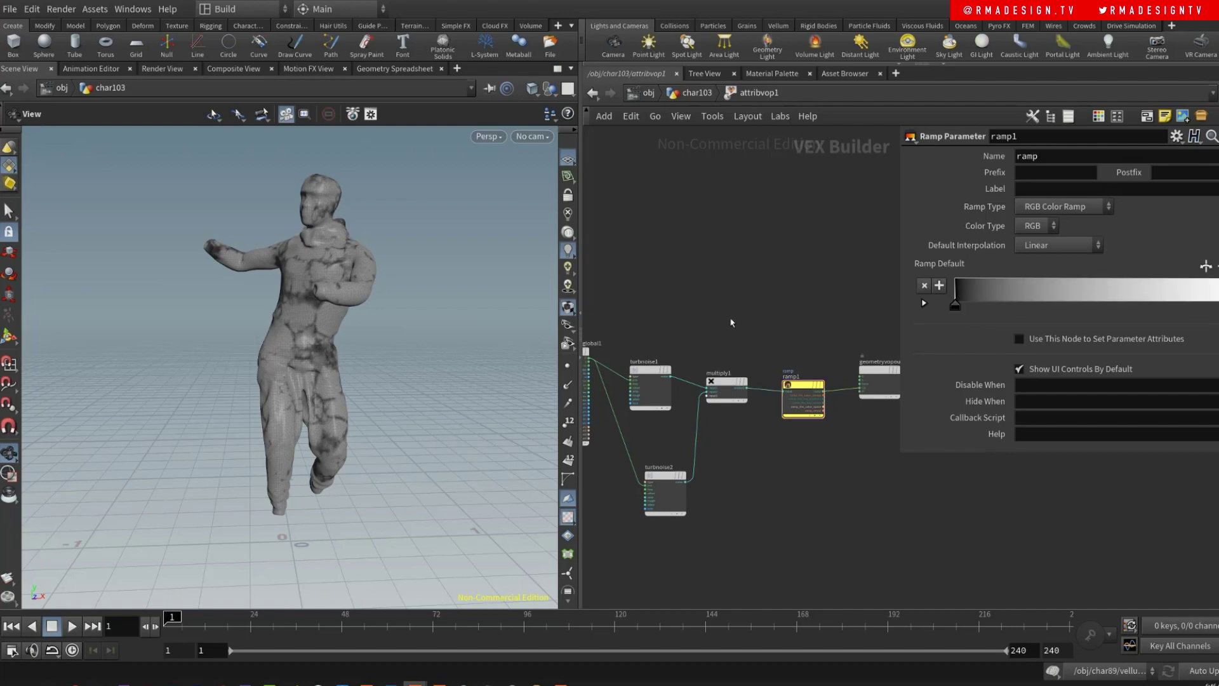
pyautogui.press('u')
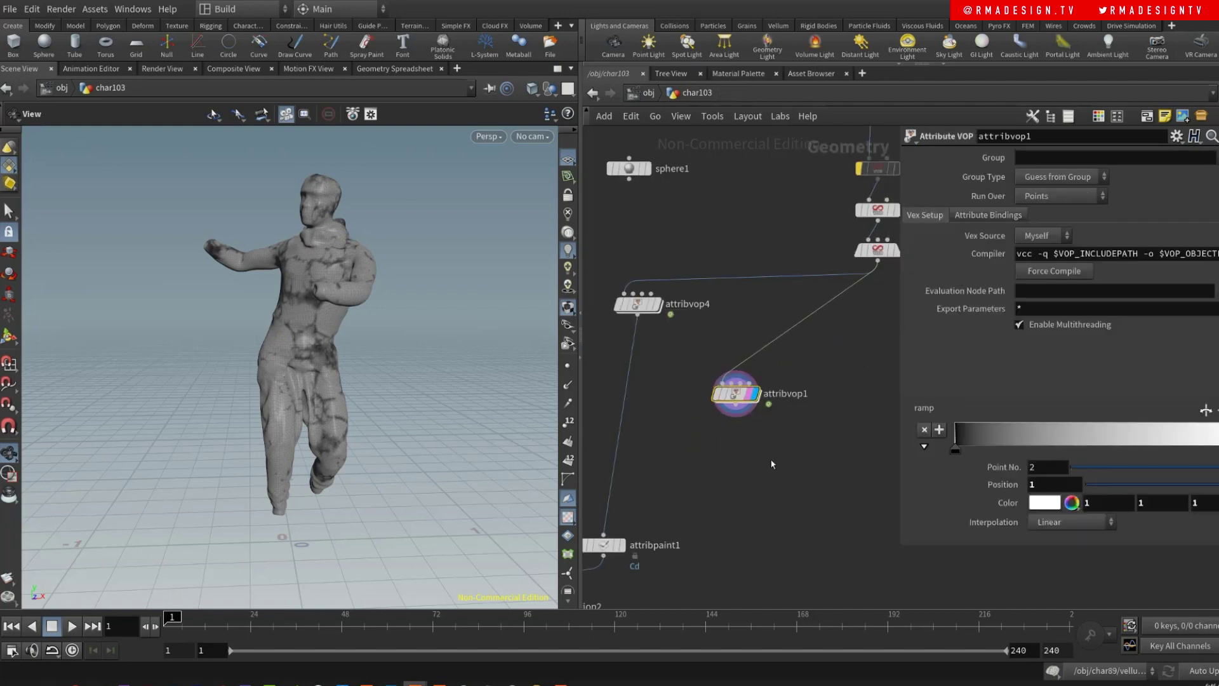
pyautogui.moveTo(954, 449)
pyautogui.mouseDown()
pyautogui.moveTo(1214, 450)
pyautogui.moveTo(1084, 450)
pyautogui.mouseUp()
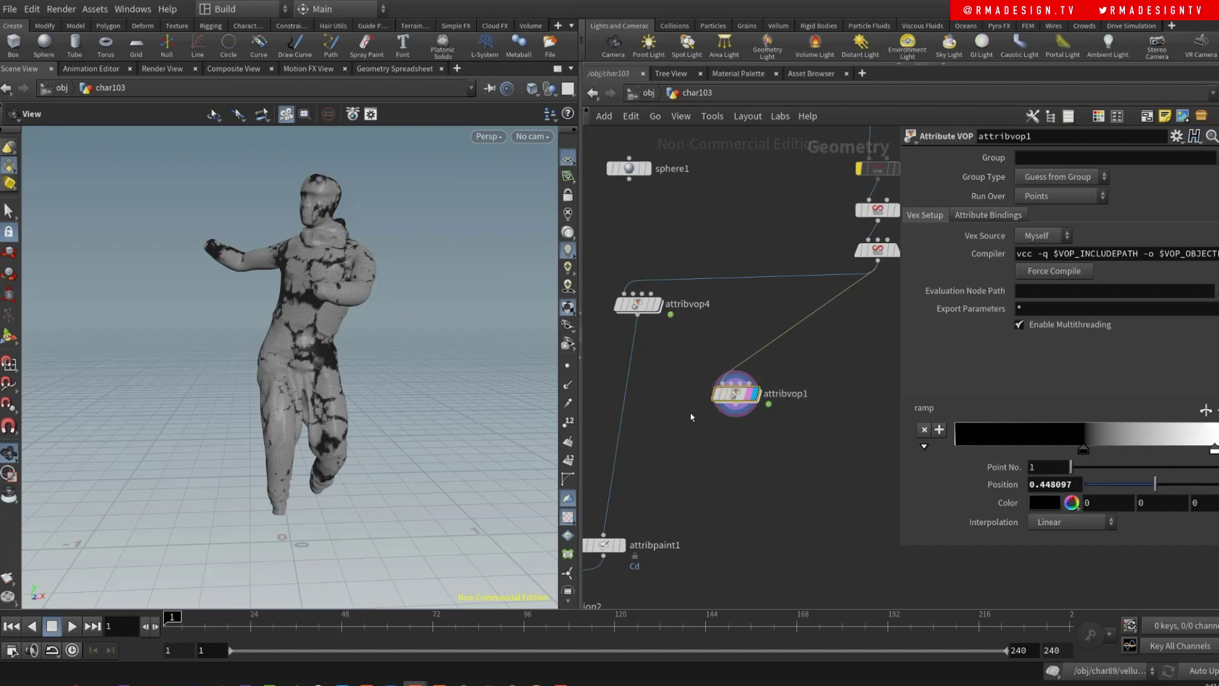
# - Open attribvop1 again and create input parameters for turbnoise1
pyautogui.press('Return')
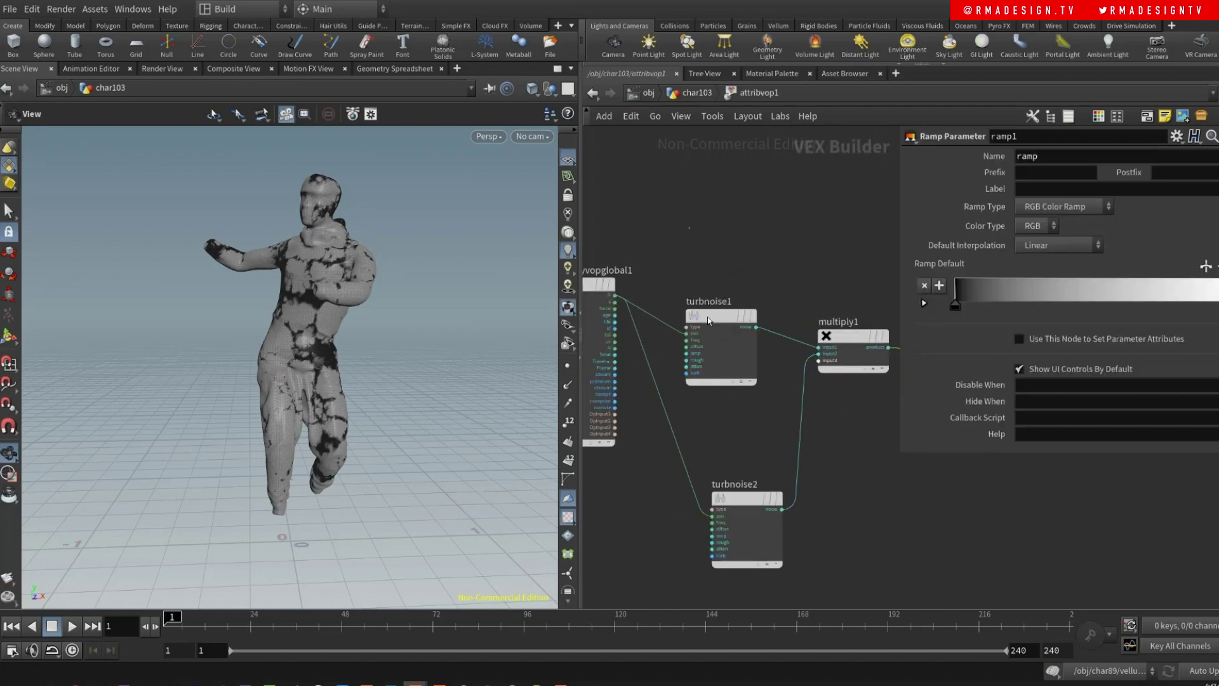
pyautogui.click(709, 318)
pyautogui.rightClick(709, 317)
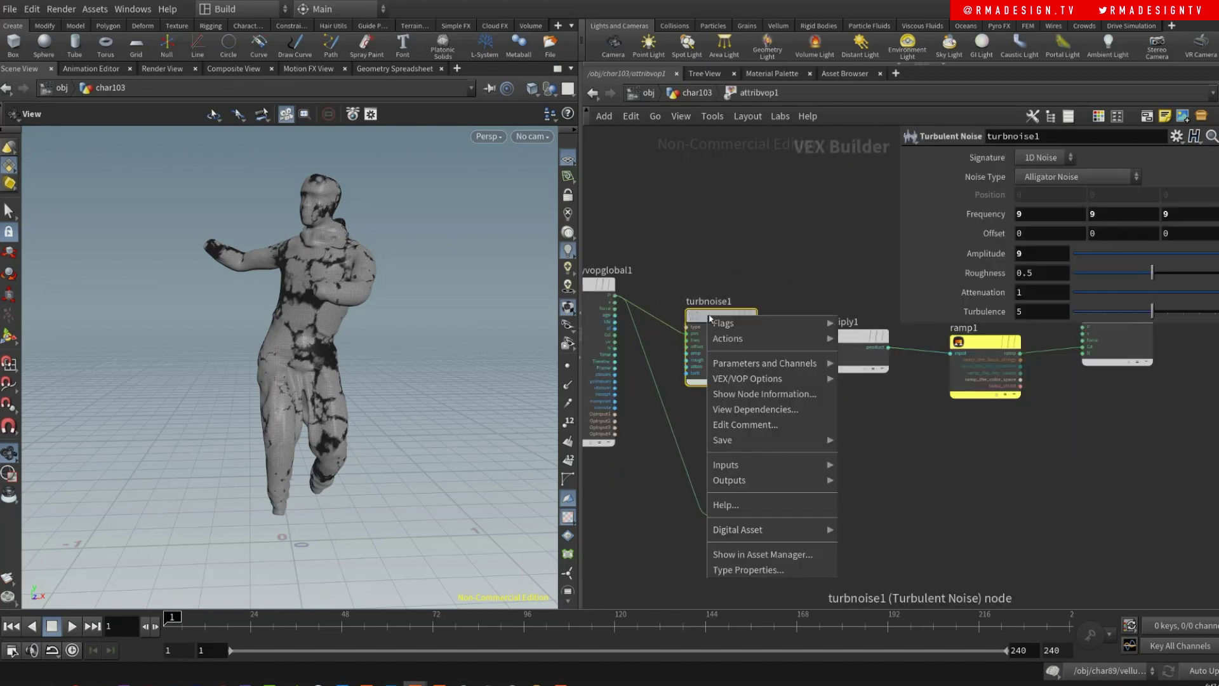
pyautogui.moveTo(754, 378)
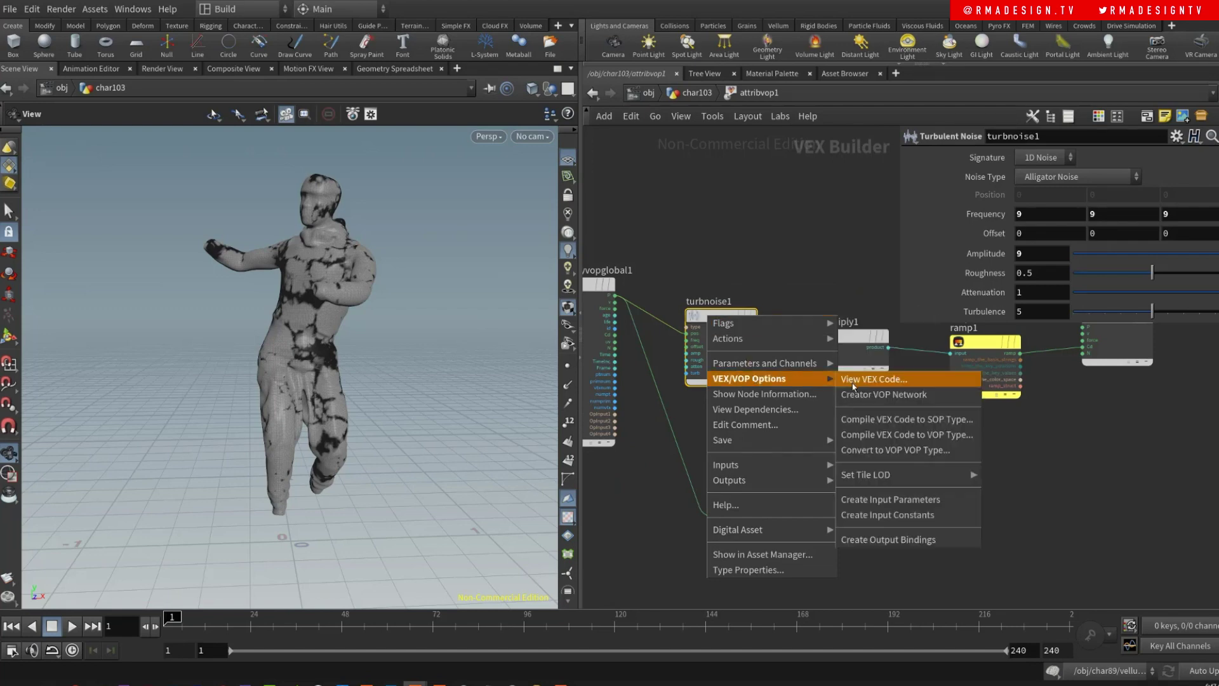
pyautogui.click(889, 499)
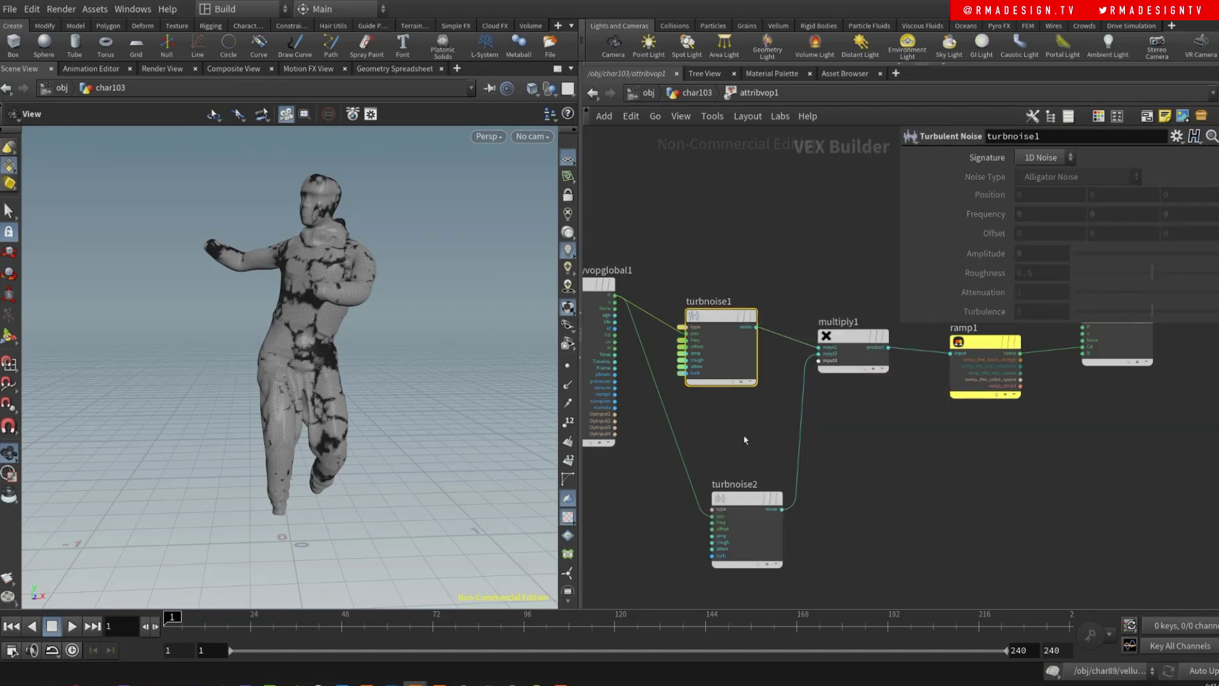
pyautogui.click(756, 497)
pyautogui.rightClick(756, 498)
pyautogui.moveTo(825, 487)
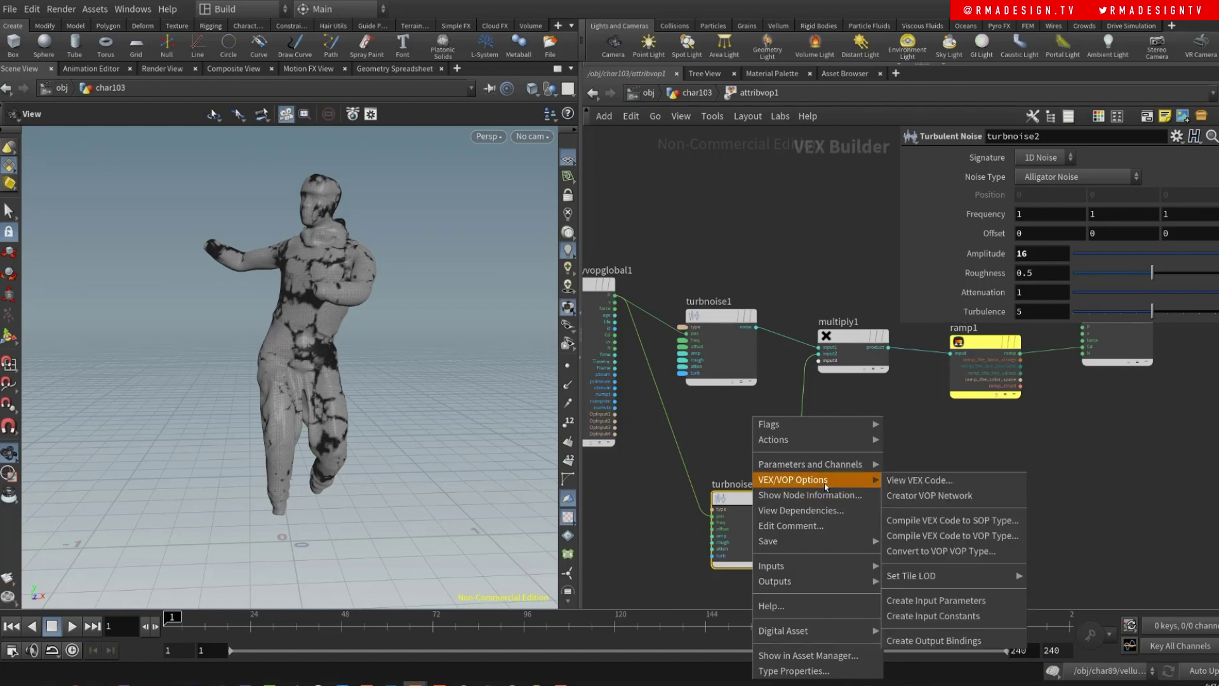
pyautogui.press('Escape')
pyautogui.press('Escape')
# - Return to the geometry level and set attribvop1's noise amplitude to 8 and roughness to 0.147
pyautogui.press('u')
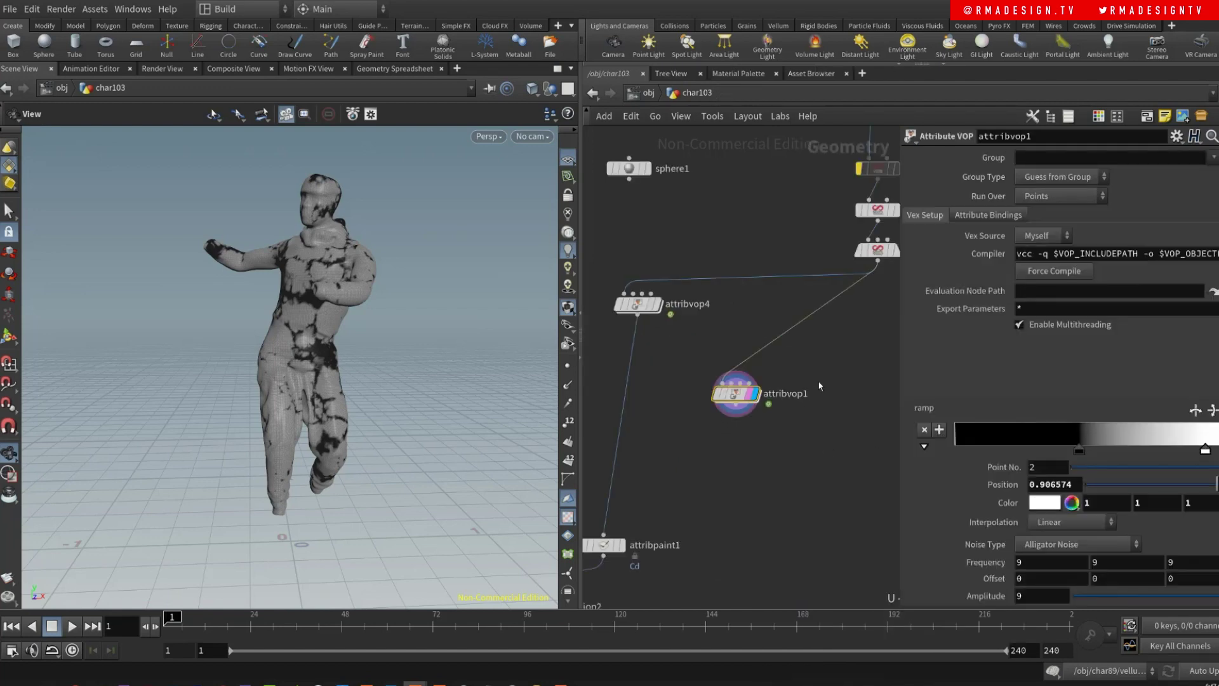
pyautogui.scroll(-3, 937, 432)
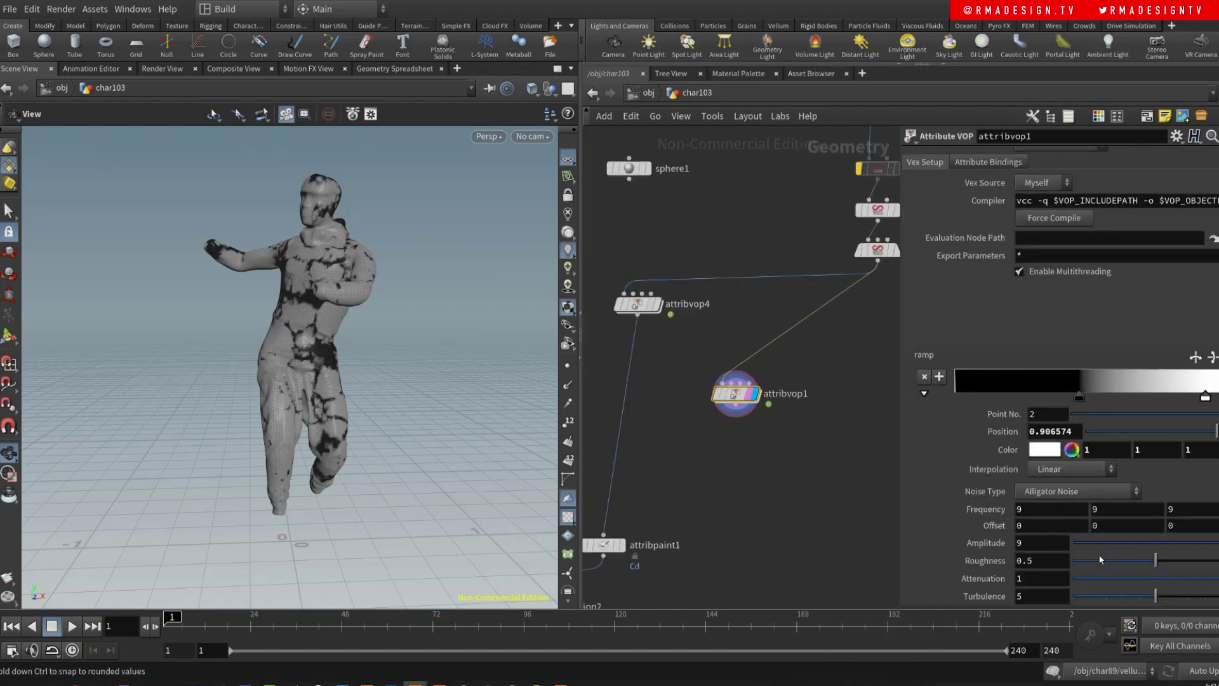
pyautogui.moveTo(1207, 544); pyautogui.dragTo(1197, 543)
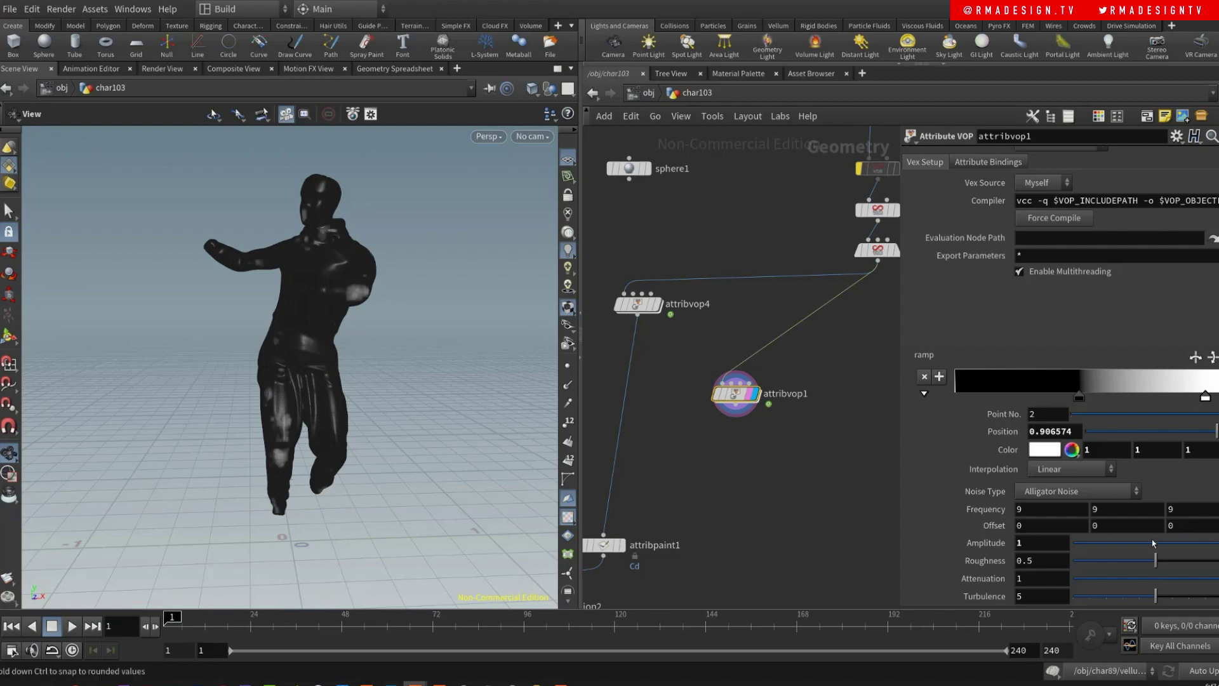
pyautogui.middleClick(1028, 509)
pyautogui.moveTo(1033, 502); pyautogui.dragTo(1066, 502, button='middle')
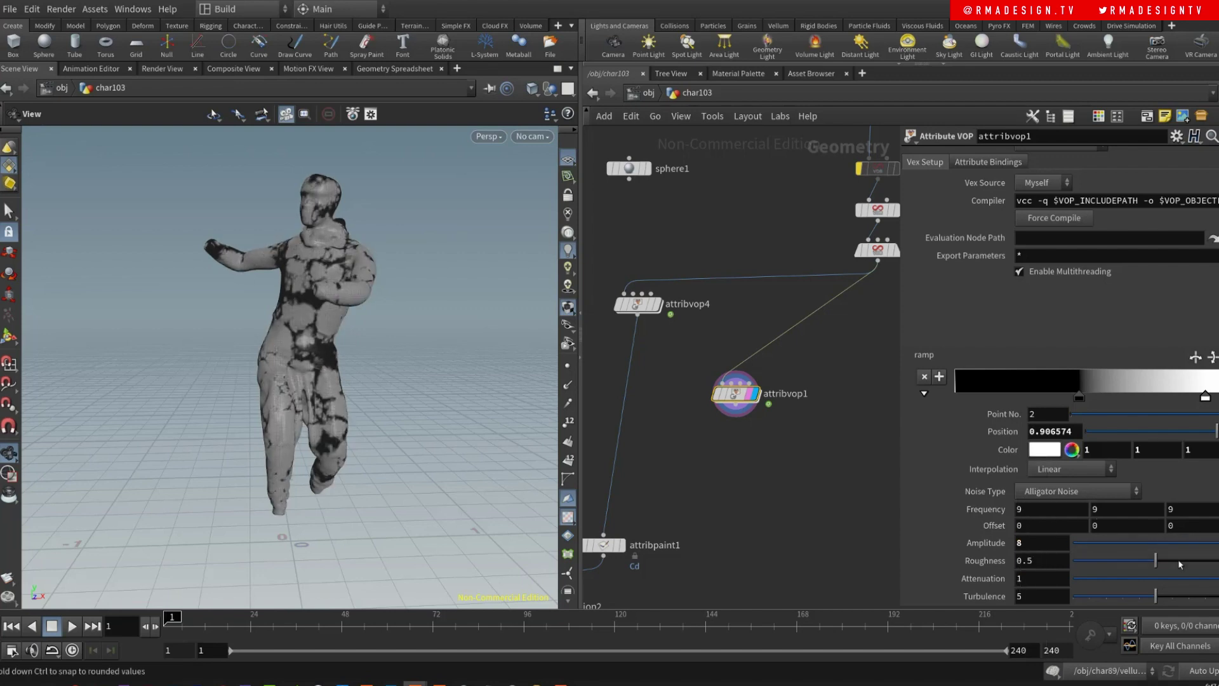
pyautogui.moveTo(1154, 562); pyautogui.dragTo(1098, 561)
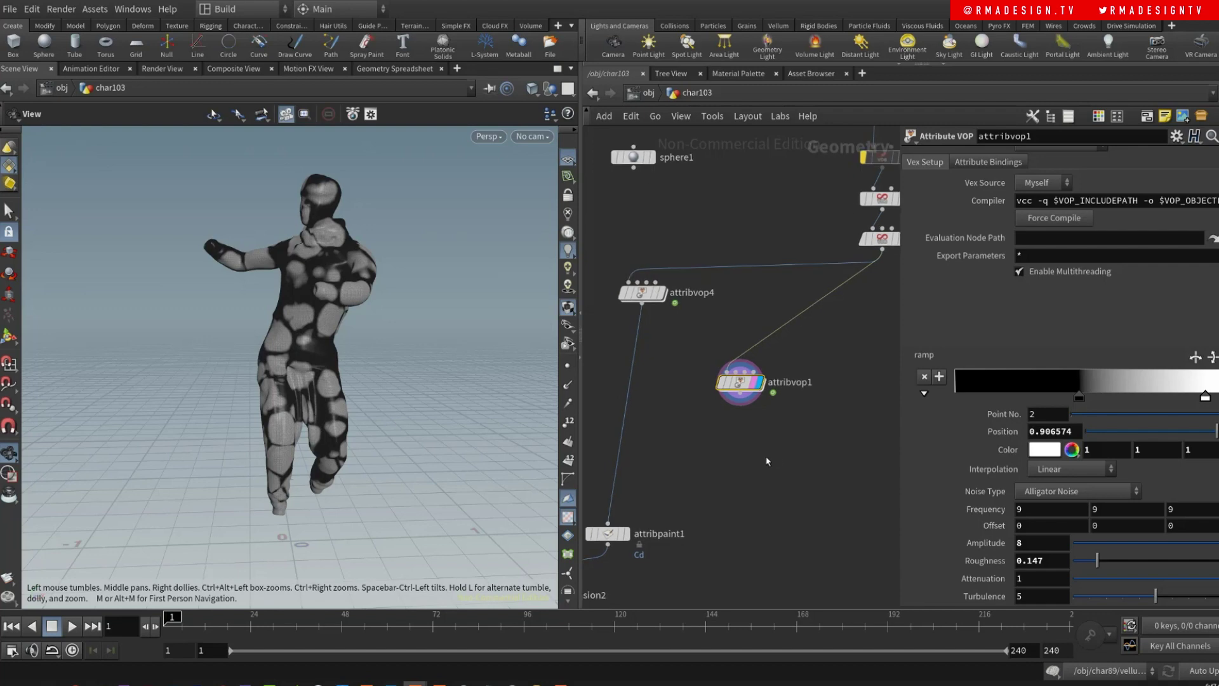
# - Display attribvop4's result in the viewport and select the node to show its noise and ramp parameters
pyautogui.click(662, 292)
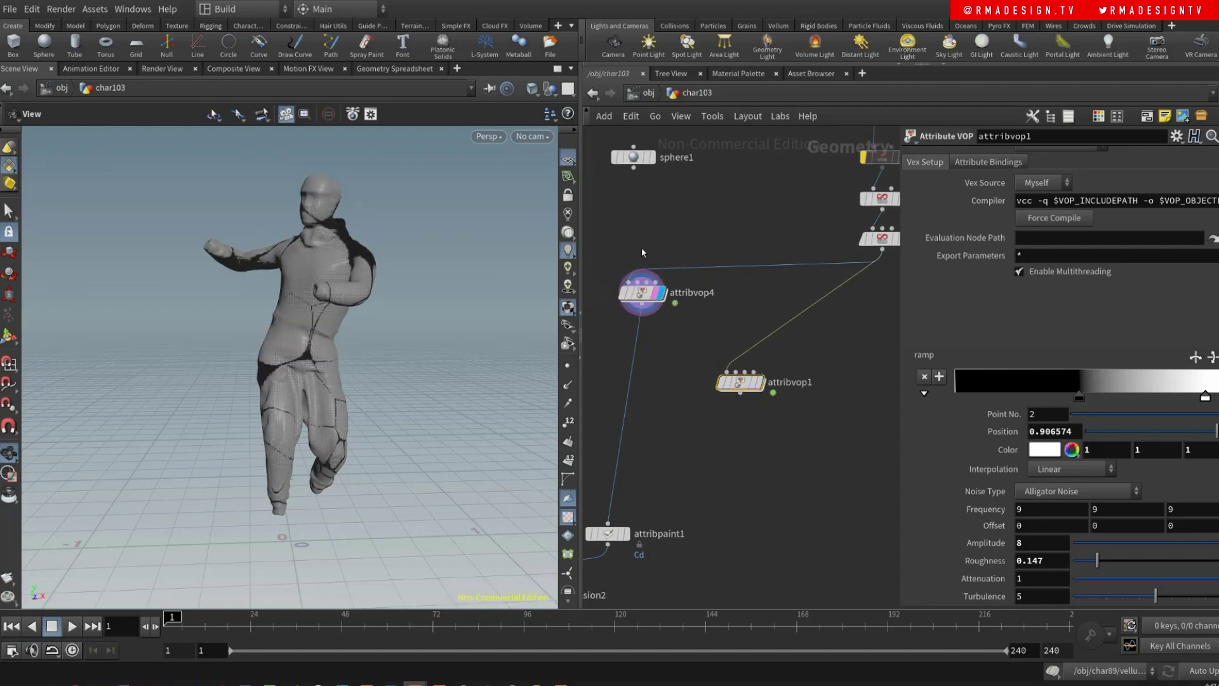
pyautogui.moveTo(642, 247); pyautogui.dragTo(654, 318)
pyautogui.hscroll(-5, 686, 444)
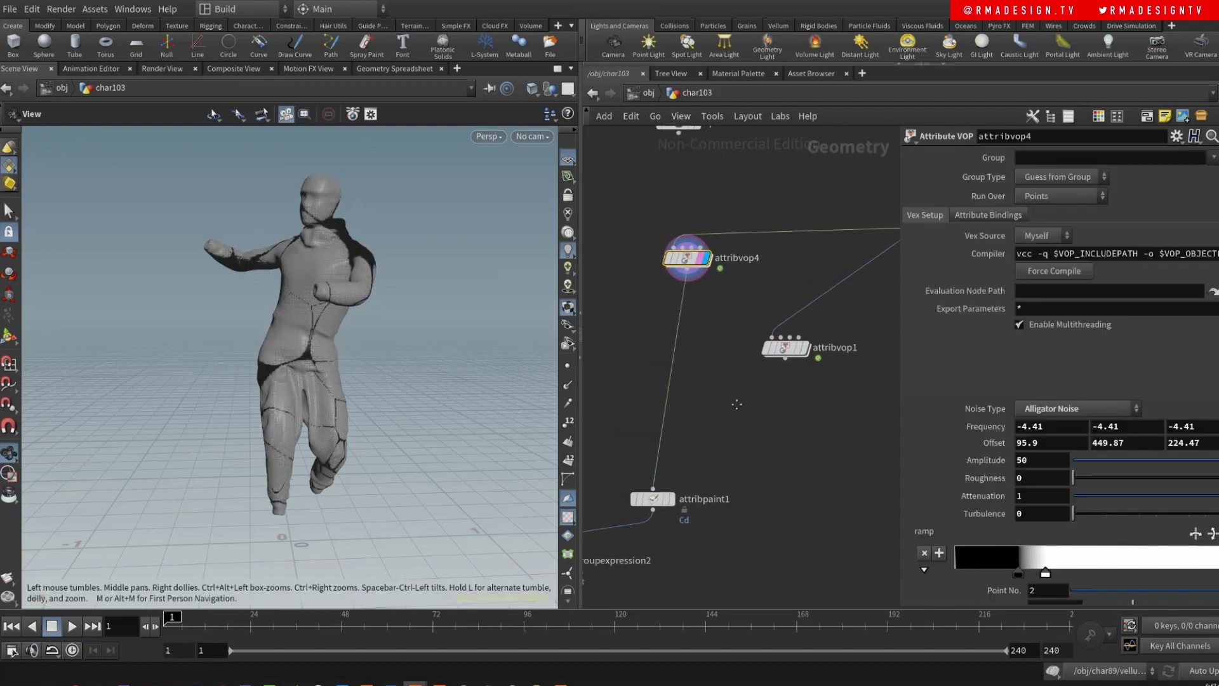
# - Arrange attribpaint1 directly beneath attribvop4, display its result in the viewport and select it to show its parameters
pyautogui.moveTo(706, 484); pyautogui.dragTo(658, 332)
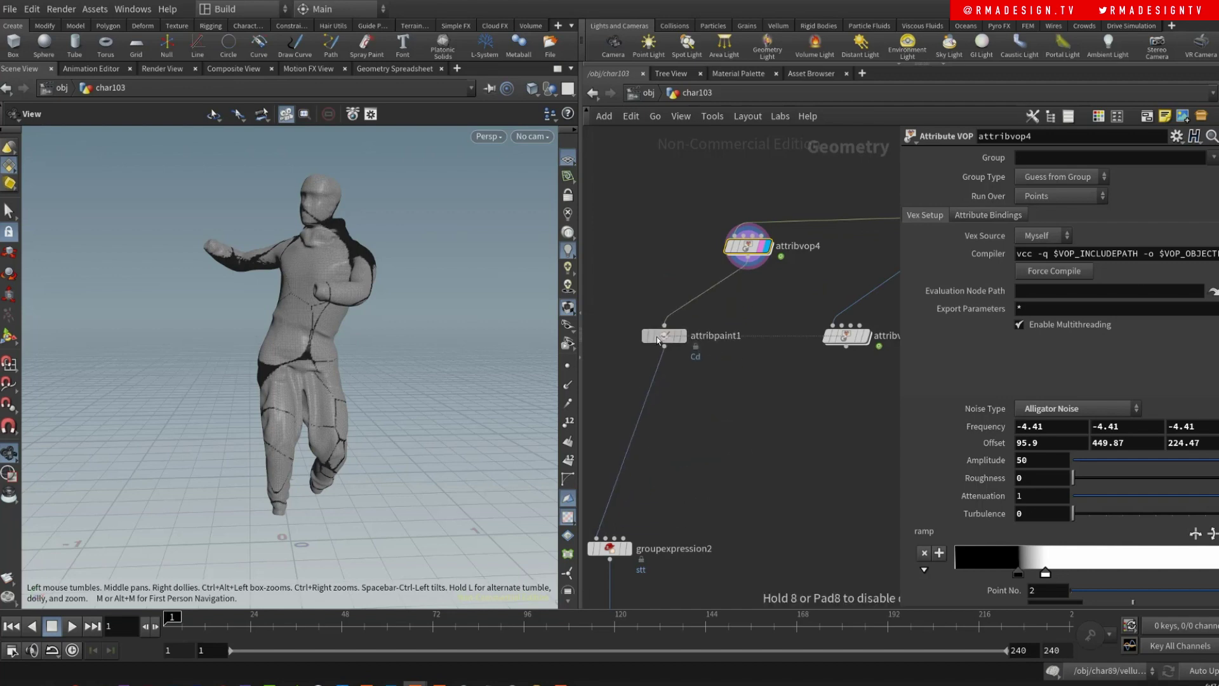
pyautogui.moveTo(744, 253); pyautogui.dragTo(663, 268)
pyautogui.moveTo(726, 400)
pyautogui.mouseDown(button='middle')
pyautogui.moveTo(743, 385)
pyautogui.moveTo(722, 406)
pyautogui.moveTo(728, 447)
pyautogui.moveTo(723, 423)
pyautogui.mouseUp(button='middle')
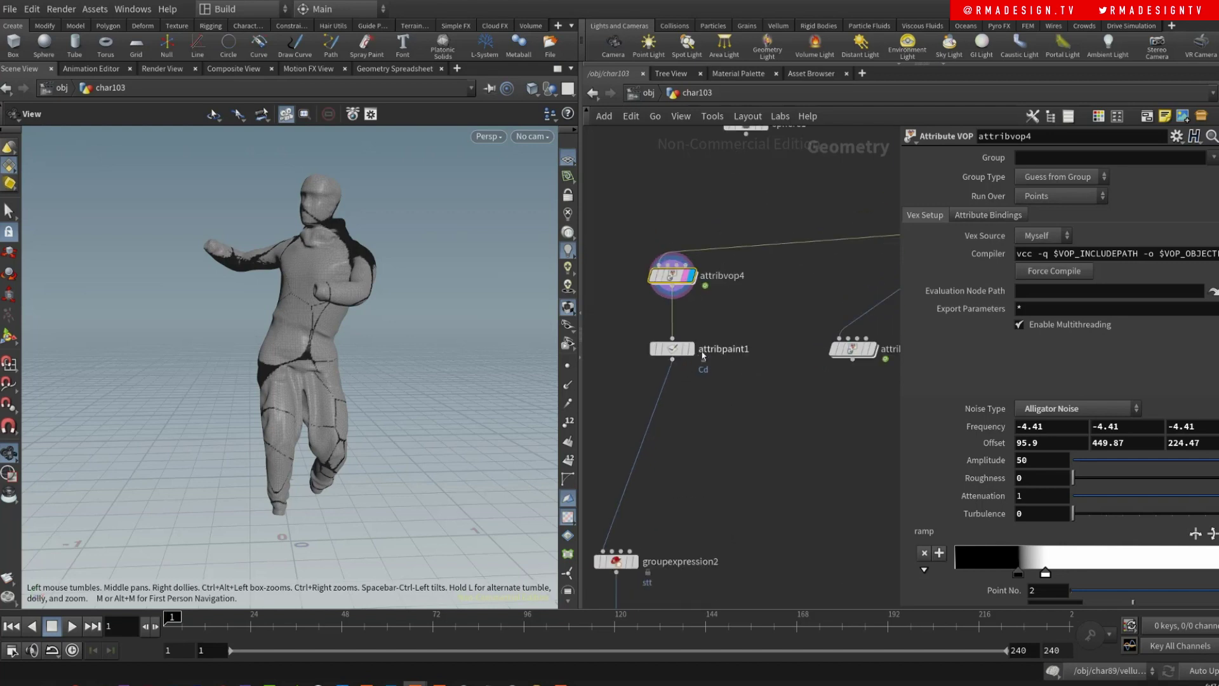
pyautogui.click(672, 349)
pyautogui.click(690, 349)
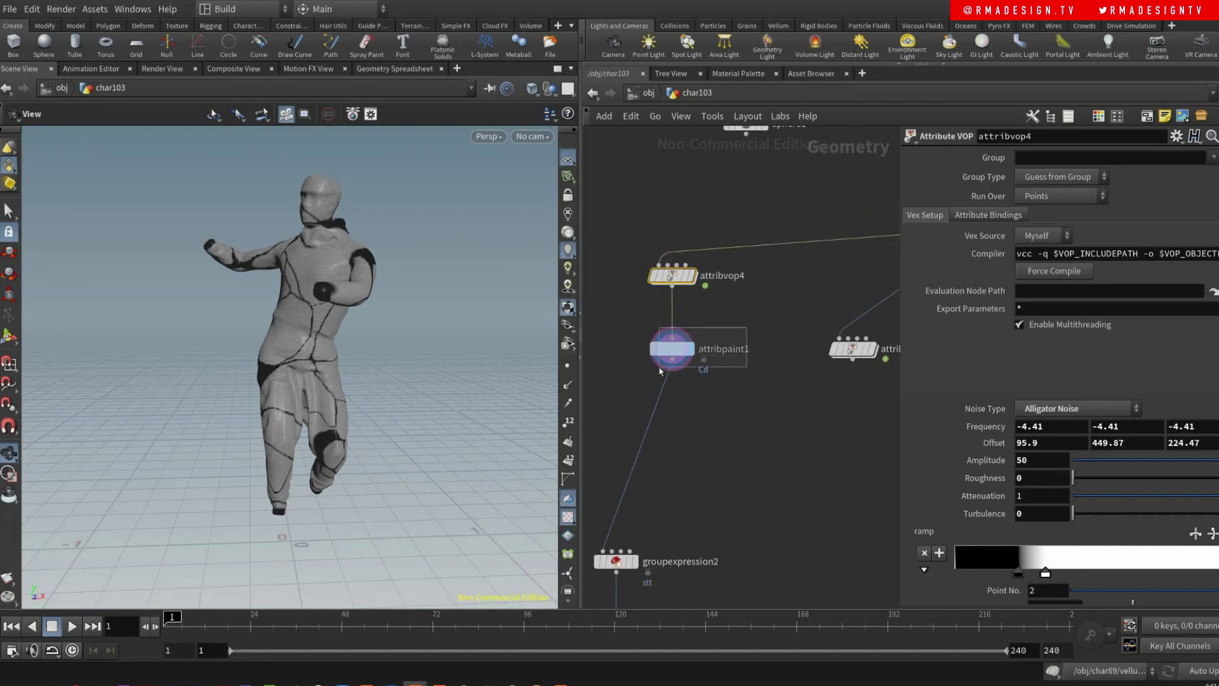
pyautogui.click(1066, 228)
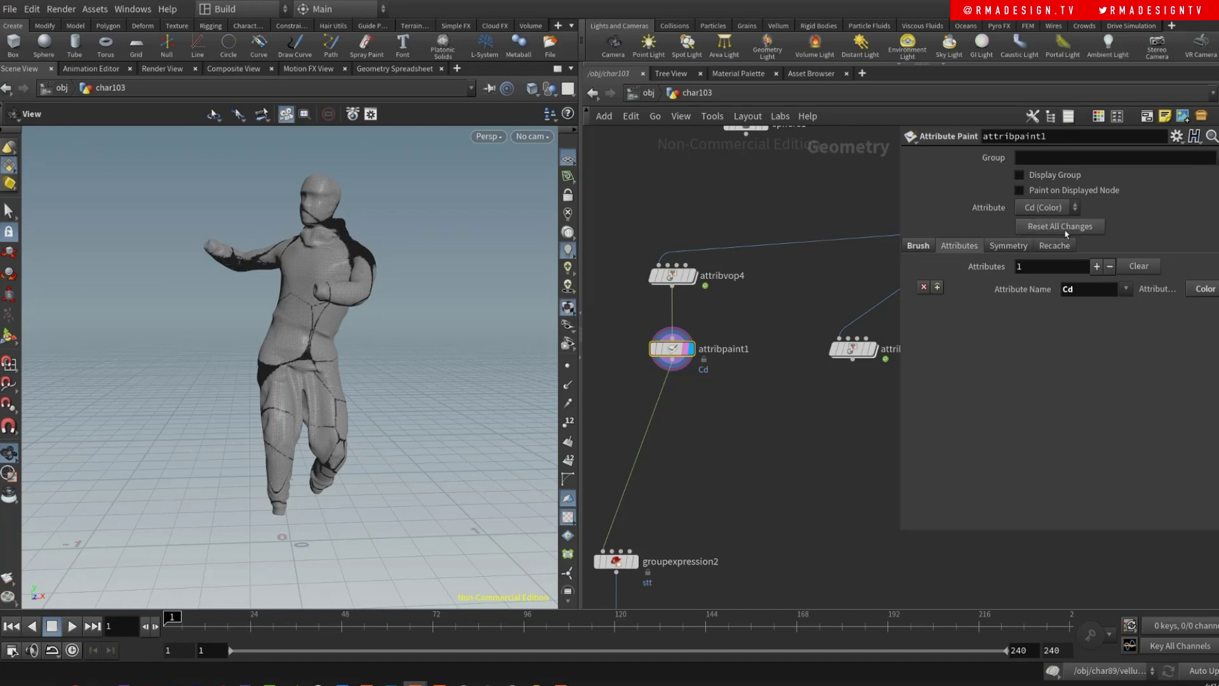
# - Activate the Attribute Paint tool on the character's torso with a brush radius of 0.01 and a black foreground colour
pyautogui.scroll(5, 299, 357)
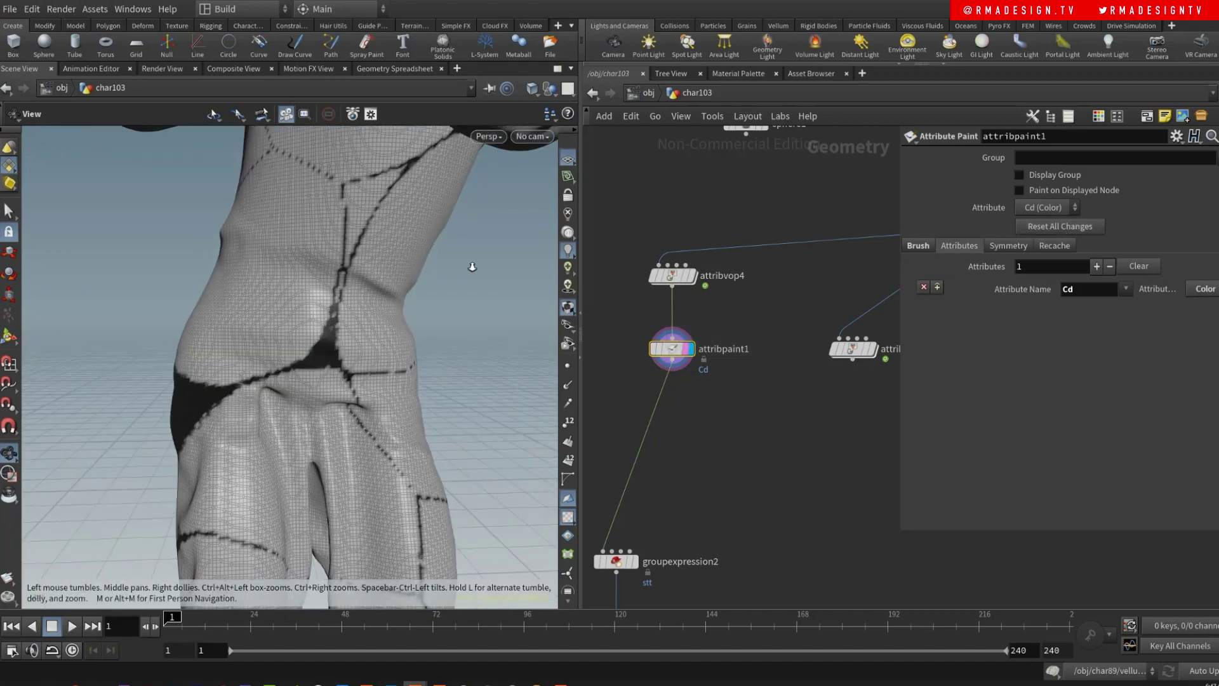
pyautogui.scroll(1, 355, 297)
pyautogui.scroll(1, 356, 297)
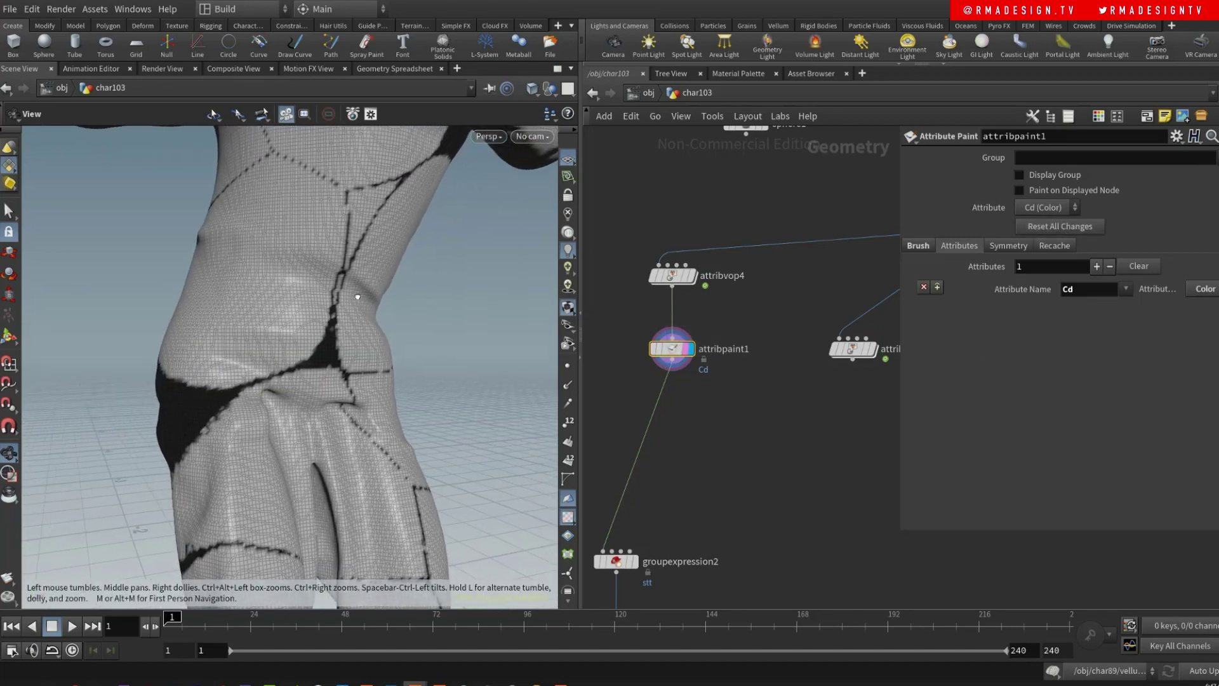
pyautogui.scroll(-3, 362, 273)
pyautogui.scroll(3, 370, 339)
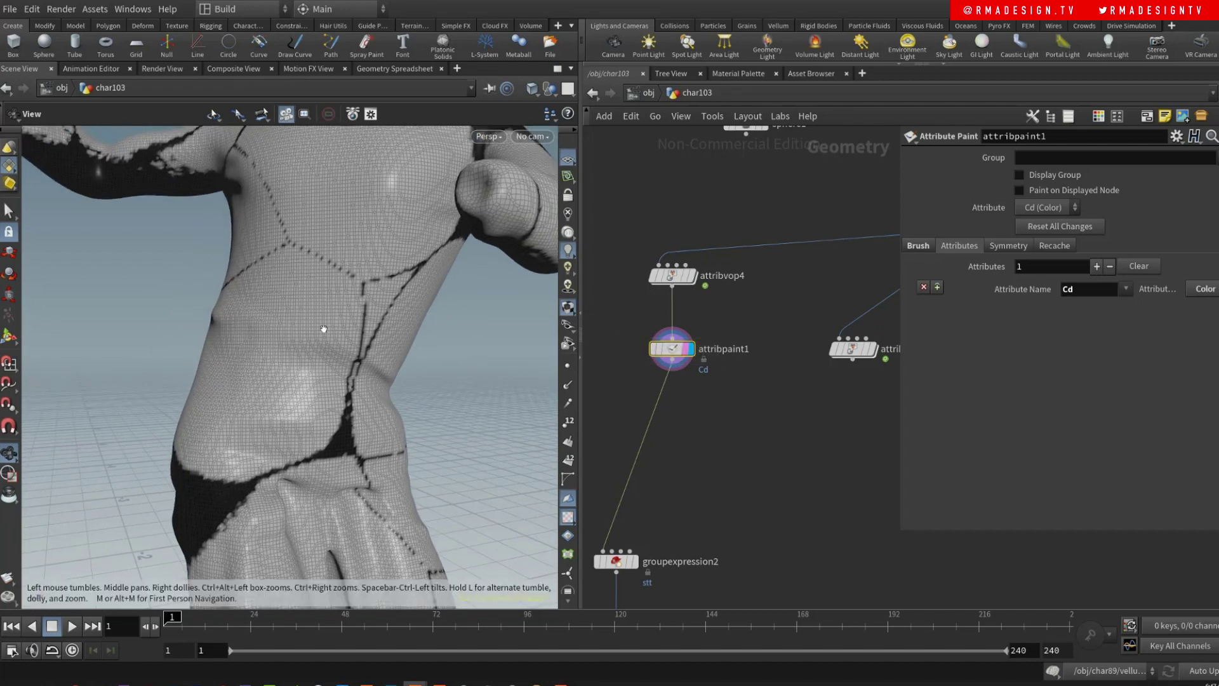
pyautogui.press('Return')
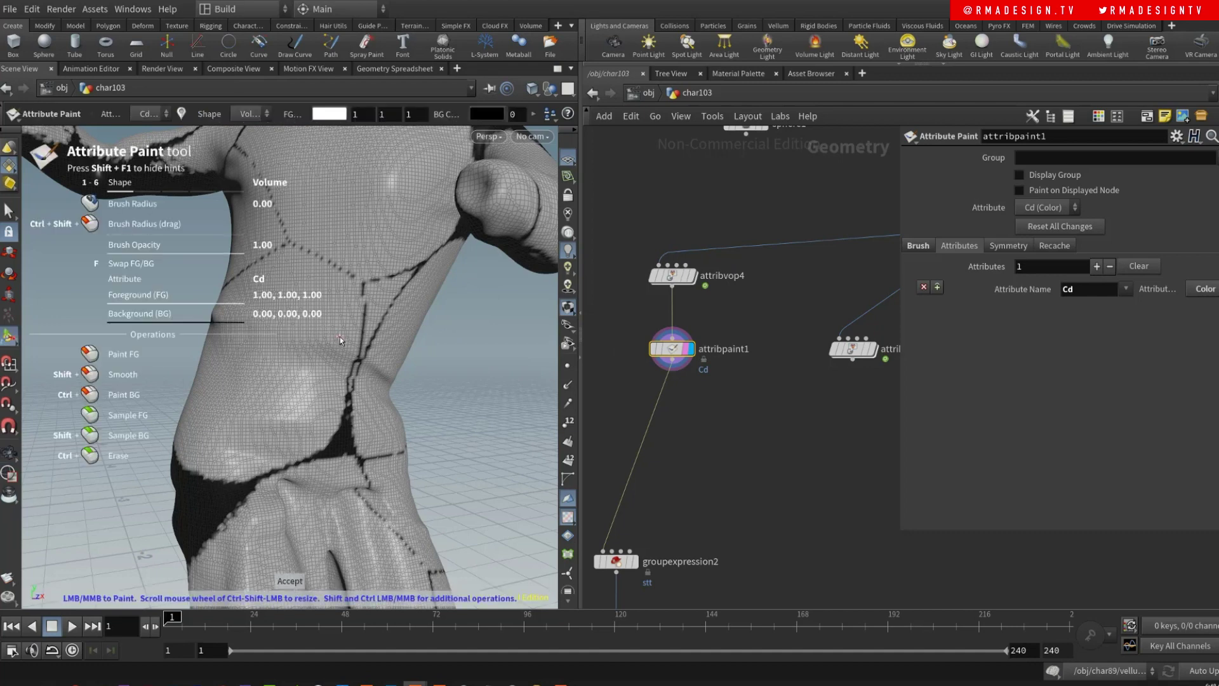
pyautogui.scroll(1, 340, 337)
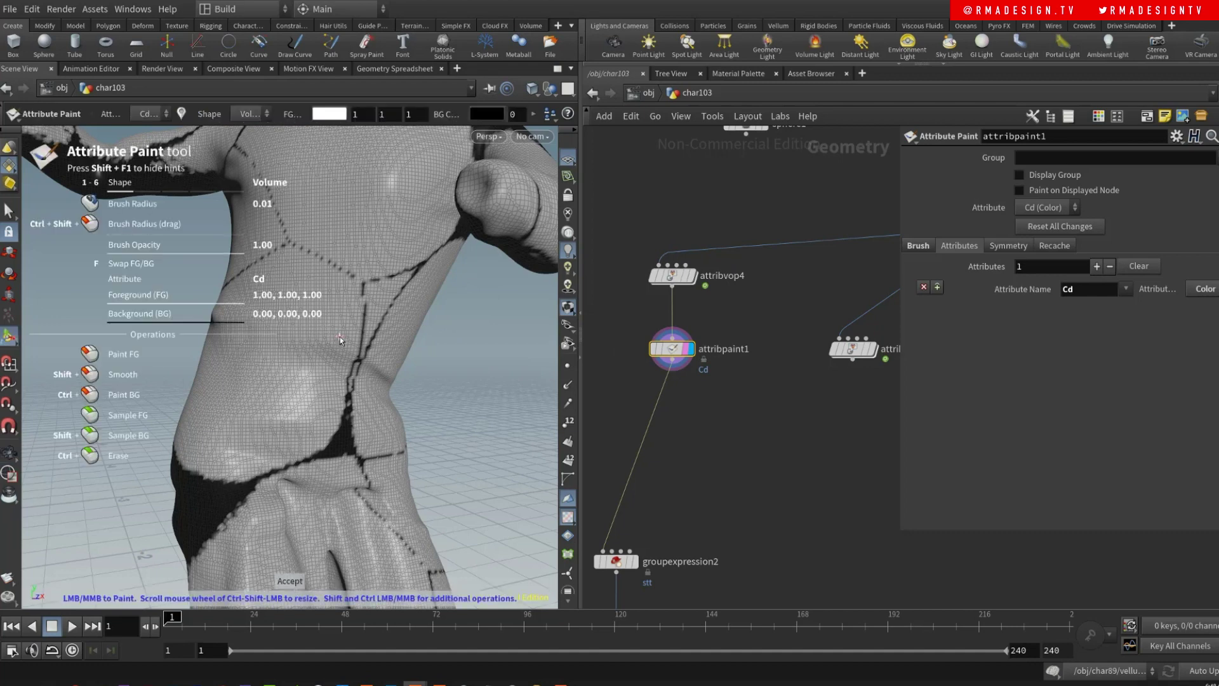
pyautogui.click(329, 115)
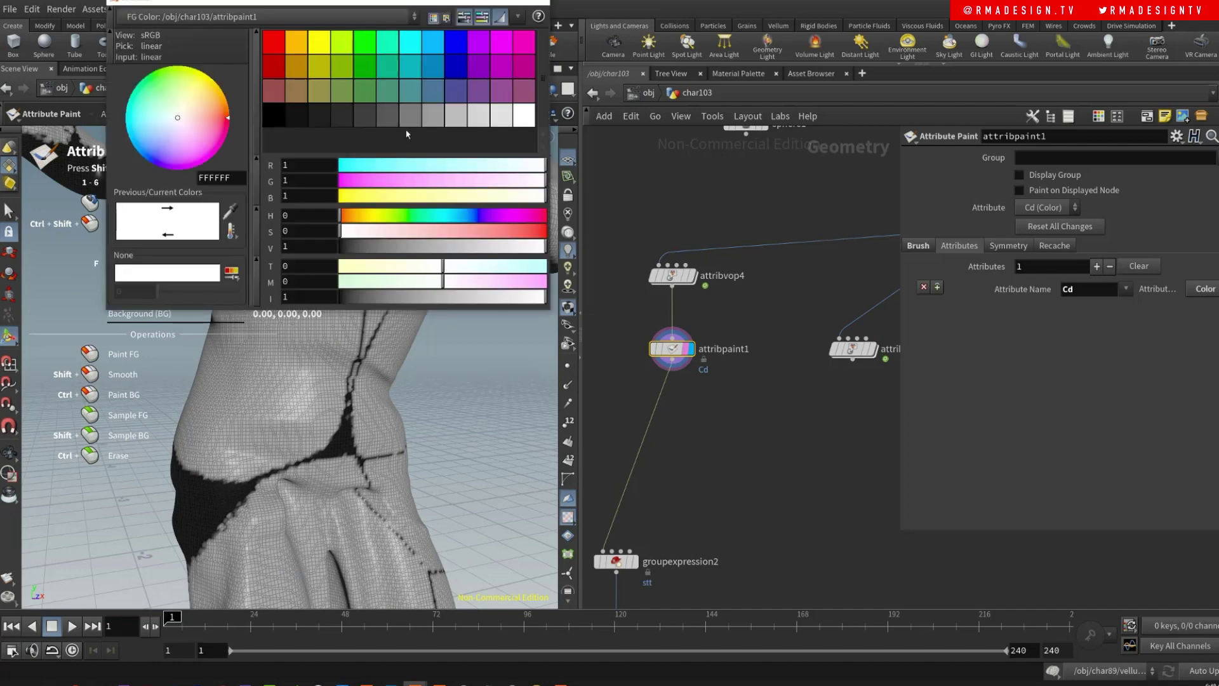
pyautogui.click(272, 116)
pyautogui.moveTo(405, 5); pyautogui.dragTo(380, 83)
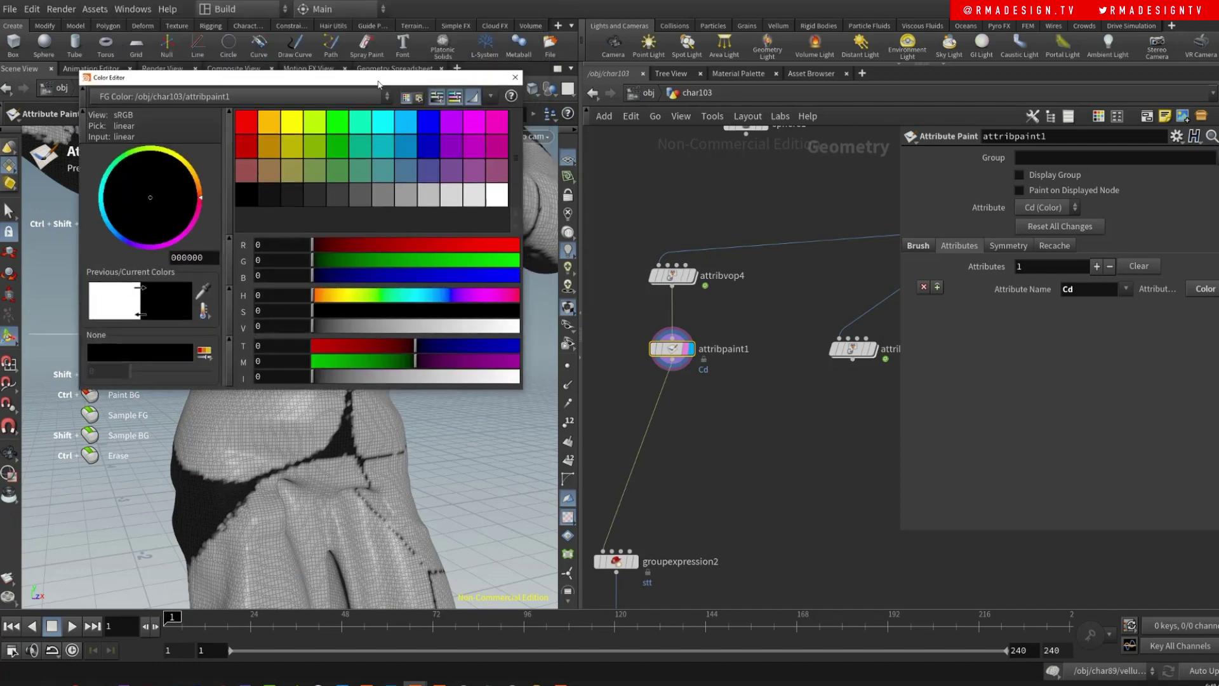
pyautogui.click(513, 89)
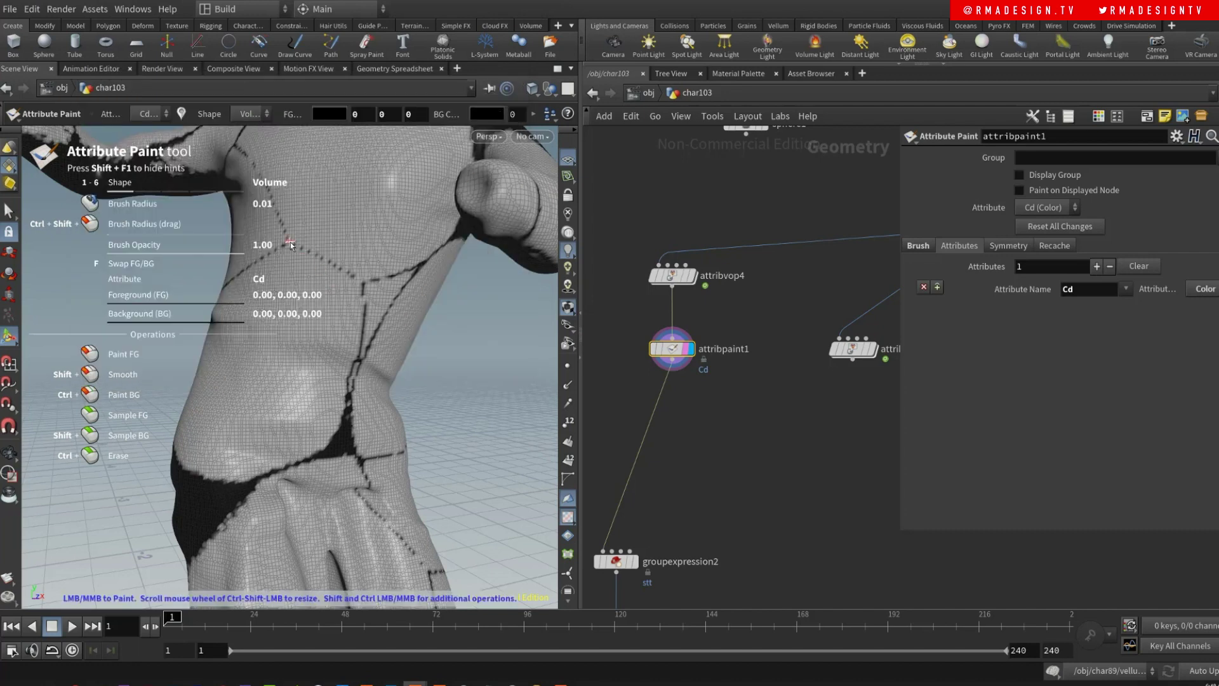
# - Paint black lines along the thin seams on the torso and a small closed loop on the chest
pyautogui.moveTo(322, 261); pyautogui.dragTo(360, 284)
pyautogui.moveTo(357, 367); pyautogui.dragTo(348, 400)
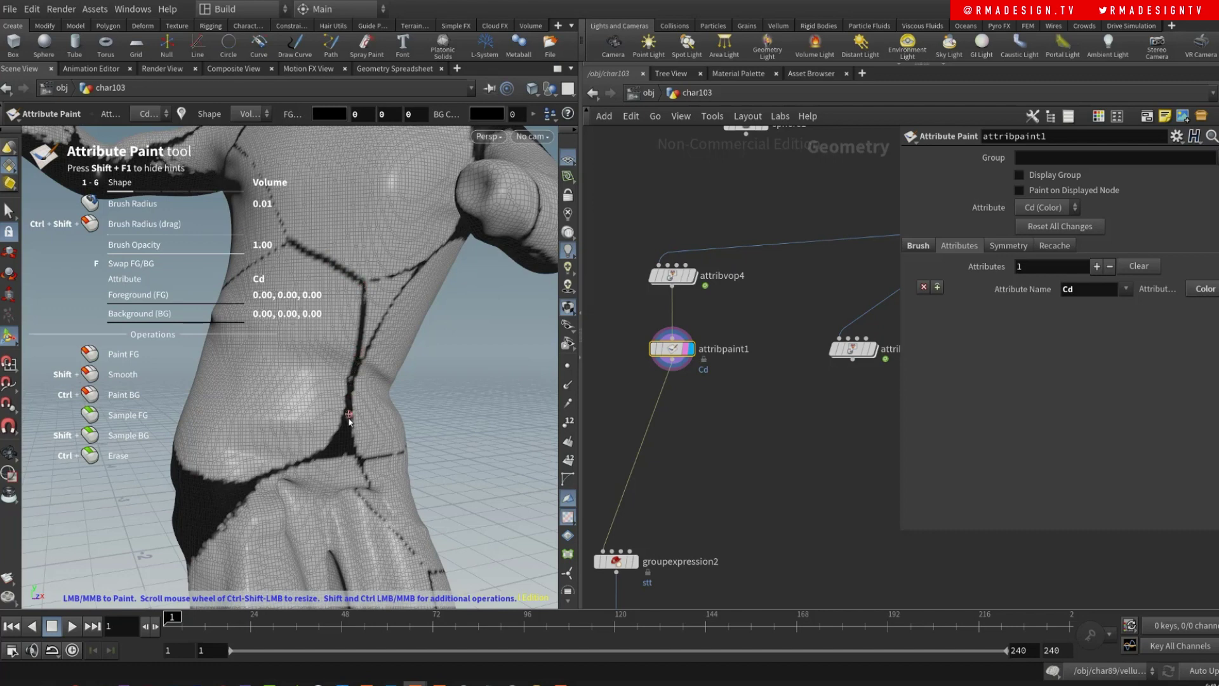
pyautogui.keyDown('alt'); pyautogui.moveTo(375, 293); pyautogui.dragTo(431, 340); pyautogui.keyUp('alt')
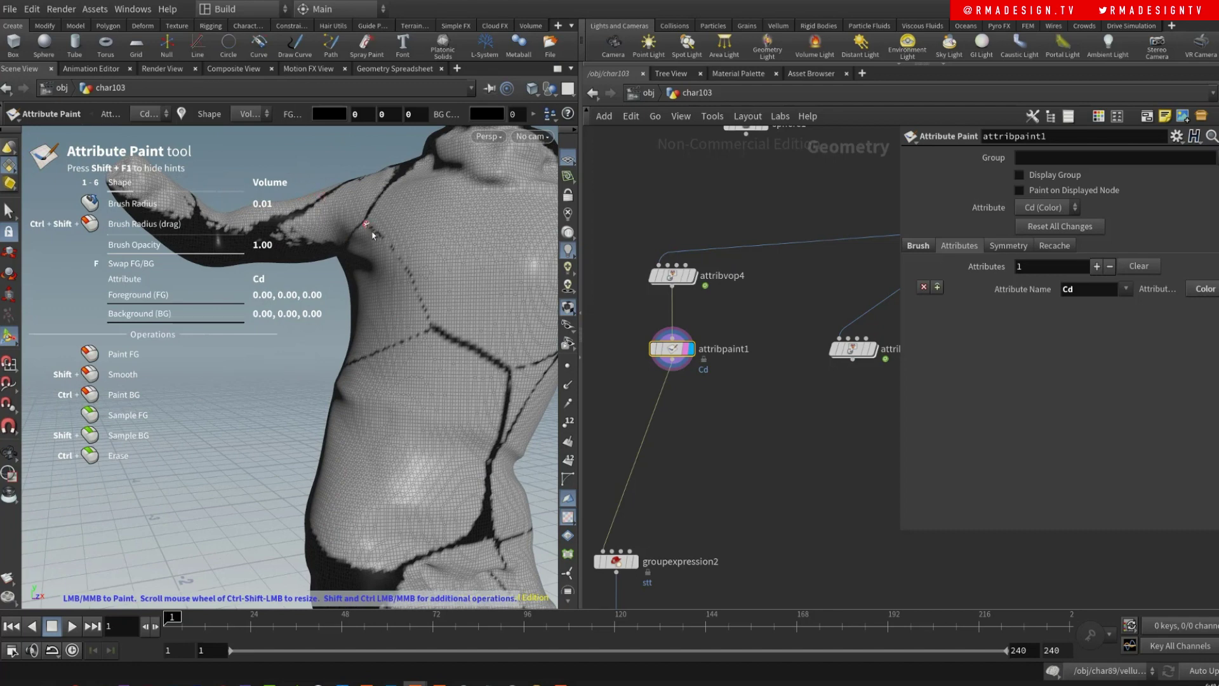
pyautogui.moveTo(386, 244)
pyautogui.mouseDown()
pyautogui.moveTo(430, 328)
pyautogui.moveTo(349, 360)
pyautogui.moveTo(316, 398)
pyautogui.moveTo(467, 327)
pyautogui.moveTo(380, 392)
pyautogui.mouseUp()
pyautogui.press('space')
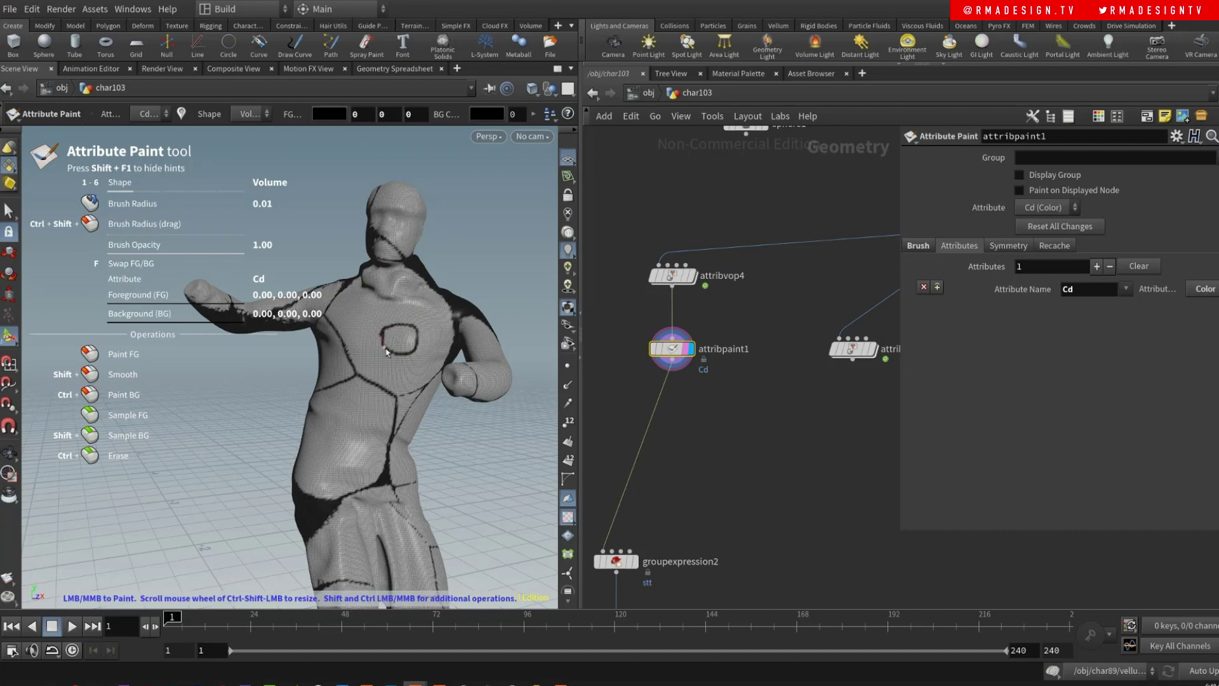
pyautogui.press('space')
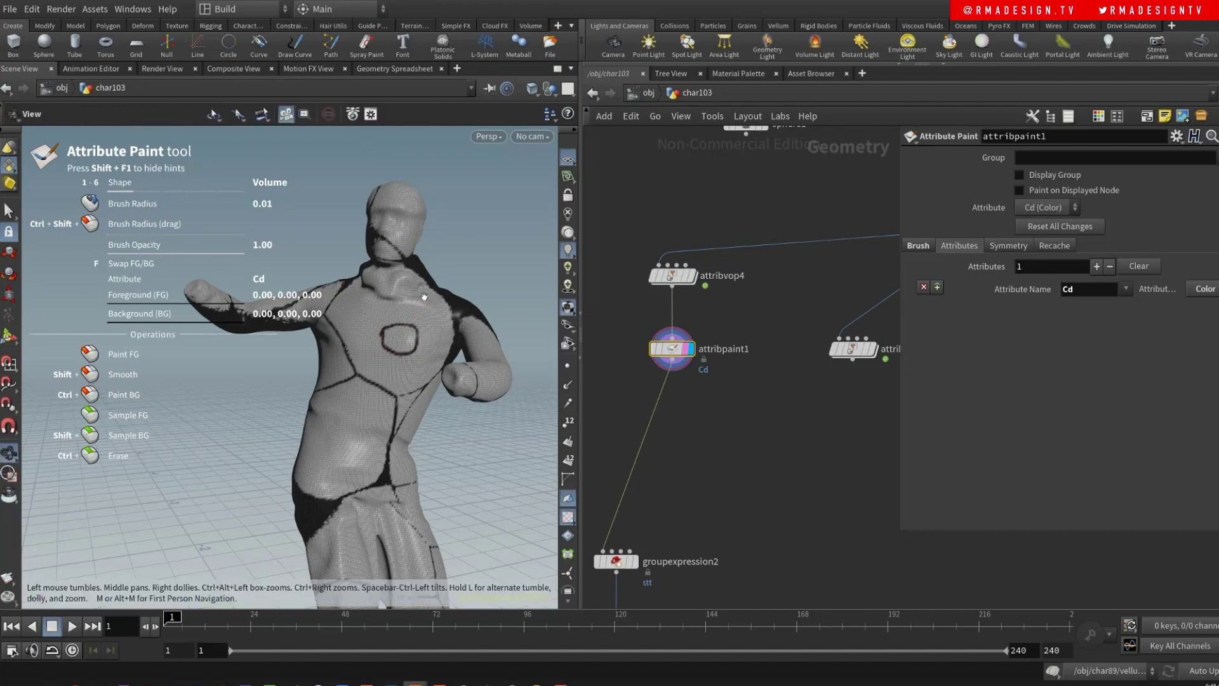
pyautogui.scroll(-5, 397, 355)
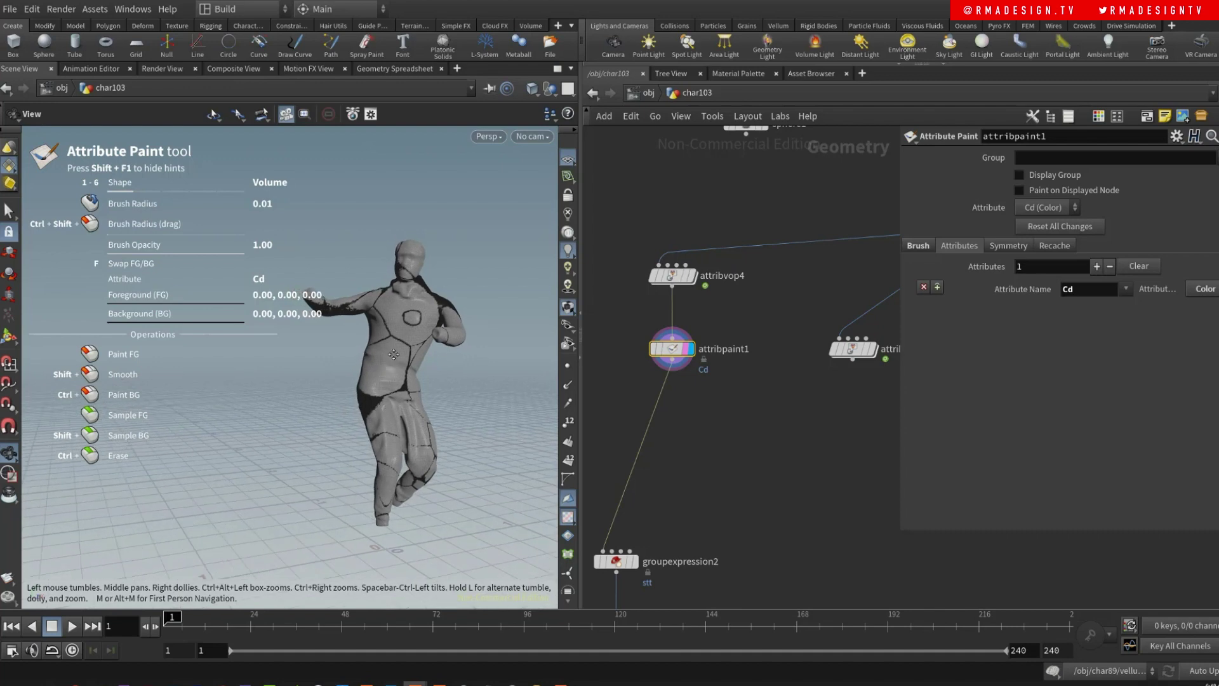
pyautogui.moveTo(393, 354); pyautogui.dragTo(383, 356)
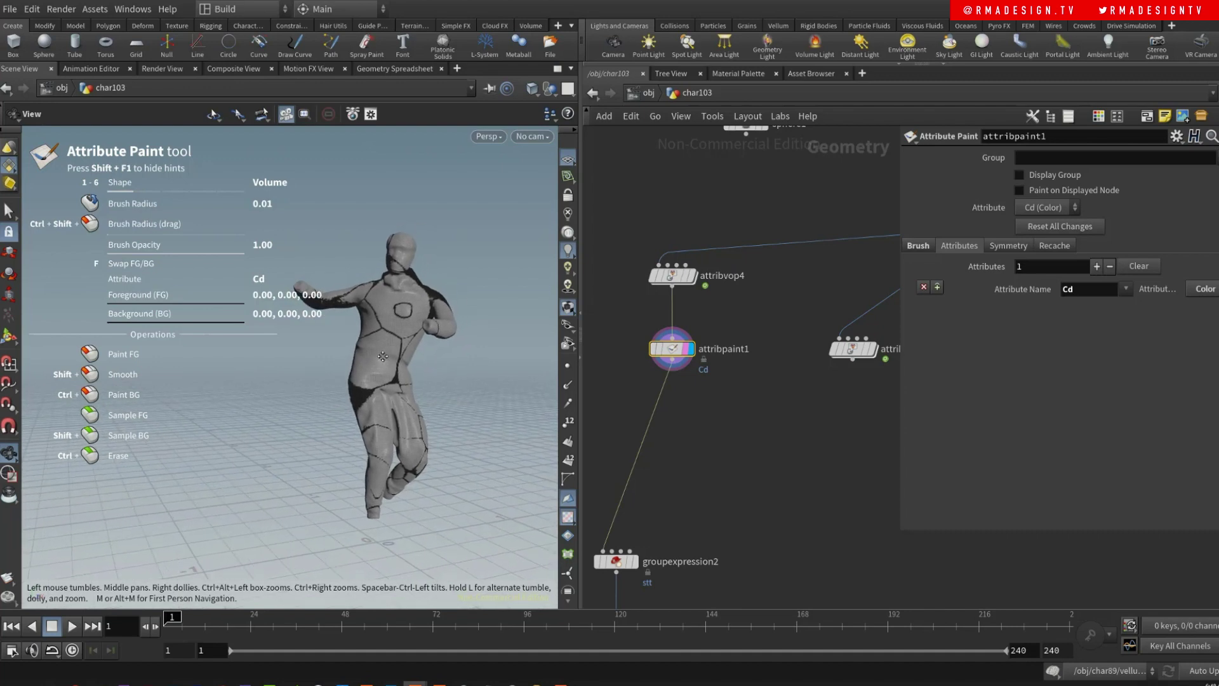
# - Move groupexpression2 directly beneath attribpaint1, display its result and select it to show its group expression
pyautogui.moveTo(611, 570); pyautogui.dragTo(662, 447, button='middle')
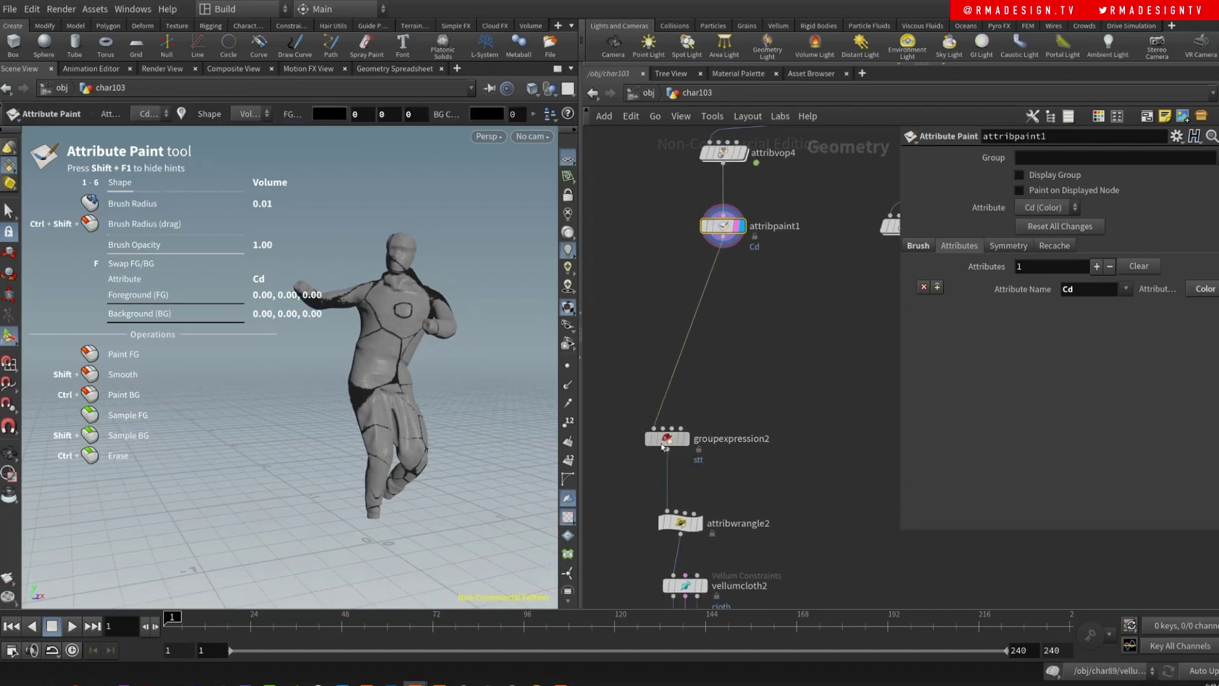
pyautogui.moveTo(662, 447); pyautogui.dragTo(724, 316)
pyautogui.click(741, 310)
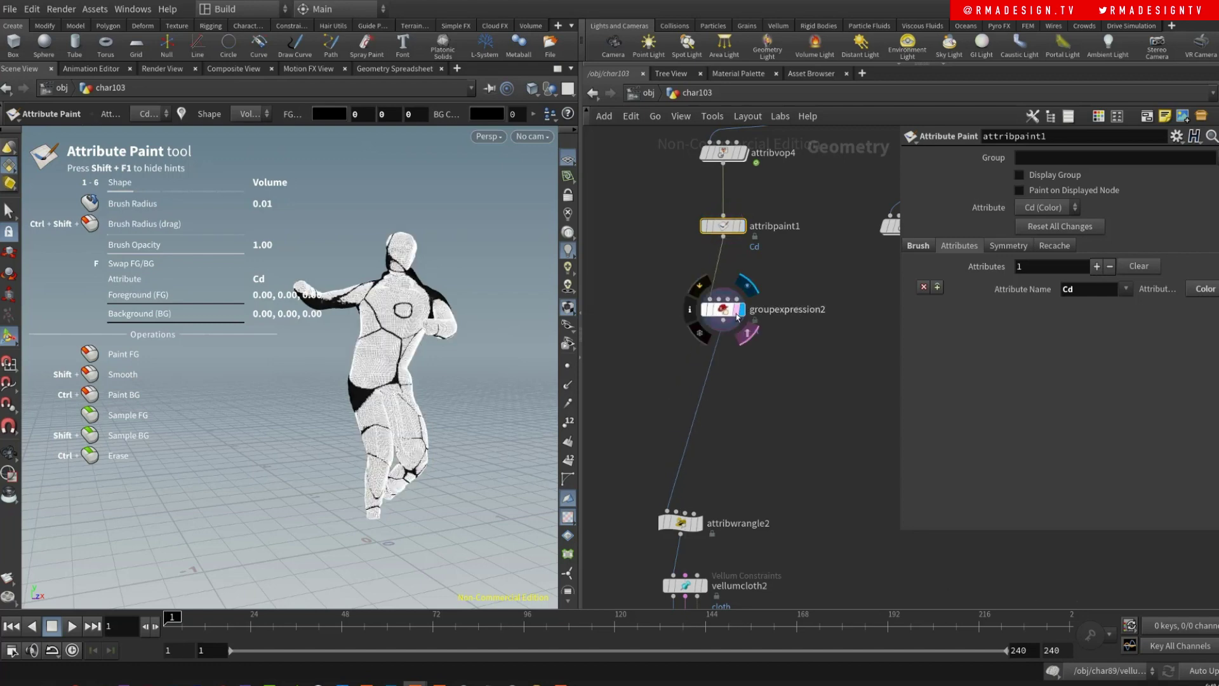
pyautogui.click(736, 316)
pyautogui.moveTo(809, 367); pyautogui.dragTo(765, 387, button='middle')
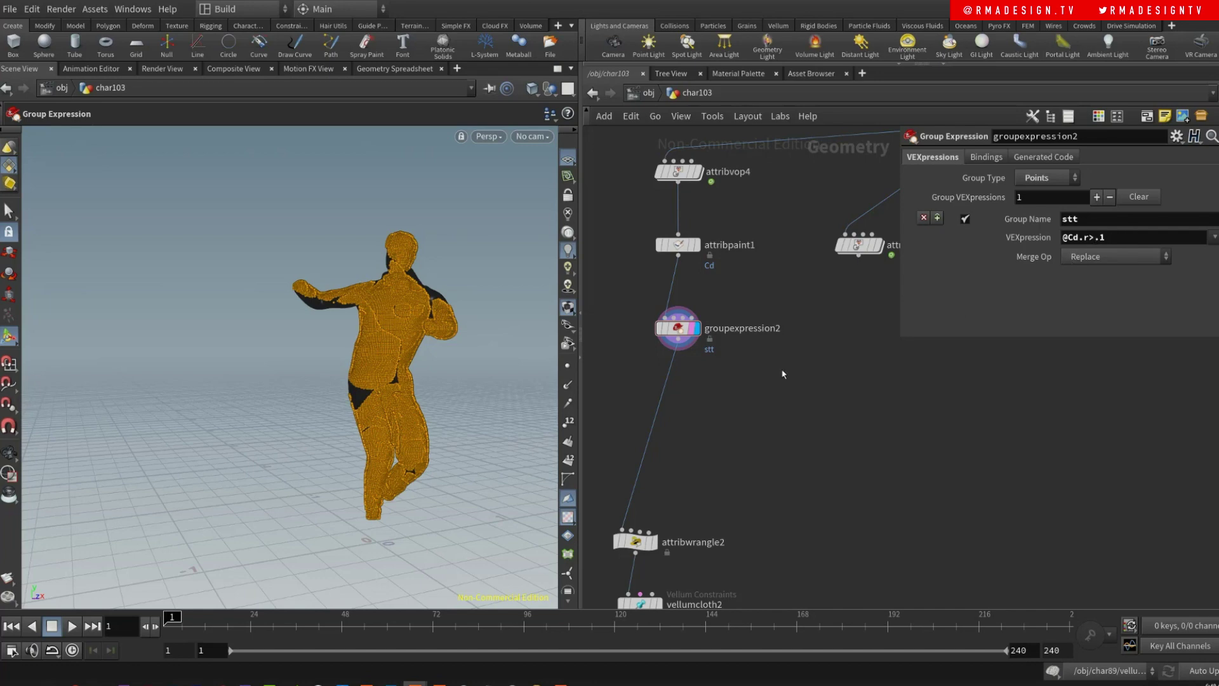
pyautogui.press('Tab')
pyautogui.press('Tab')
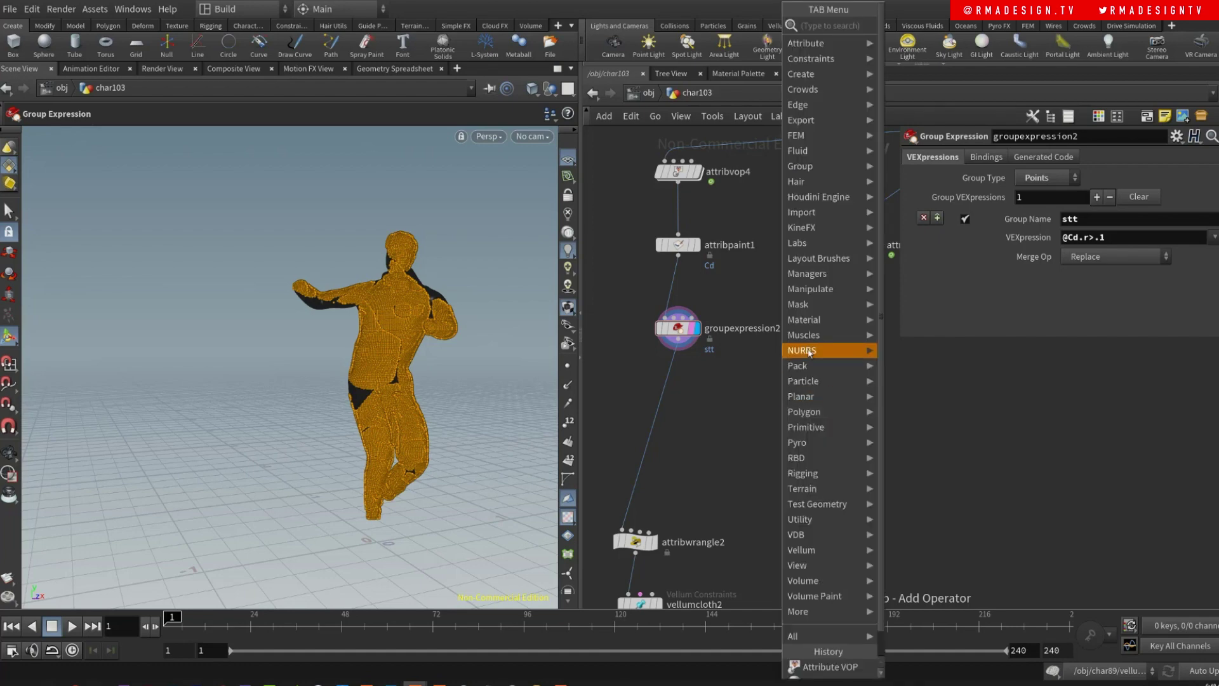
pyautogui.press('Escape')
# - Add a new Group Expression node beside groupexpression2, connect it to attribpaint1's output and display it
pyautogui.press('Tab')
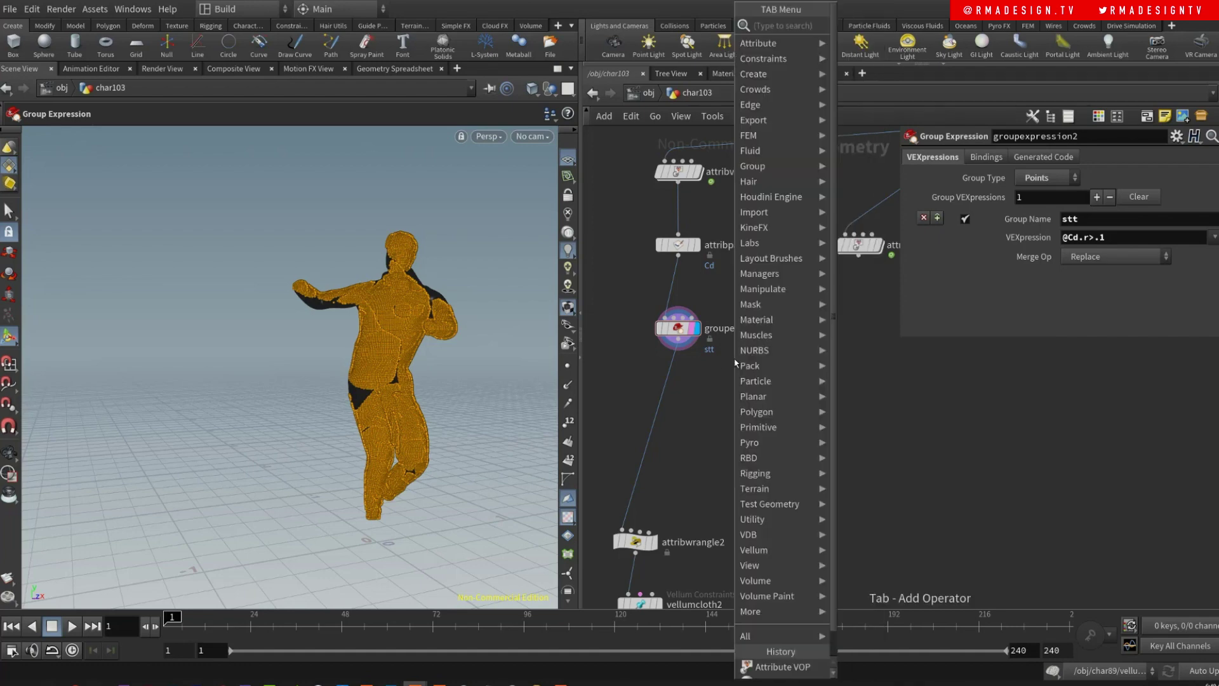
pyautogui.write('grouex')
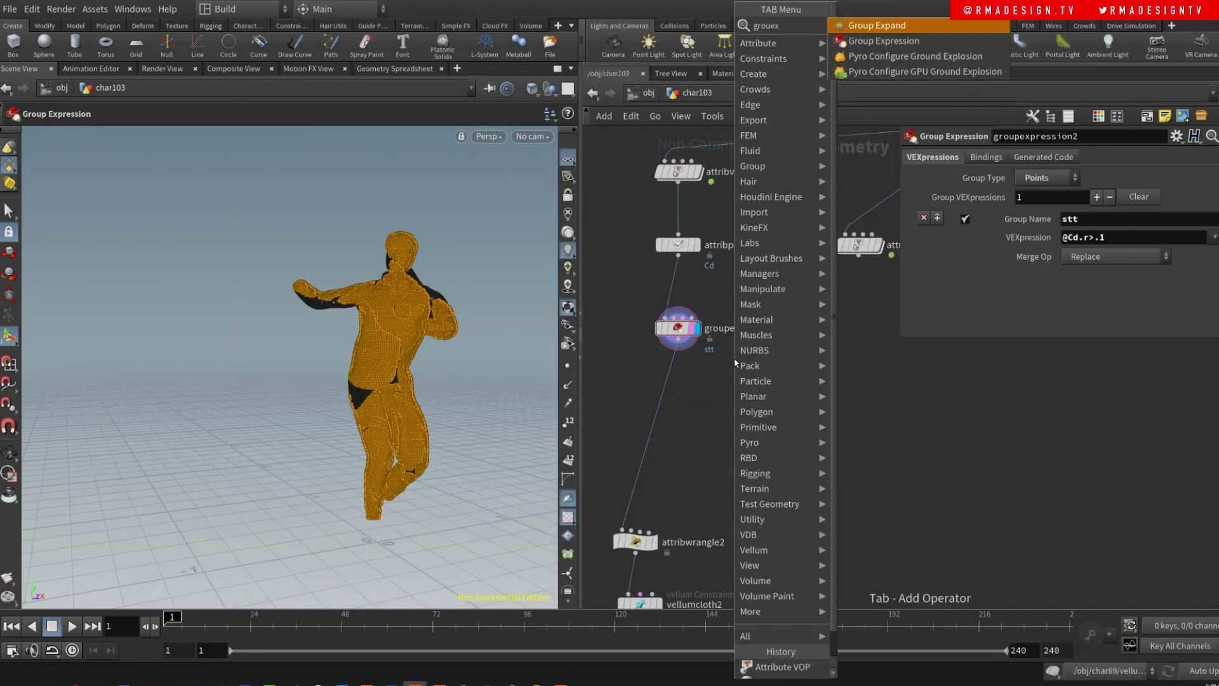
pyautogui.press('Down')
pyautogui.press('Down')
pyautogui.press('Up')
pyautogui.press('Return')
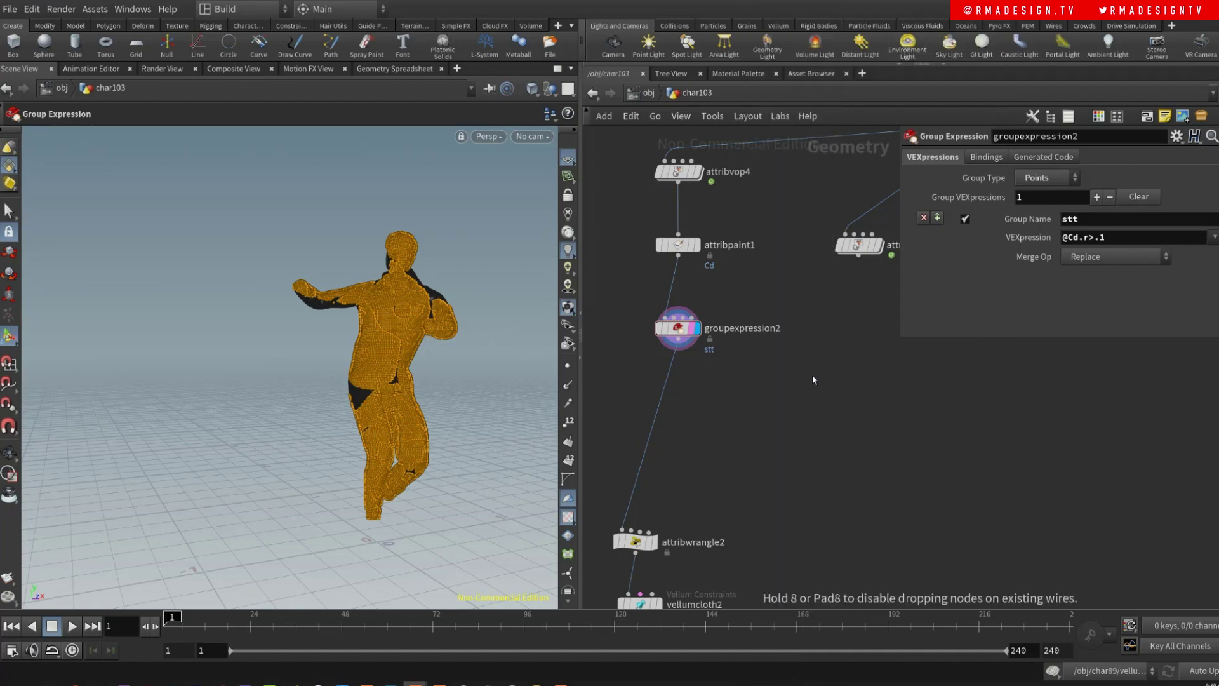
pyautogui.click(813, 375)
pyautogui.click(678, 256)
pyautogui.click(798, 367)
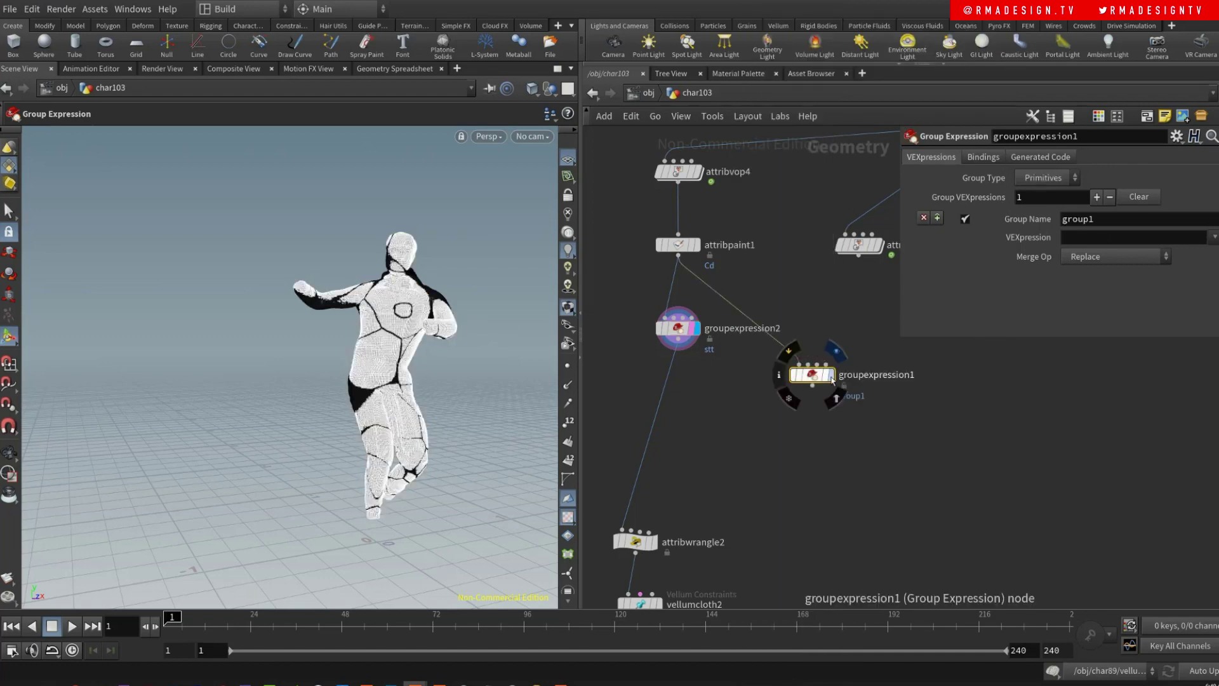
pyautogui.click(836, 351)
pyautogui.click(1043, 178)
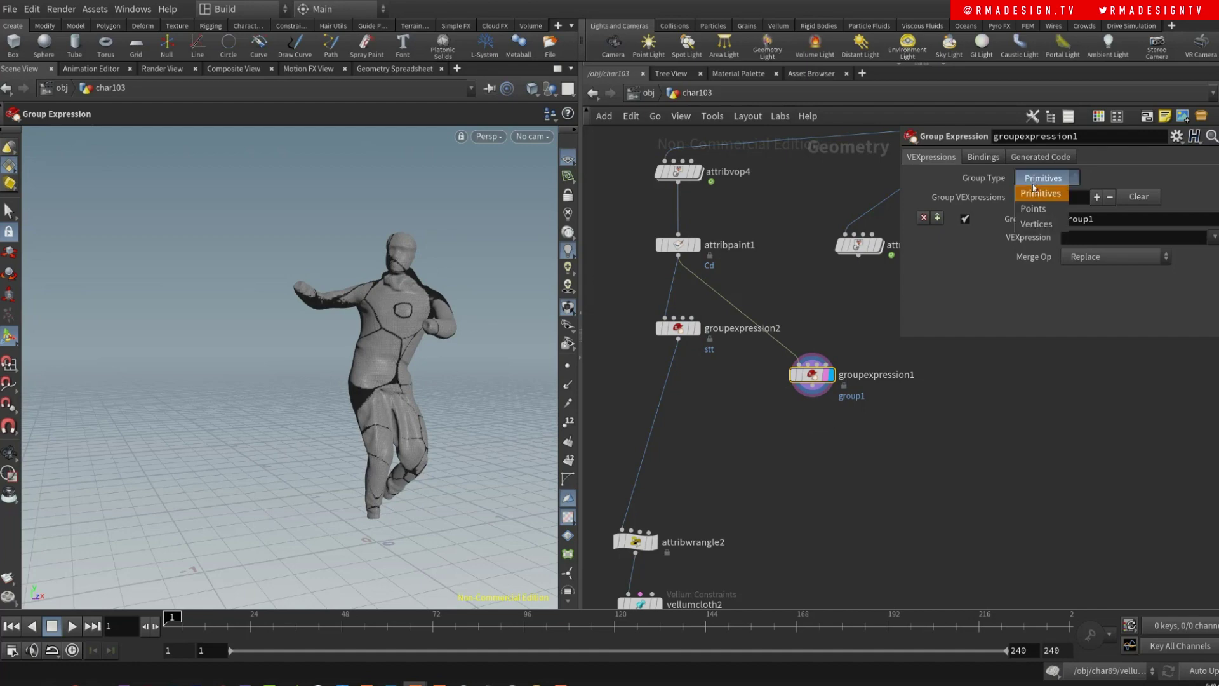
pyautogui.click(1033, 208)
pyautogui.click(1111, 237)
pyautogui.write('@')
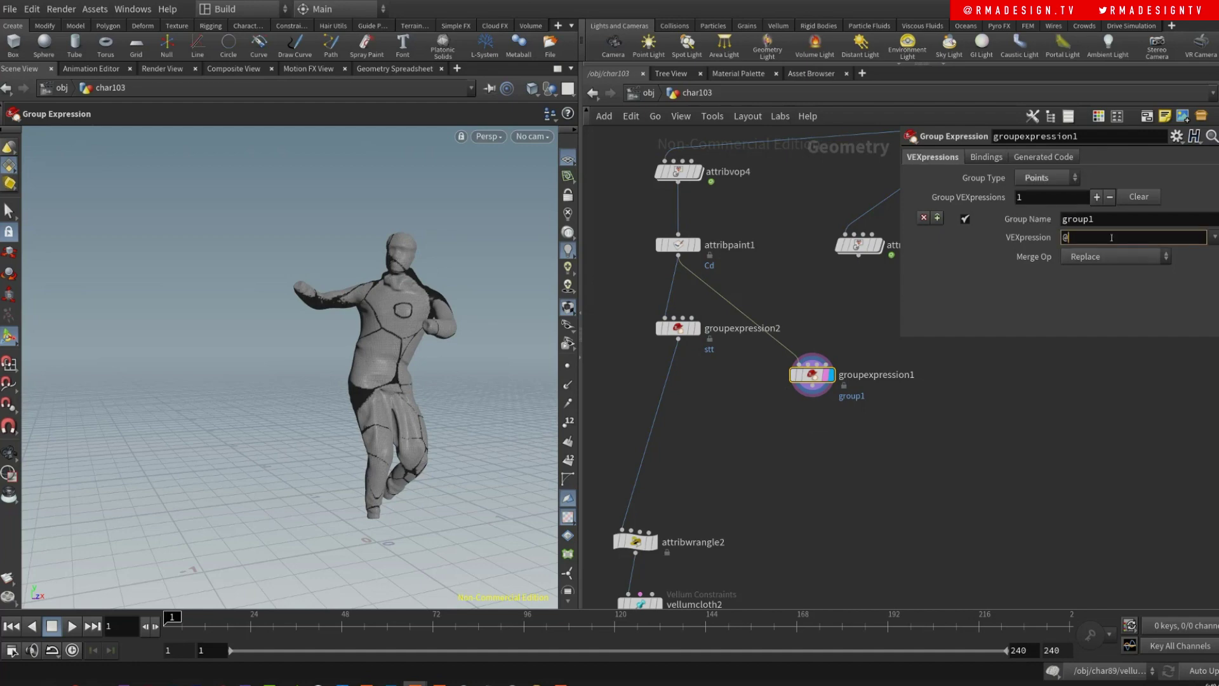
pyautogui.write('Cd.r>.1')
pyautogui.press('Return')
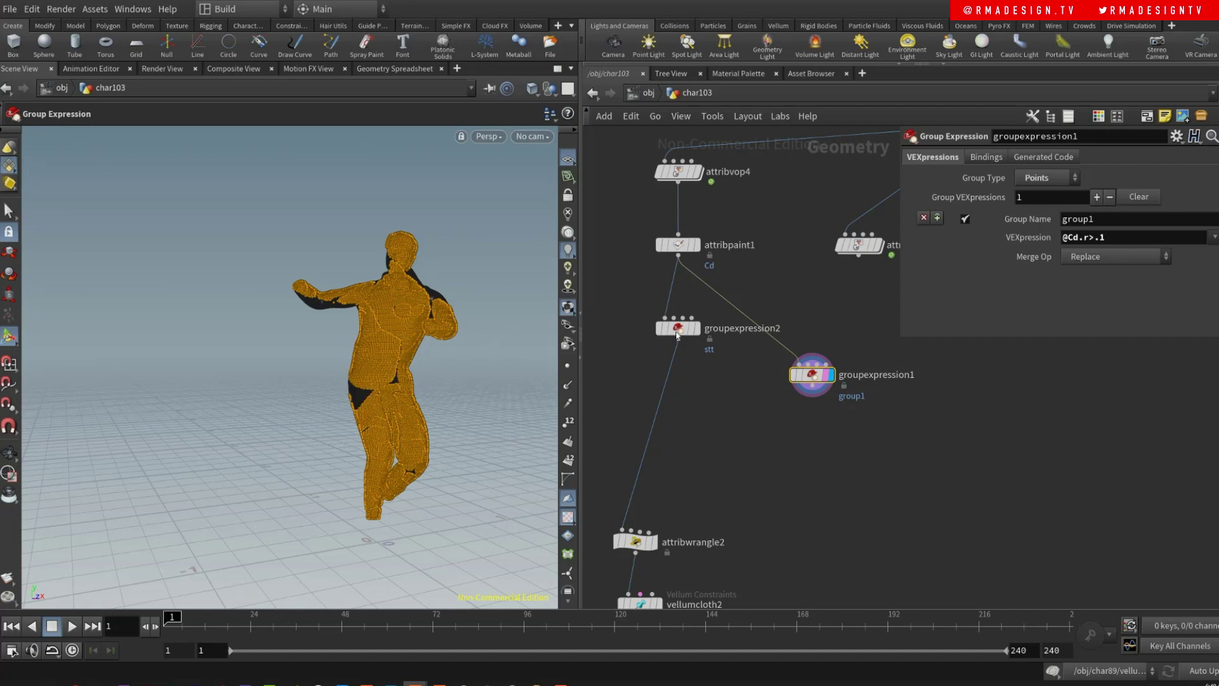
# - Display groupexpression2 again and delete the extra groupexpression1 node
pyautogui.click(694, 331)
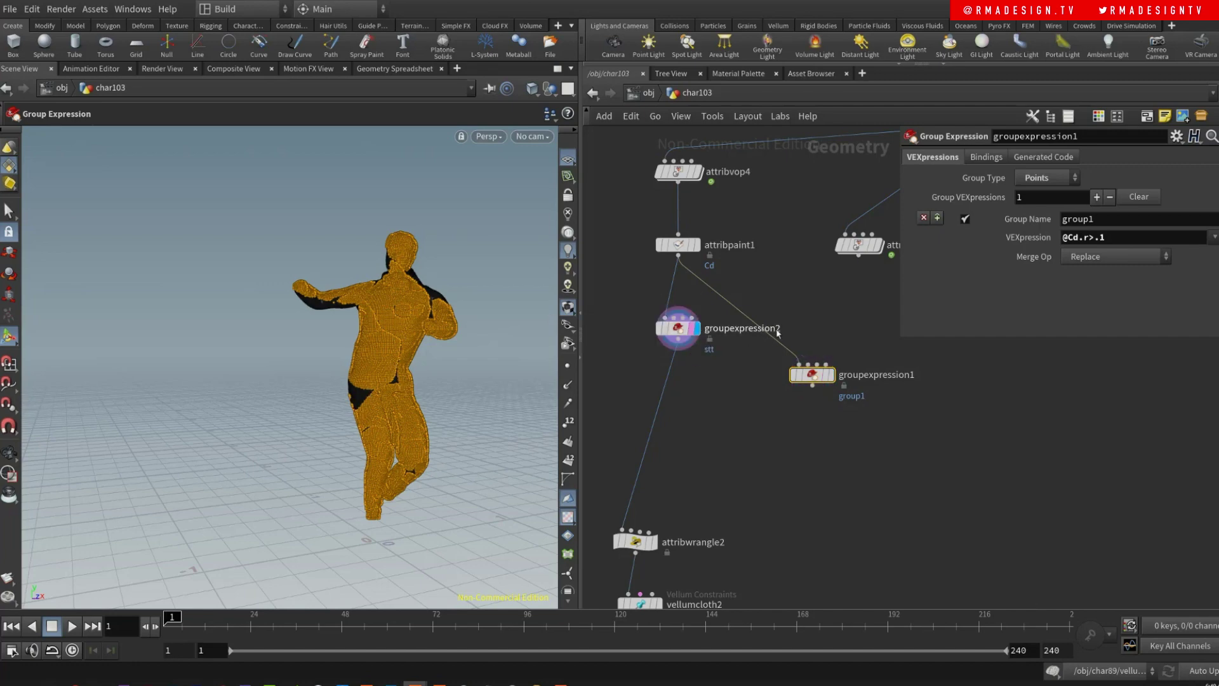
pyautogui.press('Delete')
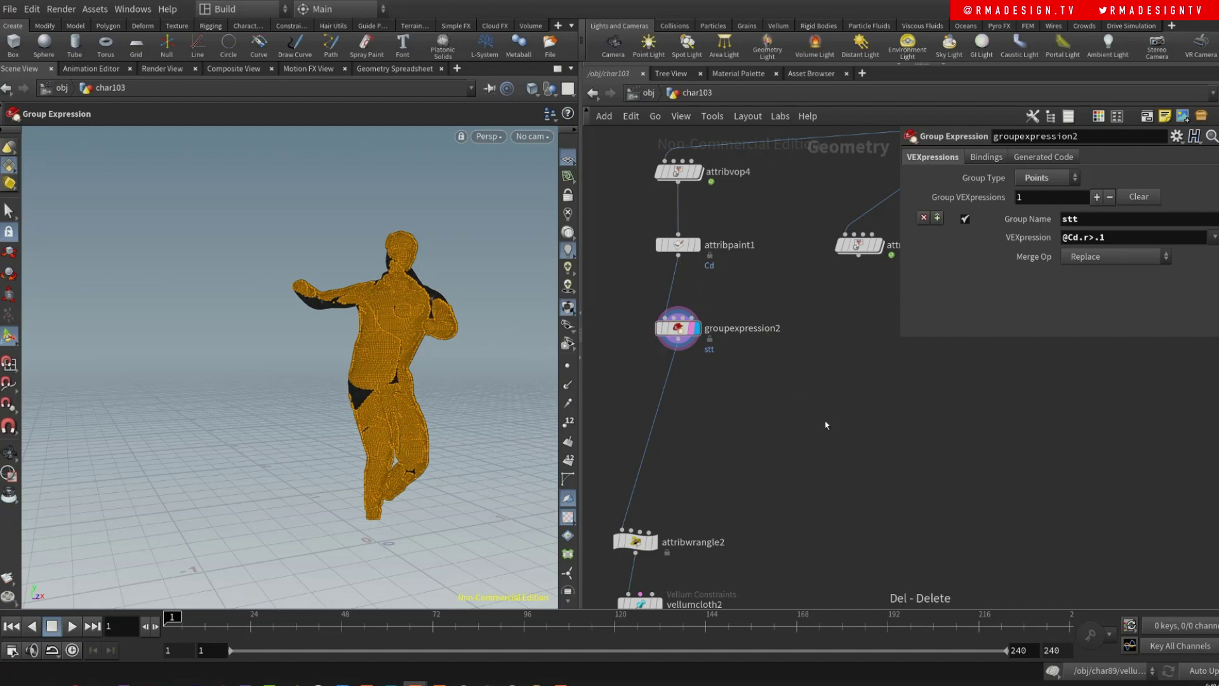
# - Move attribwrangle2 beneath groupexpression2, display its result and review the mass assignments in its VEXpression
pyautogui.moveTo(773, 484); pyautogui.dragTo(765, 387, button='middle')
pyautogui.moveTo(635, 438); pyautogui.dragTo(635, 338)
pyautogui.moveTo(618, 294); pyautogui.dragTo(747, 374)
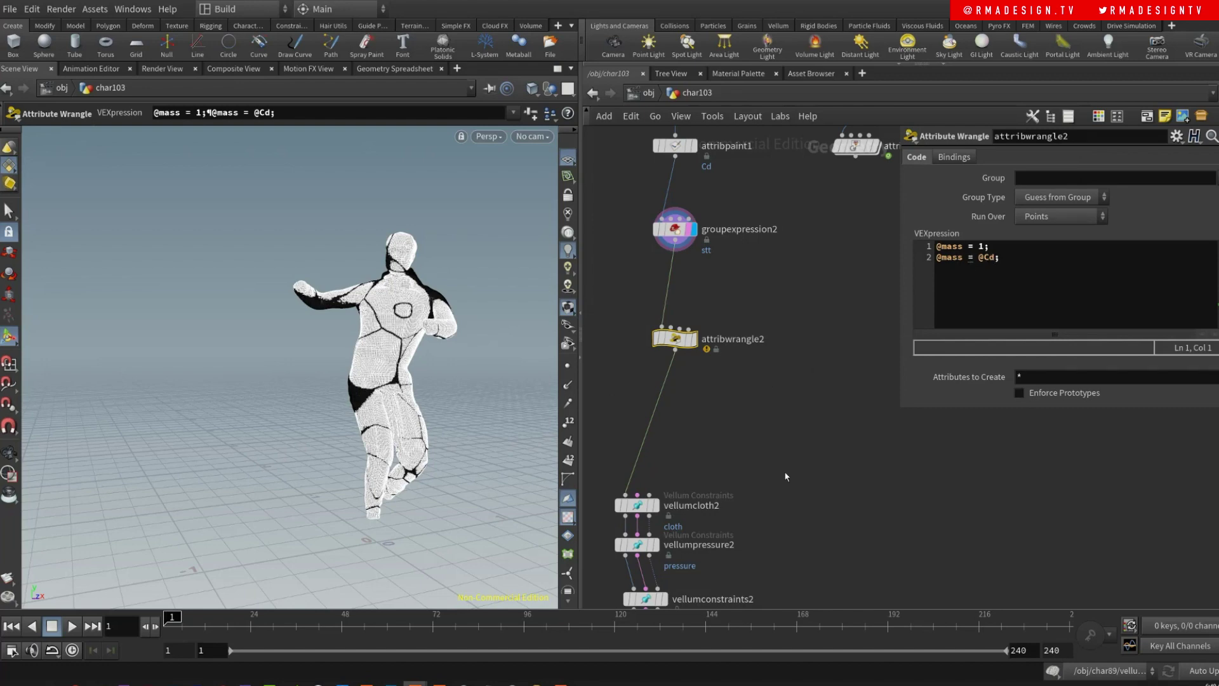
pyautogui.click(696, 324)
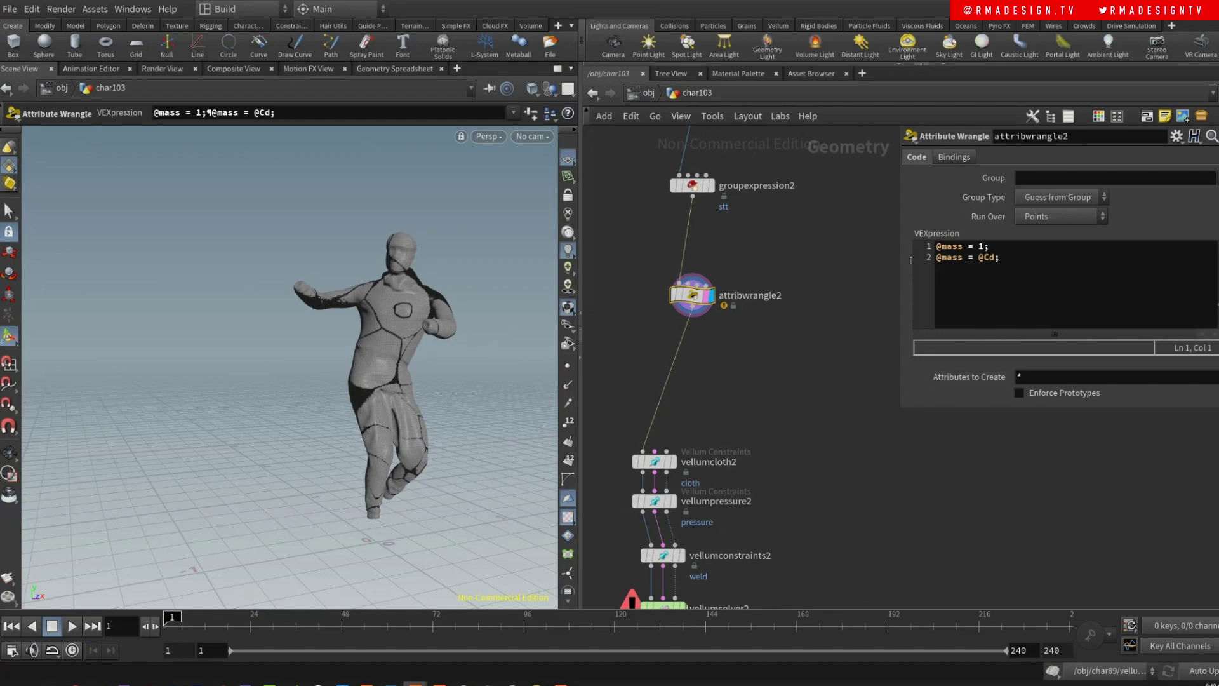
pyautogui.doubleClick(980, 246)
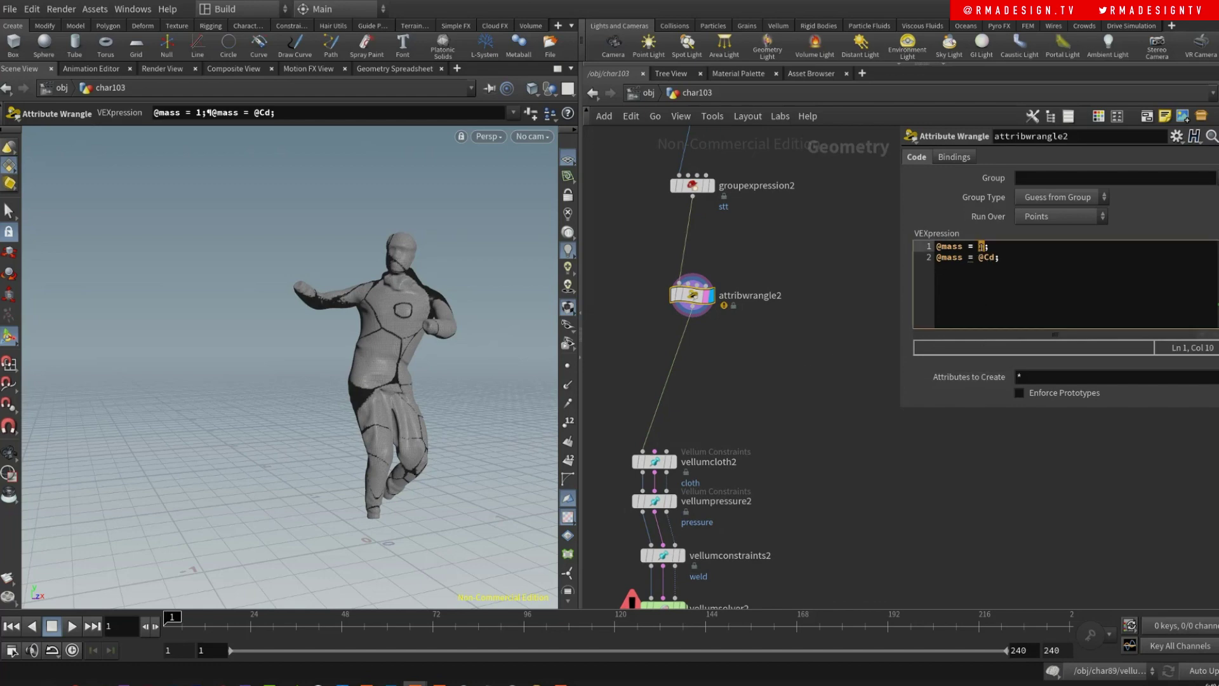
pyautogui.click(980, 247)
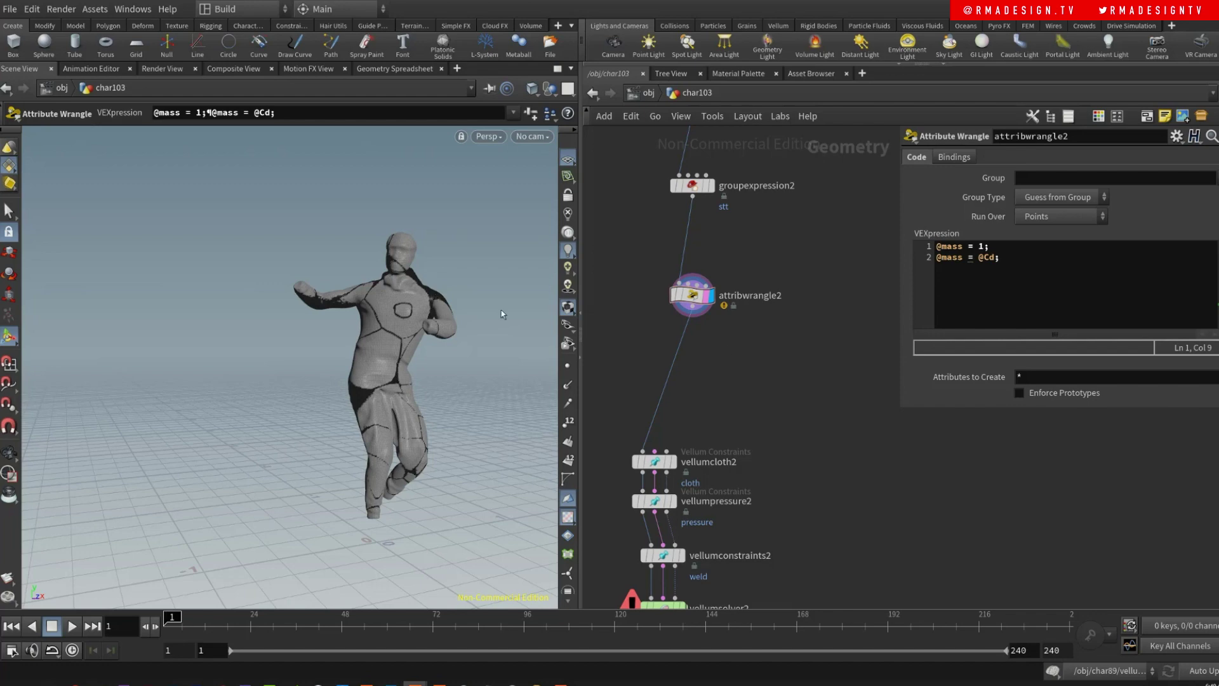
# - Move vellumcloth2 up beneath attribwrangle2 and display its result
pyautogui.moveTo(785, 466); pyautogui.dragTo(782, 321, button='middle')
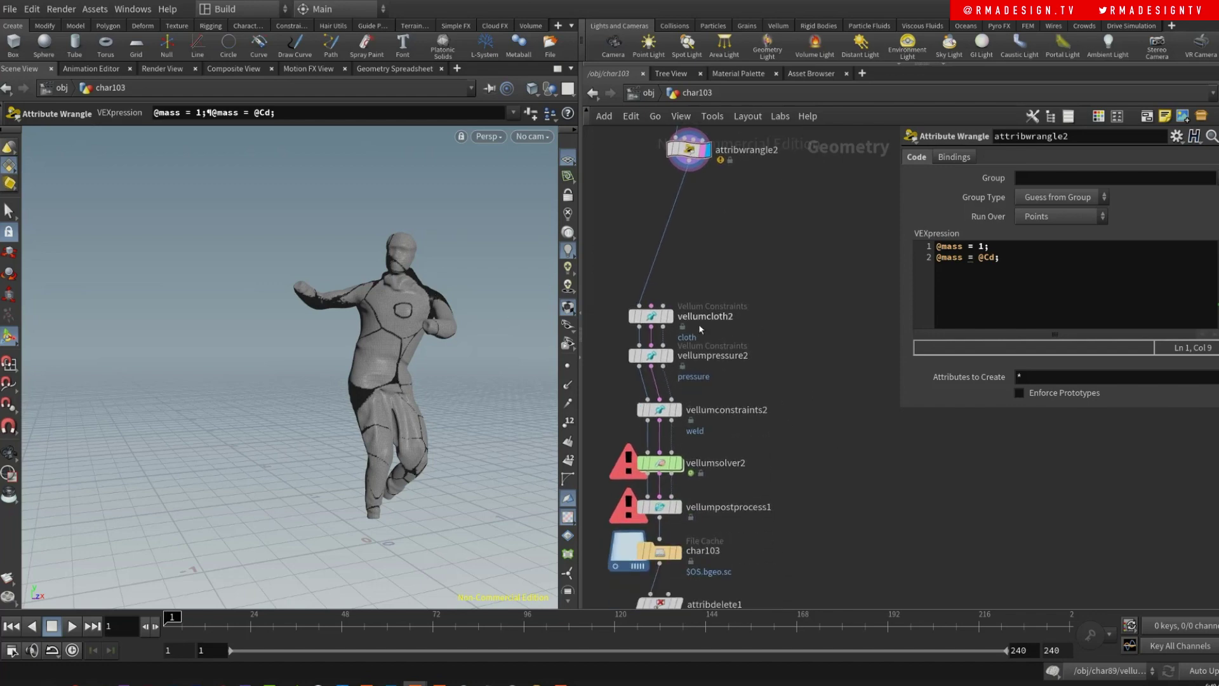
pyautogui.moveTo(649, 317); pyautogui.dragTo(701, 260)
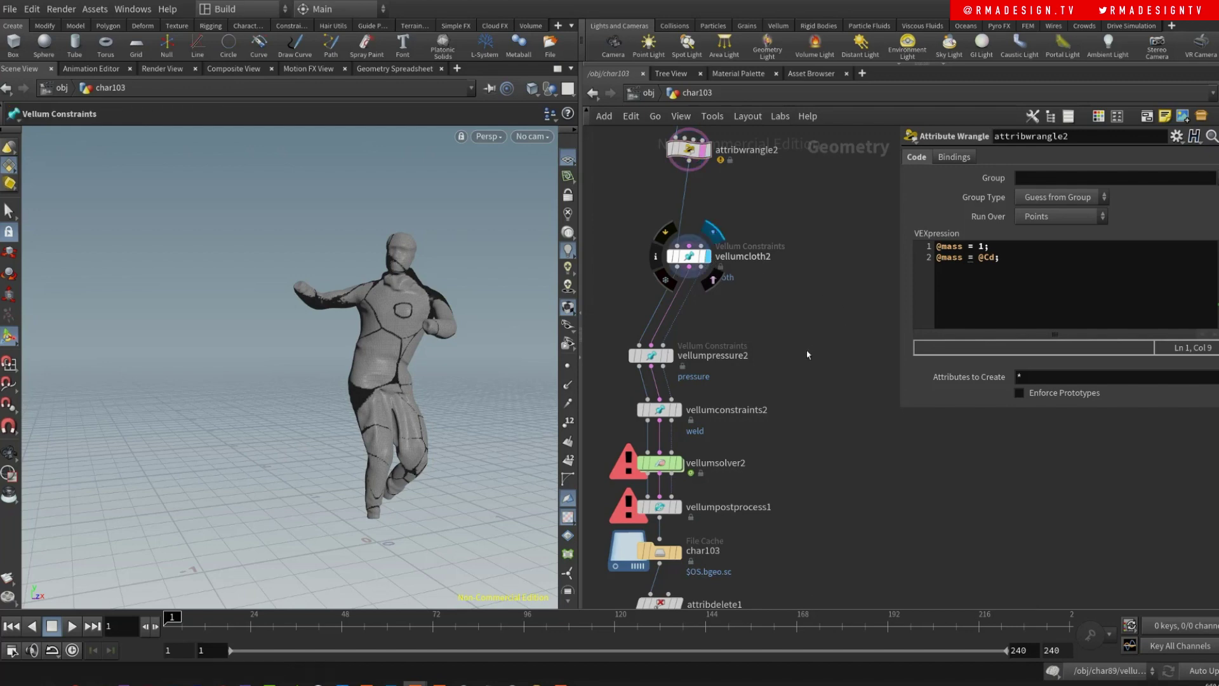
pyautogui.moveTo(815, 342); pyautogui.dragTo(796, 372, button='middle')
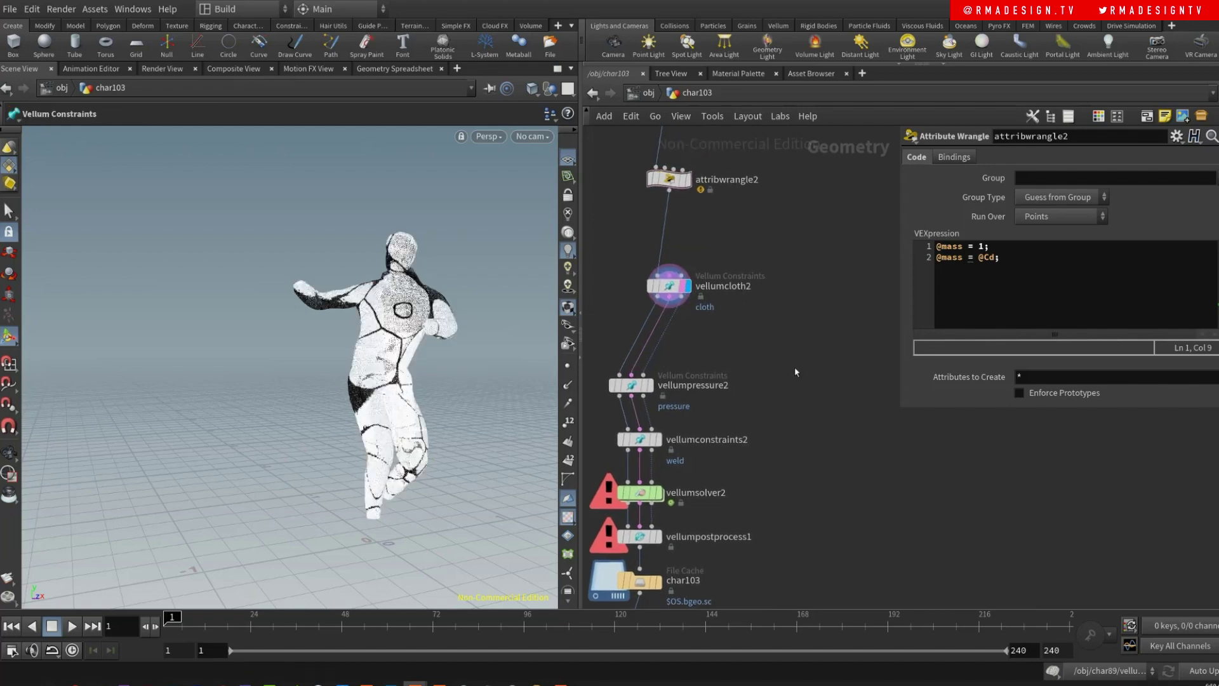
# - Add a Vellum Configure Strut Softbody setup beside vellumcloth2, feed it from attribwrangle2's output, and align vellumpressure2 beneath vellumcloth2
pyautogui.press('Tab')
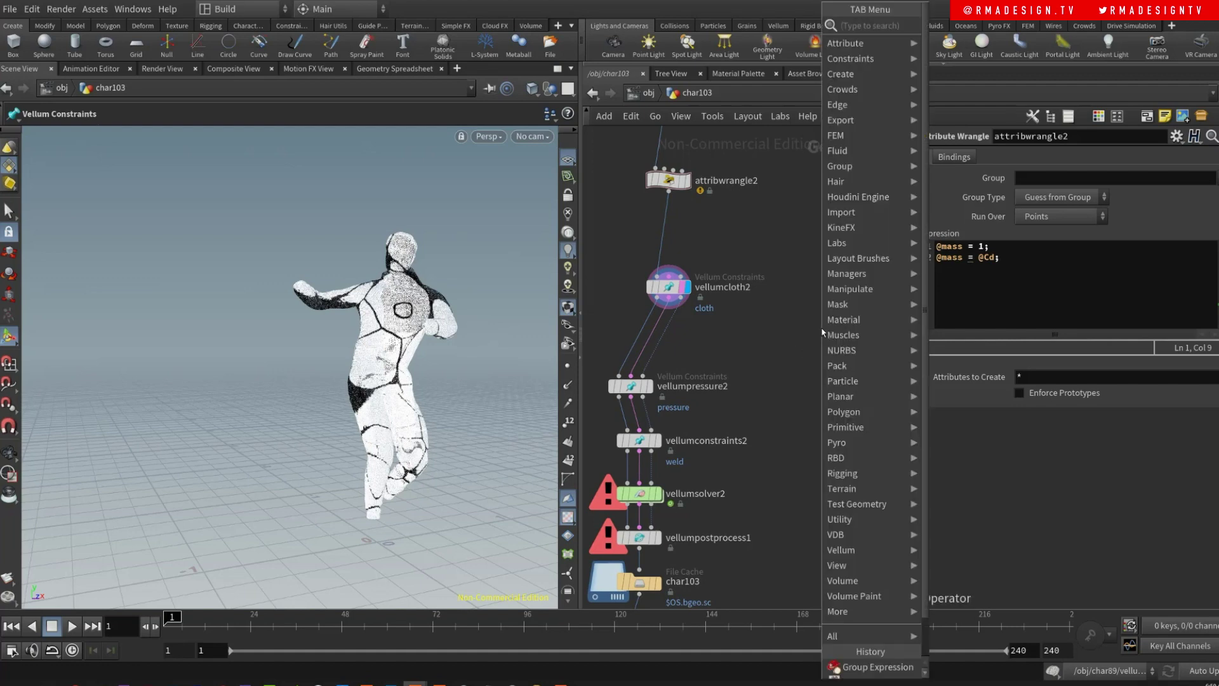
pyautogui.write('velstruts')
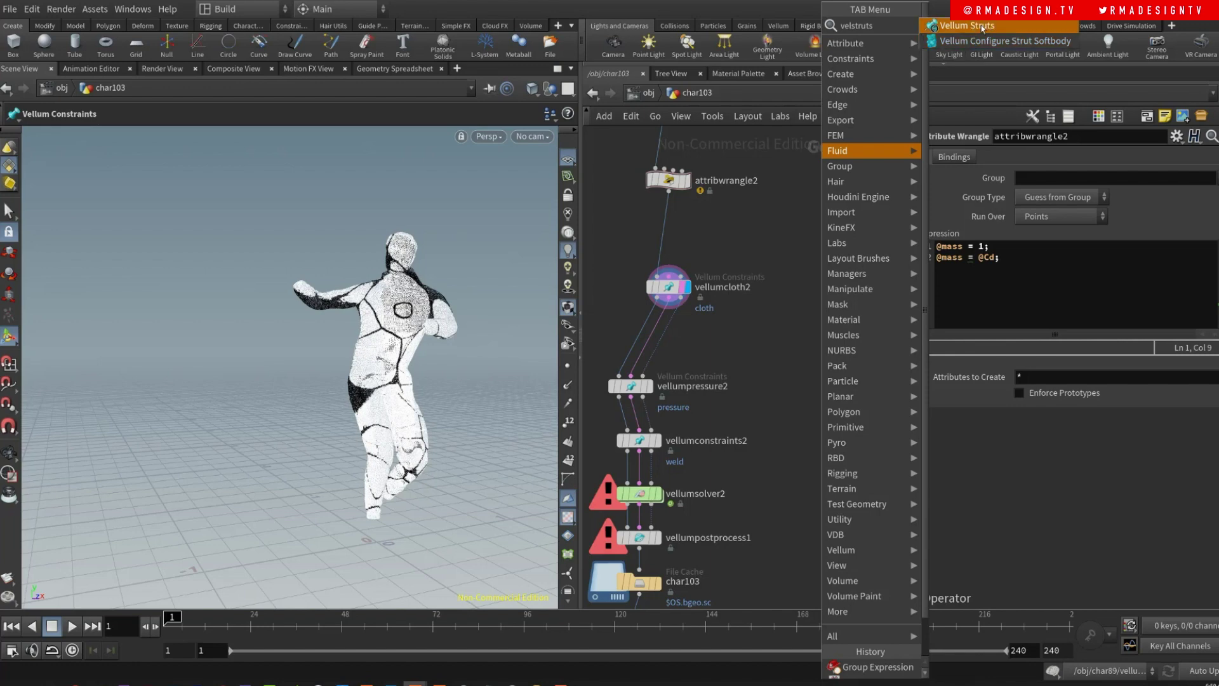
pyautogui.click(951, 40)
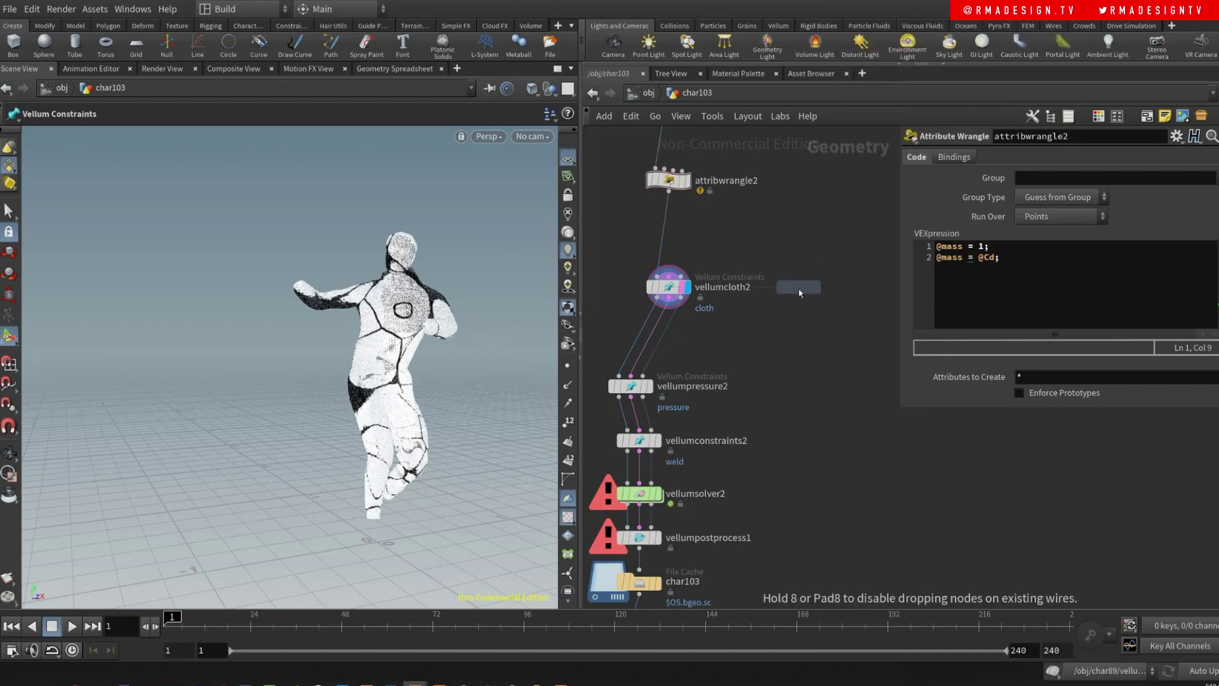
pyautogui.click(798, 287)
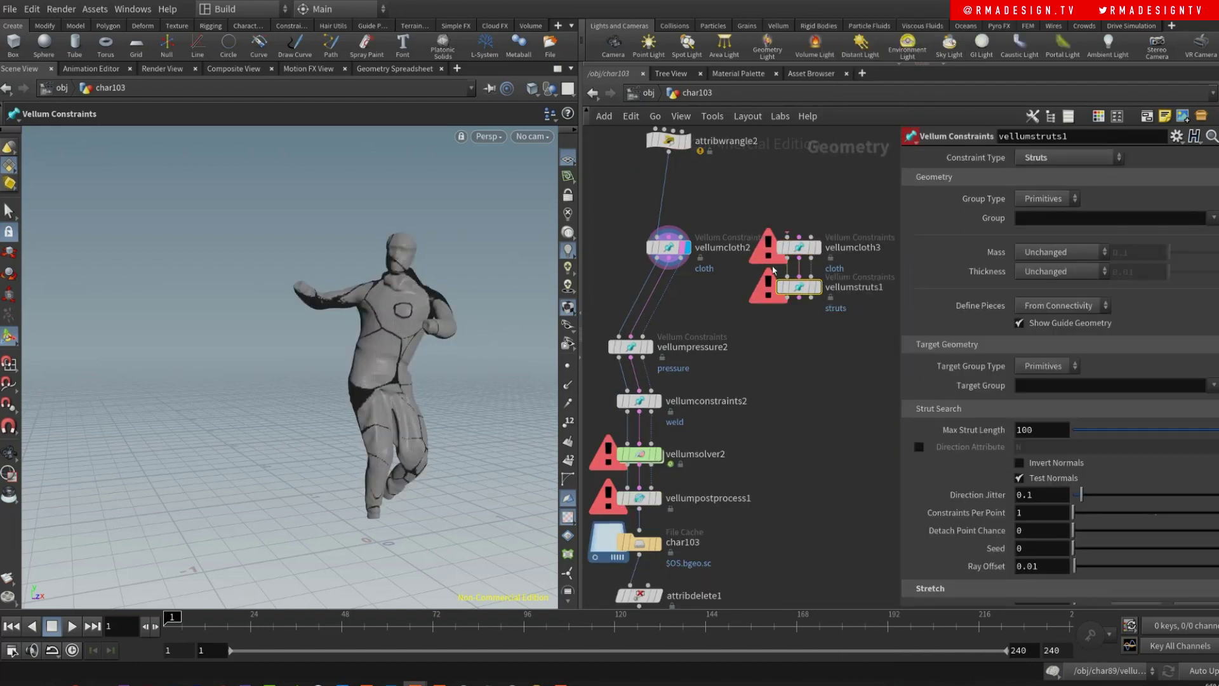
pyautogui.moveTo(640, 347); pyautogui.dragTo(670, 317)
pyautogui.moveTo(668, 149); pyautogui.dragTo(787, 236)
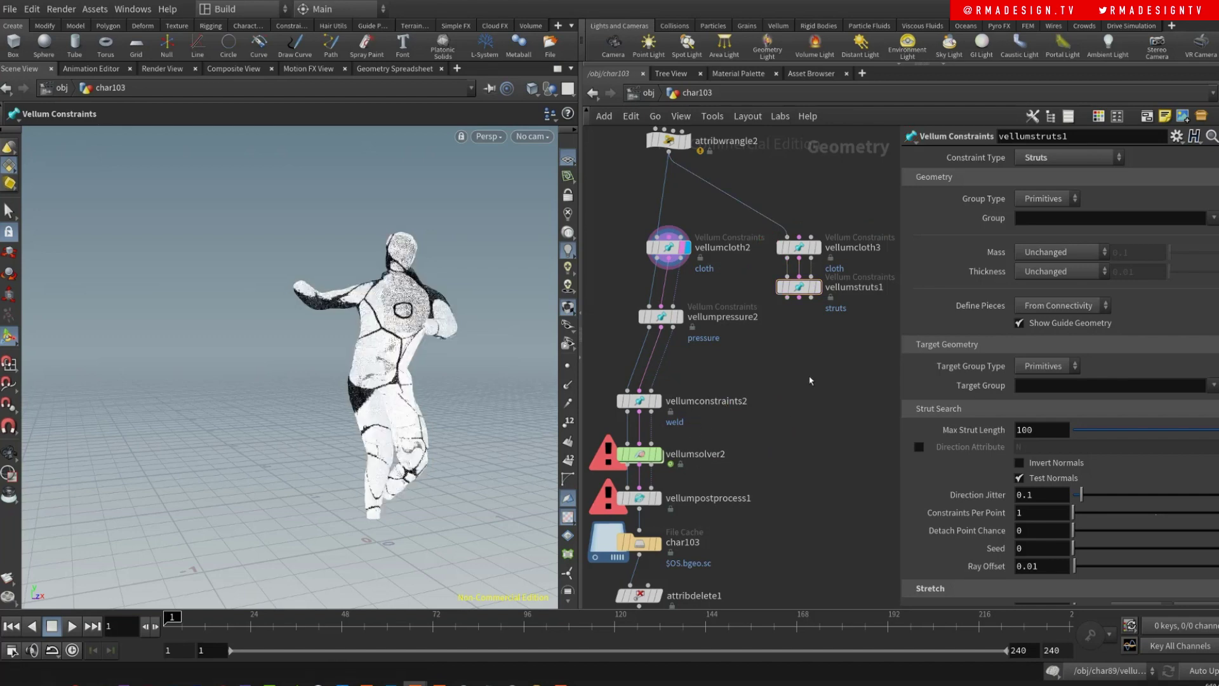
# - Add a Vellum Solver connected below vellumstruts1 and move it down to leave room above it
pyautogui.press('Tab')
pyautogui.write('velsolve')
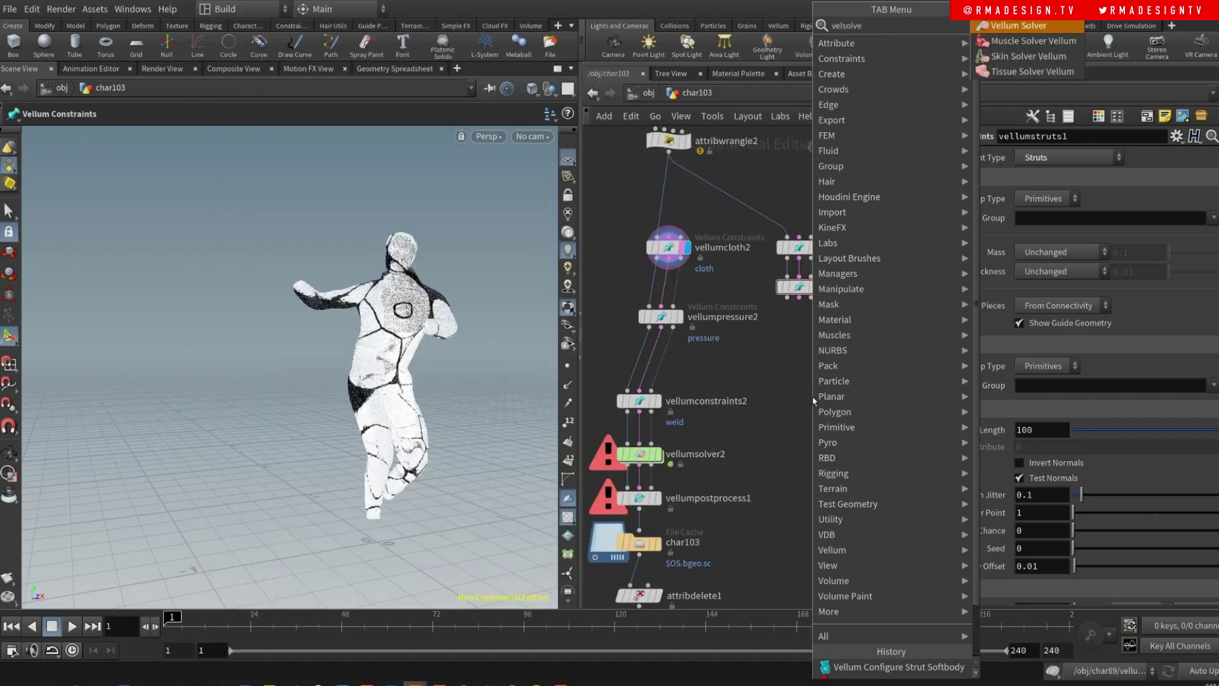
pyautogui.press('Return')
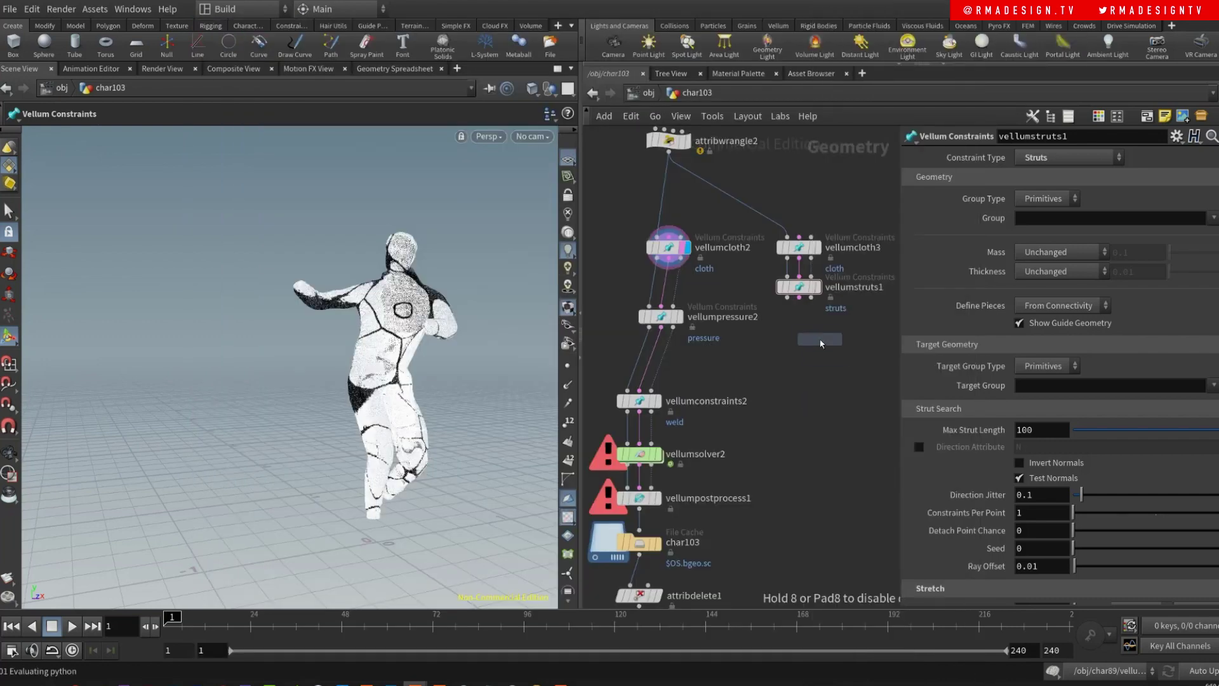
pyautogui.click(799, 312)
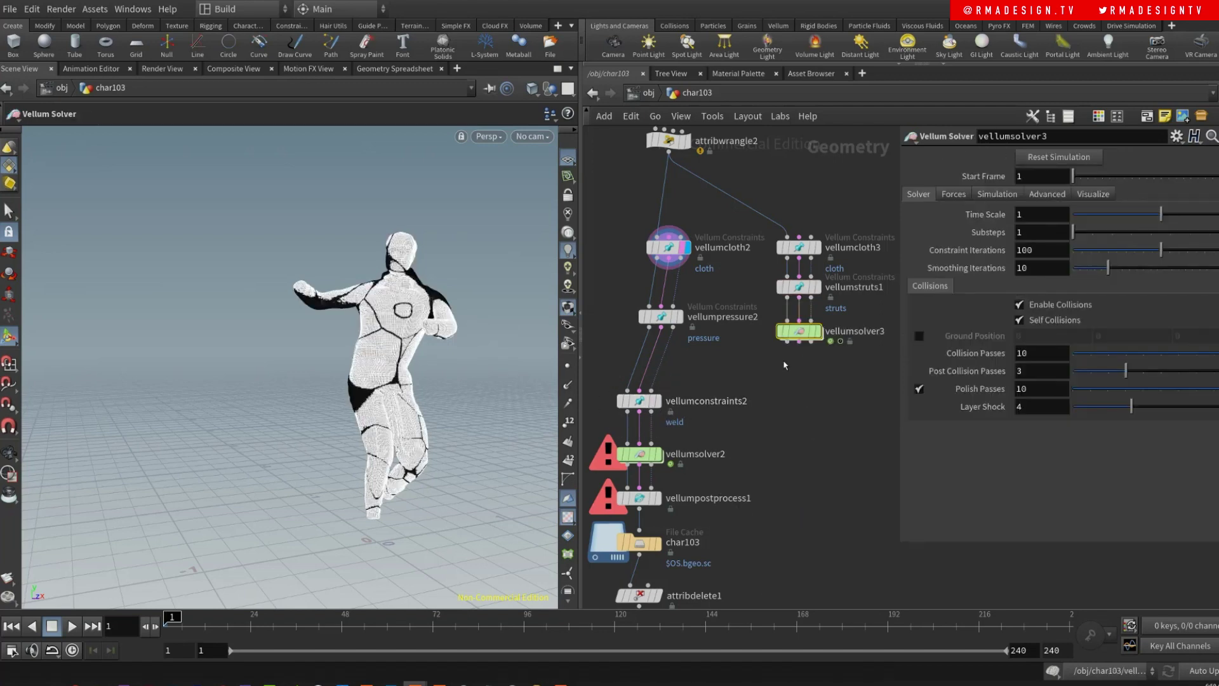
pyautogui.moveTo(799, 331); pyautogui.dragTo(800, 401)
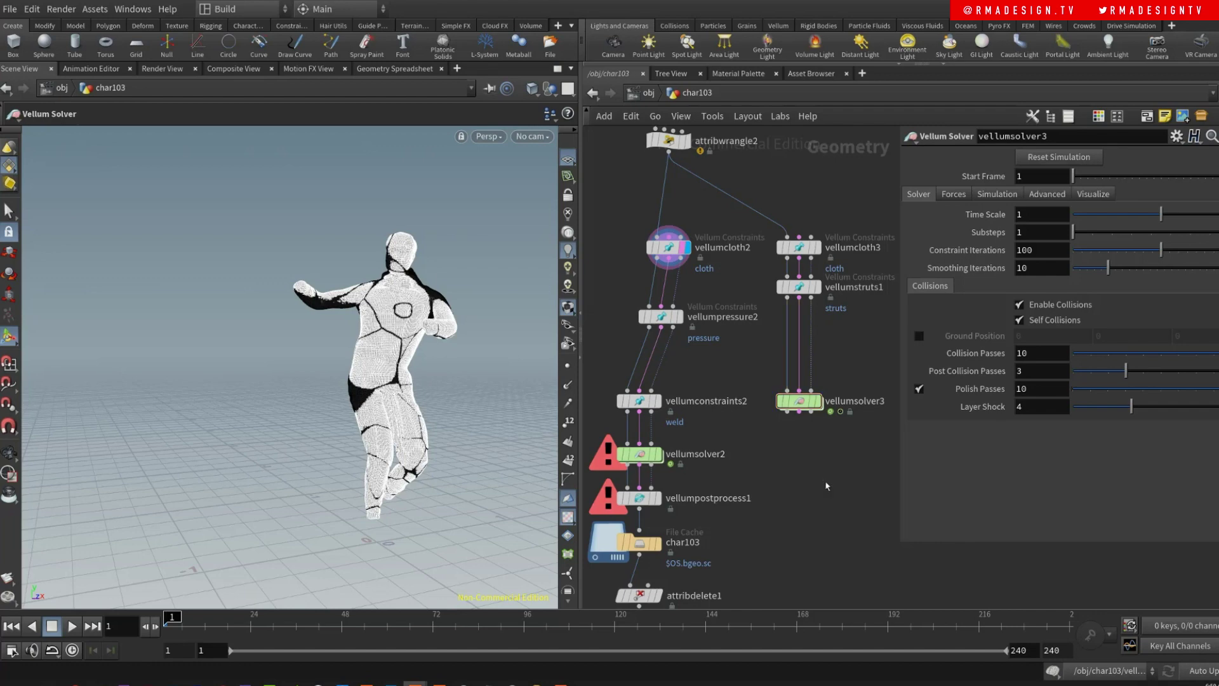
# - Insert a Vellum Constraints node between vellumstruts1 and vellumsolver3, and align vellumconstraints2 beneath vellumpressure2
pyautogui.press('Tab')
pyautogui.write('vel')
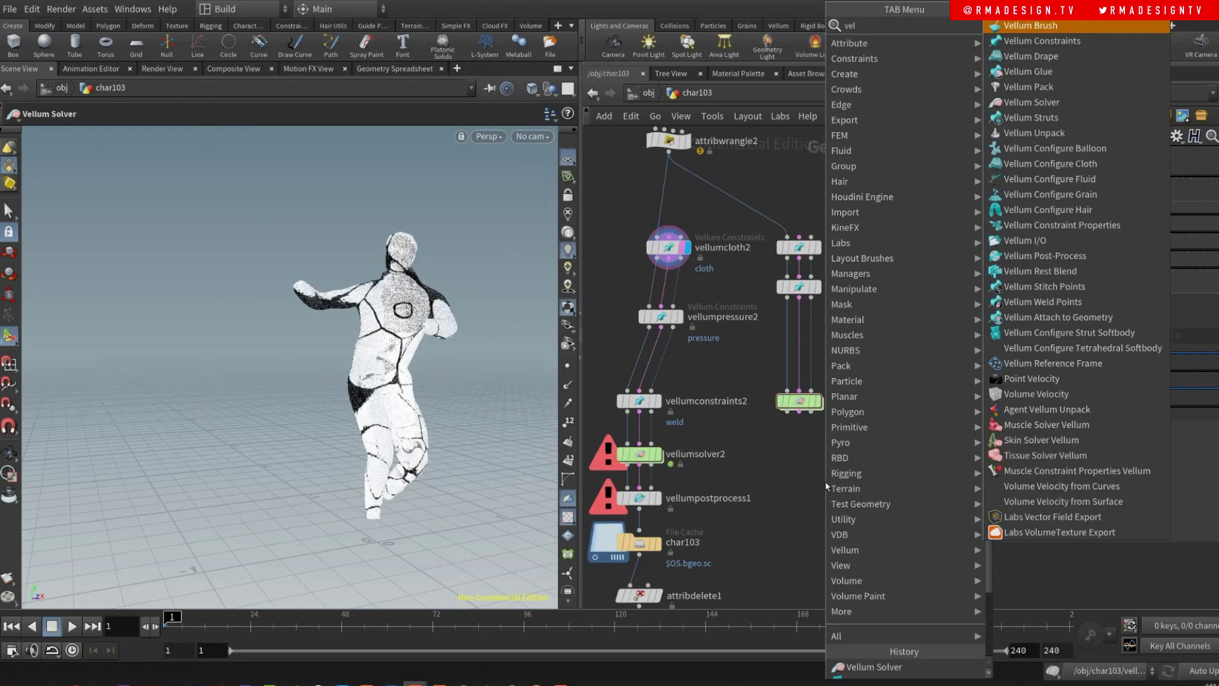
pyautogui.write('cons')
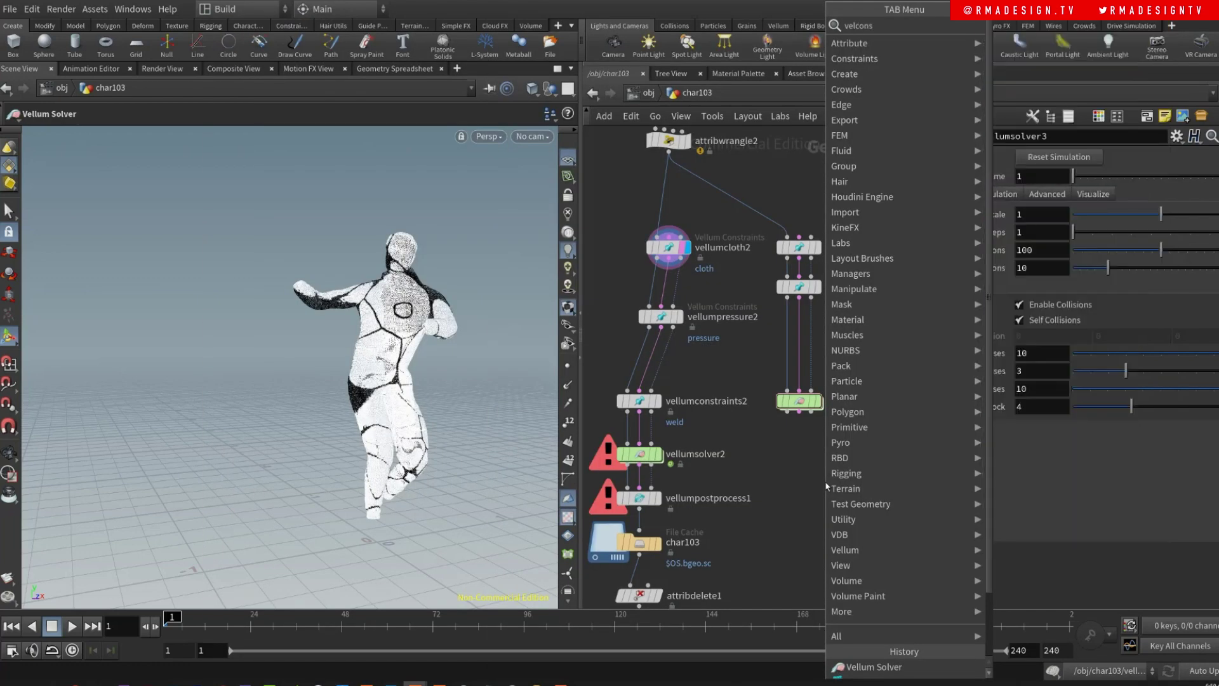
pyautogui.press('Return')
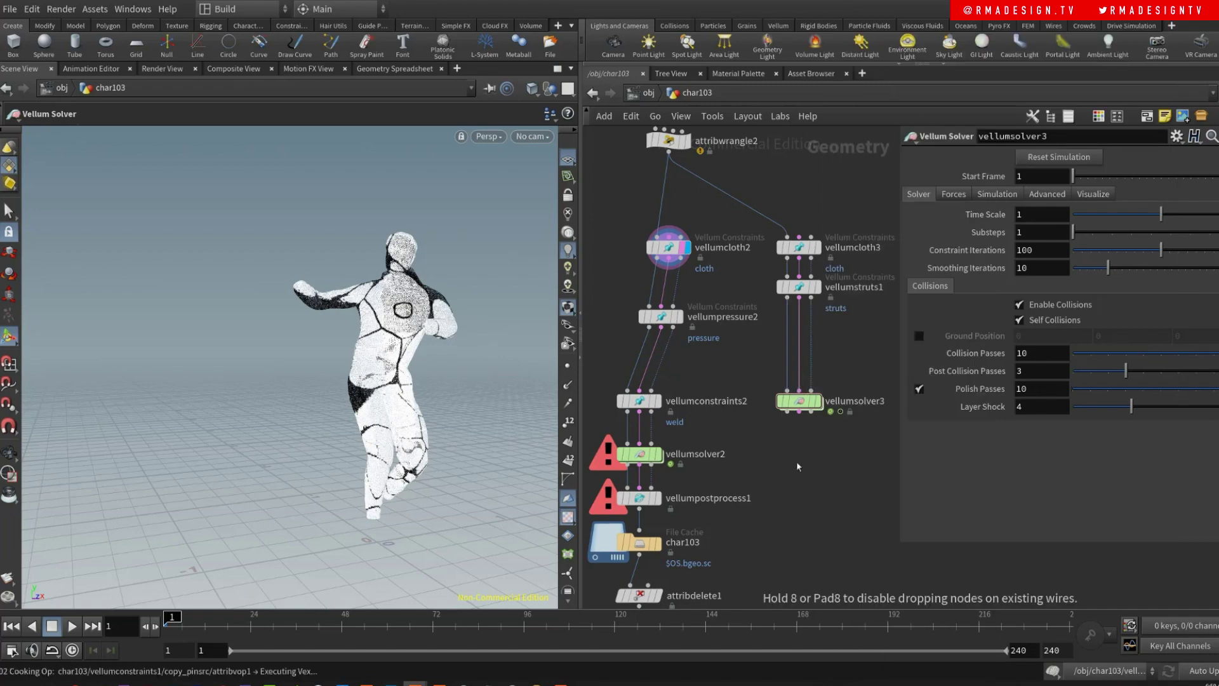
pyautogui.click(799, 368)
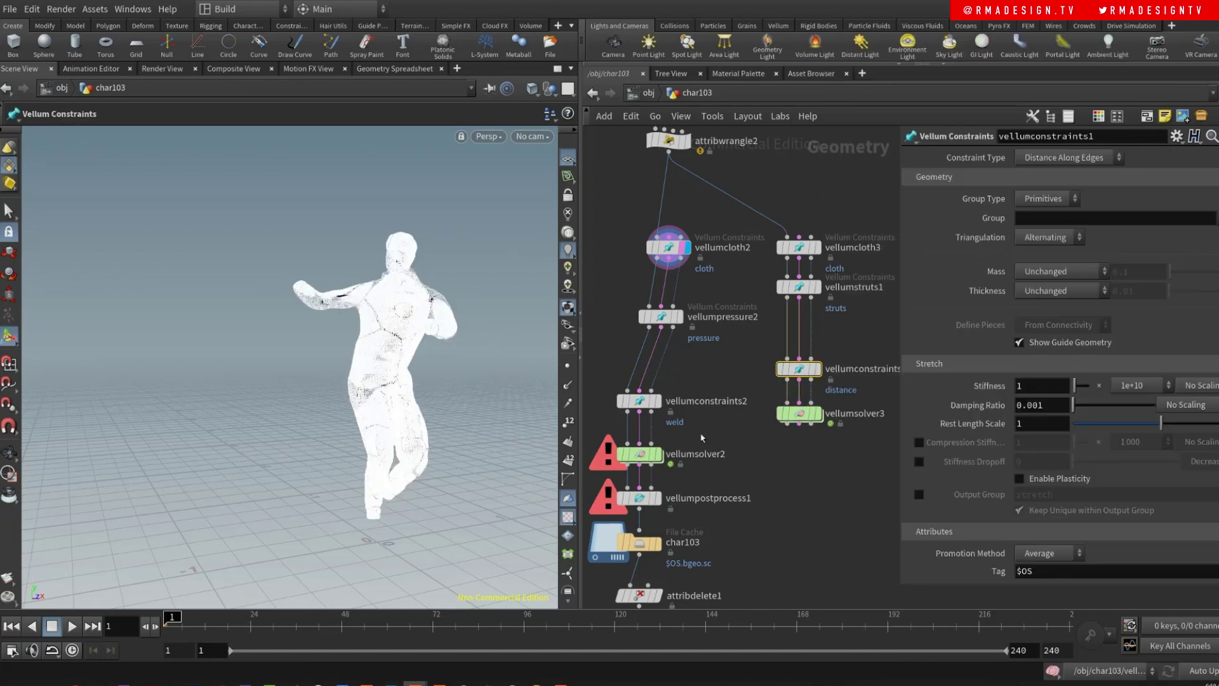
pyautogui.moveTo(640, 404); pyautogui.dragTo(659, 389)
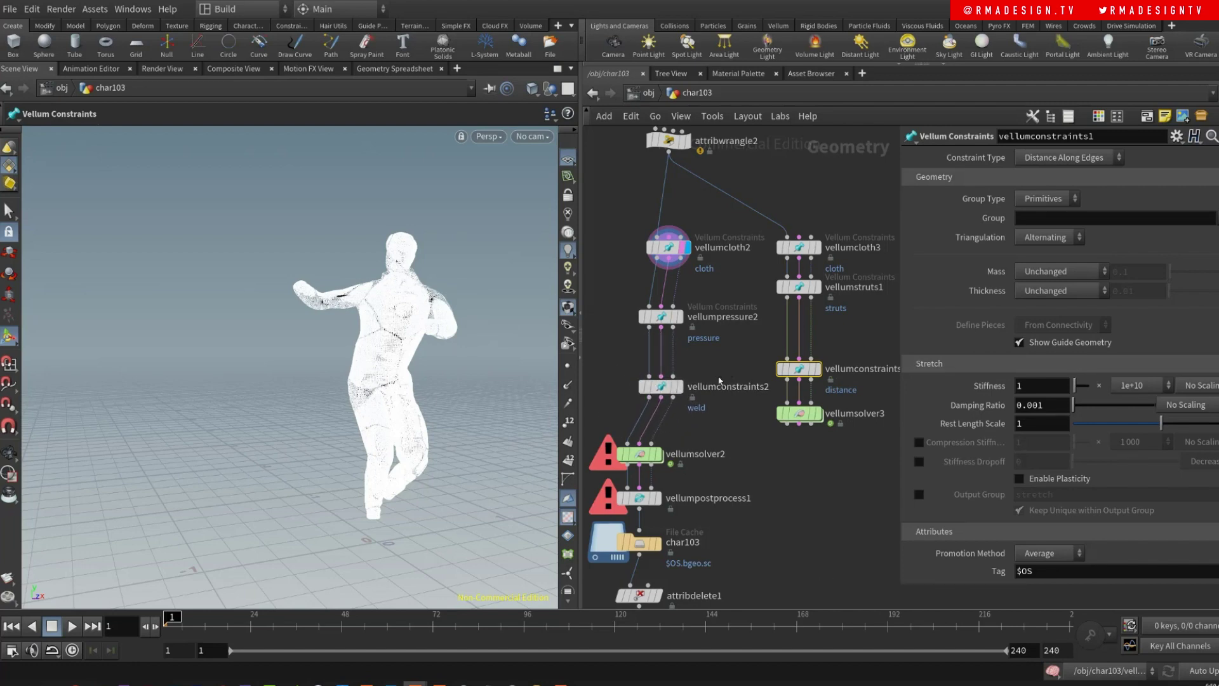
pyautogui.moveTo(719, 380); pyautogui.dragTo(712, 396, button='middle')
# - Check vellumpressure2's settings and change vellumstruts1's constraint type to Pressure
pyautogui.moveTo(600, 323); pyautogui.dragTo(698, 376)
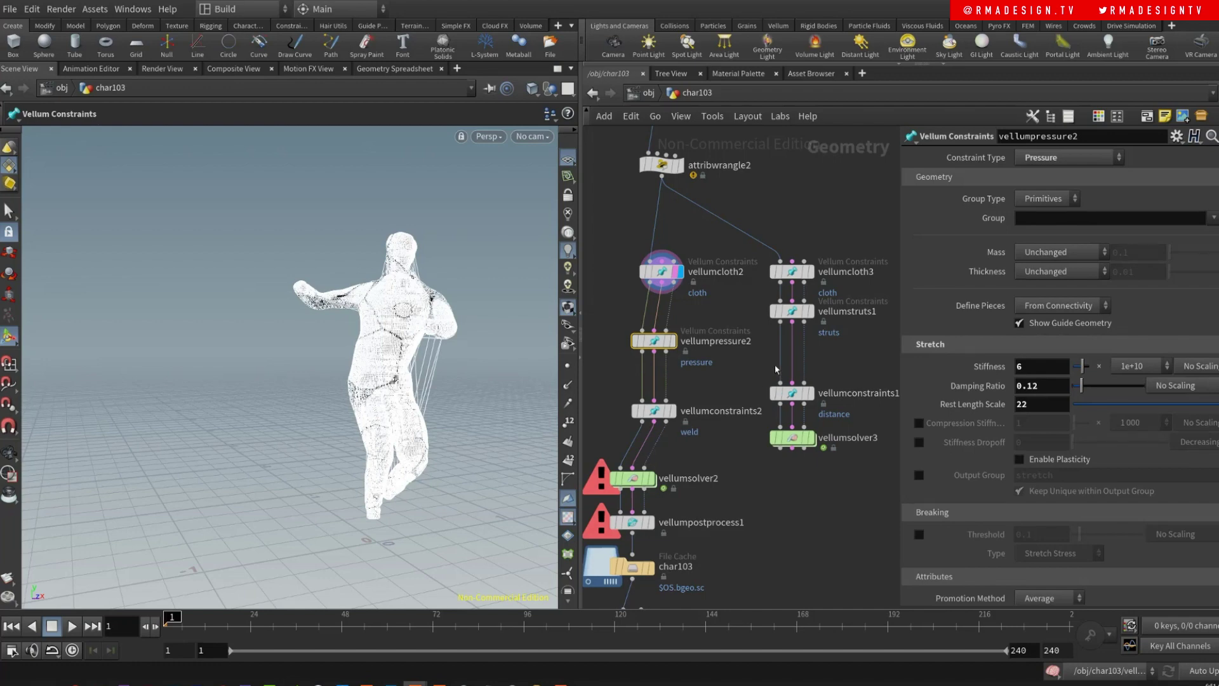
pyautogui.moveTo(830, 352); pyautogui.dragTo(799, 311)
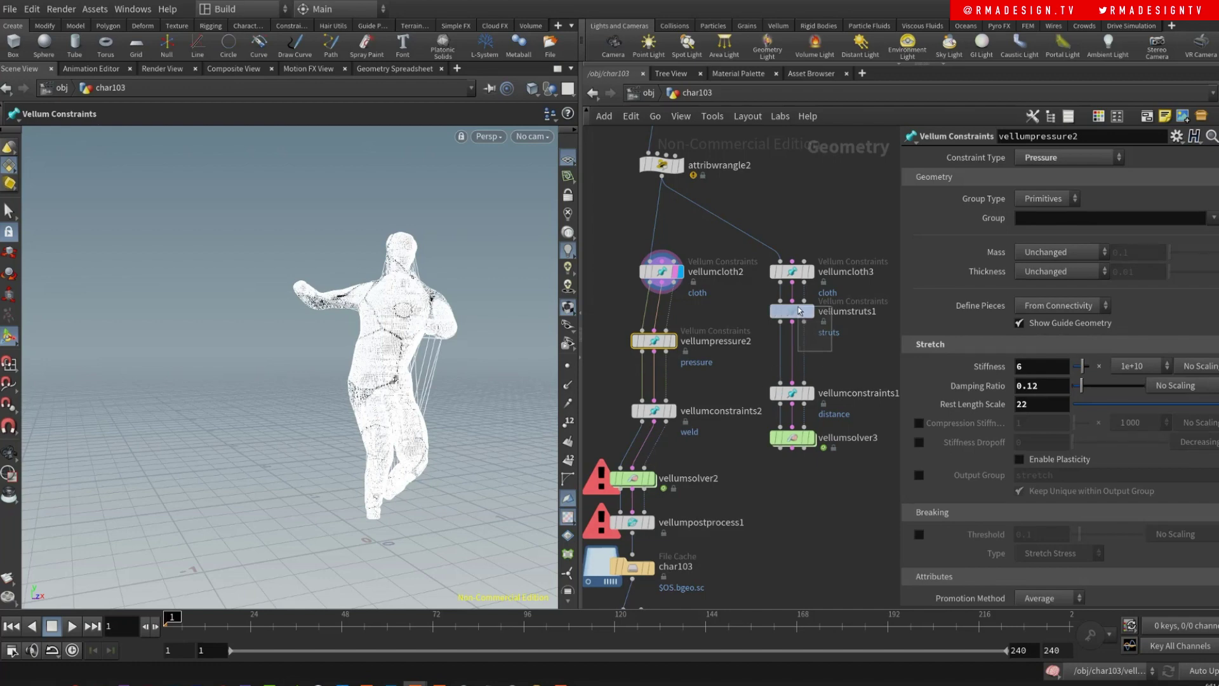
pyautogui.moveTo(798, 311); pyautogui.dragTo(798, 310)
pyautogui.click(1038, 158)
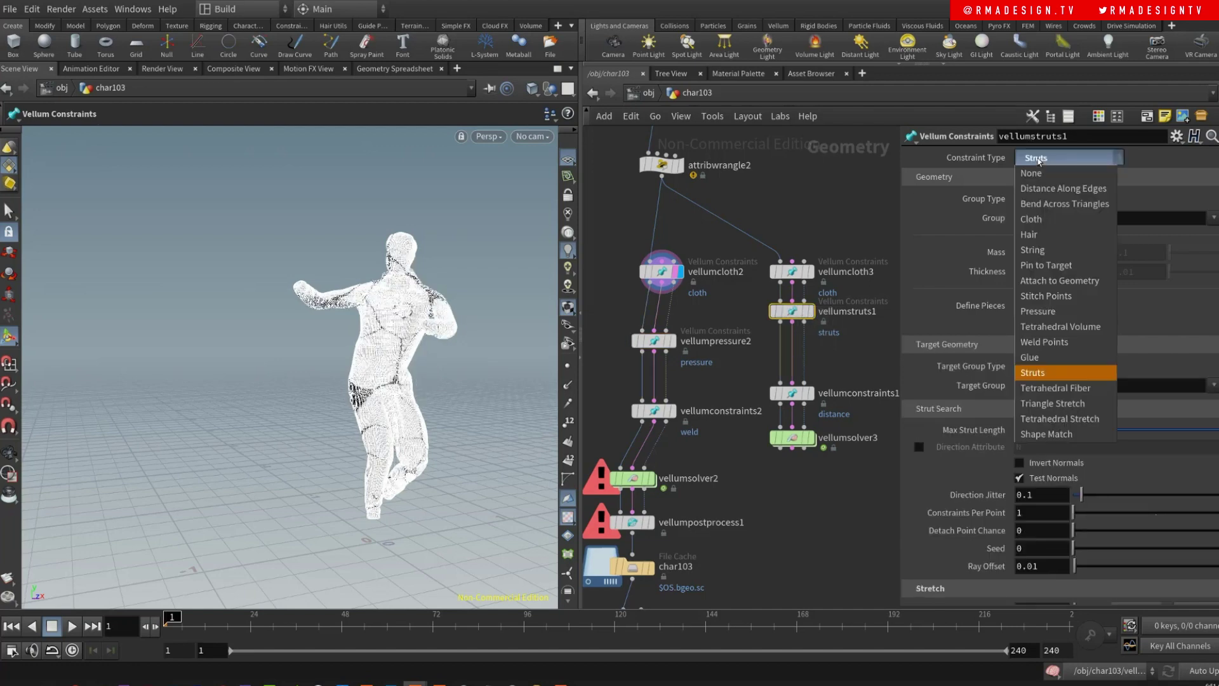
pyautogui.click(1024, 311)
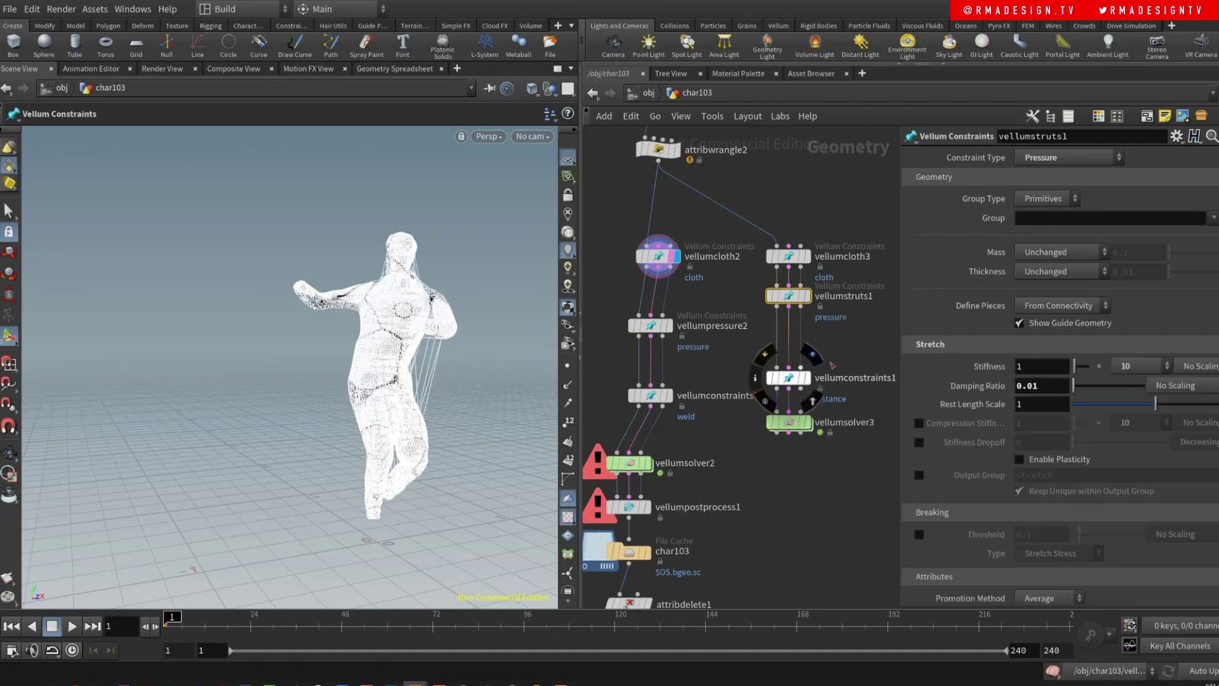
# - Compare the parameters of vellumpressure2 with vellumstruts1, and those of vellumcloth2 with vellumcloth3
pyautogui.click(645, 327)
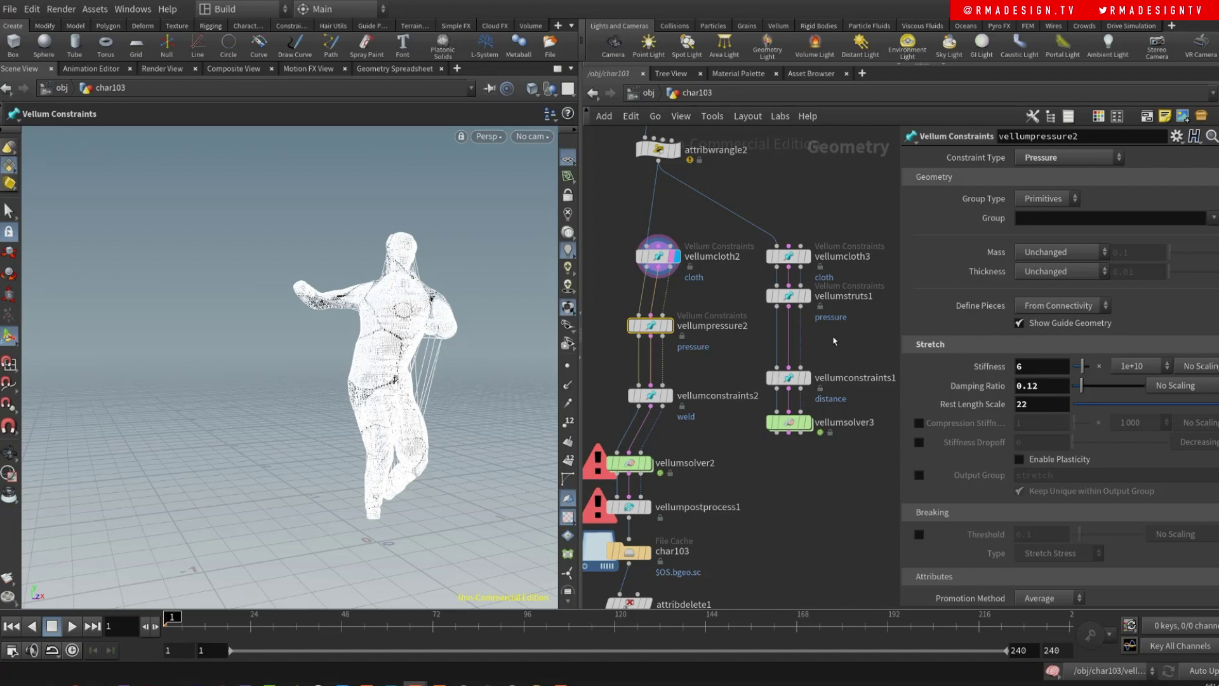
pyautogui.click(780, 299)
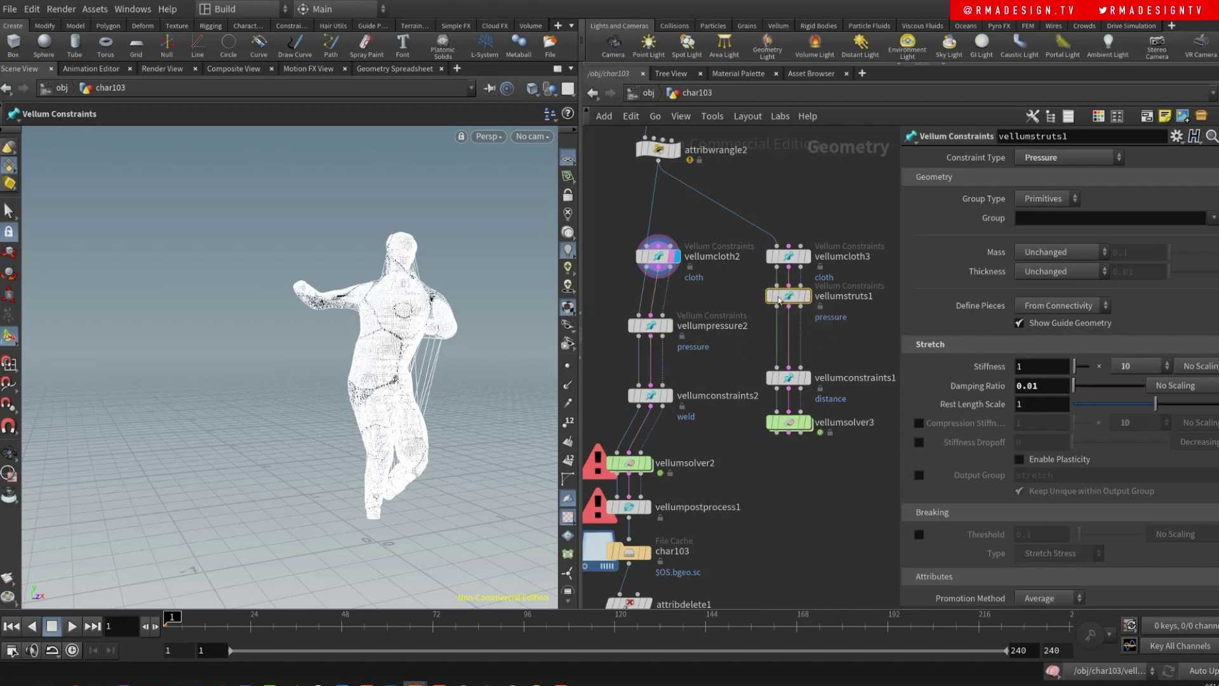
pyautogui.click(648, 326)
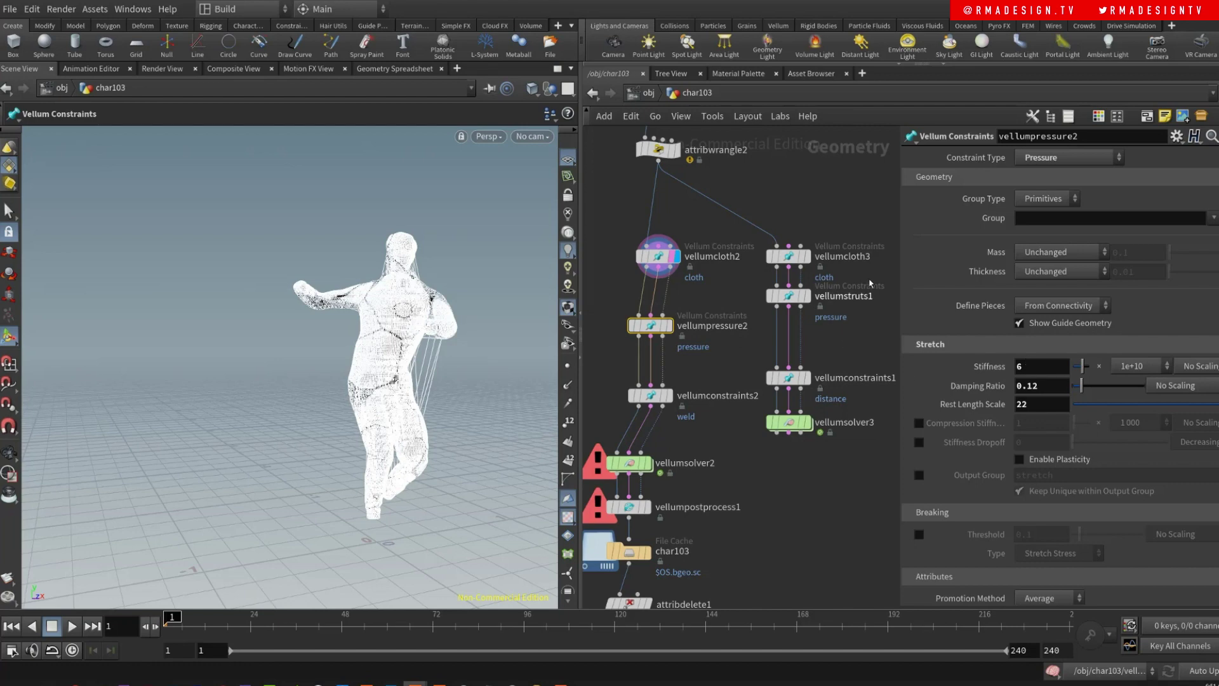
pyautogui.click(660, 256)
pyautogui.moveTo(843, 231); pyautogui.dragTo(788, 275)
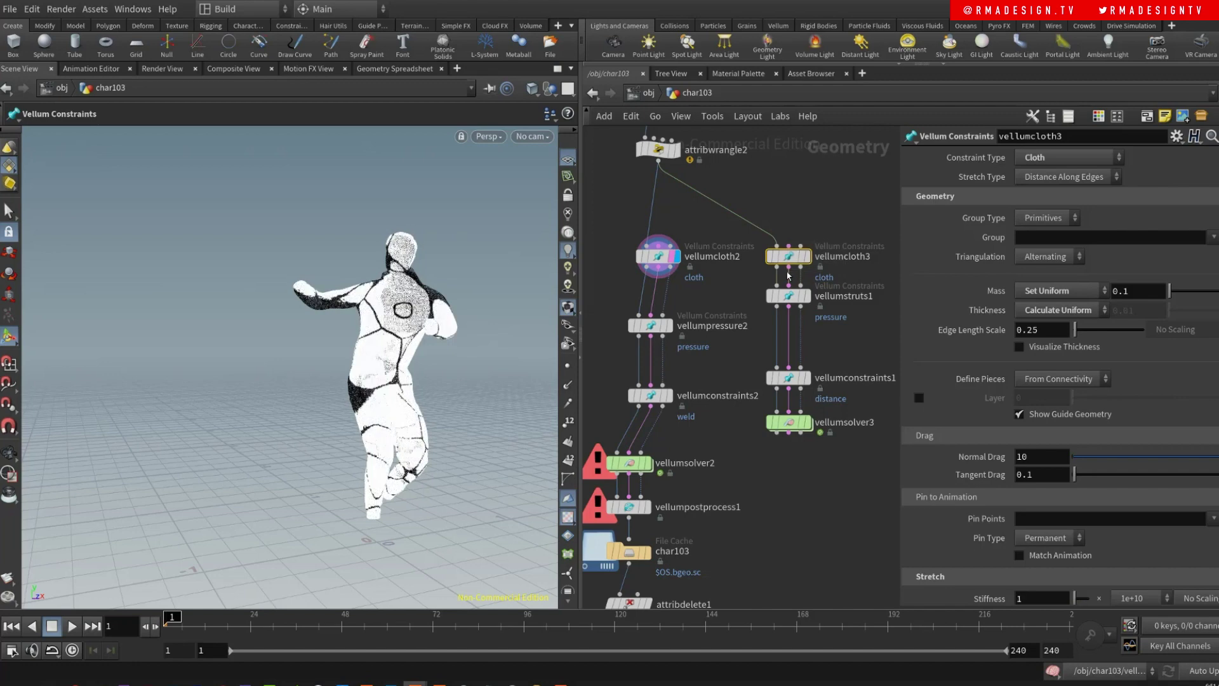
pyautogui.click(658, 256)
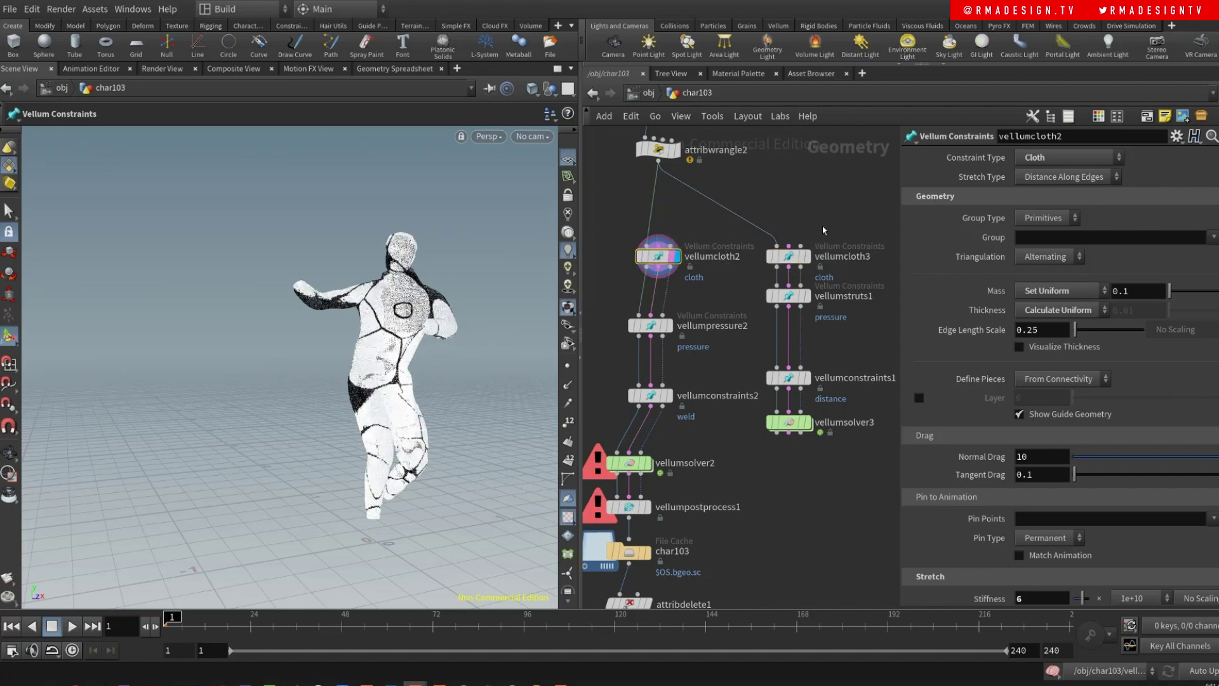
pyautogui.moveTo(837, 223); pyautogui.dragTo(777, 276)
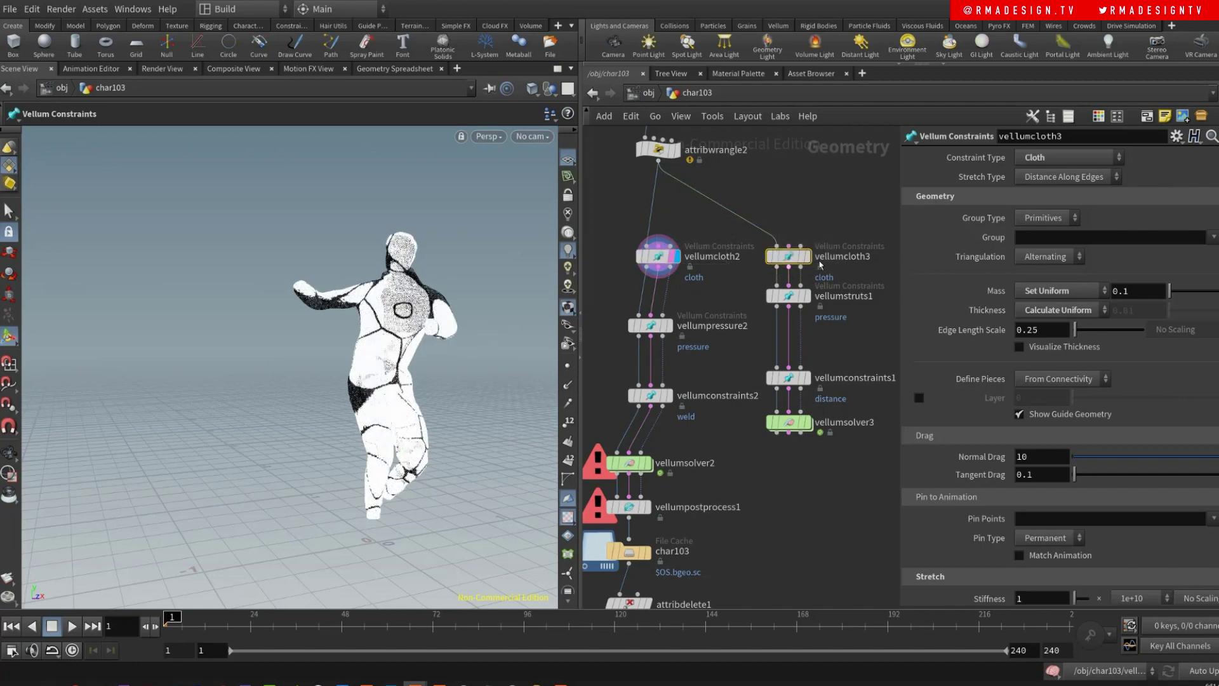
# - Display the cloth and pressure nodes of both branches in turn to compare their constraint geometry
pyautogui.click(806, 256)
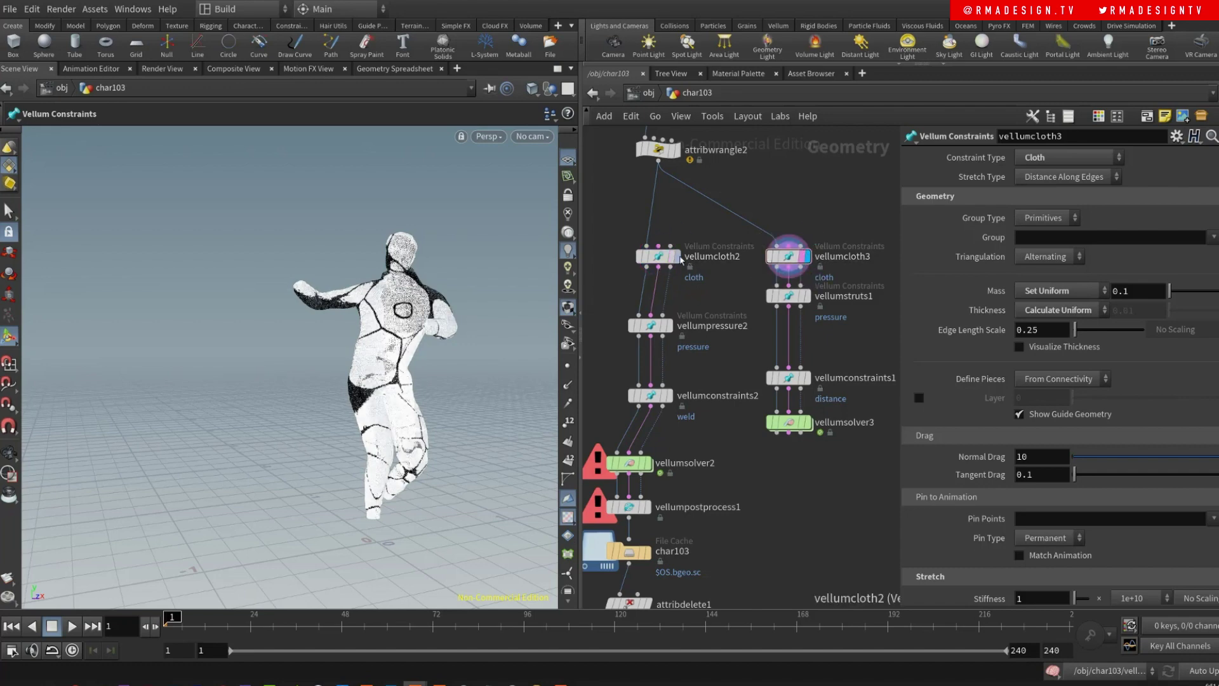
pyautogui.click(675, 255)
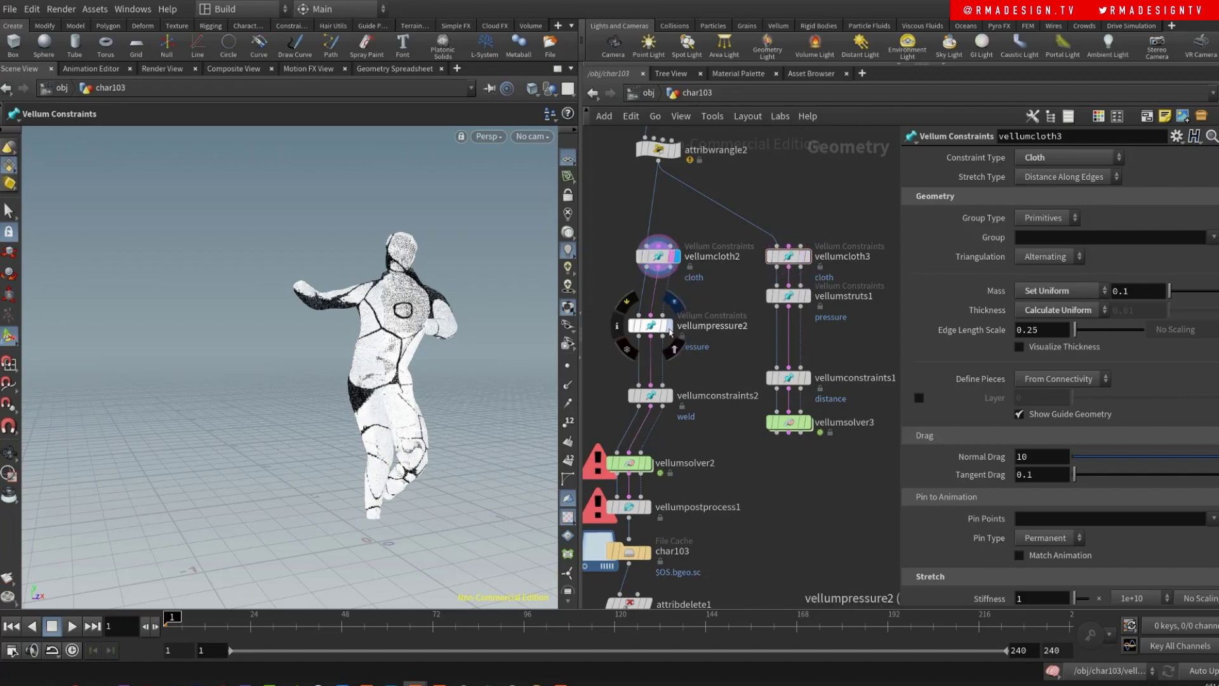
pyautogui.click(669, 326)
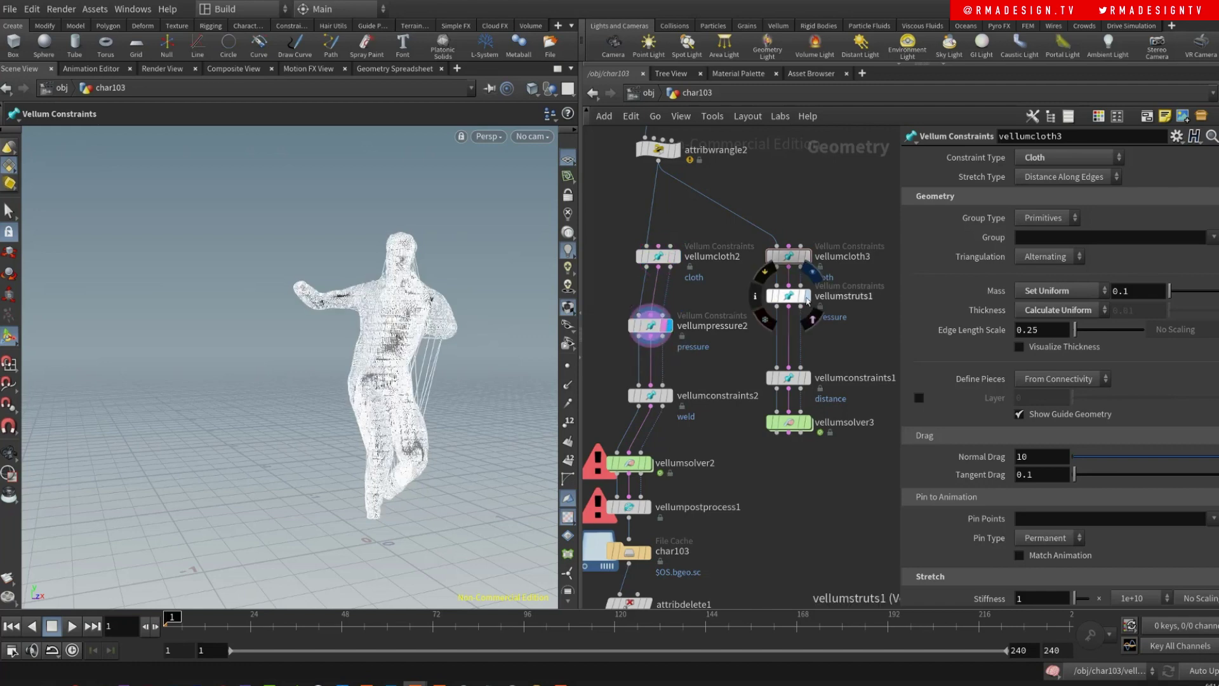
pyautogui.click(805, 297)
pyautogui.moveTo(847, 346); pyautogui.dragTo(838, 318, button='middle')
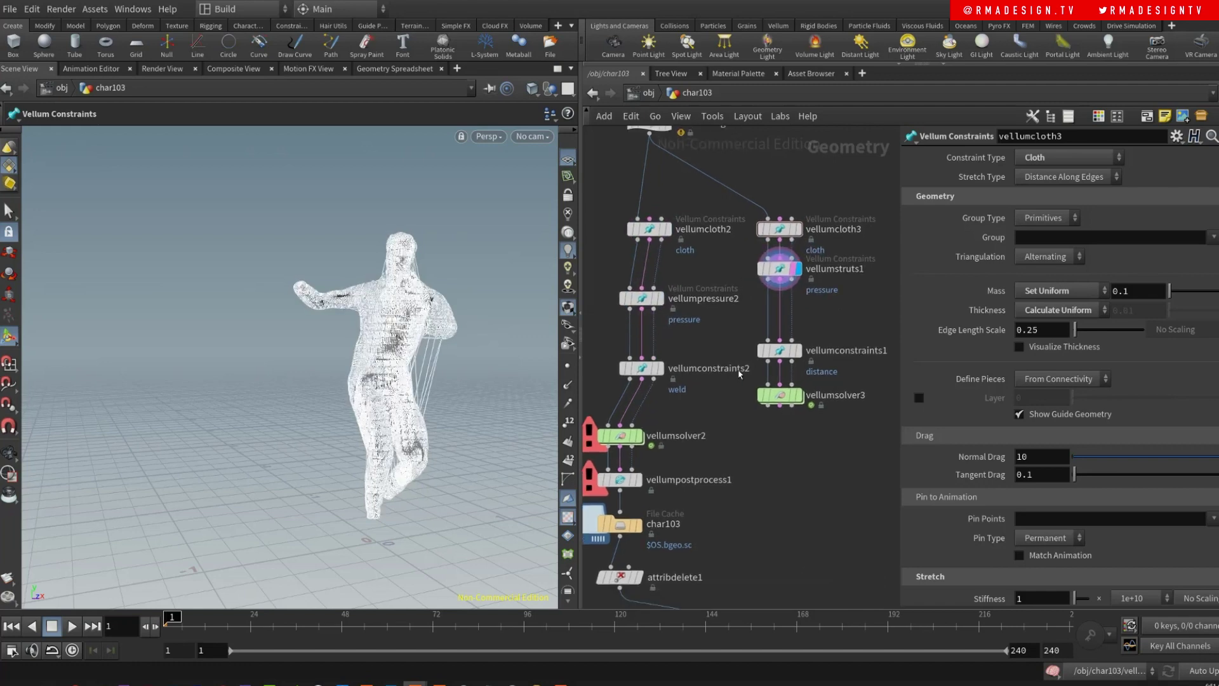
# - Display vellumconstraints2, nudge it up slightly, and display vellumconstraints1 with its parameters open
pyautogui.click(659, 370)
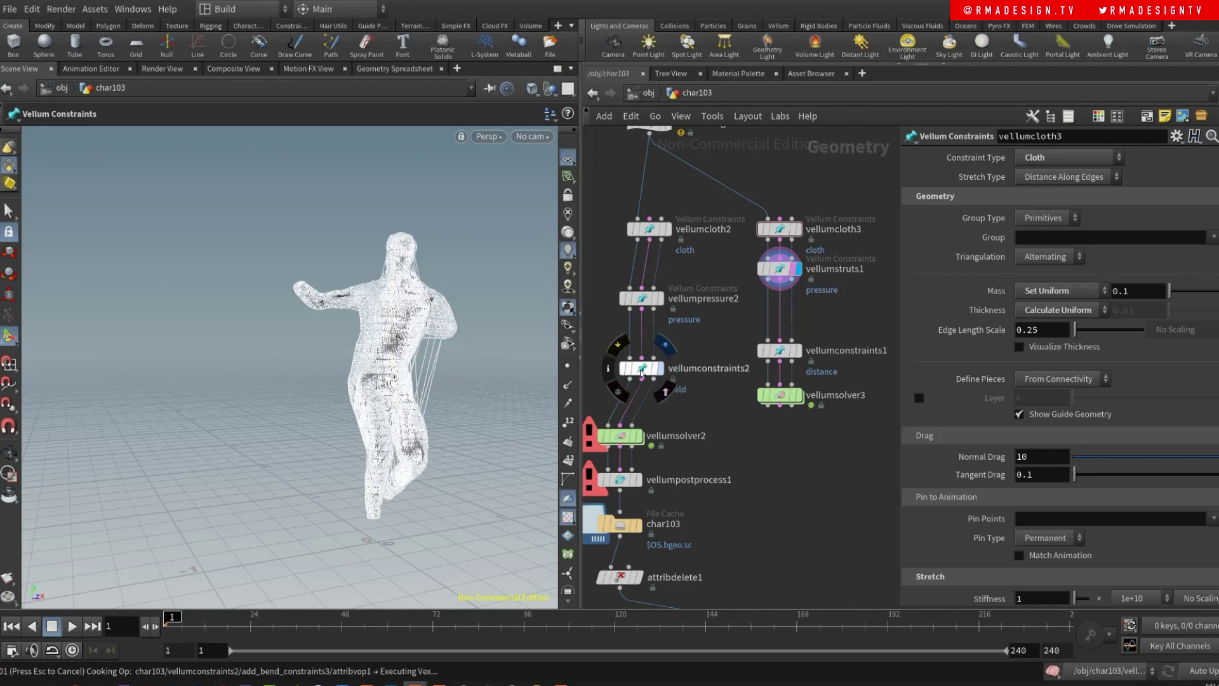
pyautogui.moveTo(641, 374); pyautogui.dragTo(641, 363)
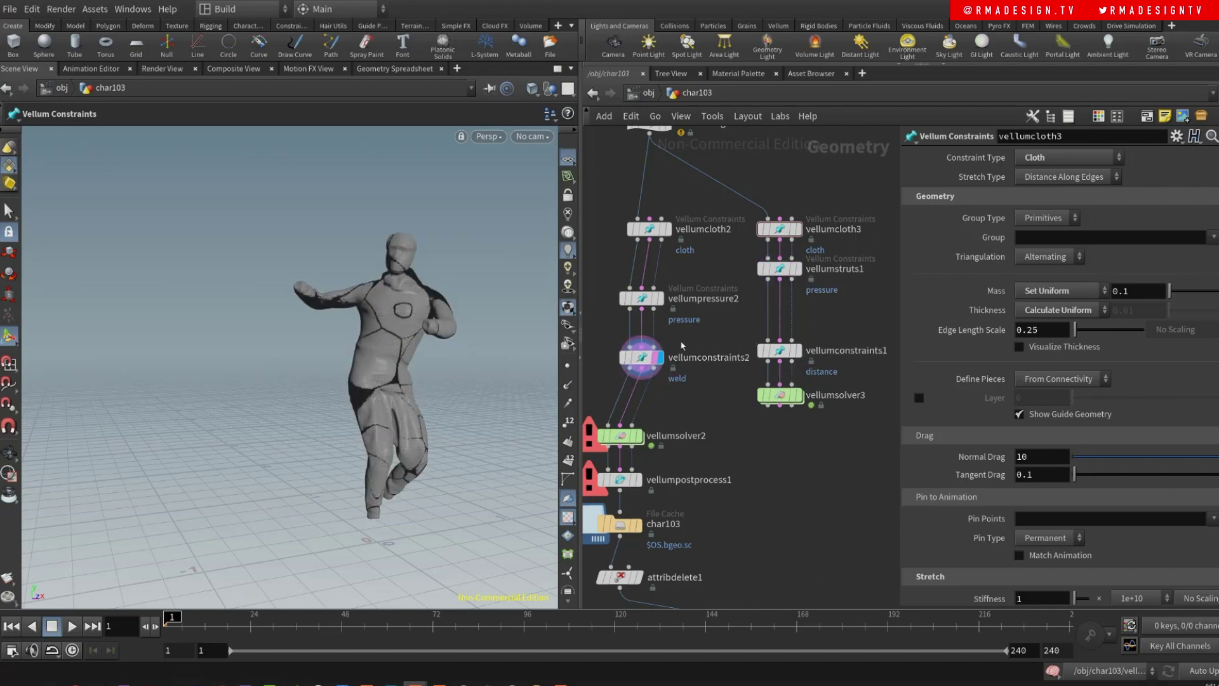
pyautogui.click(798, 353)
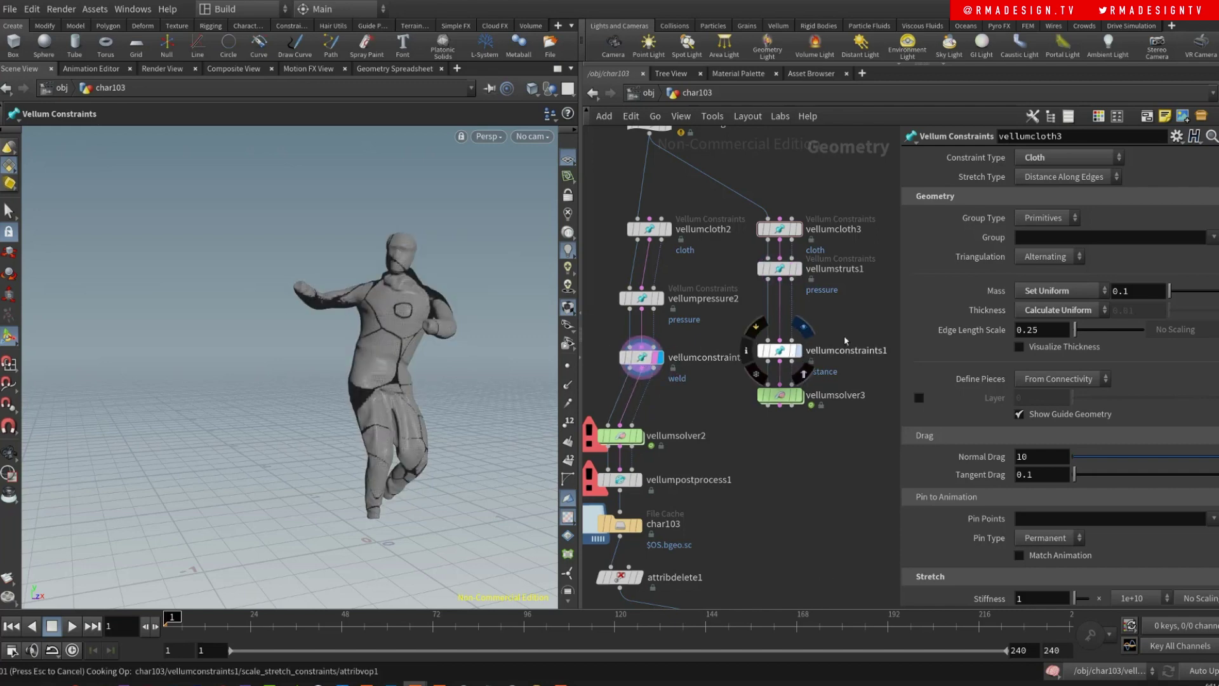
pyautogui.click(779, 351)
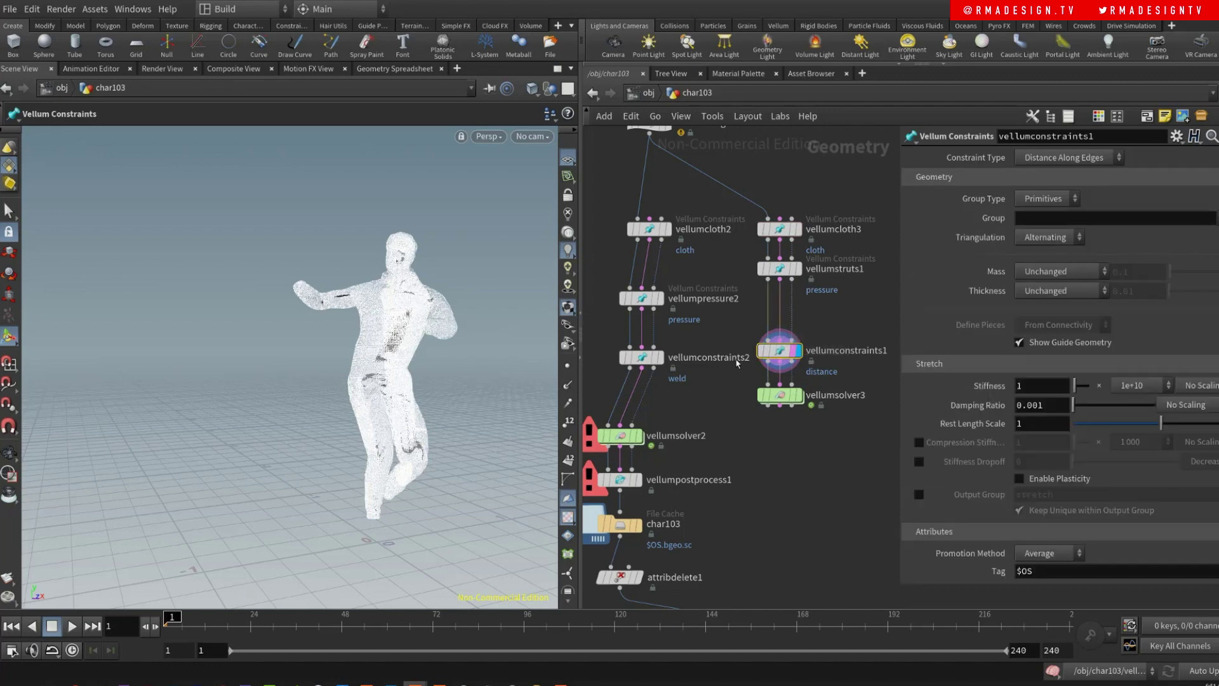
# - Check vellumconstraints2's group settings and give vellumconstraints1 the group type Points with the group stt
pyautogui.click(623, 357)
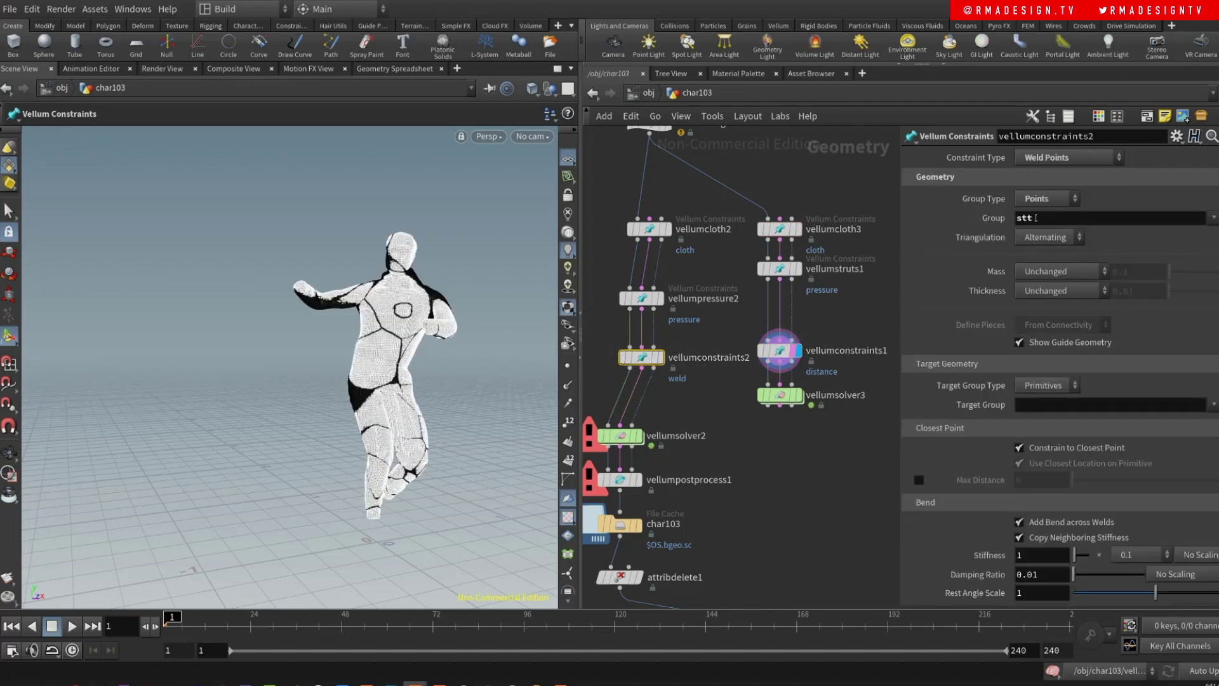
pyautogui.scroll(-5, 867, 305)
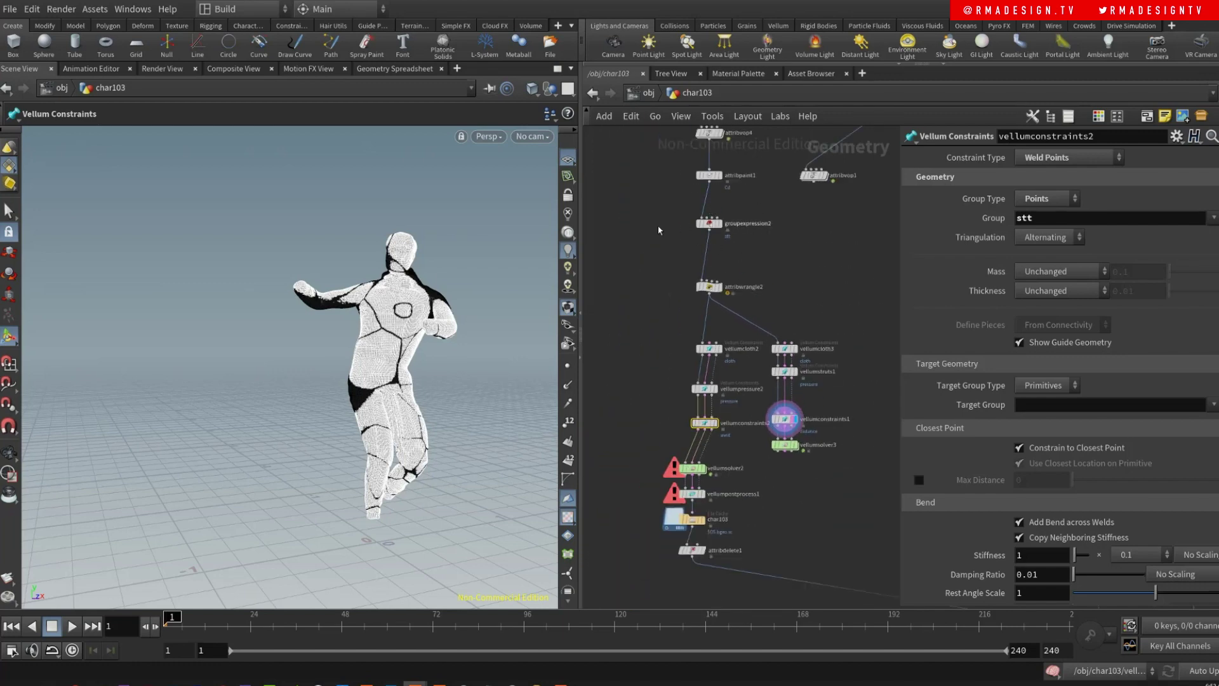
pyautogui.scroll(2, 828, 413)
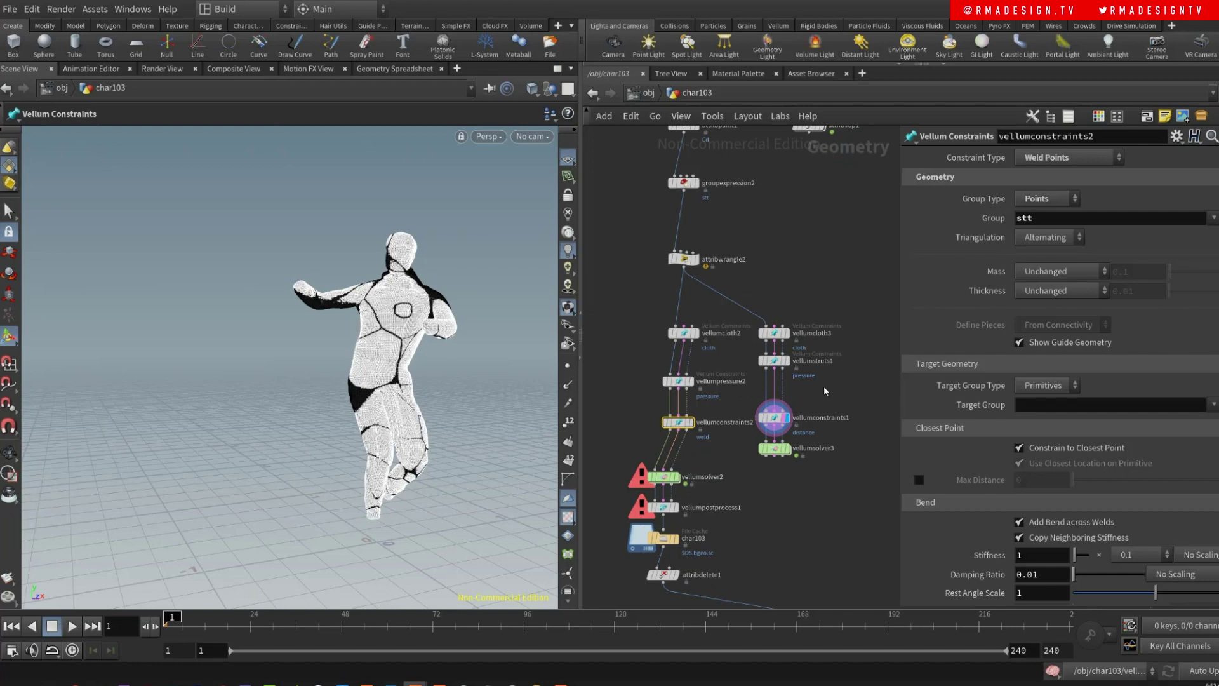
pyautogui.click(772, 419)
pyautogui.click(1044, 199)
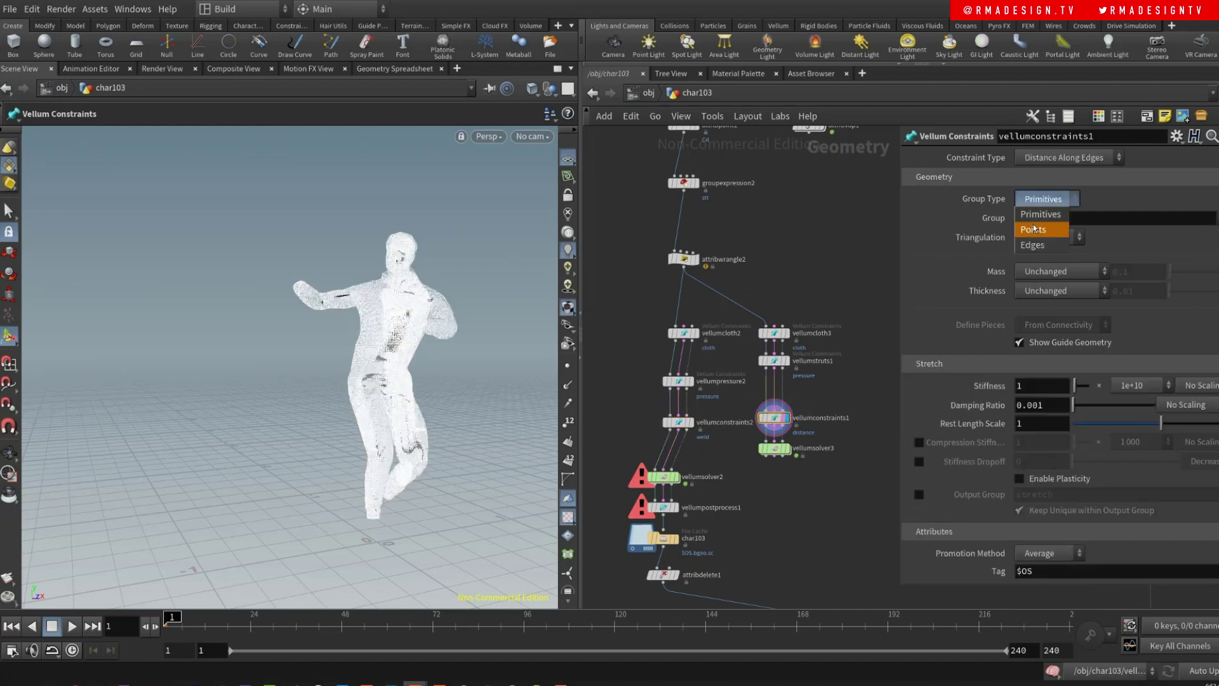
pyautogui.click(1035, 229)
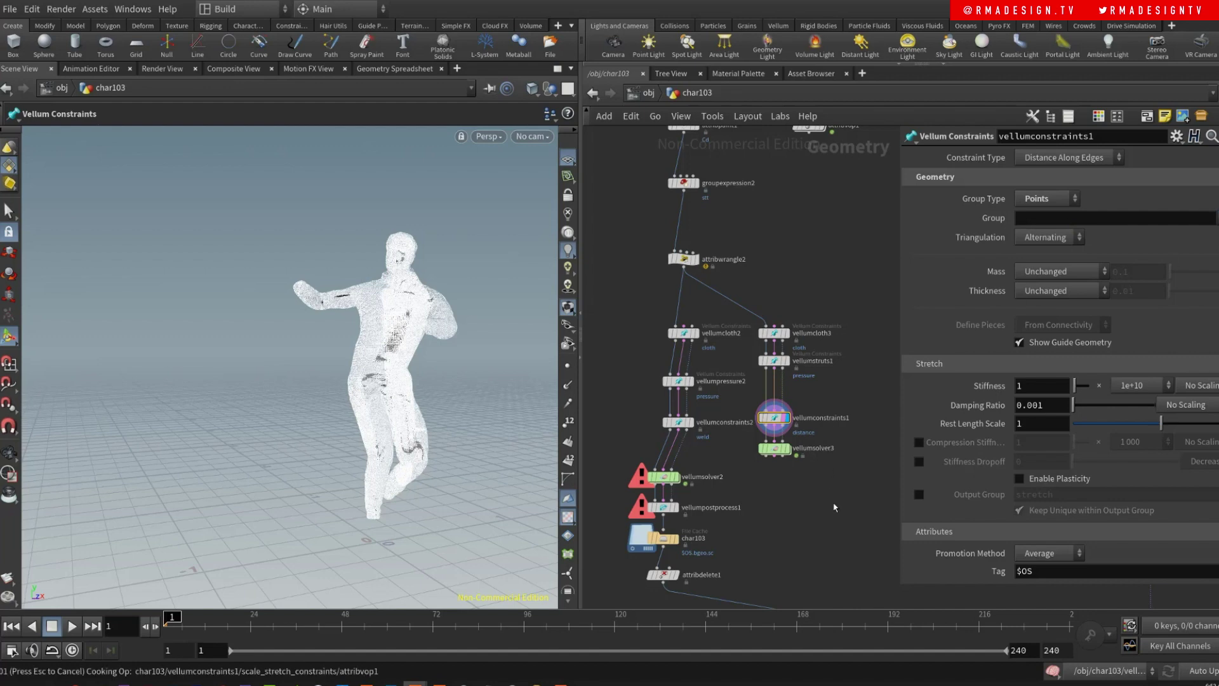
pyautogui.write('stt')
pyautogui.press('Return')
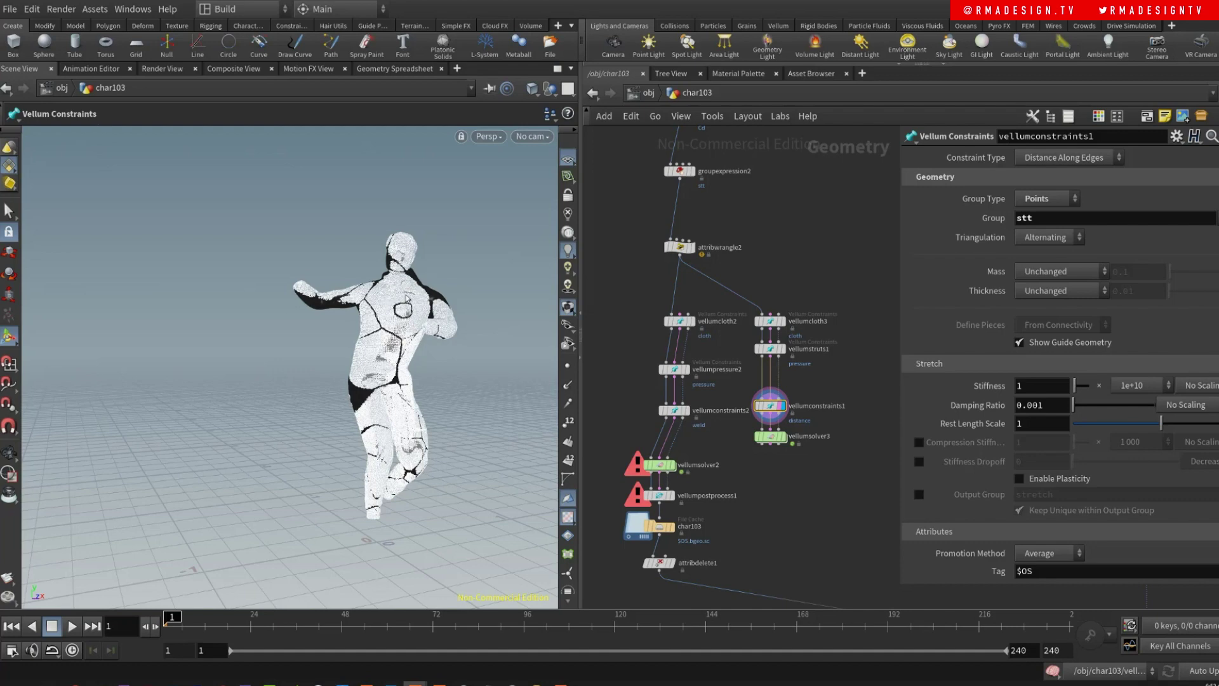
# - Check attribwrangle2's mass expression, display vellumsolver3, play its simulation and return to frame 1
pyautogui.moveTo(628, 216); pyautogui.dragTo(724, 261)
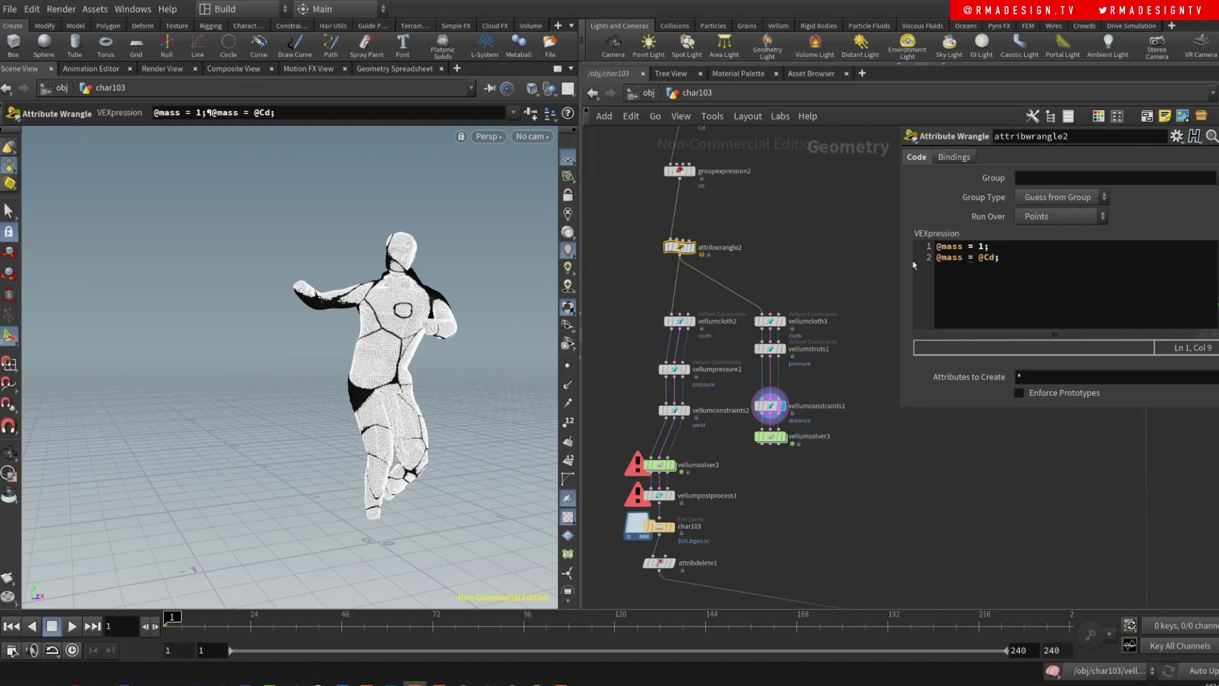
pyautogui.click(817, 521)
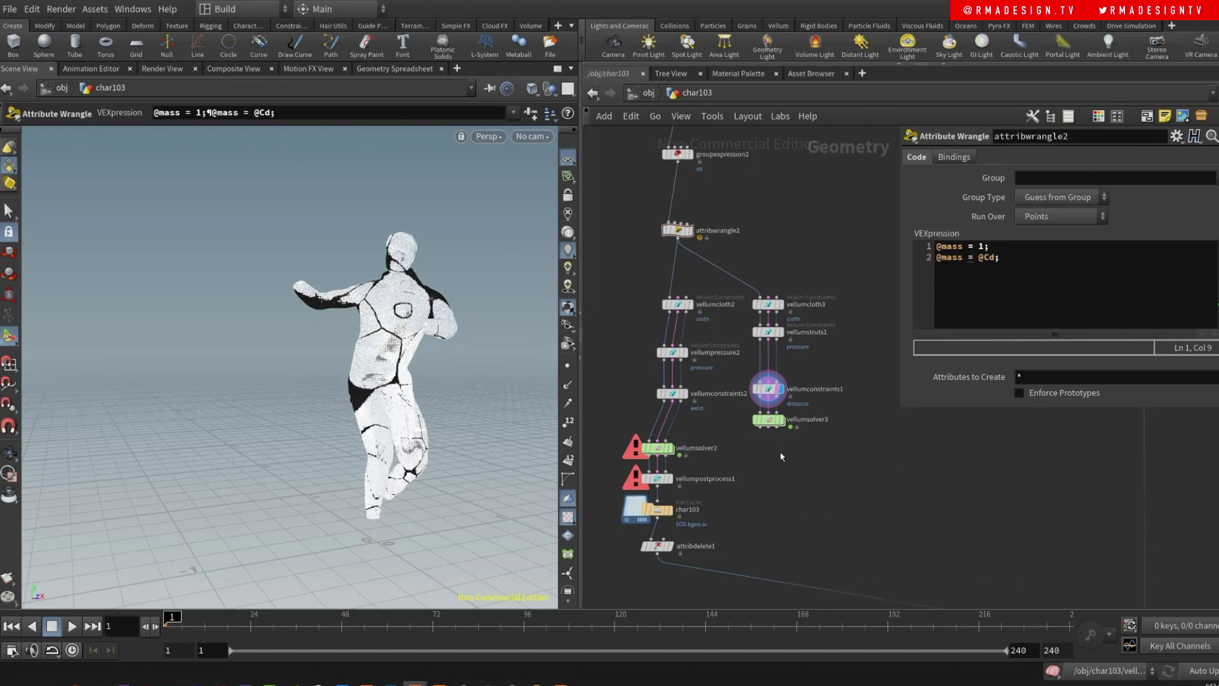
pyautogui.click(781, 419)
pyautogui.scroll(3, 787, 422)
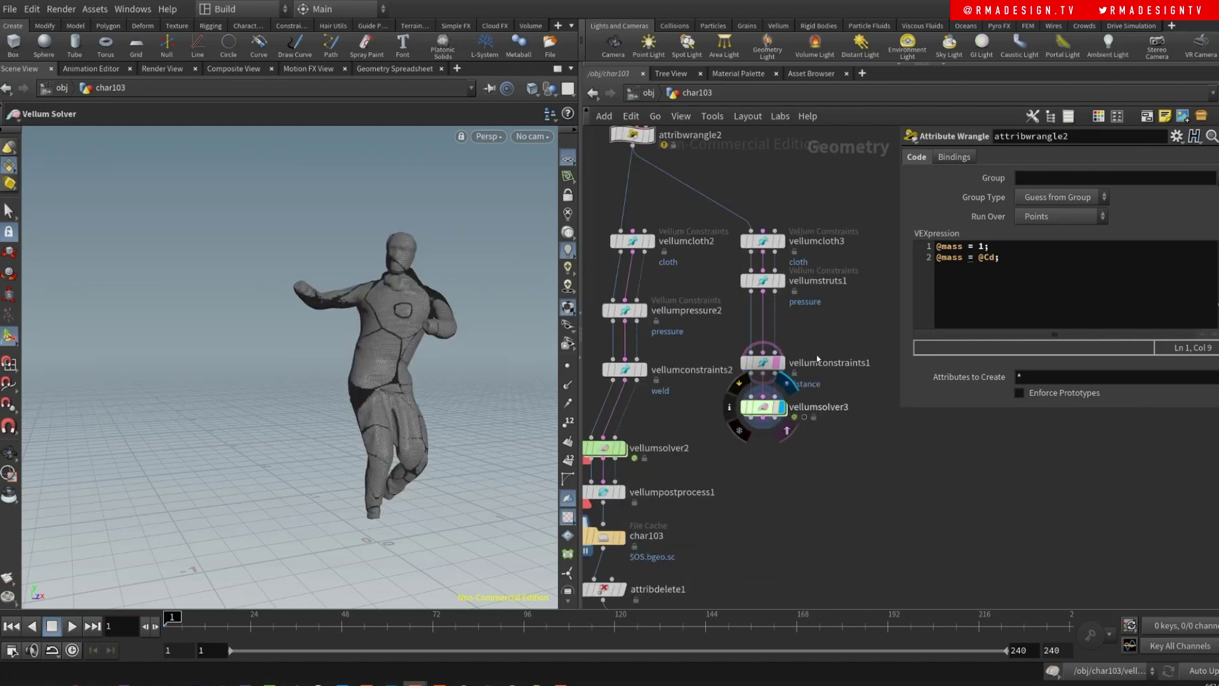
pyautogui.click(72, 626)
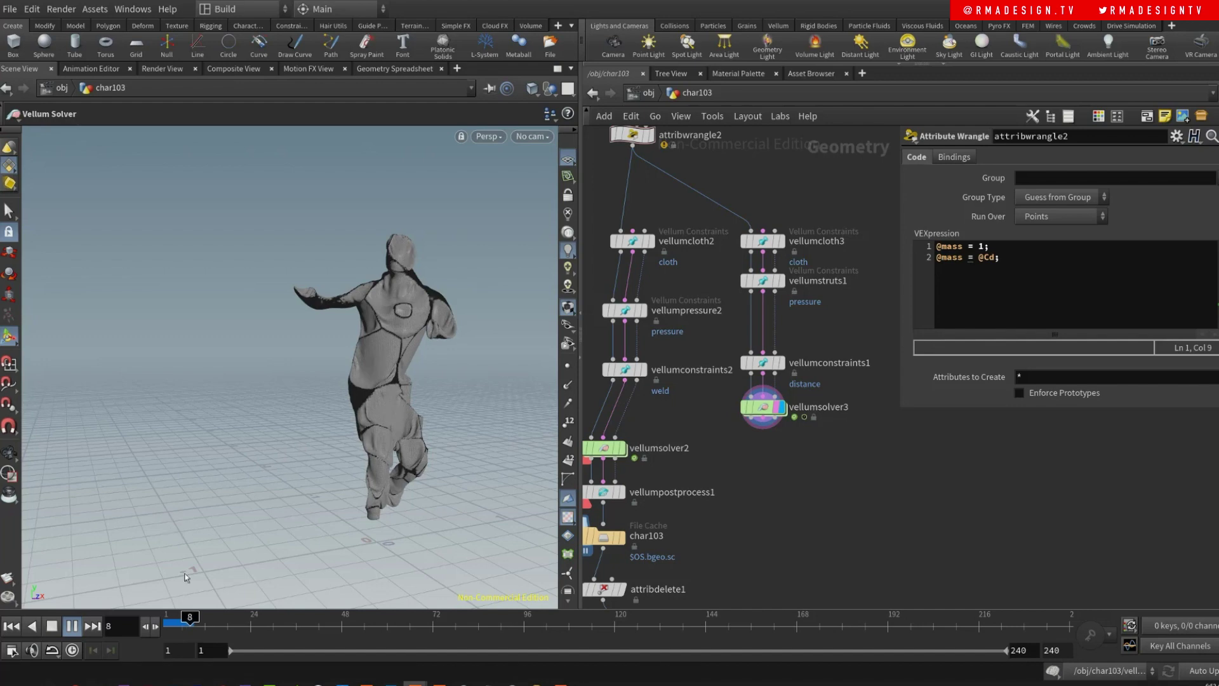
pyautogui.moveTo(183, 622); pyautogui.dragTo(168, 622)
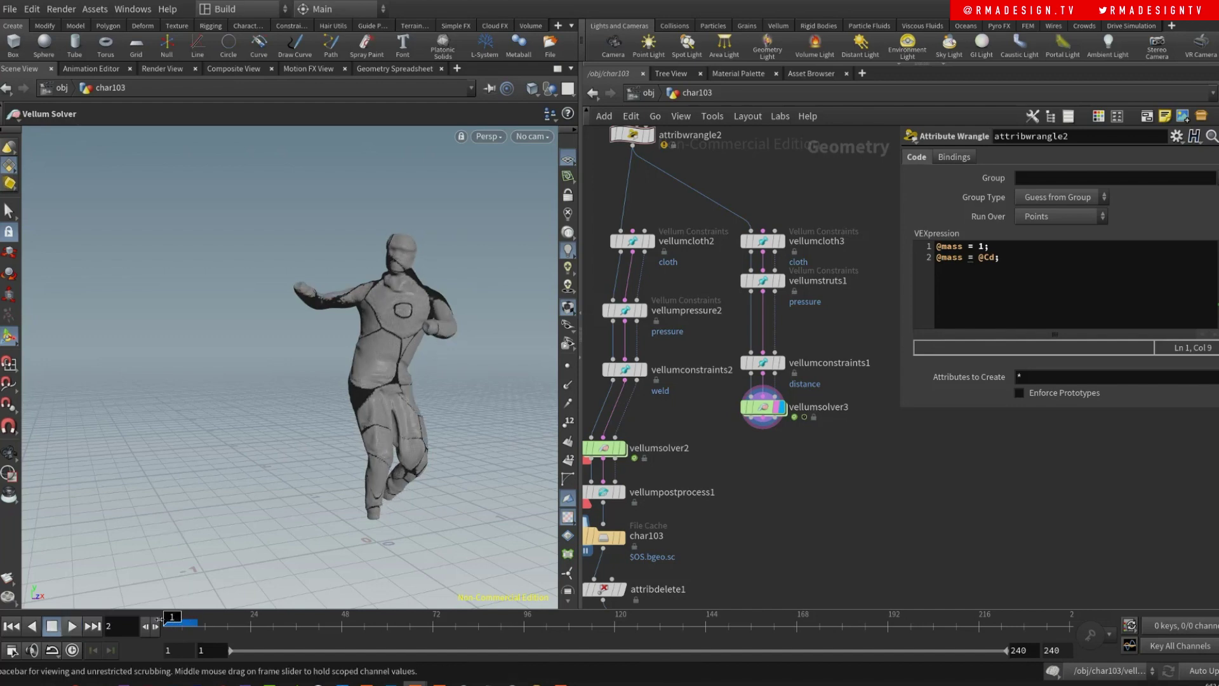
# - Set the Y gravity of vellumsolver3 to 0
pyautogui.click(764, 407)
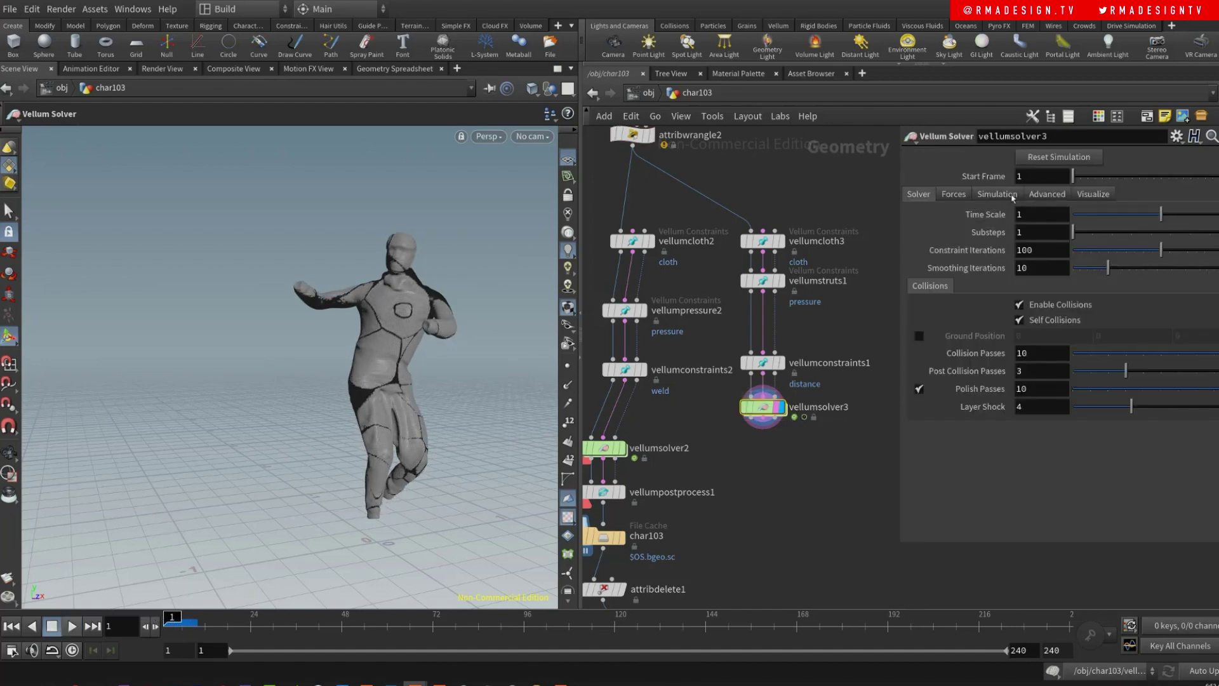
pyautogui.click(954, 194)
pyautogui.doubleClick(1118, 214)
pyautogui.write('0')
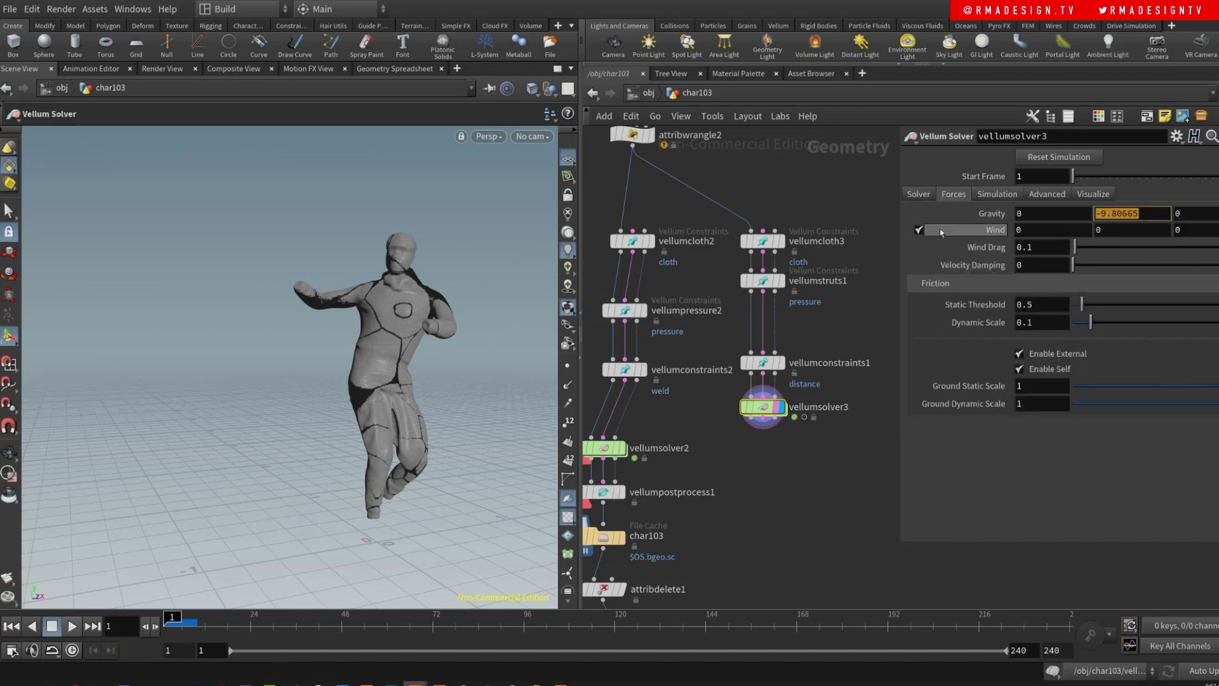
pyautogui.press('Return')
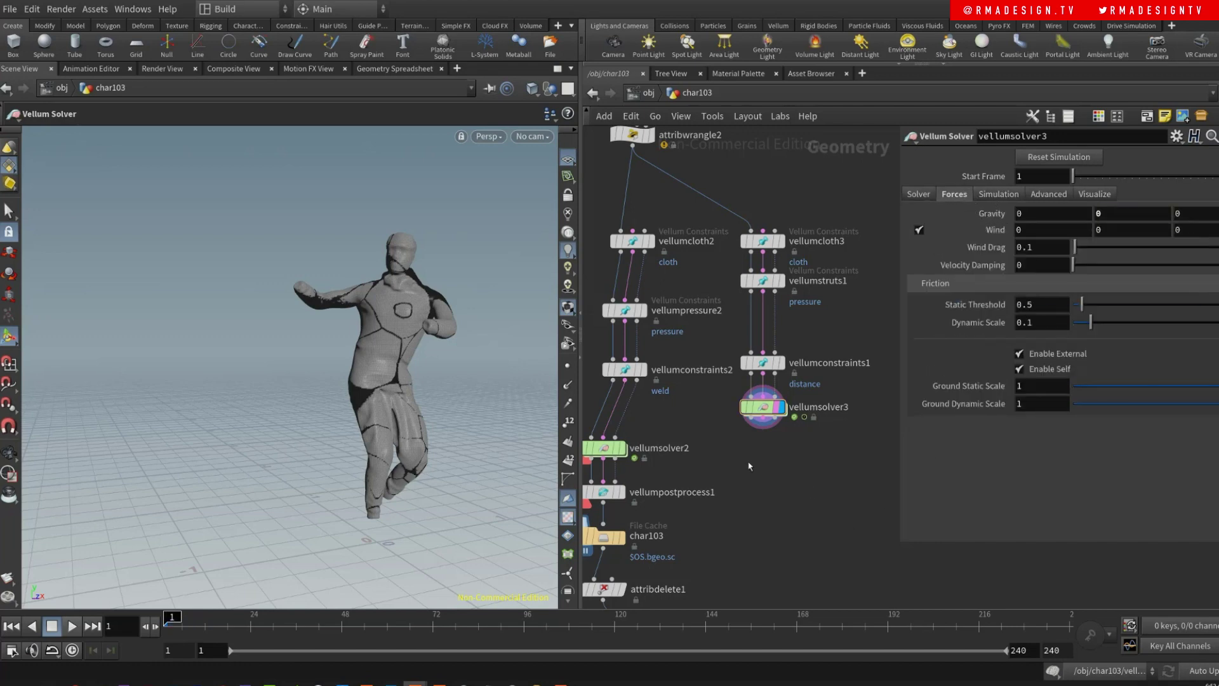
# - Compare vellumpressure2's stretch settings and set vellumstruts1's stiffness multiplier to 1e+10
pyautogui.click(673, 311)
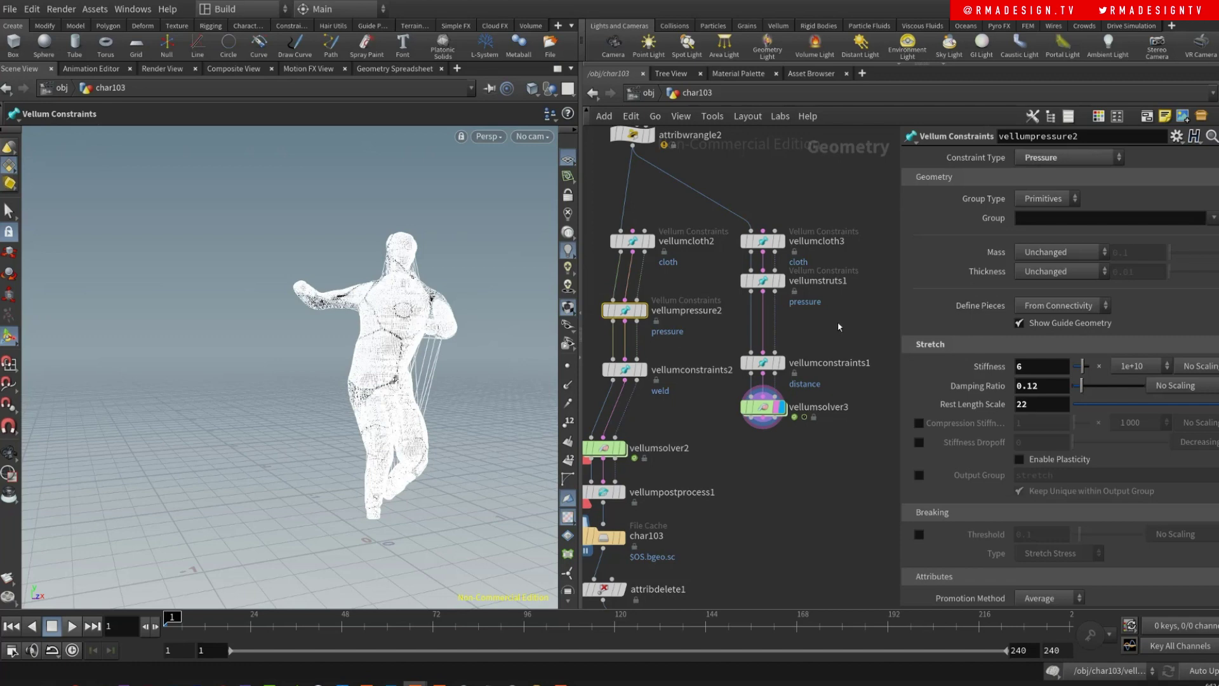
pyautogui.moveTo(838, 321); pyautogui.dragTo(764, 286)
pyautogui.click(1154, 372)
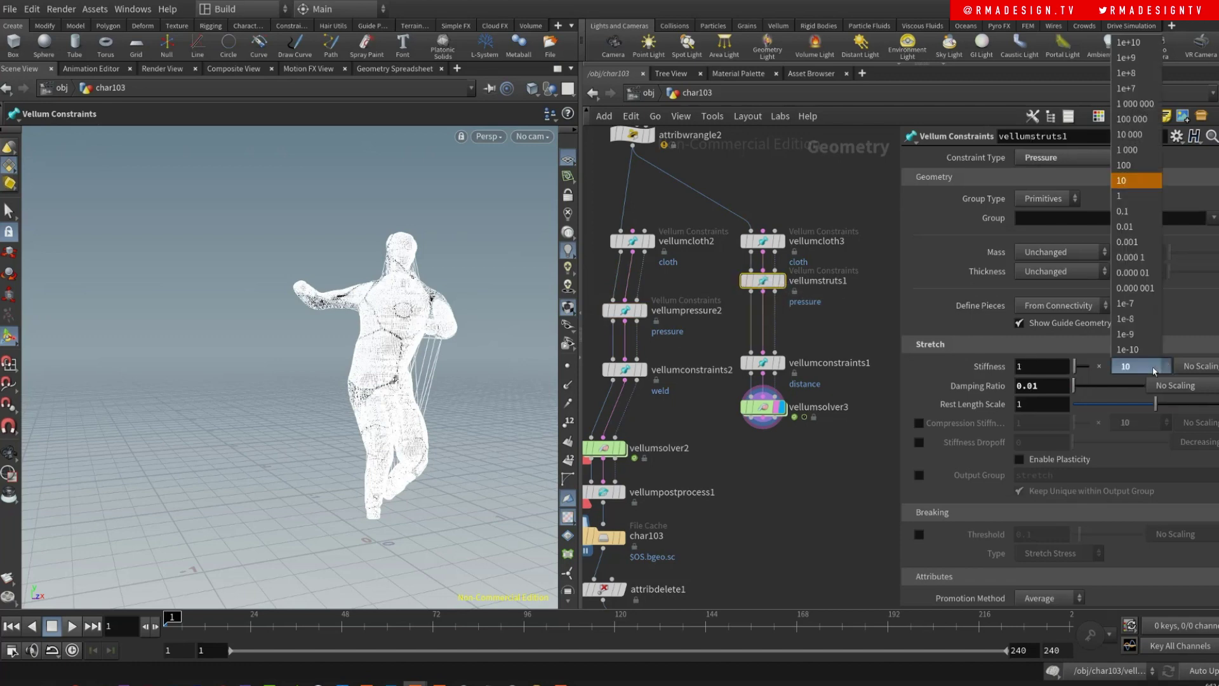
pyautogui.click(1129, 42)
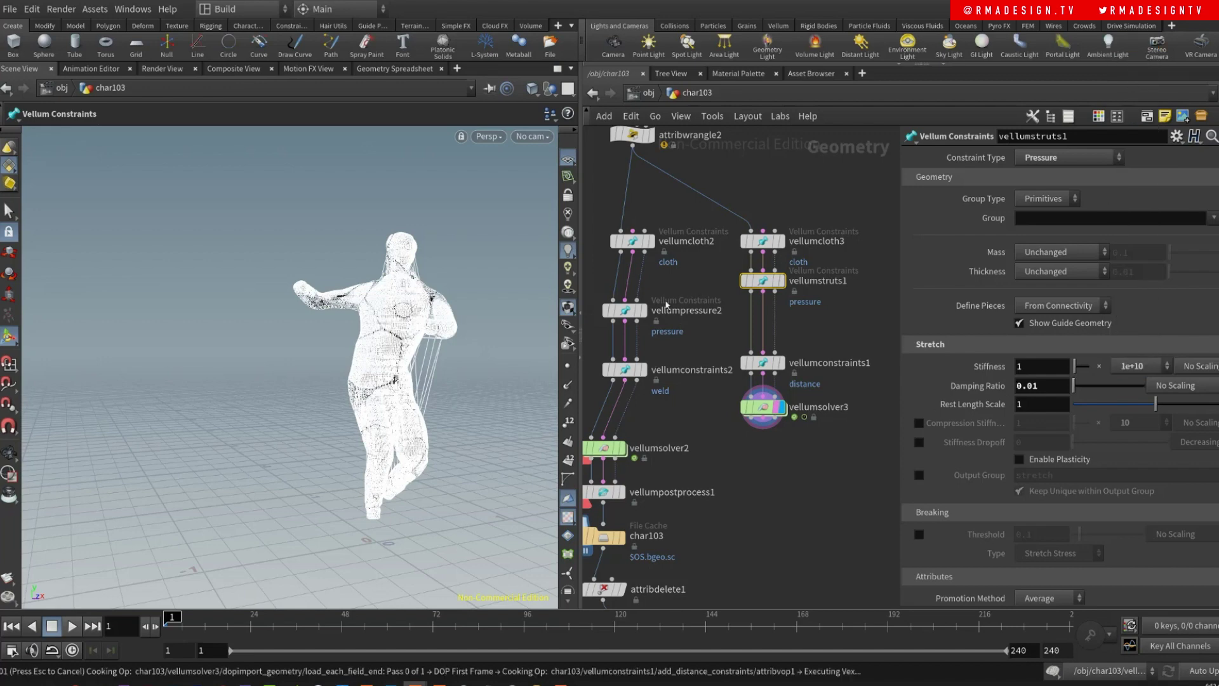
# - Match vellumstruts1's rest length scale to vellumpressure2 by setting it to 22
pyautogui.click(729, 312)
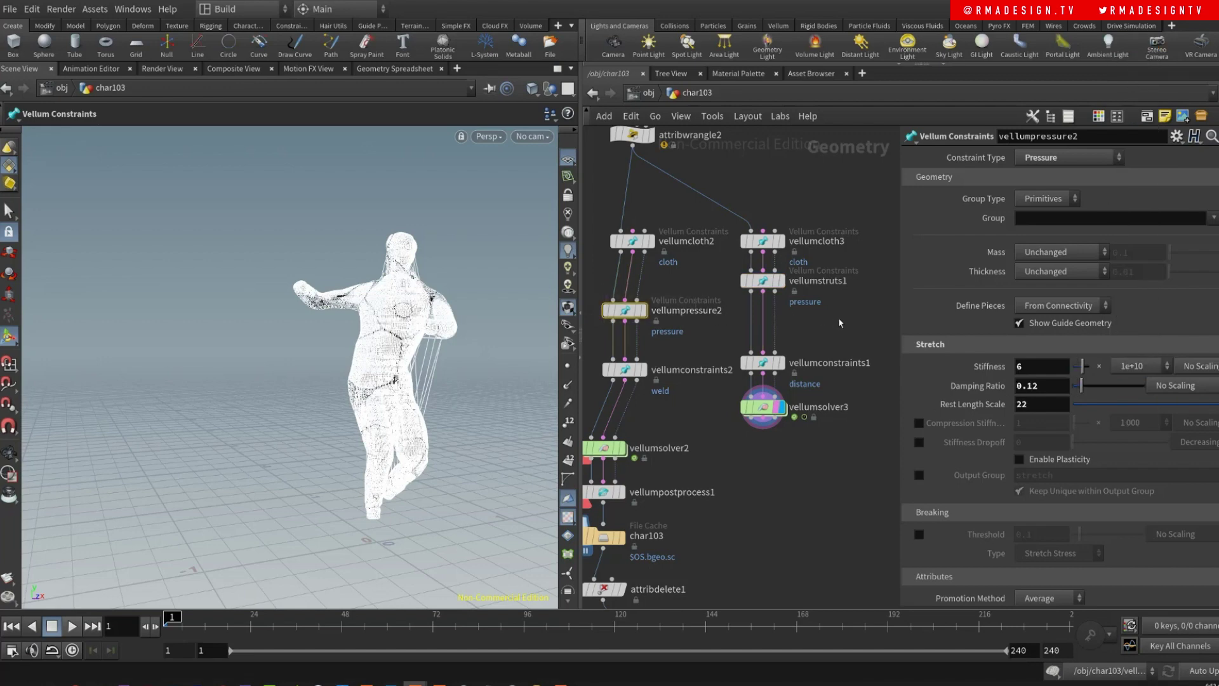
pyautogui.moveTo(838, 317); pyautogui.dragTo(741, 280)
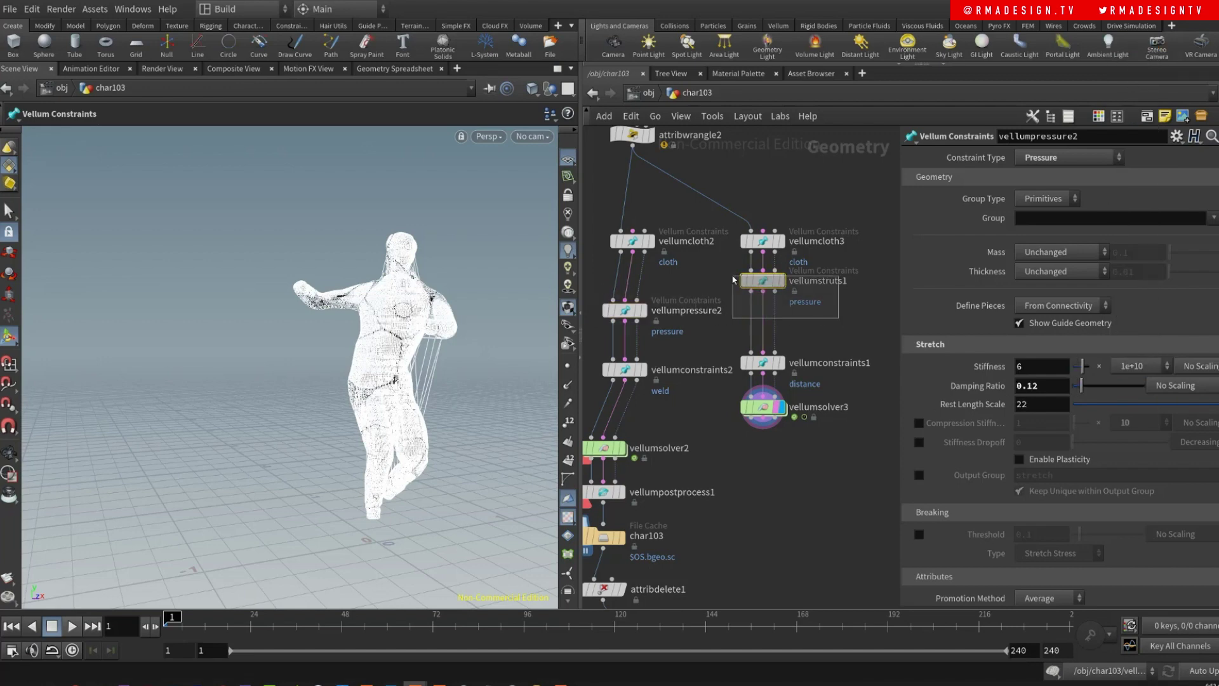
pyautogui.click(1029, 404)
pyautogui.press('BackSpace')
pyautogui.write('22')
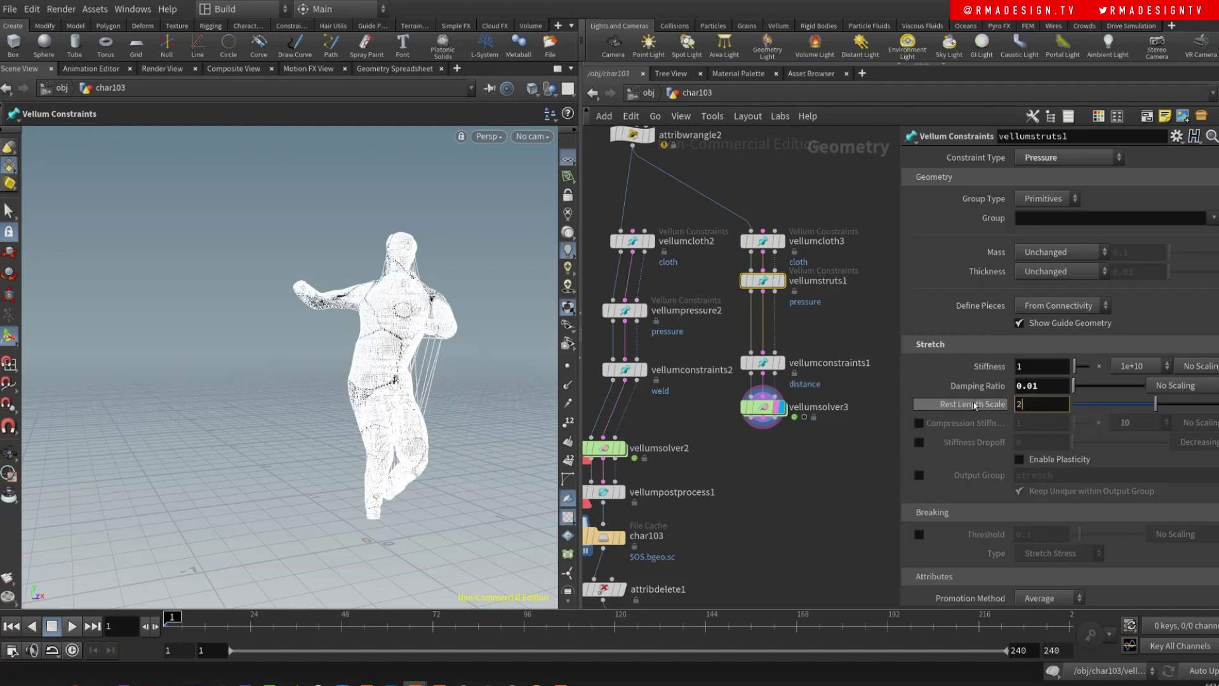
pyautogui.press('Return')
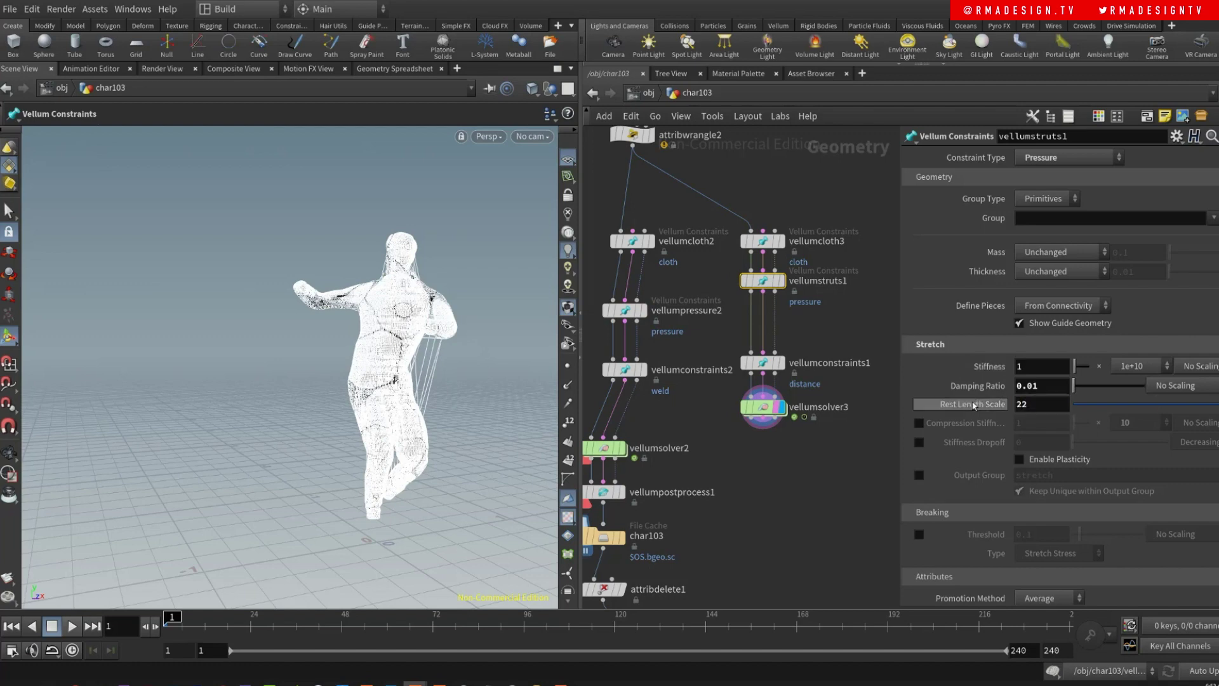
# - Match vellumstruts1's damping ratio to vellumpressure2 by setting it to 0.12
pyautogui.click(628, 321)
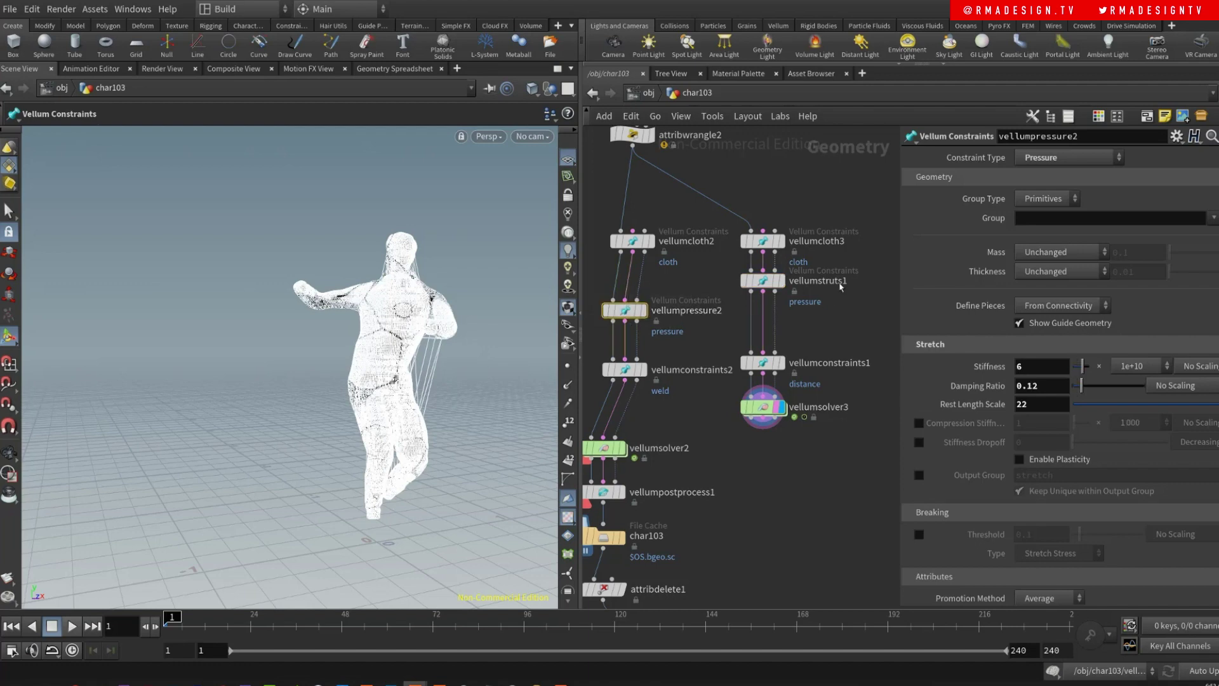
pyautogui.click(762, 280)
pyautogui.doubleClick(1028, 386)
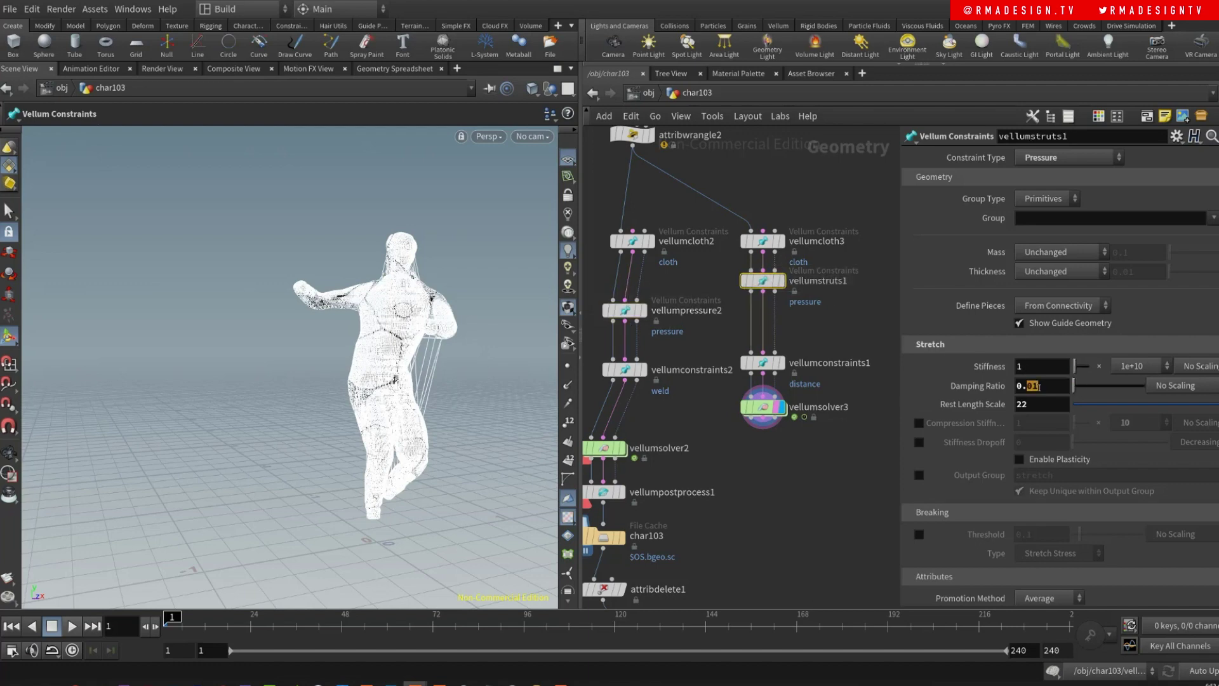
pyautogui.write('0.12')
pyautogui.press('Return')
# - Play the vellumsolver3 simulation for a few frames, interrupt it and go back to frame 1
pyautogui.click(72, 627)
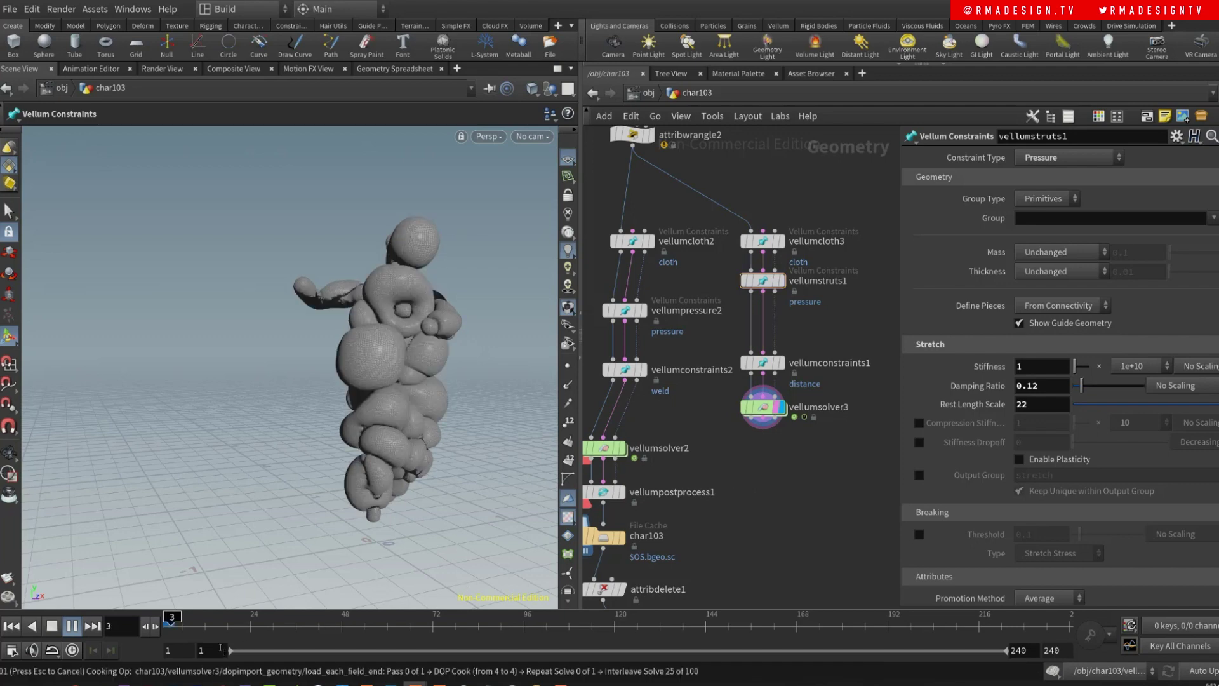
pyautogui.press('Escape')
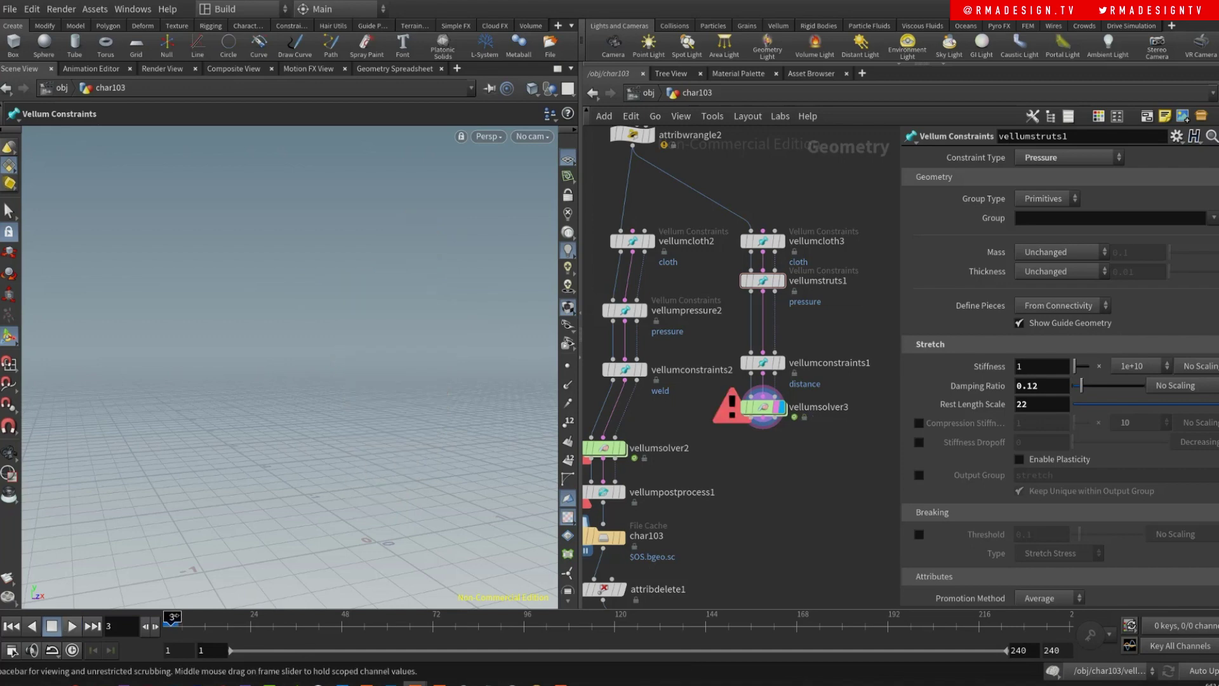
pyautogui.click(170, 615)
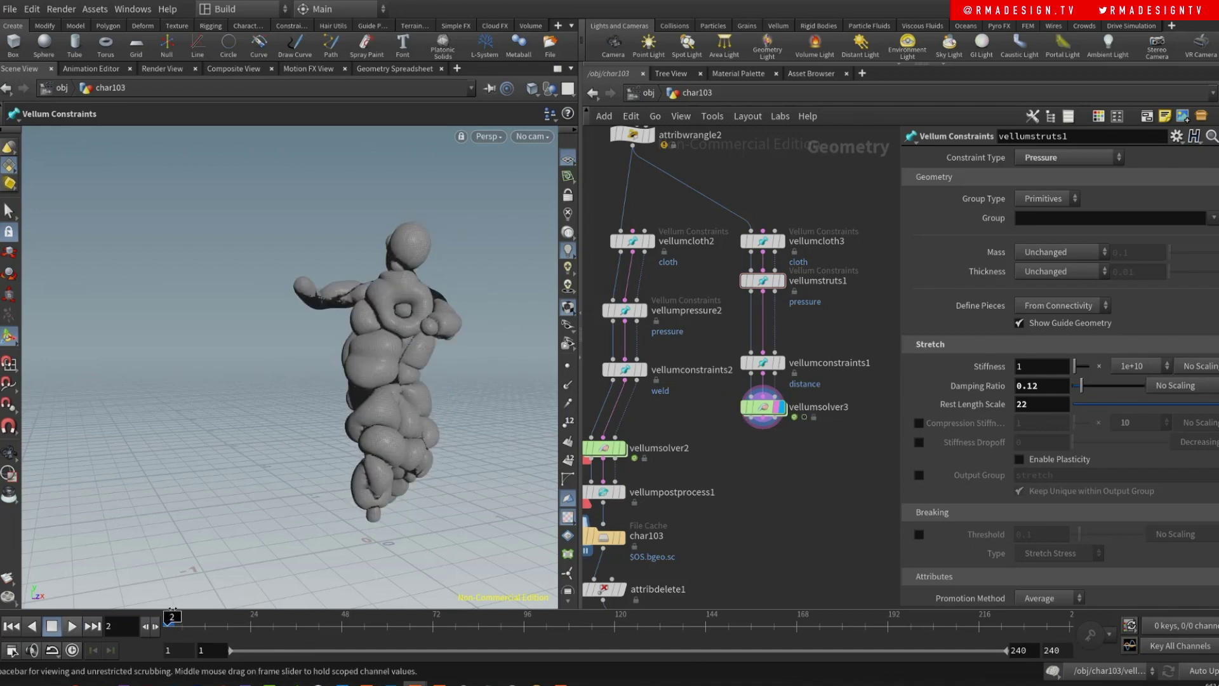
pyautogui.click(169, 615)
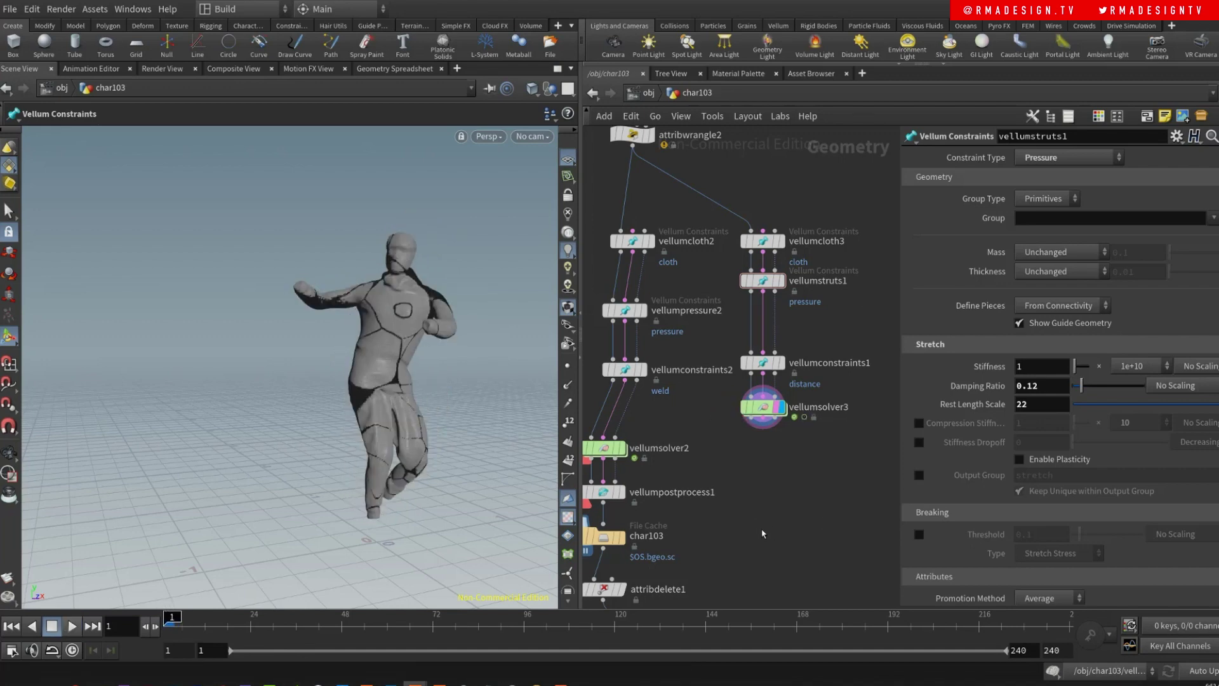
# - Connect sphere1 to the first input of attribvop4 in place of the character mesh and display attribvop4
pyautogui.scroll(-5, 763, 534)
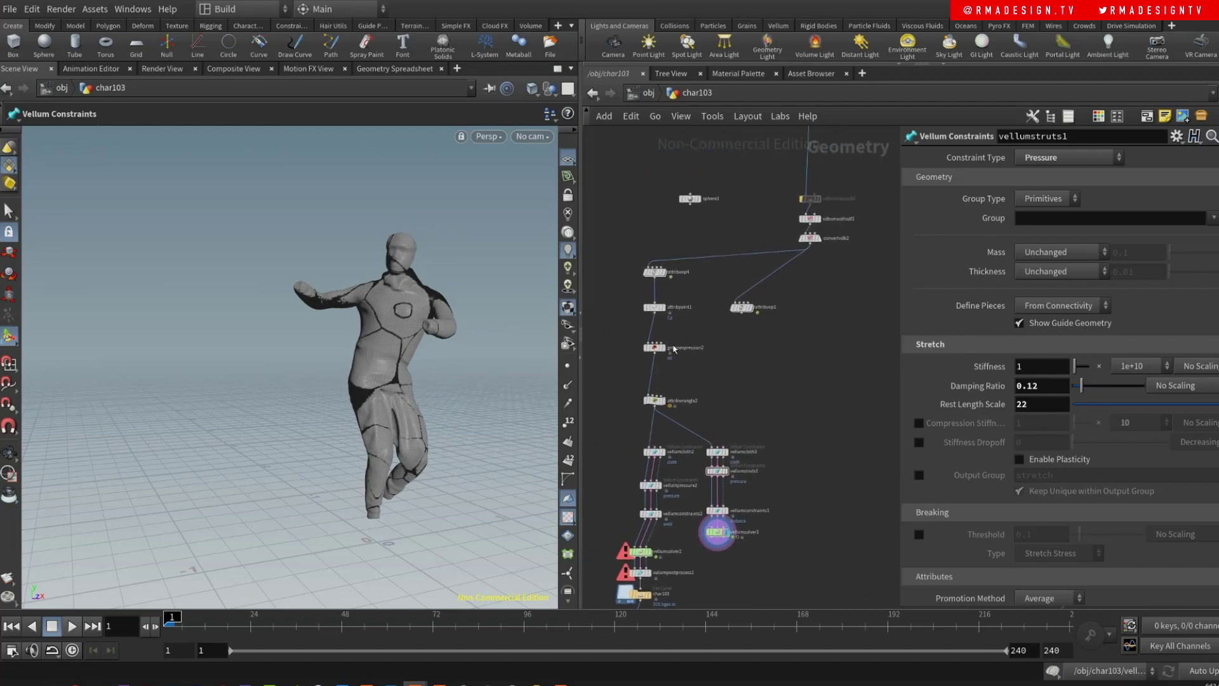
pyautogui.scroll(2, 666, 236)
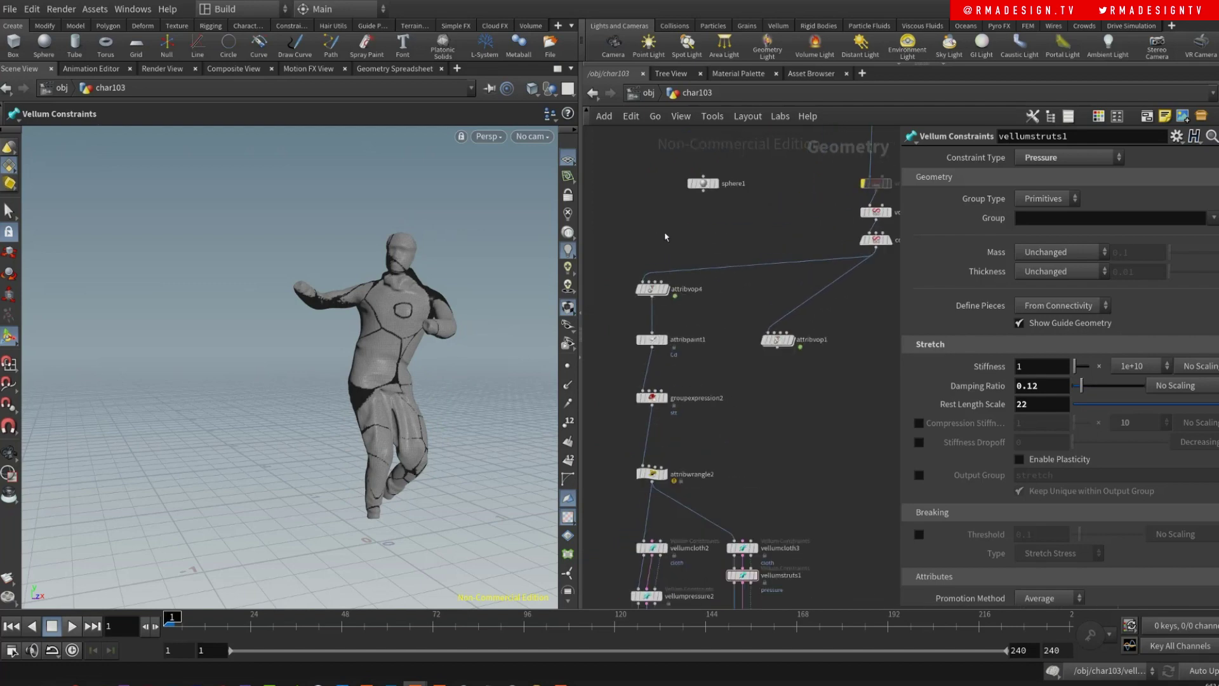
pyautogui.click(703, 190)
pyautogui.click(642, 280)
pyautogui.click(667, 291)
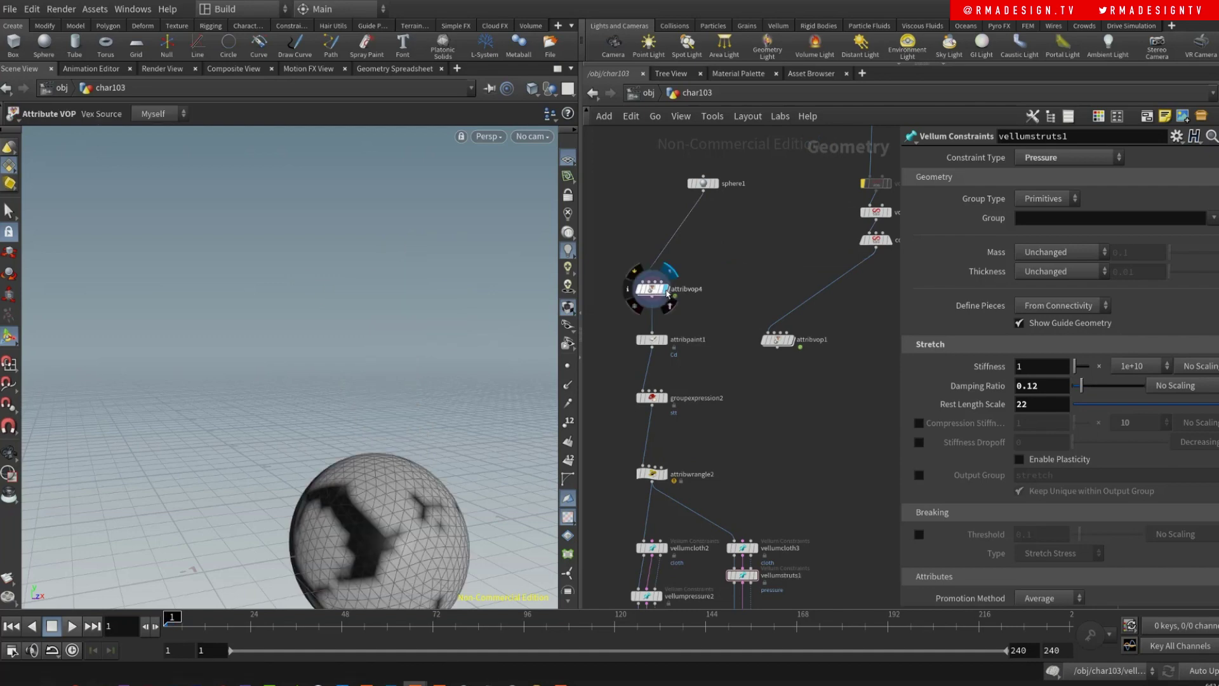
# - Set sphere1's frequency to 200 and review the finer coloured sphere in the viewport
pyautogui.click(703, 183)
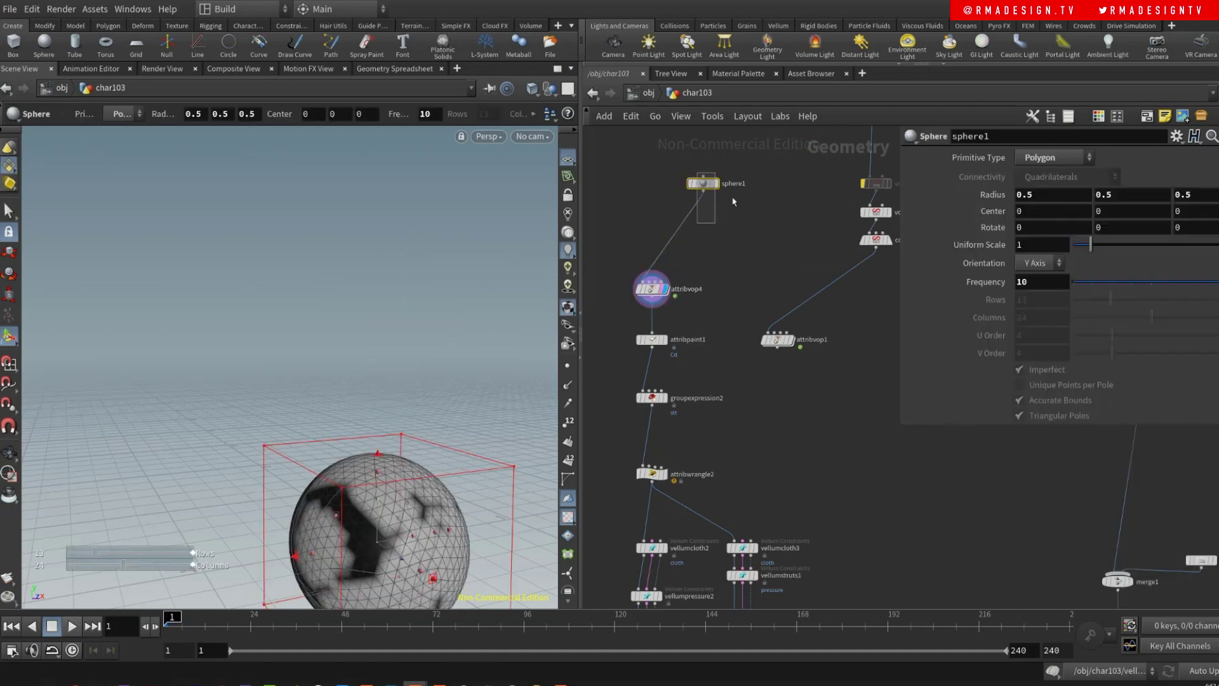
pyautogui.click(1041, 281)
pyautogui.write('200')
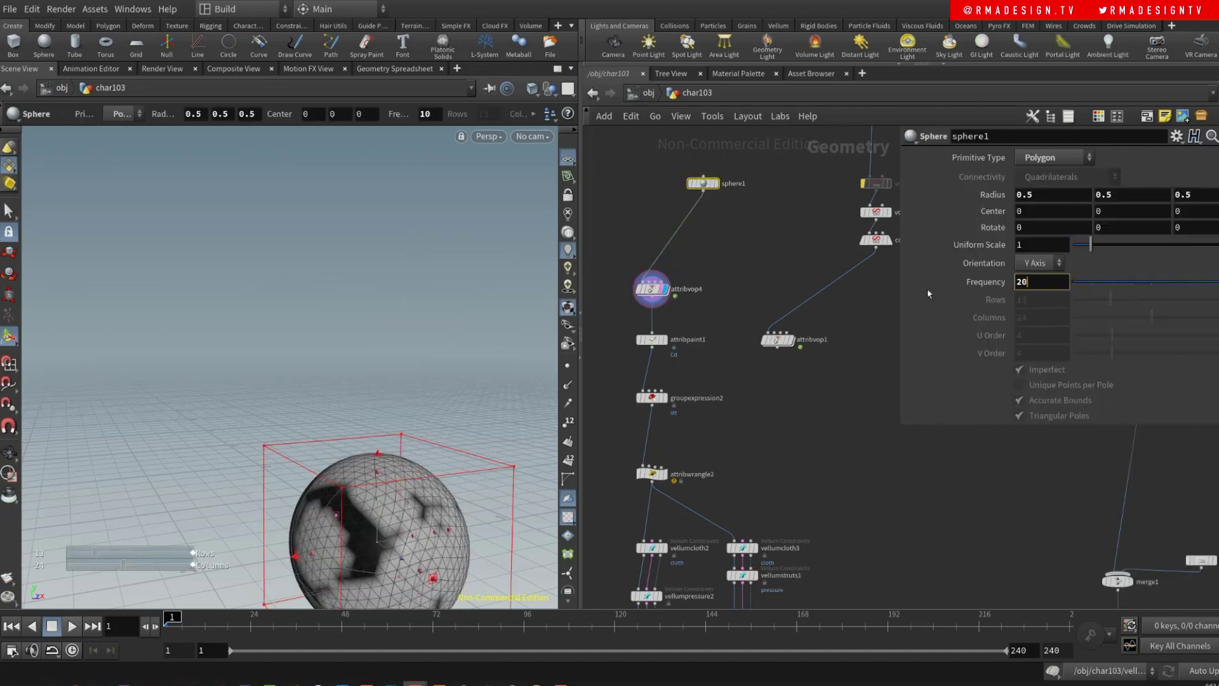
pyautogui.press('Return')
pyautogui.press('Escape')
pyautogui.press('h')
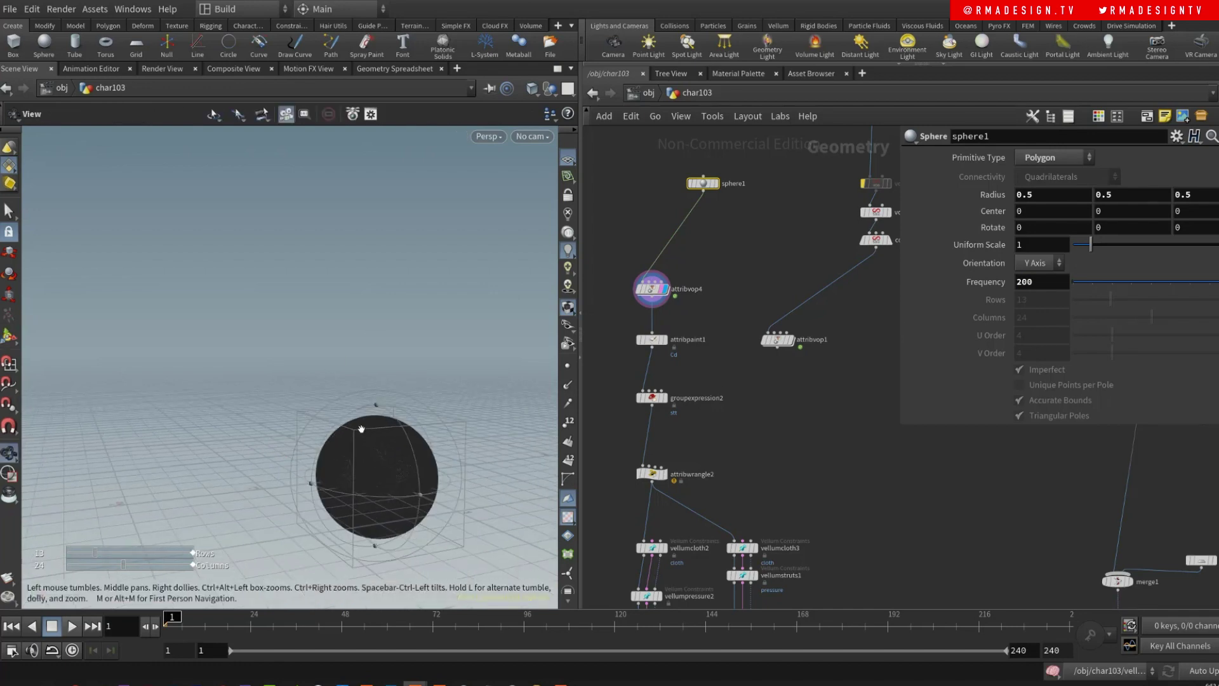
pyautogui.press('Return')
pyautogui.moveTo(798, 441); pyautogui.dragTo(800, 325, button='middle')
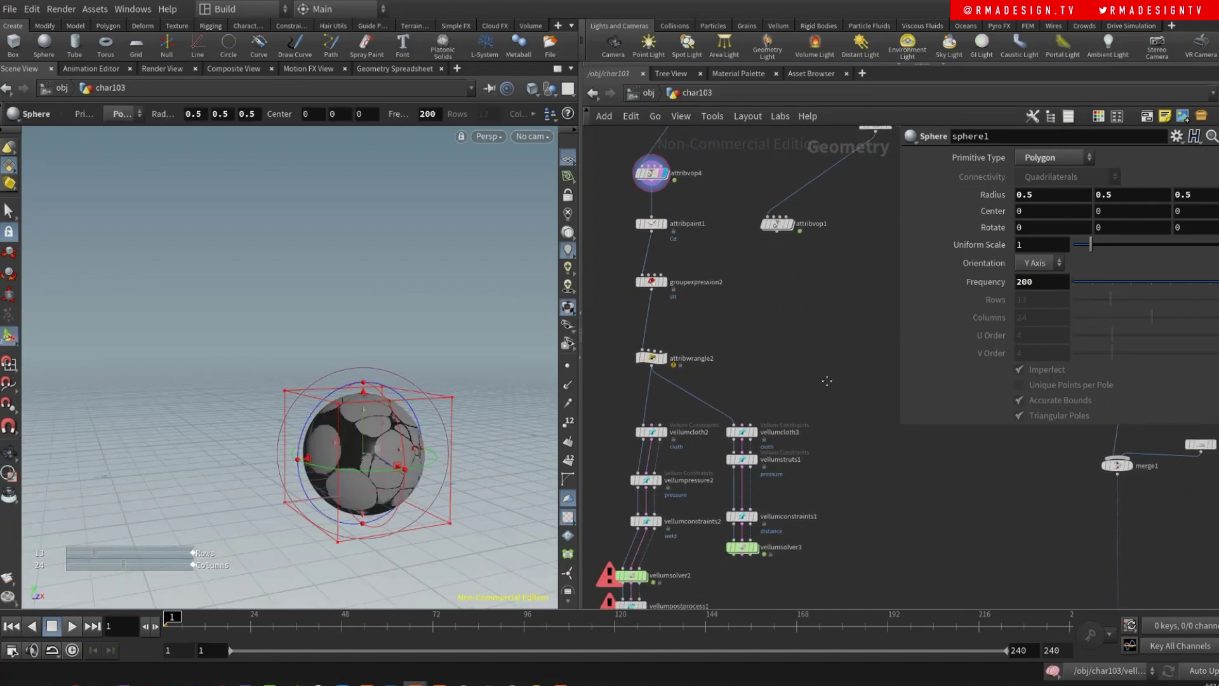
pyautogui.moveTo(827, 381); pyautogui.dragTo(824, 348, button='middle')
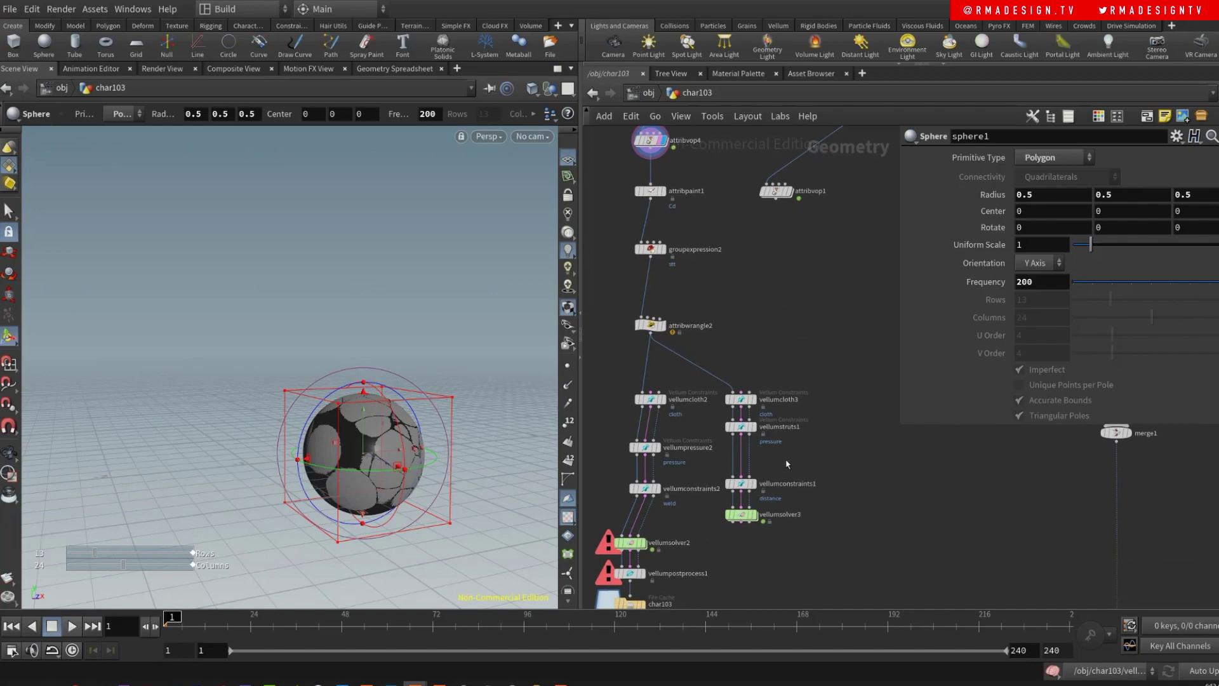
# - Display vellumsolver3, play its simulation on the sphere and interrupt the cooking
pyautogui.click(753, 515)
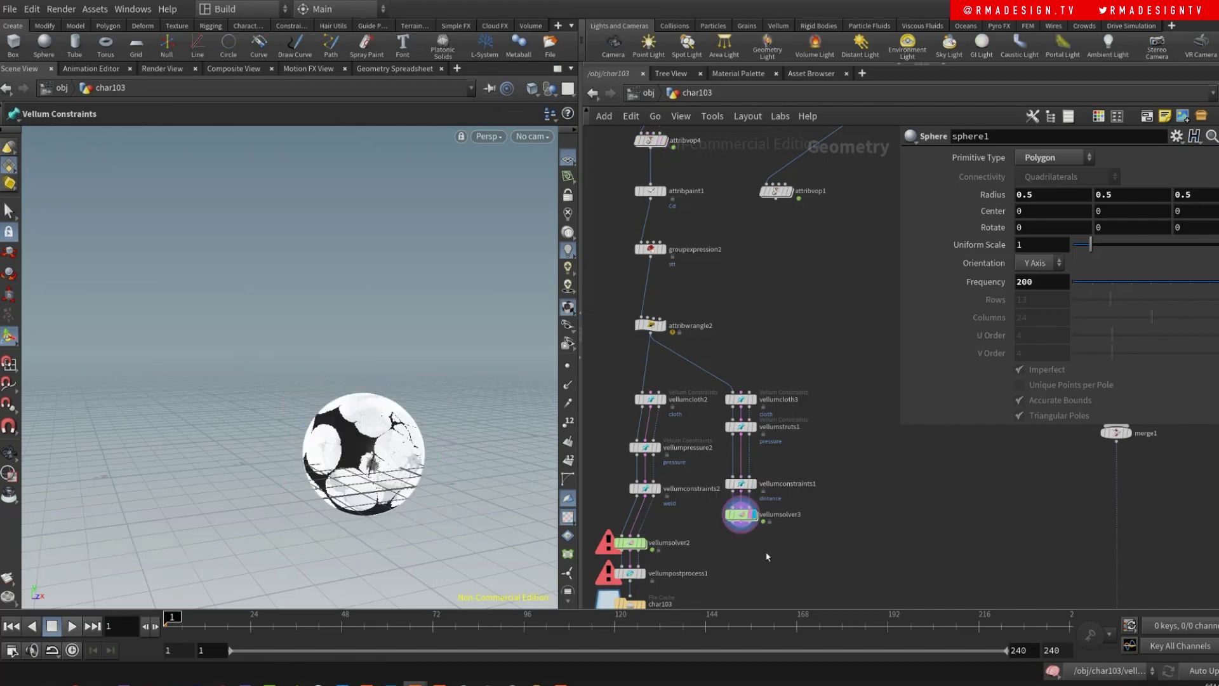
pyautogui.click(70, 626)
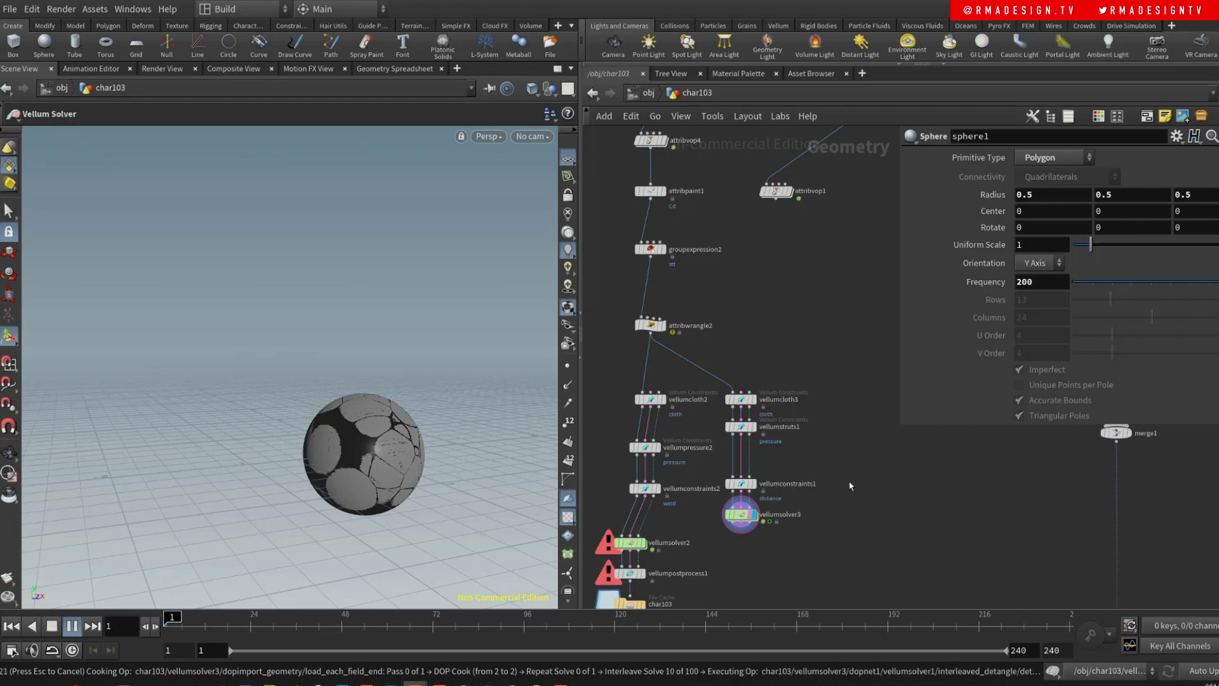
pyautogui.press('Escape')
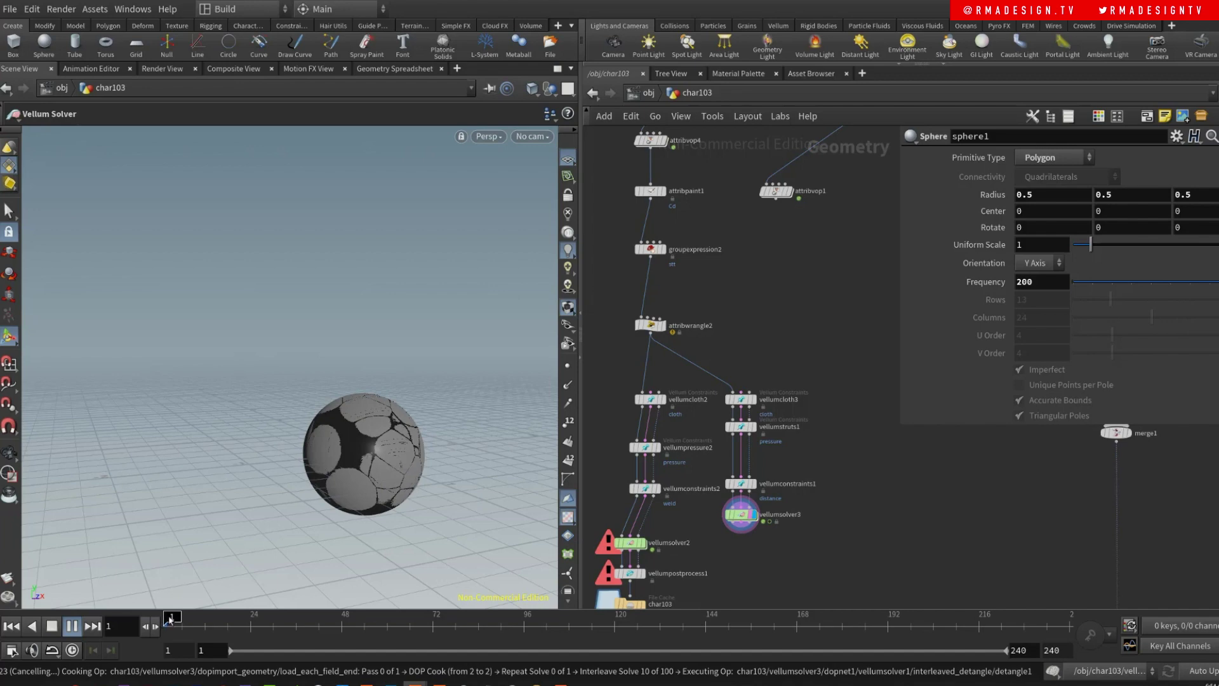
pyautogui.press('Escape')
# - Lower sphere1's frequency to 100 and finally to 50
pyautogui.scroll(4, 653, 285)
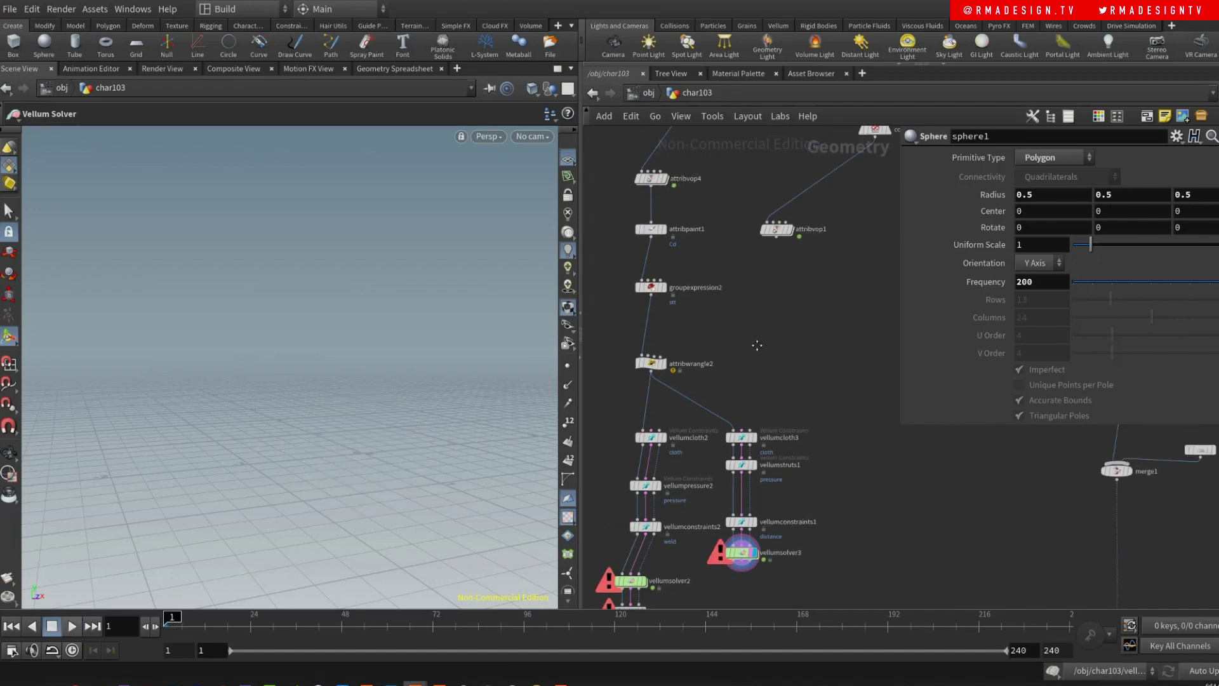
pyautogui.click(730, 141)
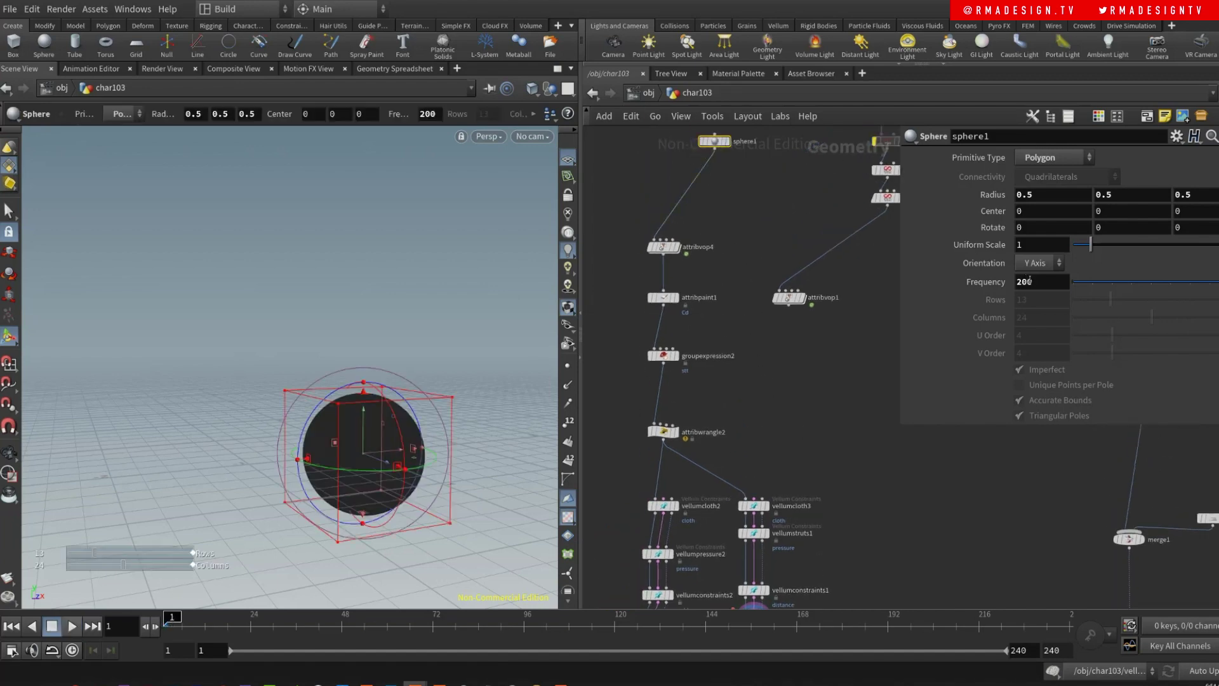
pyautogui.write('1')
pyautogui.press('Return')
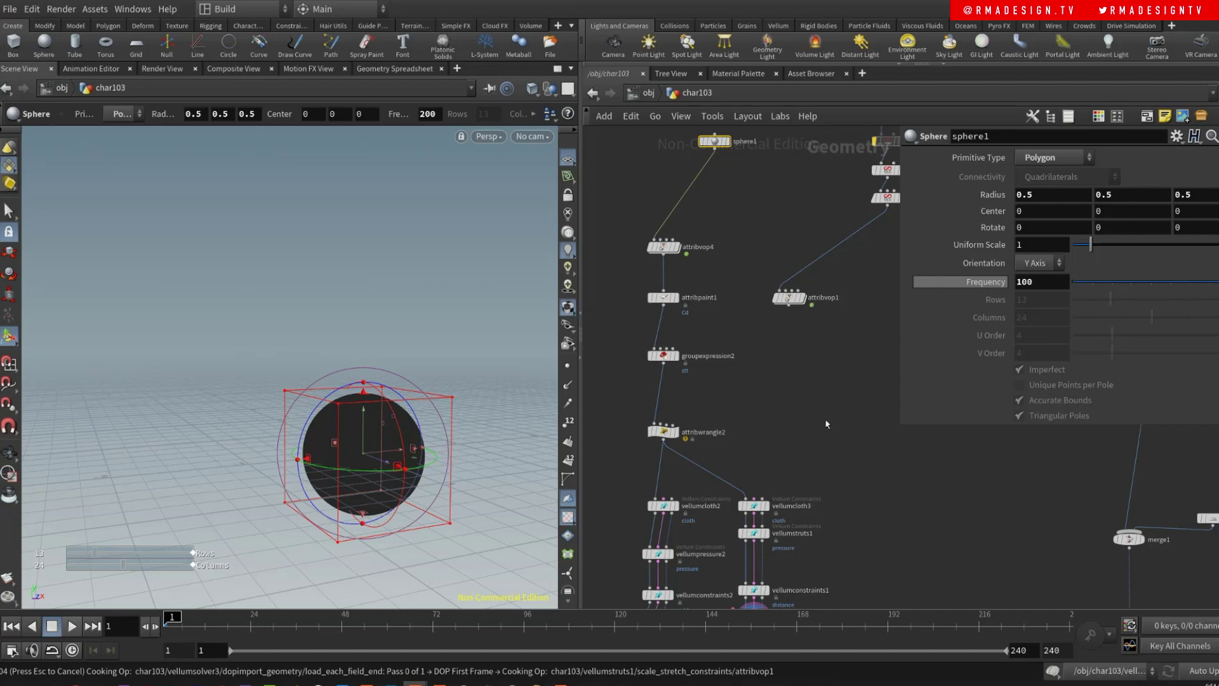
pyautogui.doubleClick(1049, 279)
pyautogui.write('50')
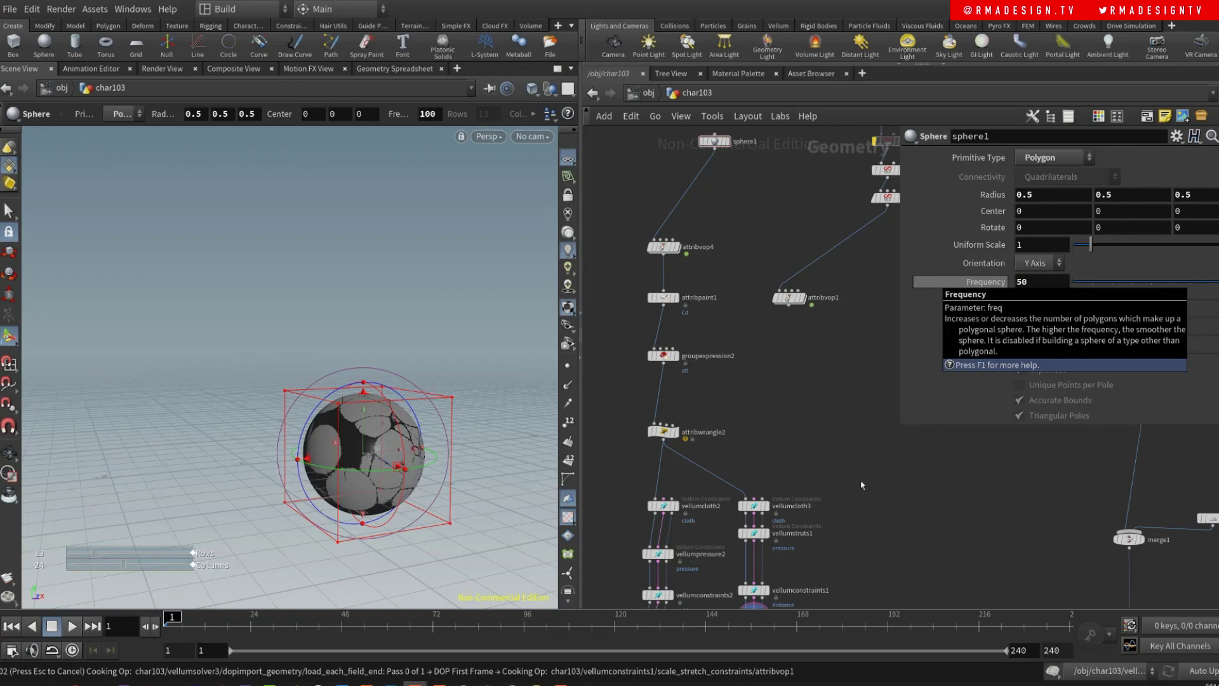
# - Play the vellumsolver3 simulation on the coarser sphere to about frame 13 and go back to frame 1
pyautogui.moveTo(851, 498); pyautogui.dragTo(821, 382, button='middle')
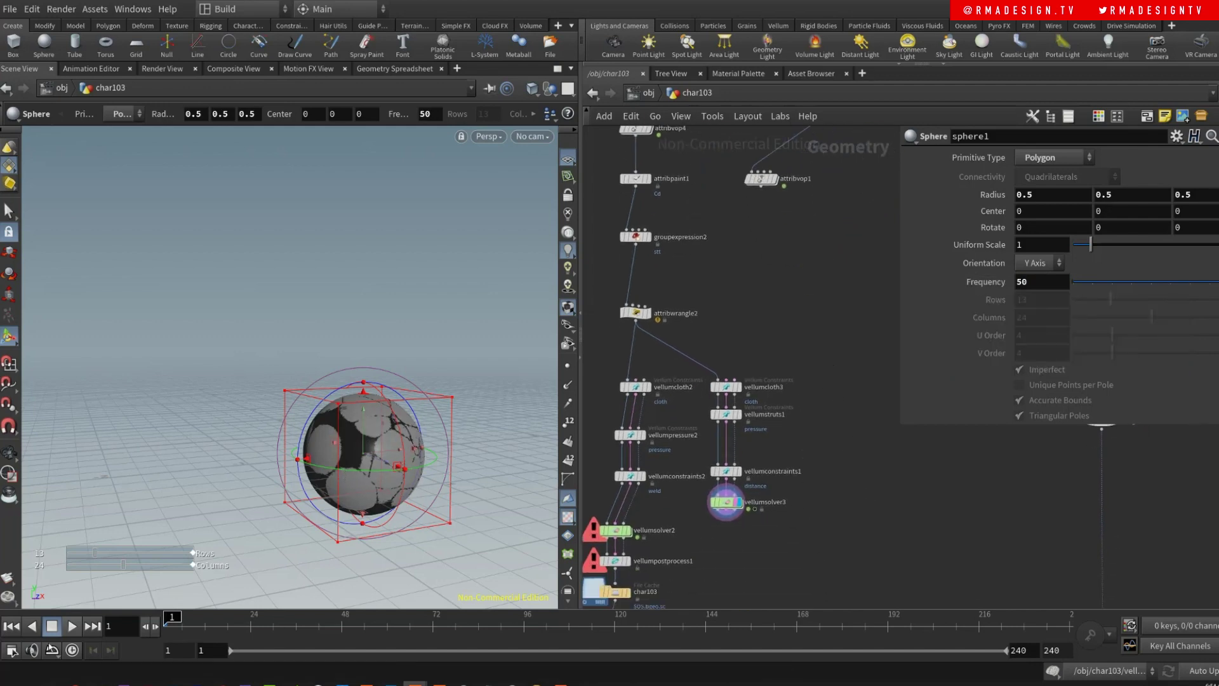
pyautogui.press('Up')
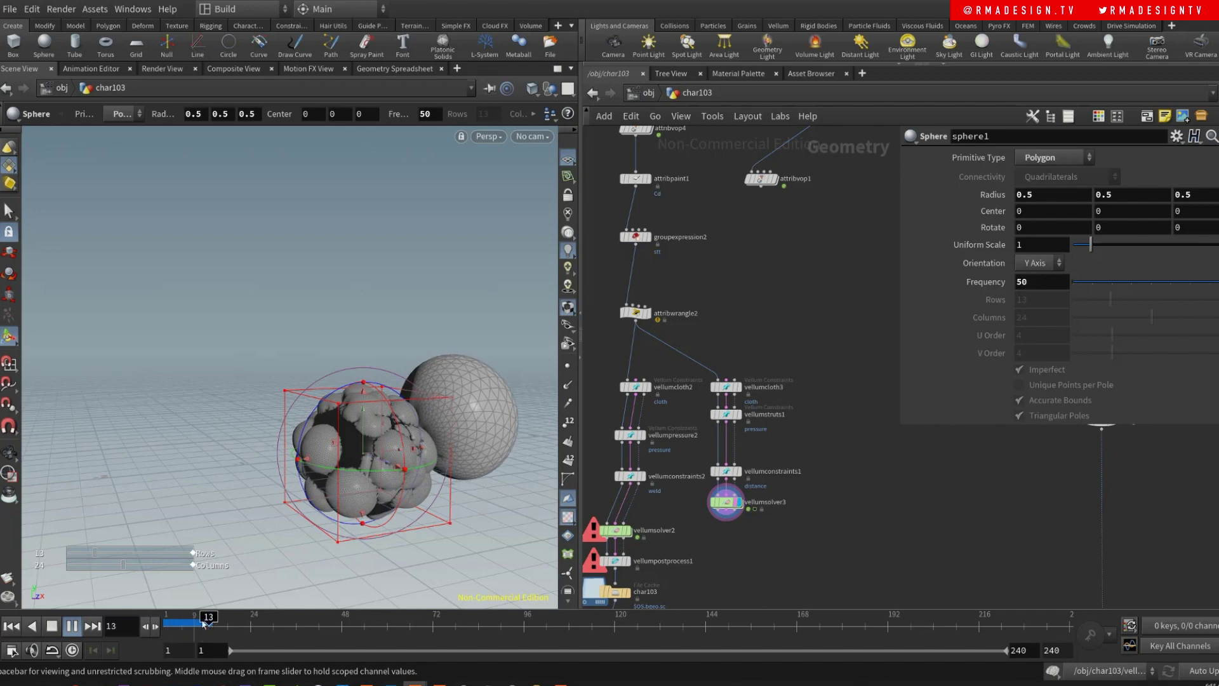
pyautogui.moveTo(202, 621); pyautogui.dragTo(162, 626)
# - Display and select vellumpostprocess1, play the sphere simulation for a few frames, interrupt it and return to frame 1
pyautogui.moveTo(802, 558); pyautogui.dragTo(812, 499, button='middle')
pyautogui.scroll(2, 709, 498)
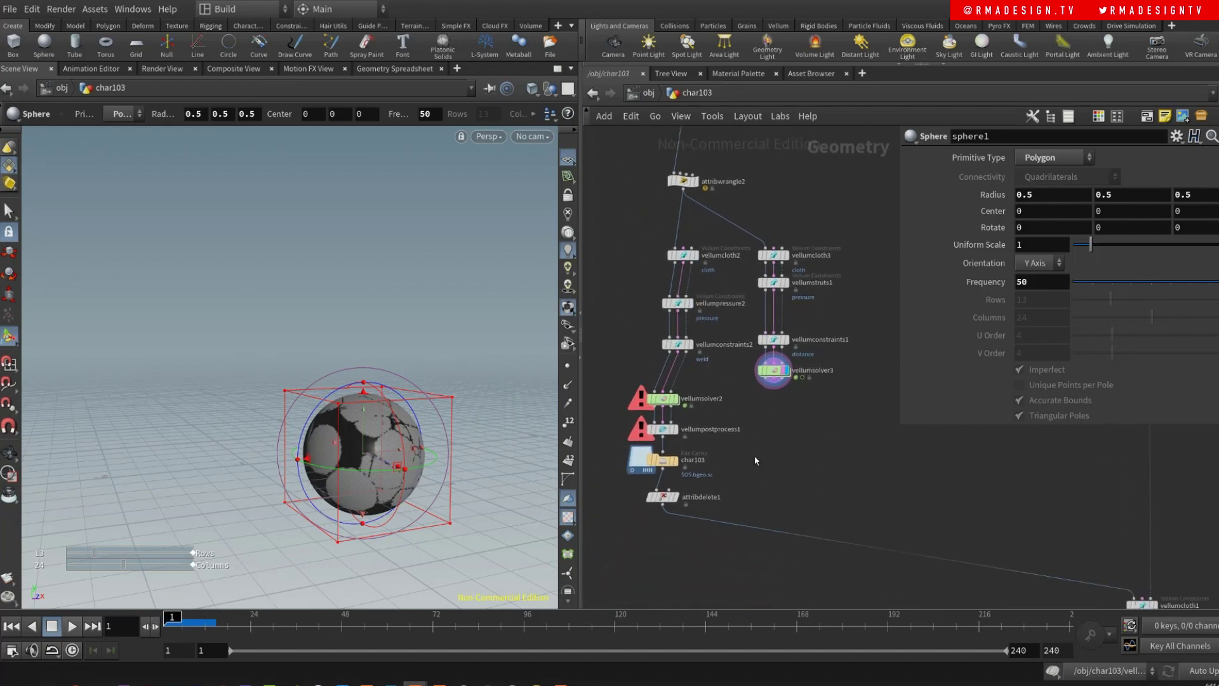
pyautogui.click(687, 432)
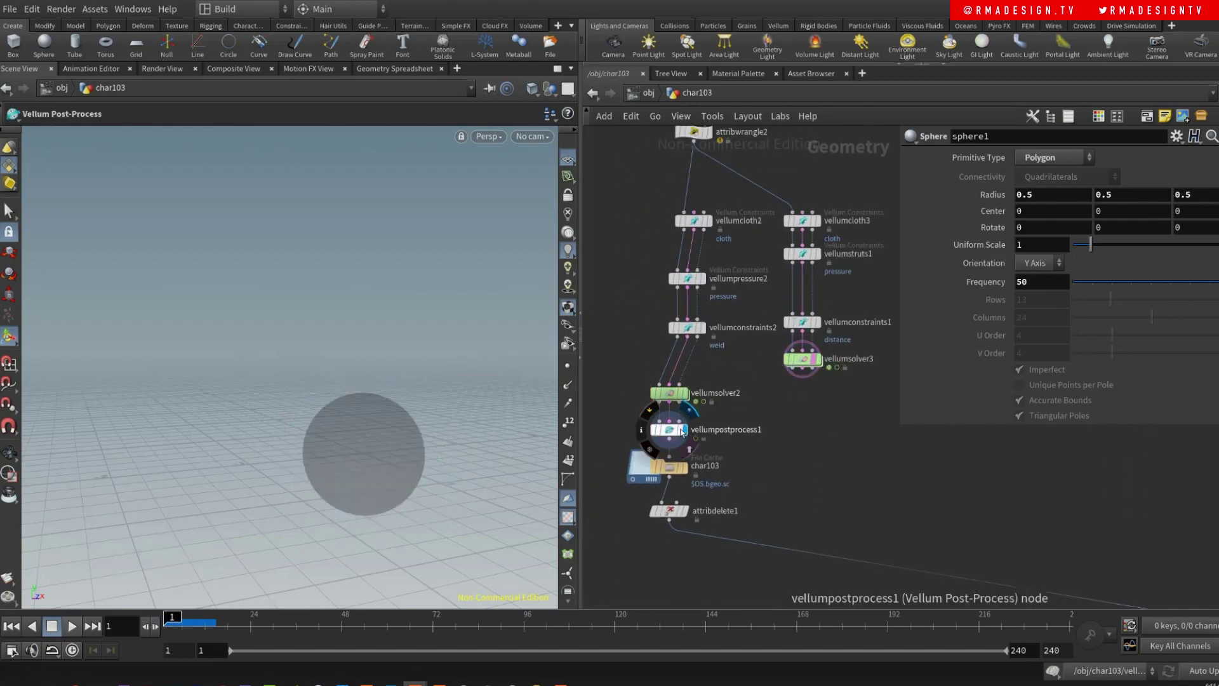
pyautogui.click(669, 429)
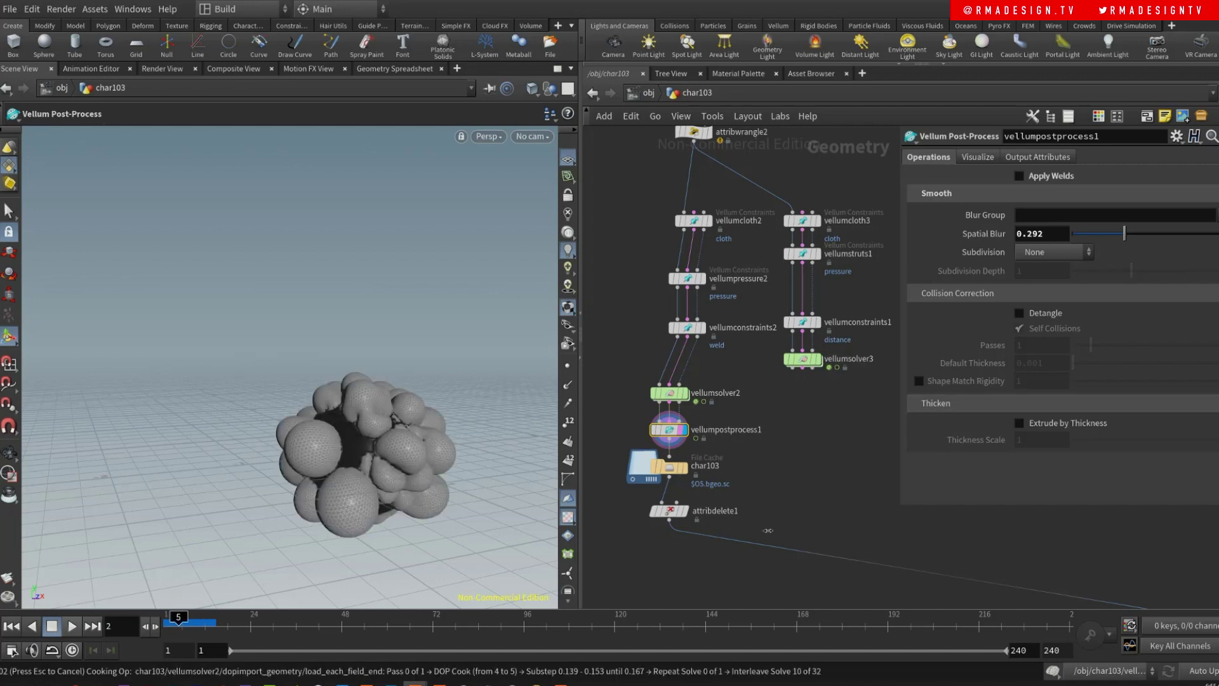
pyautogui.moveTo(767, 536); pyautogui.dragTo(753, 584, button='middle')
pyautogui.press('Escape')
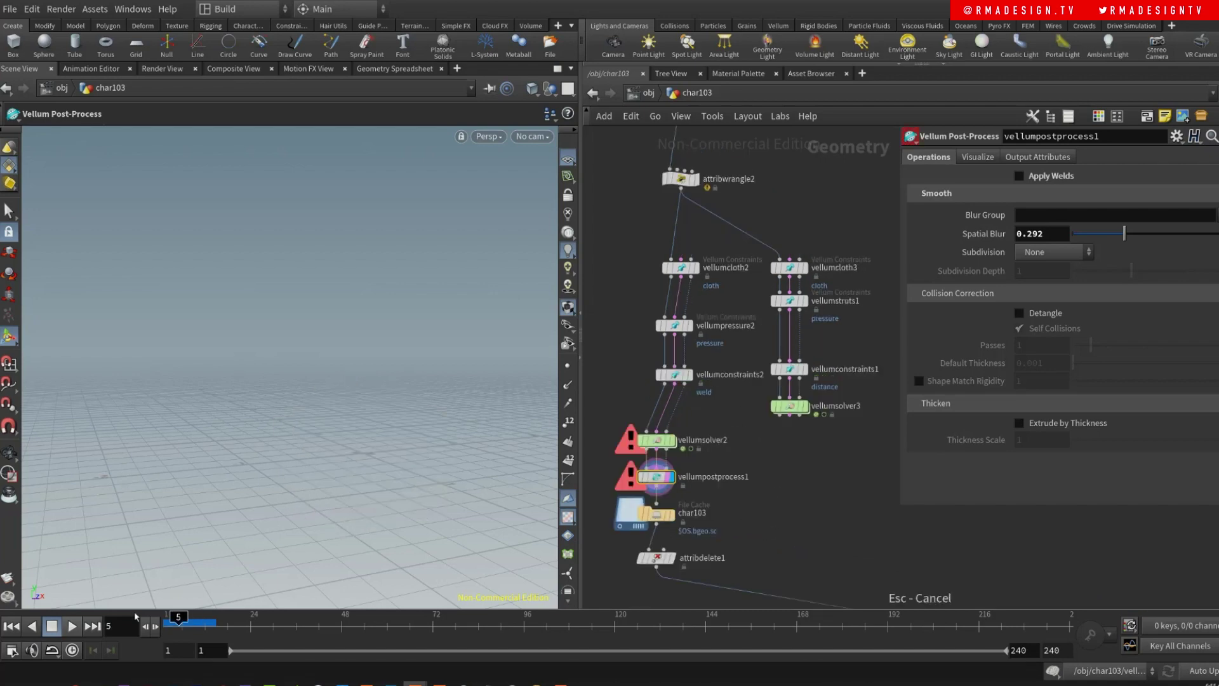
pyautogui.click(12, 625)
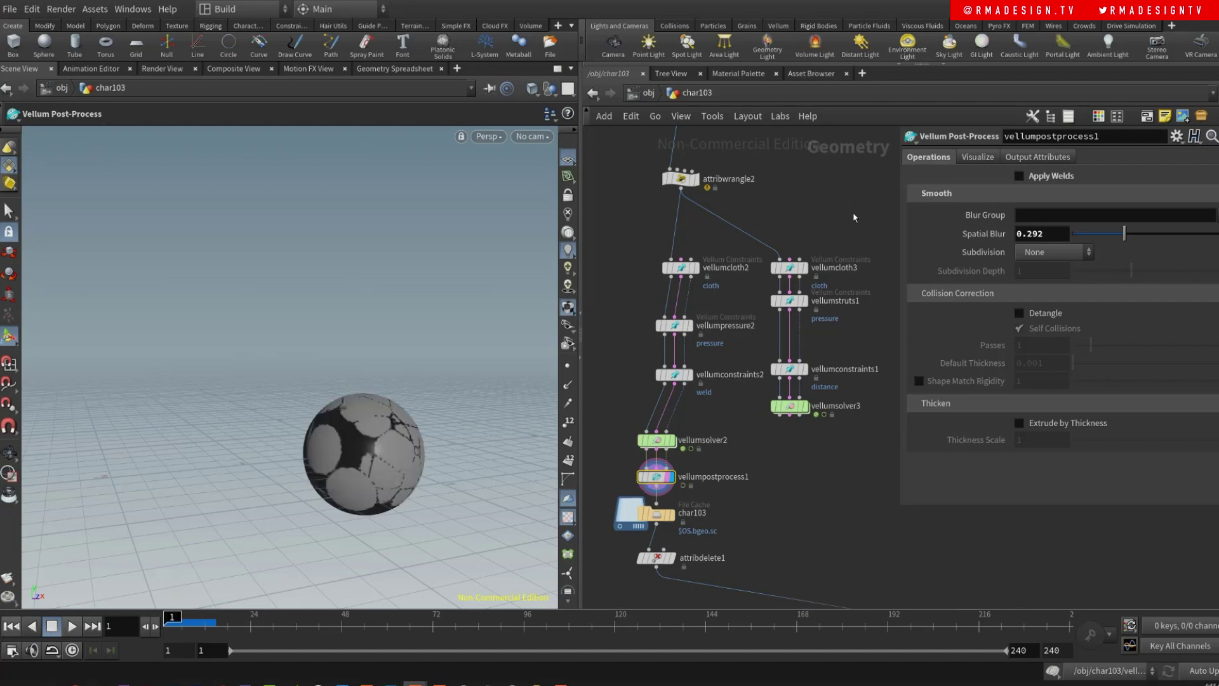
# - Reconnect convertvdb2 to the first input of attribvop4 in place of sphere1
pyautogui.moveTo(854, 217); pyautogui.dragTo(803, 590, button='middle')
pyautogui.scroll(-3, 679, 379)
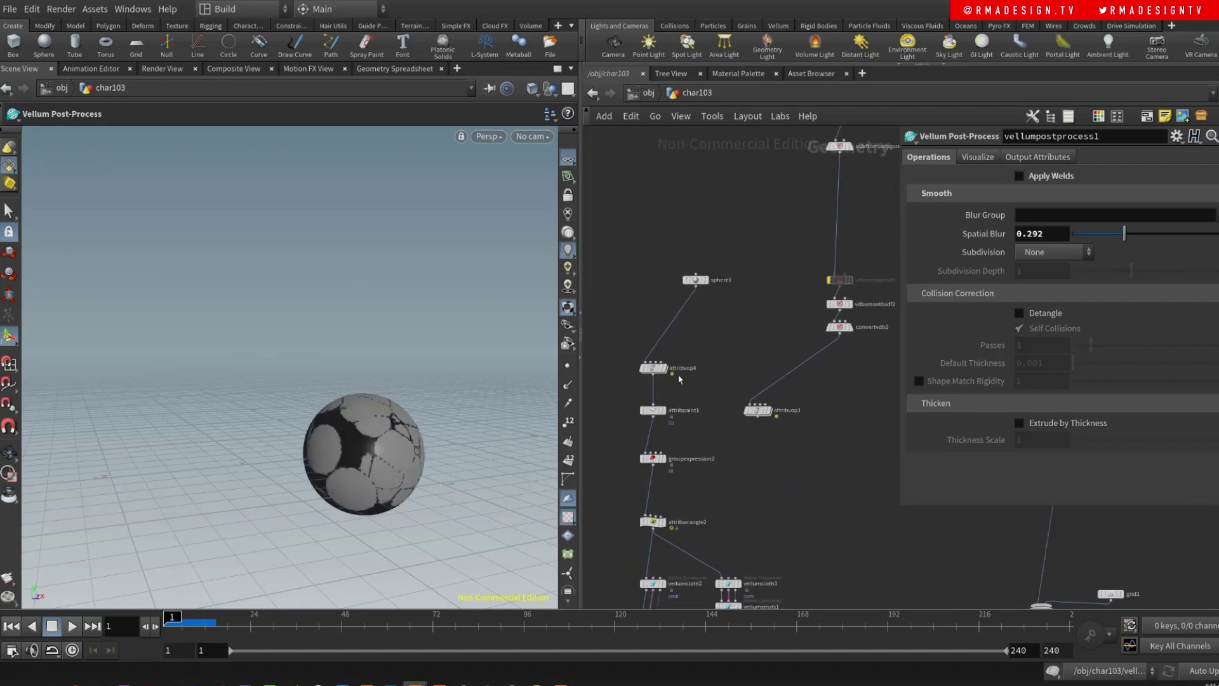
pyautogui.moveTo(678, 319); pyautogui.dragTo(835, 342)
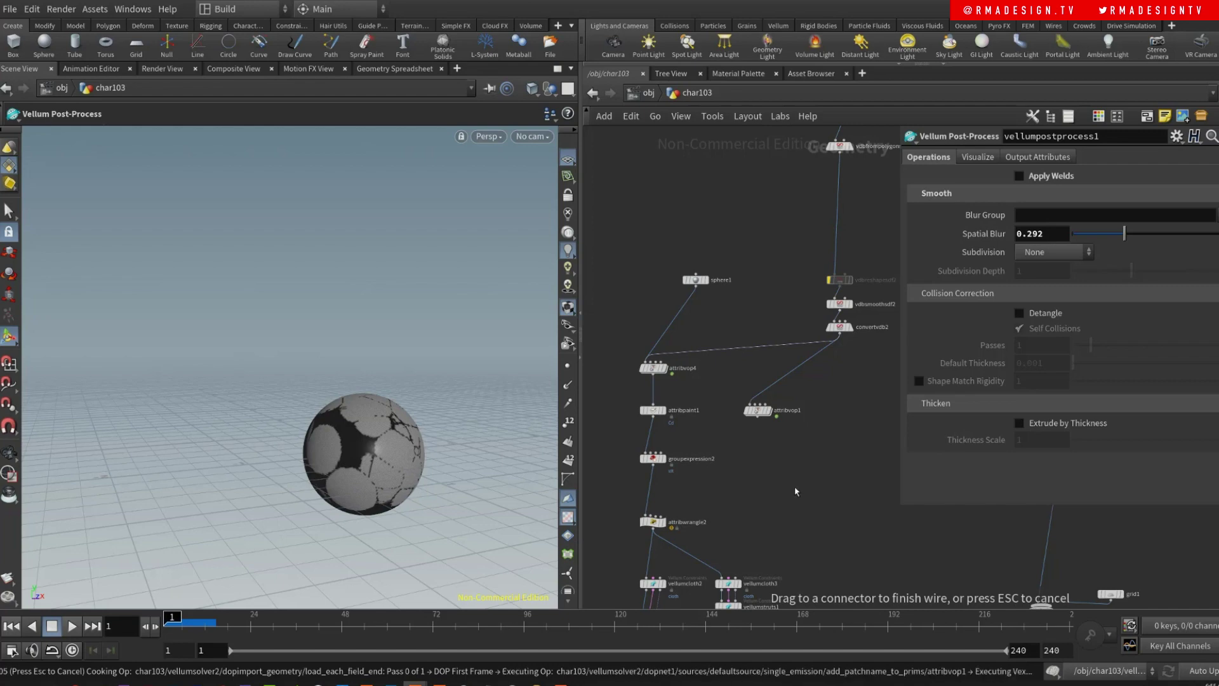
pyautogui.click(785, 514)
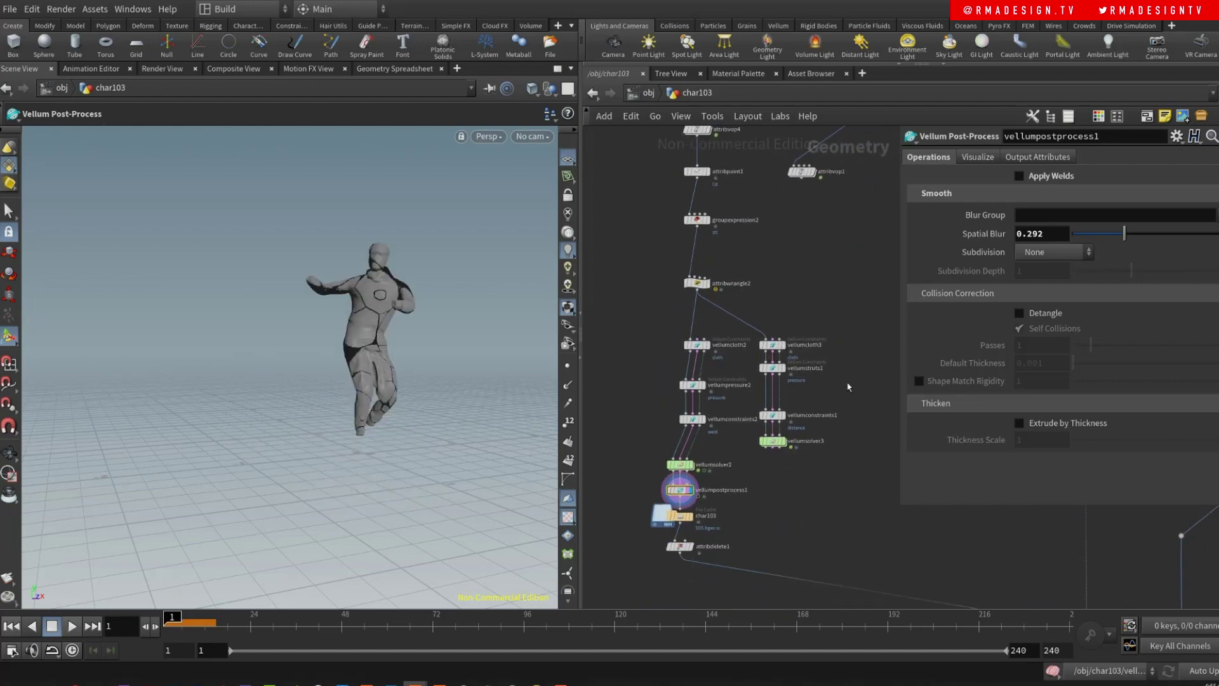
# - Display vellumsolver2, simulate the character mesh for a few frames and stop at frame 3
pyautogui.scroll(3, 718, 525)
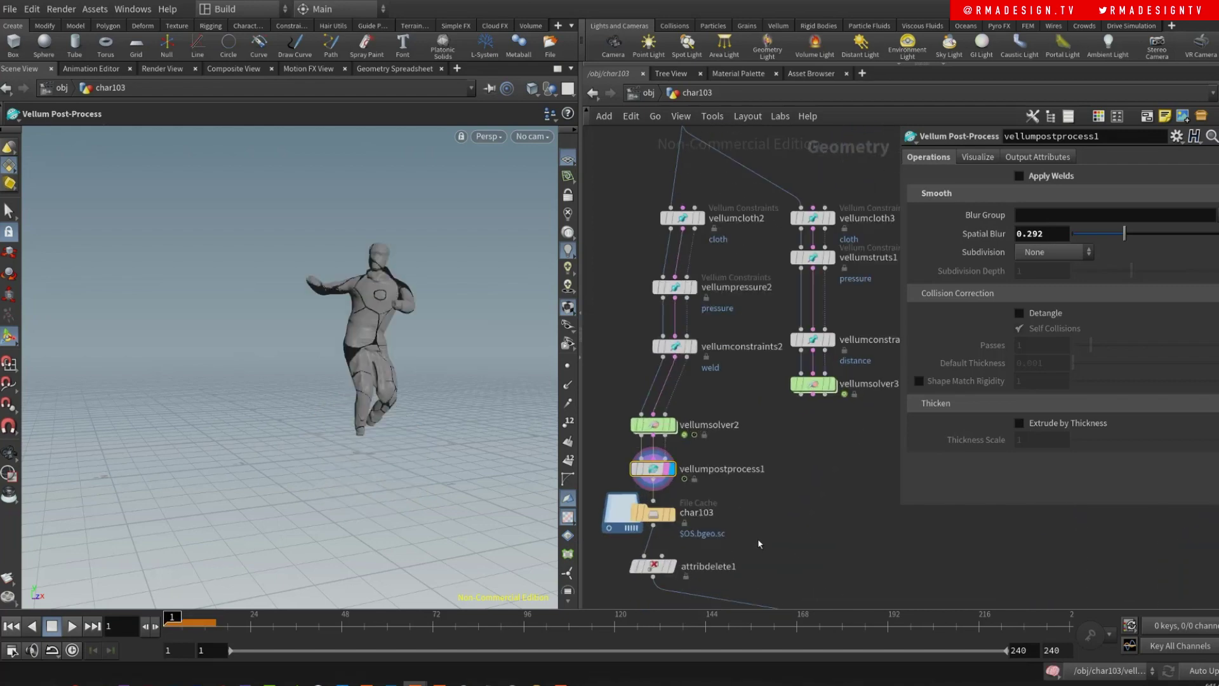
pyautogui.click(674, 427)
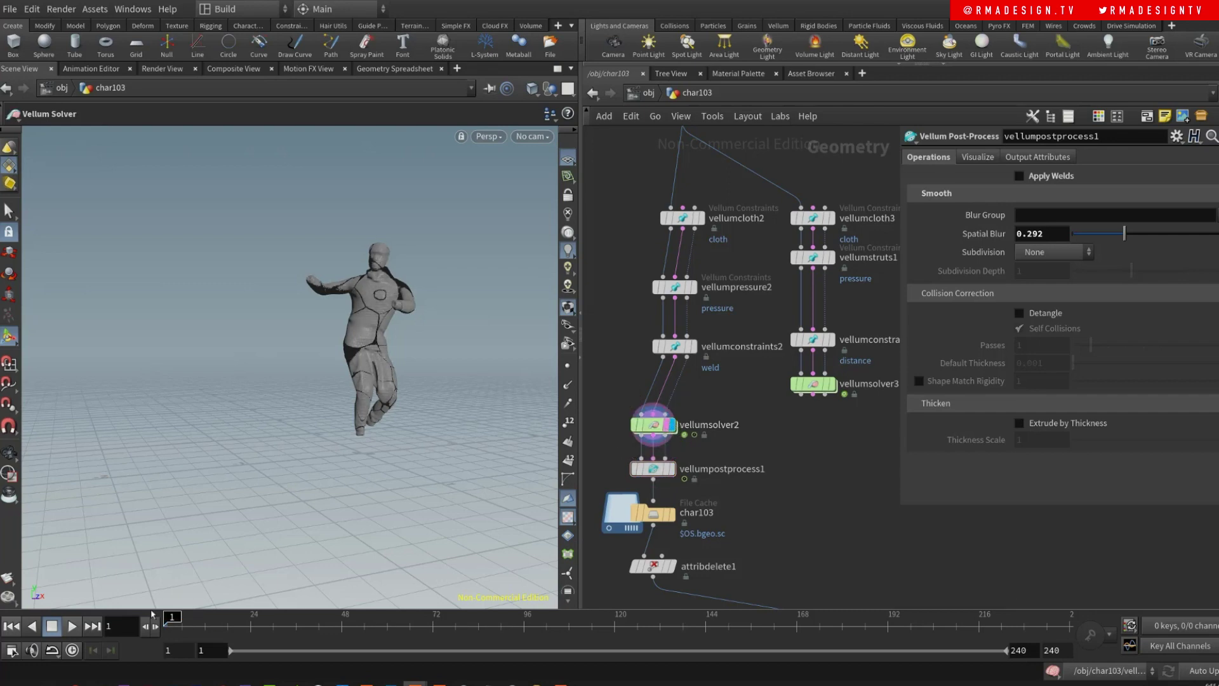
pyautogui.click(72, 627)
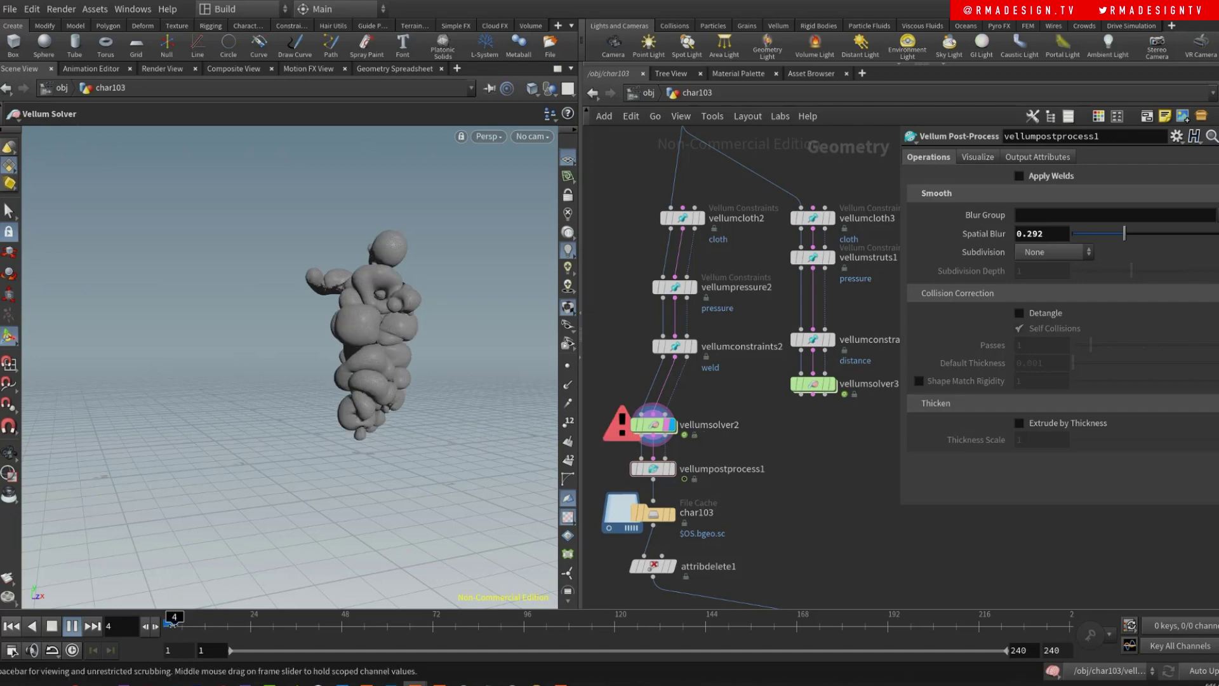
pyautogui.press('Escape')
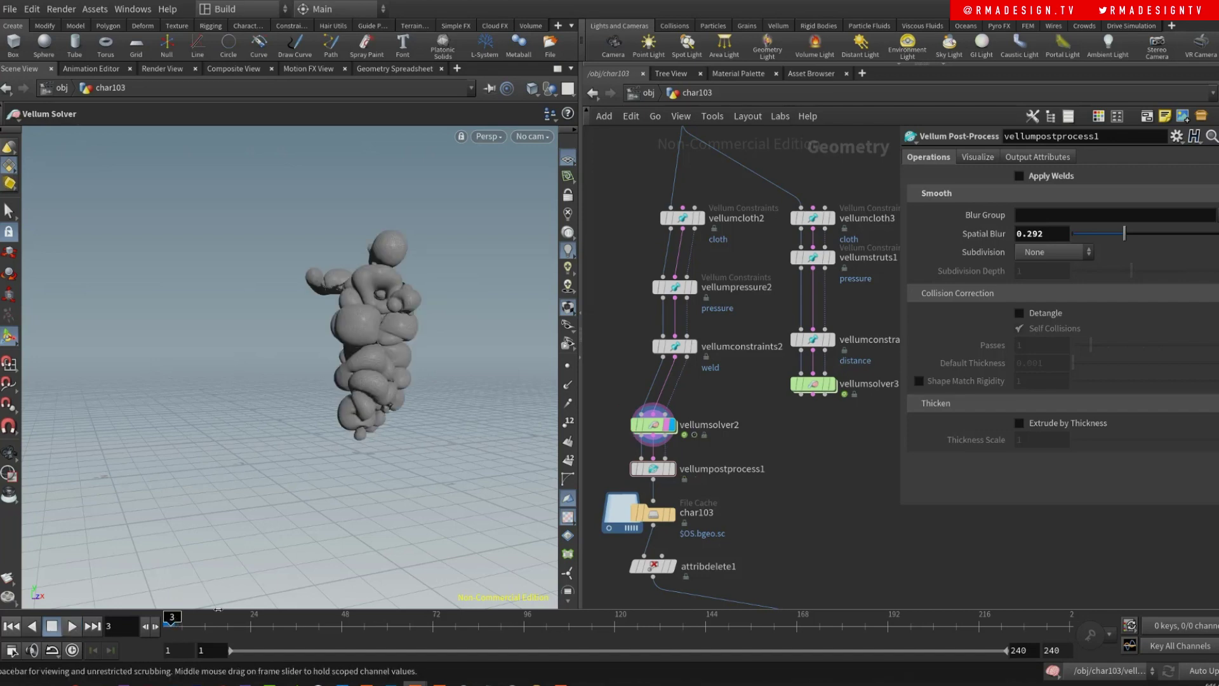
# - Display vellumpostprocess1, set its spatial blur to 0.355 and inspect the smoothed character up close
pyautogui.moveTo(789, 541); pyautogui.dragTo(799, 491, button='middle')
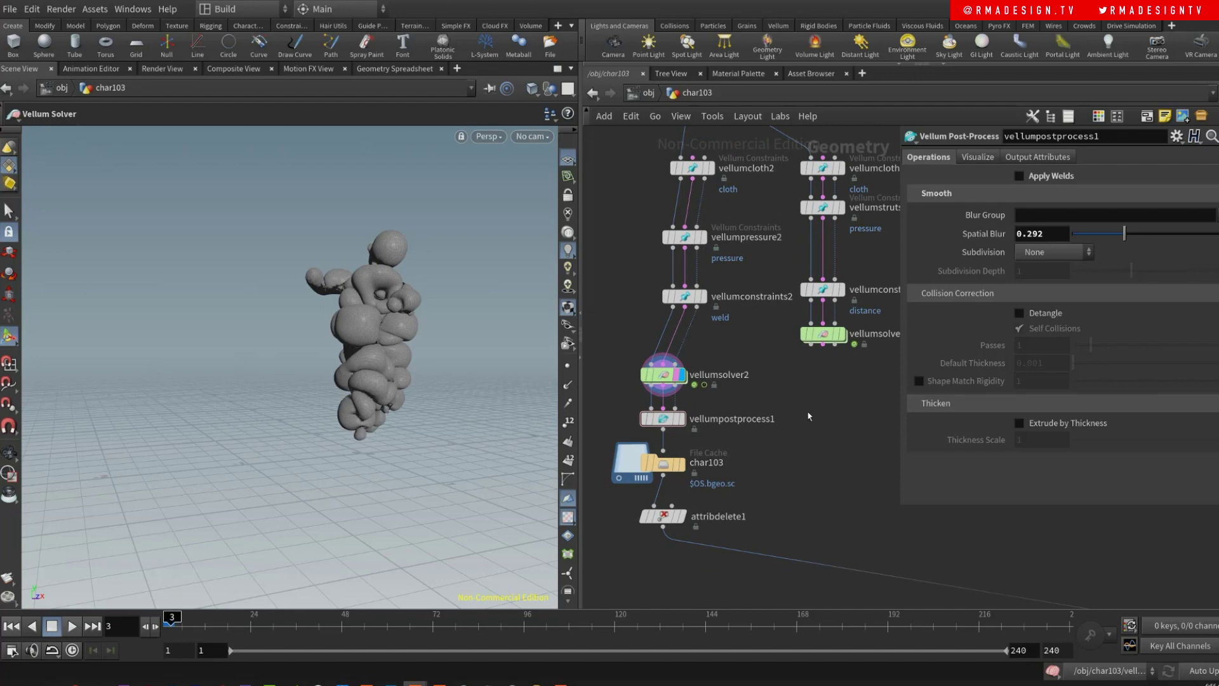
pyautogui.click(682, 419)
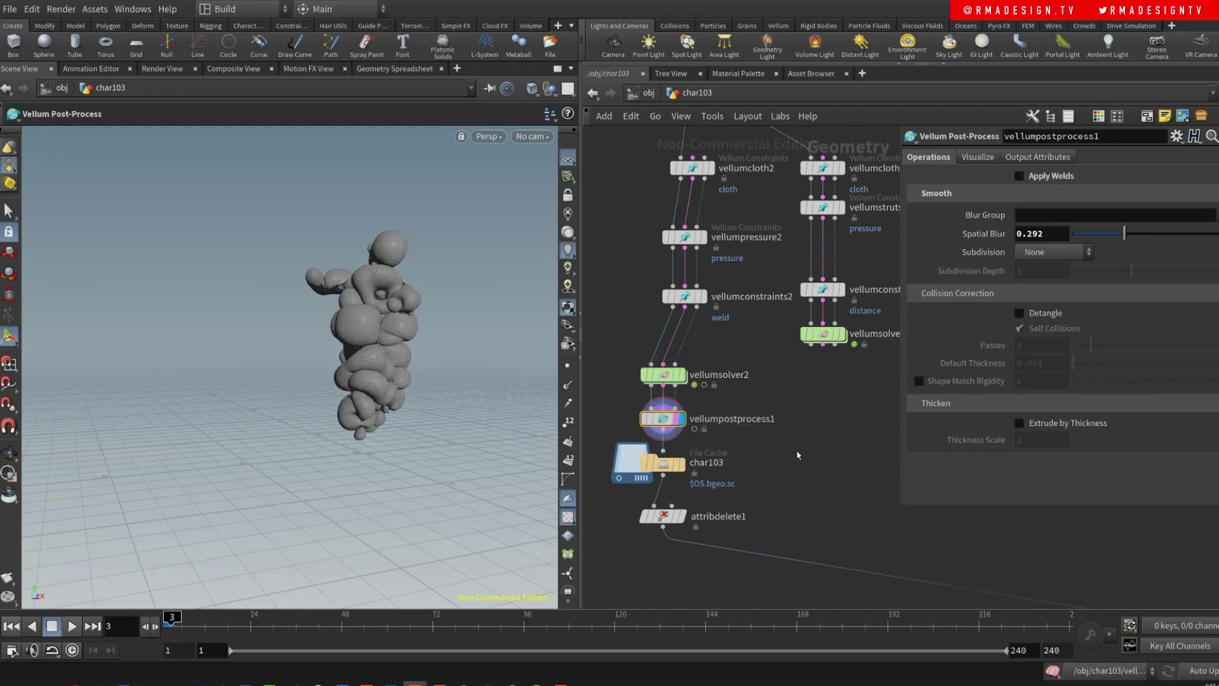
pyautogui.moveTo(1124, 233)
pyautogui.mouseDown()
pyautogui.moveTo(1216, 233)
pyautogui.moveTo(1083, 234)
pyautogui.moveTo(1217, 233)
pyautogui.moveTo(1135, 234)
pyautogui.mouseUp()
pyautogui.press('Escape')
pyautogui.moveTo(336, 297); pyautogui.dragTo(499, 272, button='right')
pyautogui.press('Return')
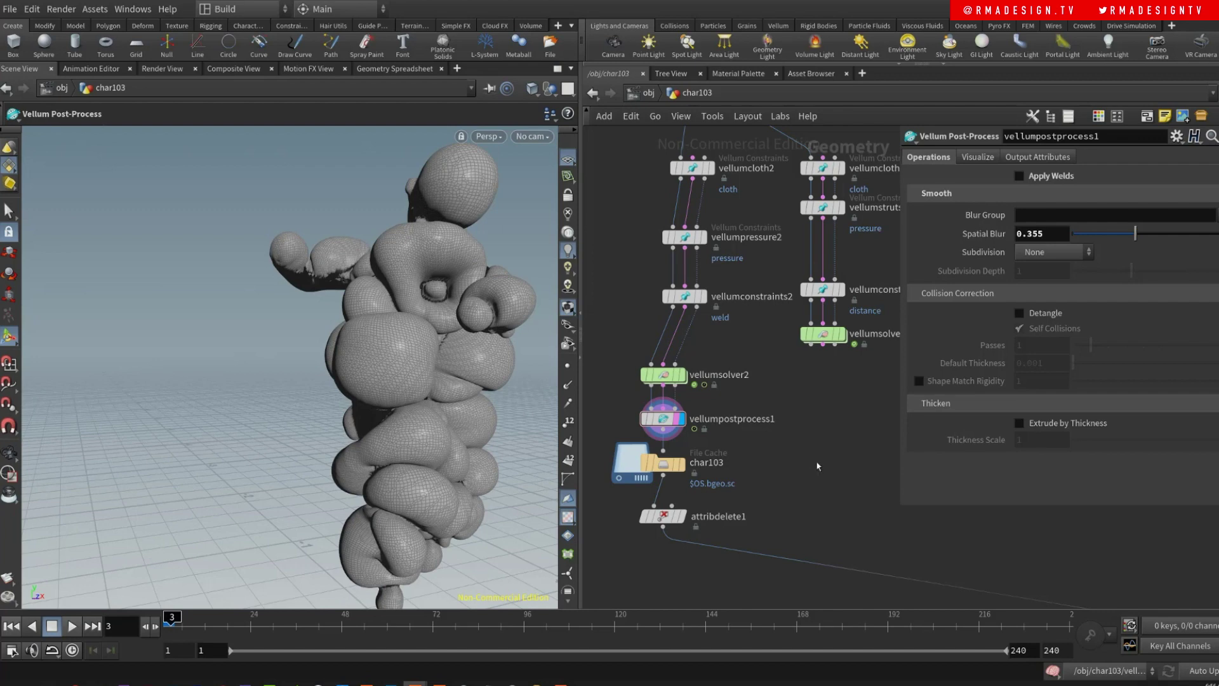
# - Move the char103 file cache out of line with the node chain and rename it to test
pyautogui.moveTo(817, 466); pyautogui.dragTo(782, 408, button='middle')
pyautogui.moveTo(624, 416); pyautogui.dragTo(721, 366, button='middle')
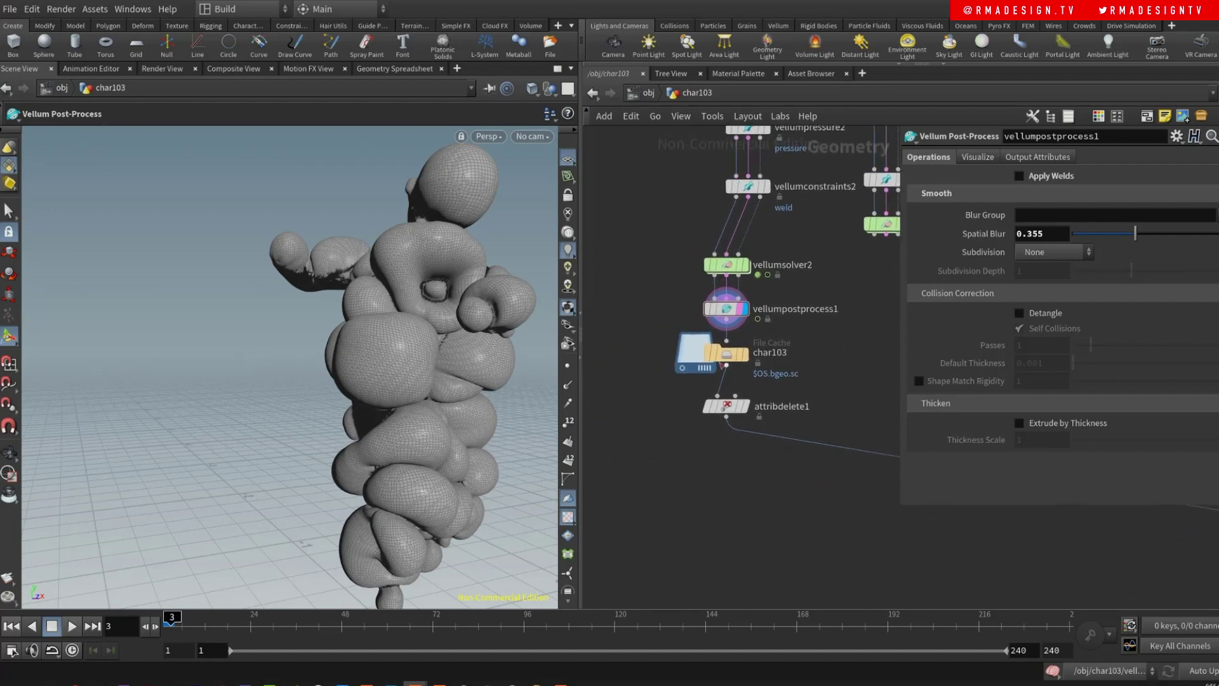
pyautogui.moveTo(723, 365); pyautogui.dragTo(652, 365)
pyautogui.press('Escape')
pyautogui.moveTo(430, 353); pyautogui.dragTo(321, 400, button='right')
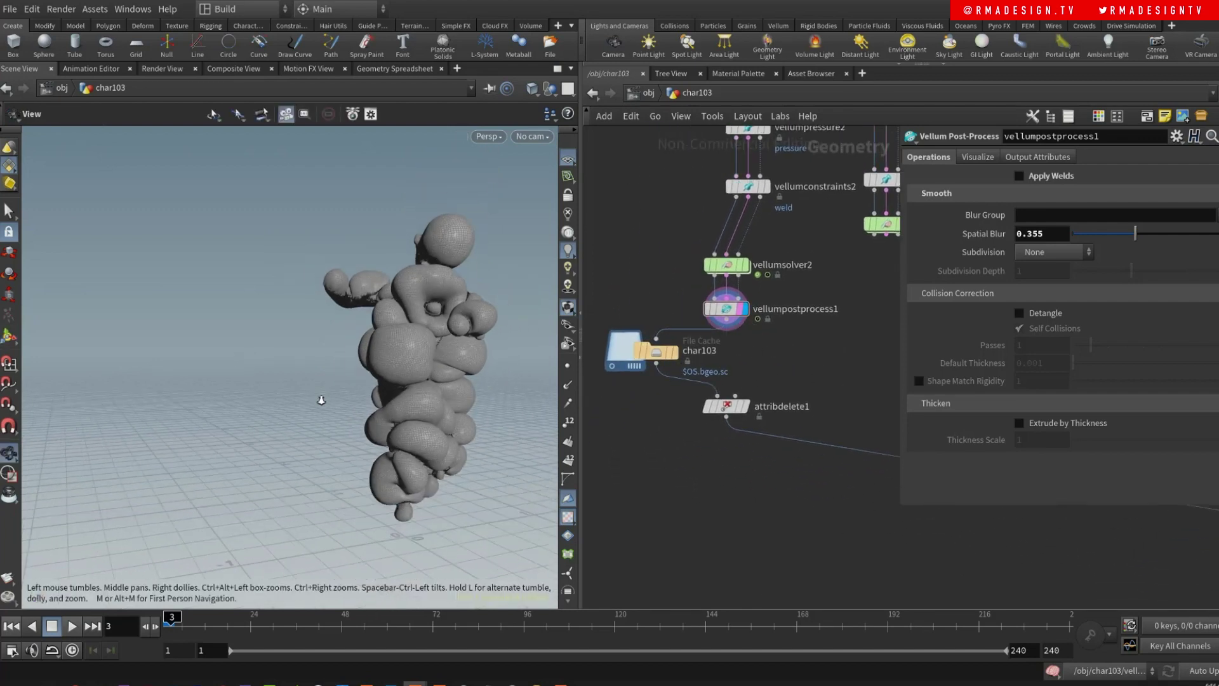
pyautogui.moveTo(321, 400); pyautogui.dragTo(389, 375)
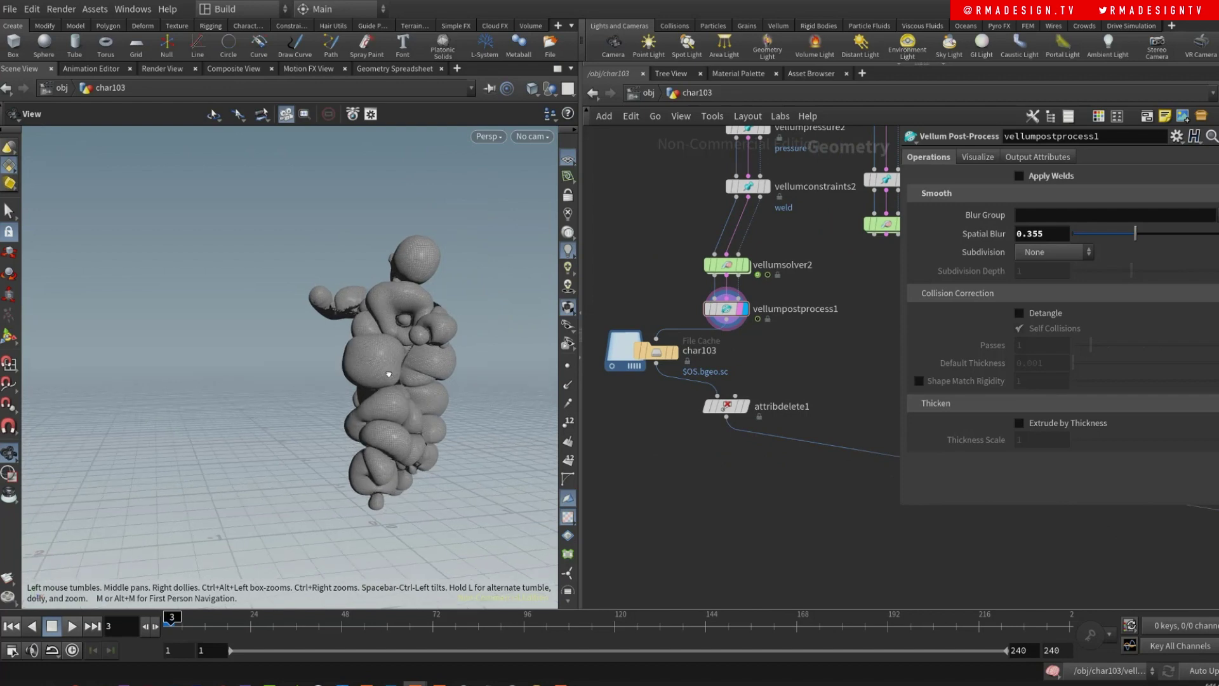
pyautogui.press('Return')
pyautogui.doubleClick(701, 351)
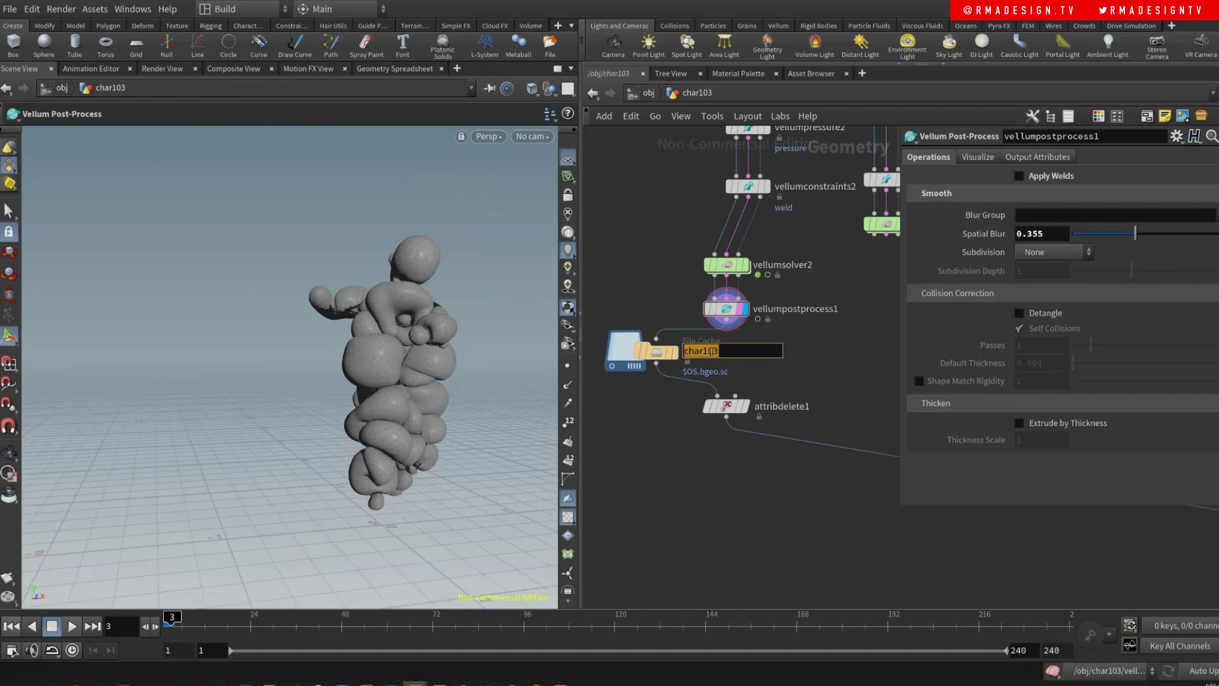
pyautogui.write('test')
pyautogui.press('Return')
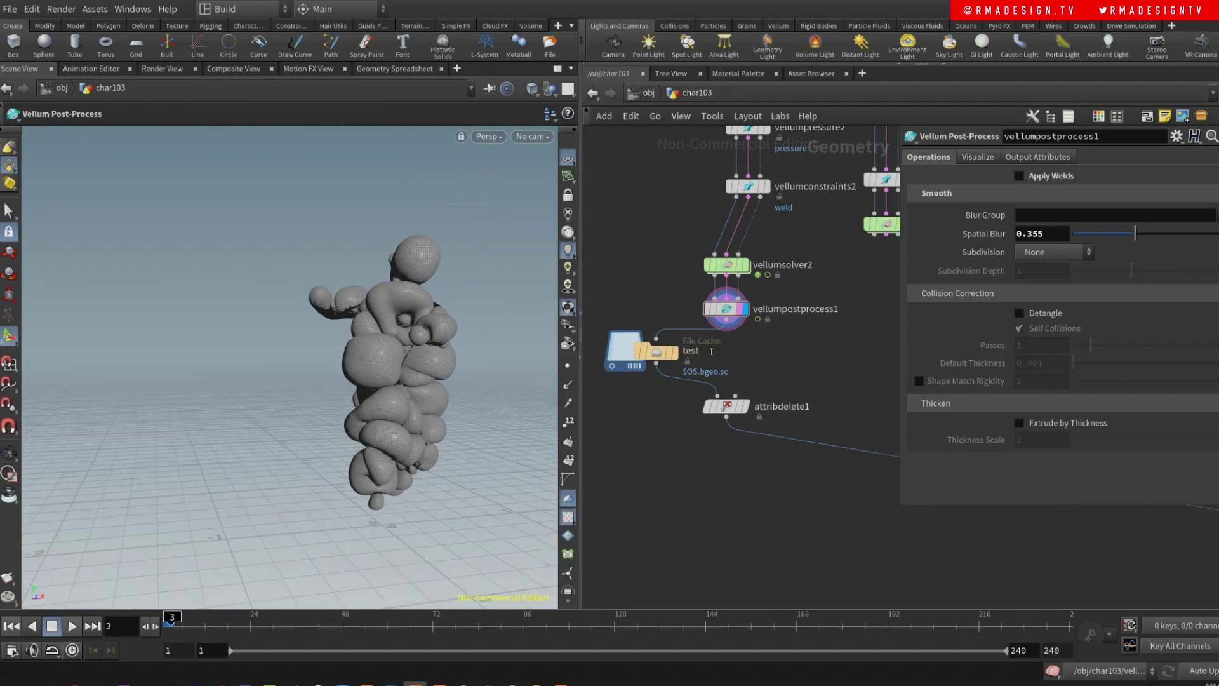
# - Save the current frame of the test file cache to disk and display that node
pyautogui.click(658, 351)
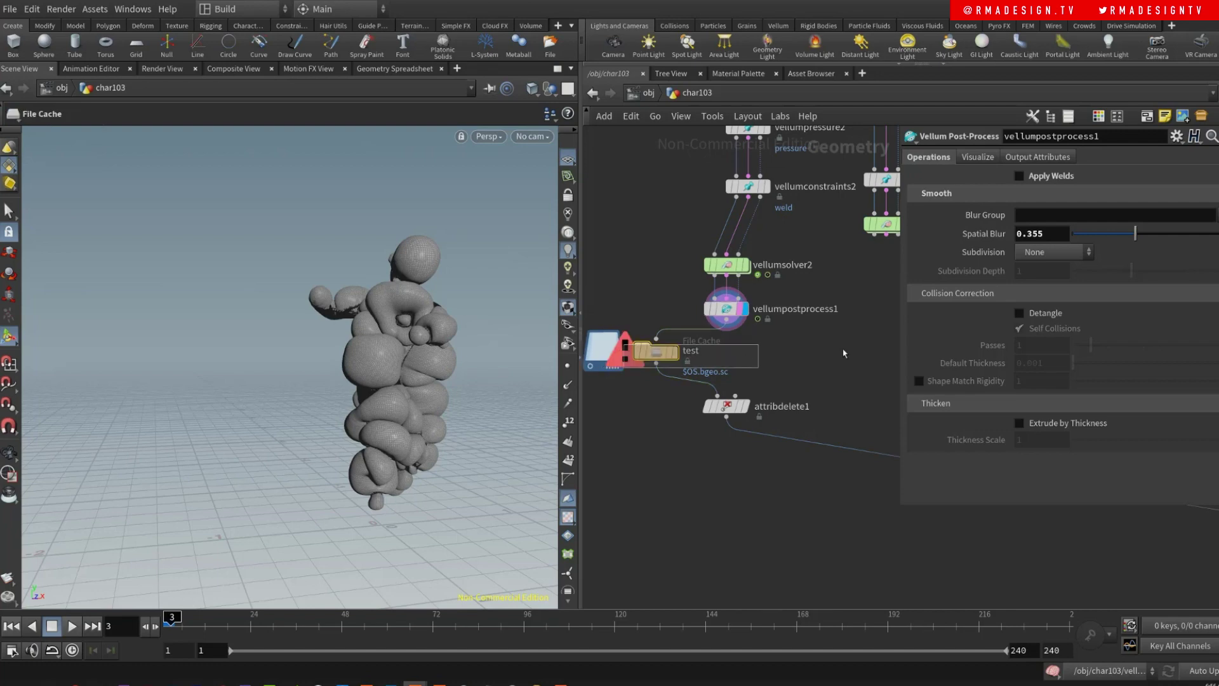
pyautogui.click(977, 235)
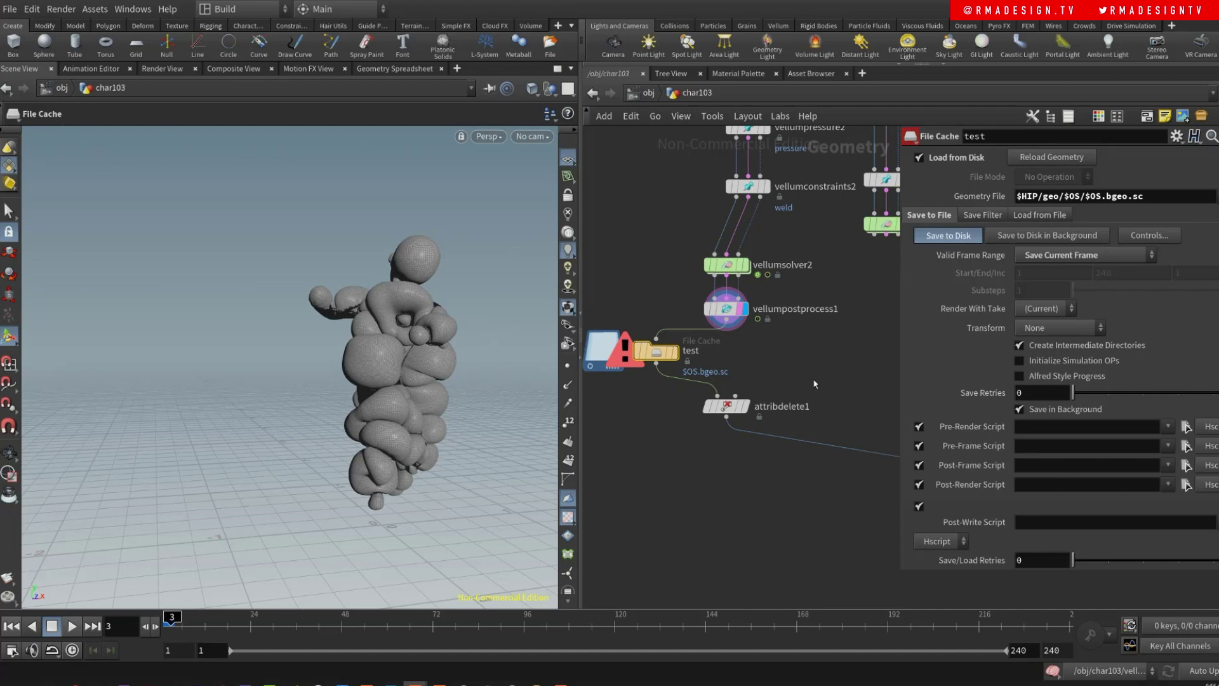
pyautogui.click(673, 352)
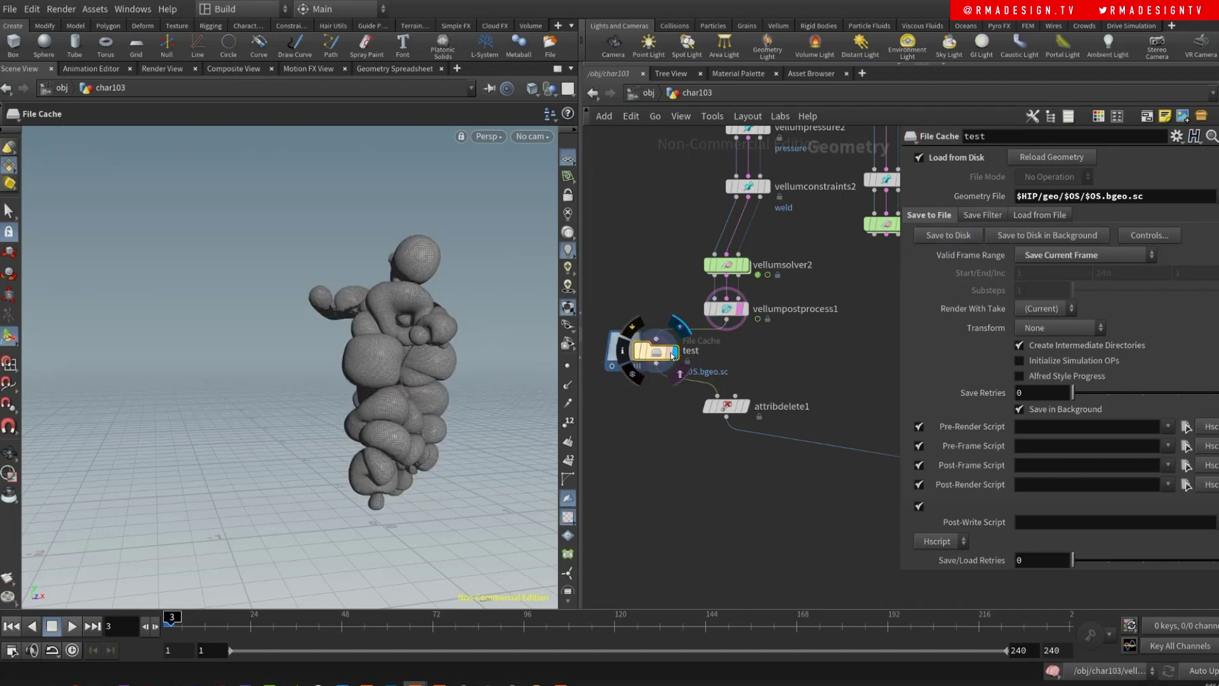
pyautogui.moveTo(810, 359); pyautogui.dragTo(786, 379, button='middle')
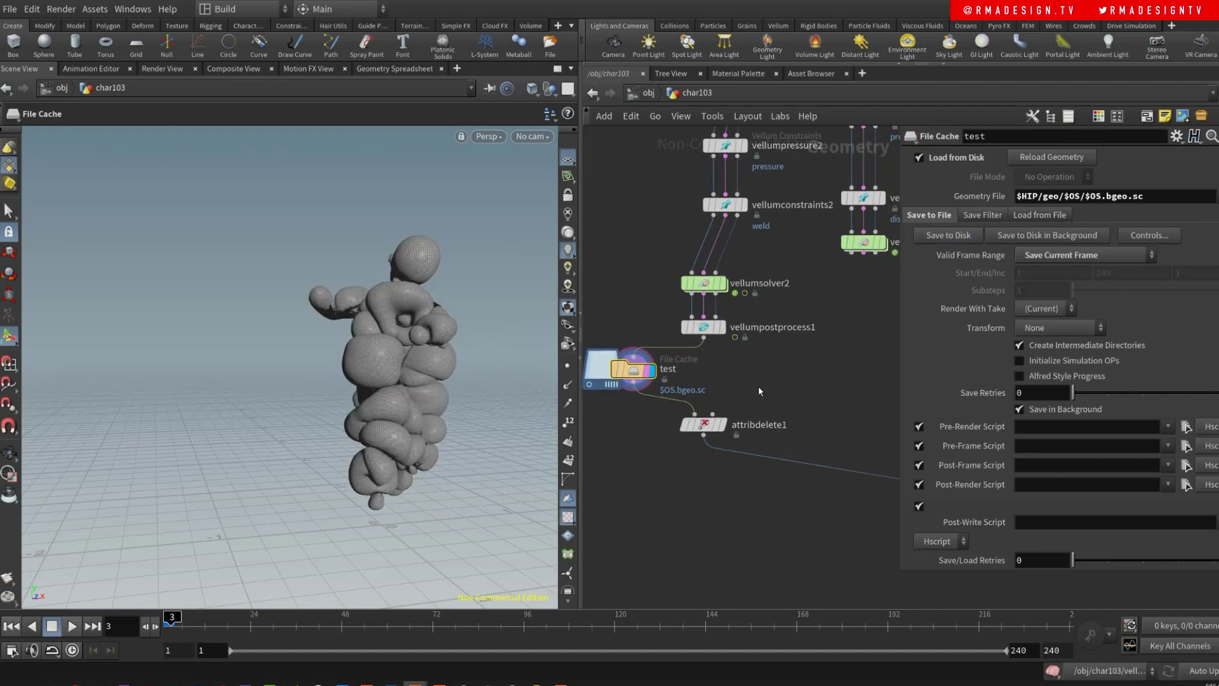
# - Add a newer-version File Cache node beside the test node in the network
pyautogui.press('Tab')
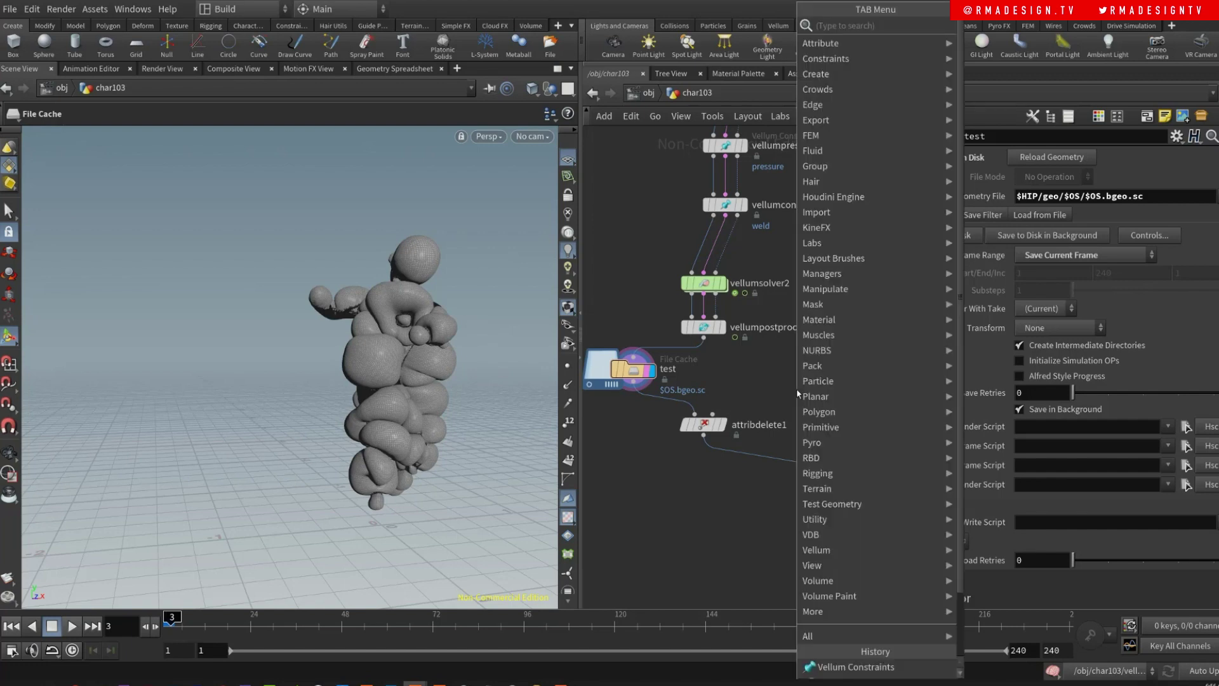
pyautogui.write('file')
pyautogui.press('Down')
pyautogui.press('Return')
pyautogui.click(798, 392)
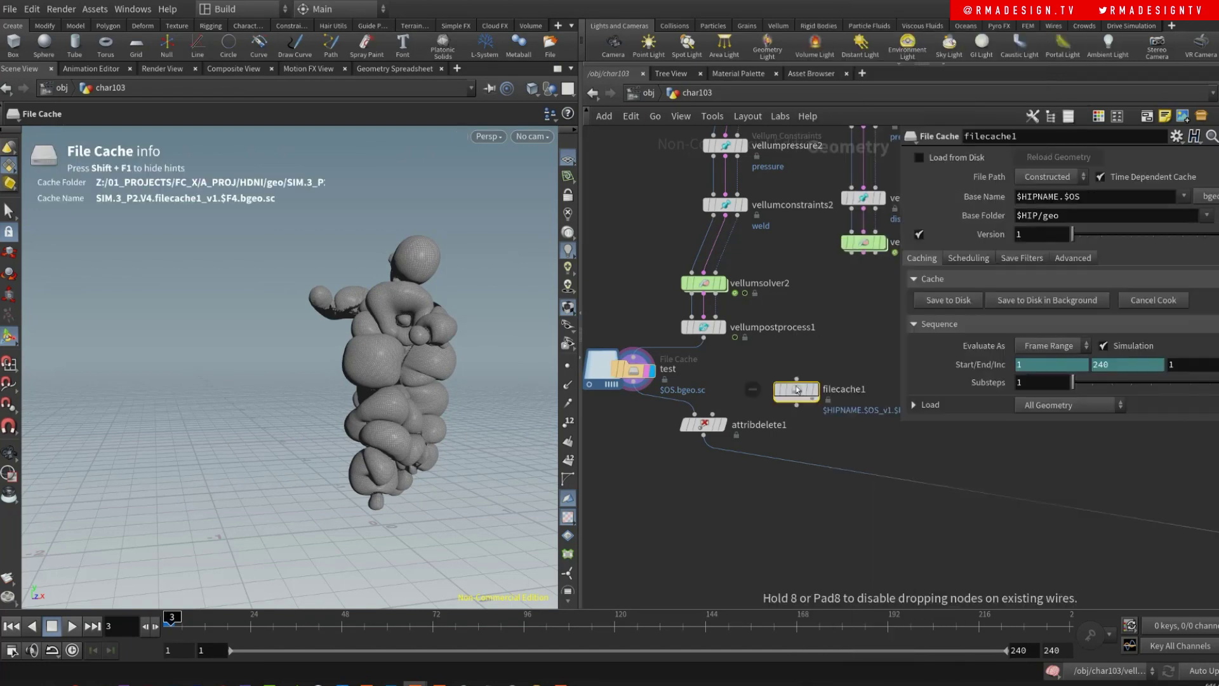
# - Connect filecache1 to vellumpostprocess1, set its file path to Explicit and disable Time Dependent Cache
pyautogui.click(703, 338)
pyautogui.click(796, 380)
pyautogui.moveTo(796, 390); pyautogui.dragTo(788, 368)
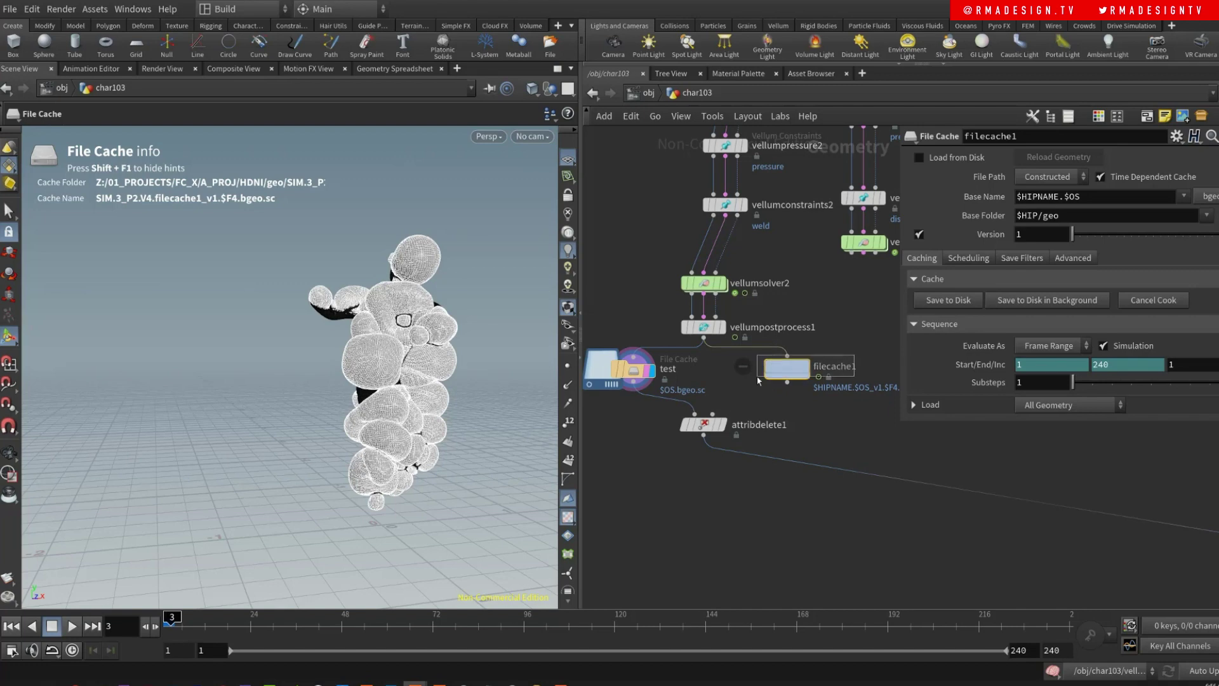
pyautogui.click(1049, 177)
pyautogui.click(1053, 210)
pyautogui.click(1160, 179)
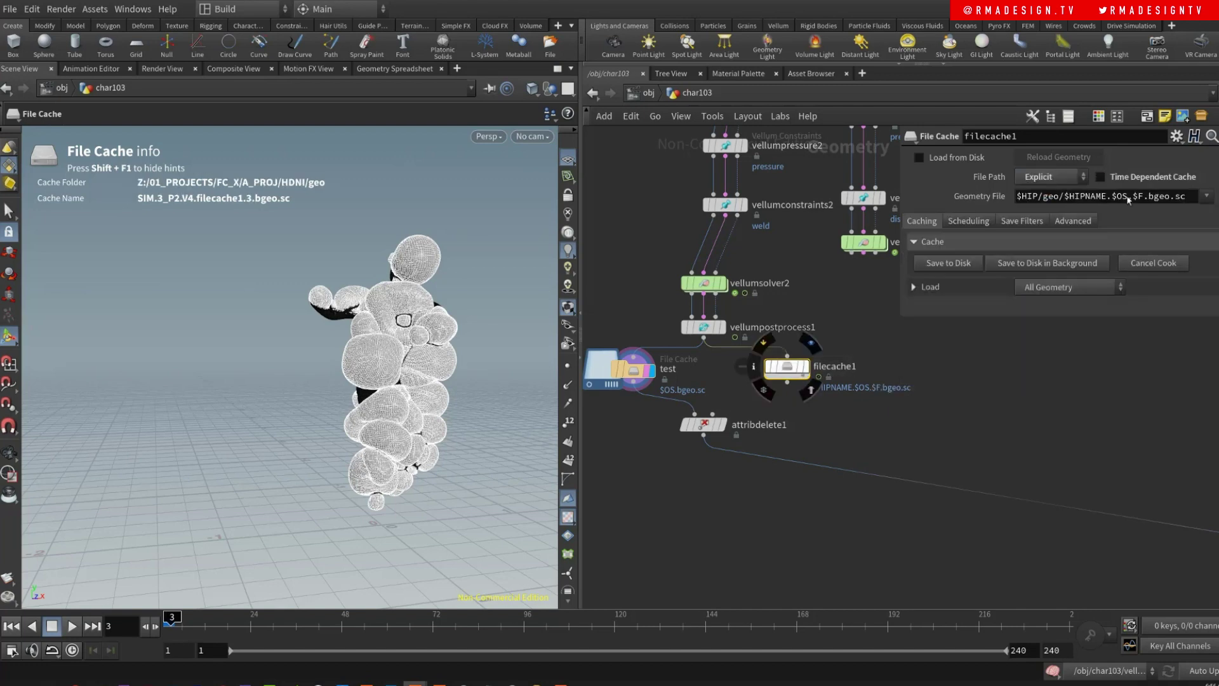
# - Set the geometry file of filecache1 to $HIP/geo/$OS/$OS.bgeo.sc, without the frame variable
pyautogui.moveTo(1068, 197); pyautogui.dragTo(1113, 202)
pyautogui.write('OS/')
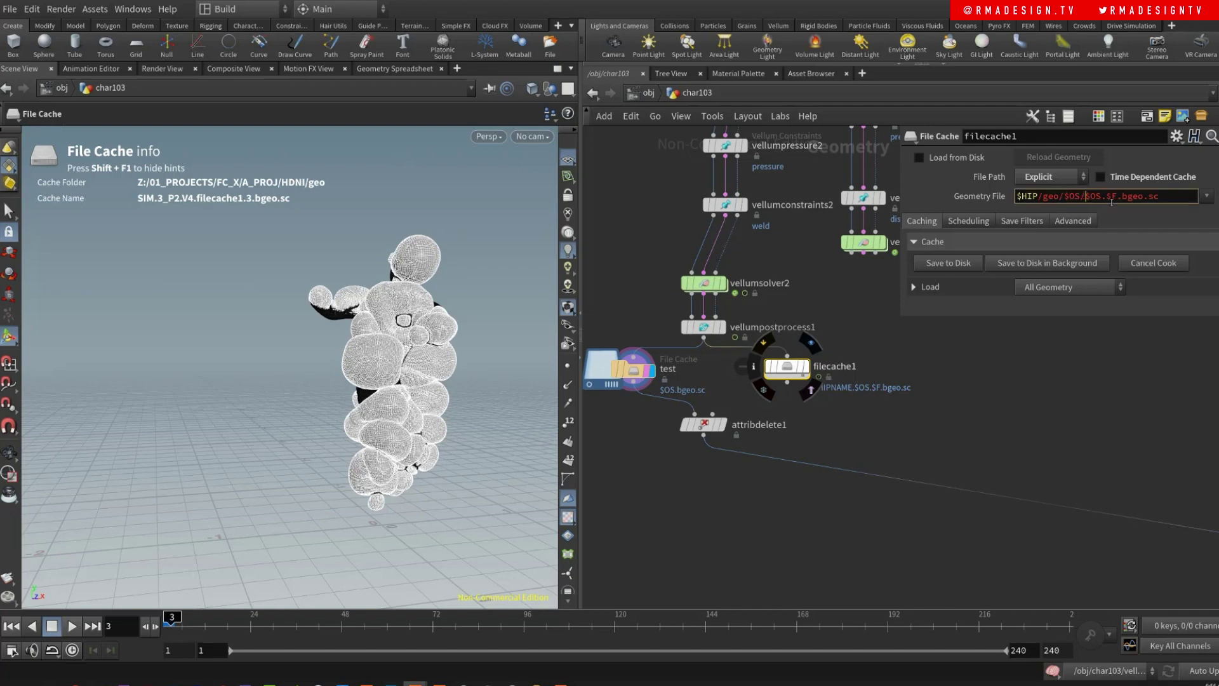
pyautogui.moveTo(1106, 200); pyautogui.dragTo(1122, 200)
pyautogui.press('BackSpace')
pyautogui.press('Return')
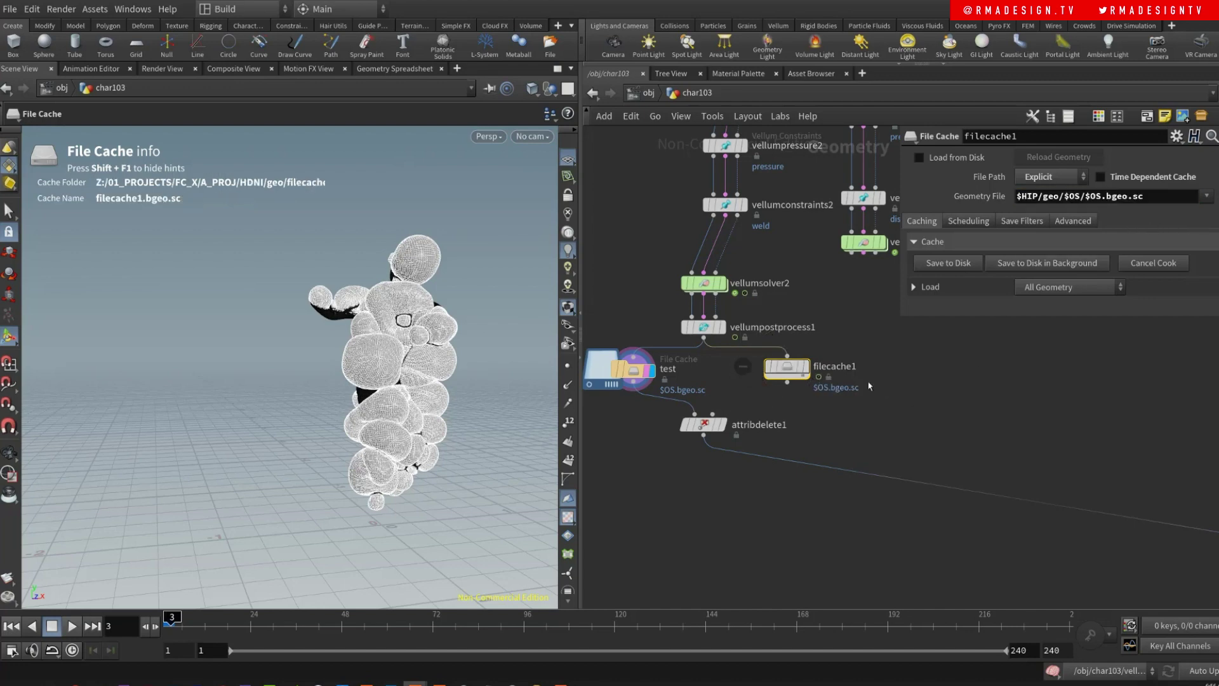
# - Rename the new file cache to TEST and check how the $OS variables in its geometry path use the node name
pyautogui.doubleClick(851, 367)
pyautogui.write('TEST')
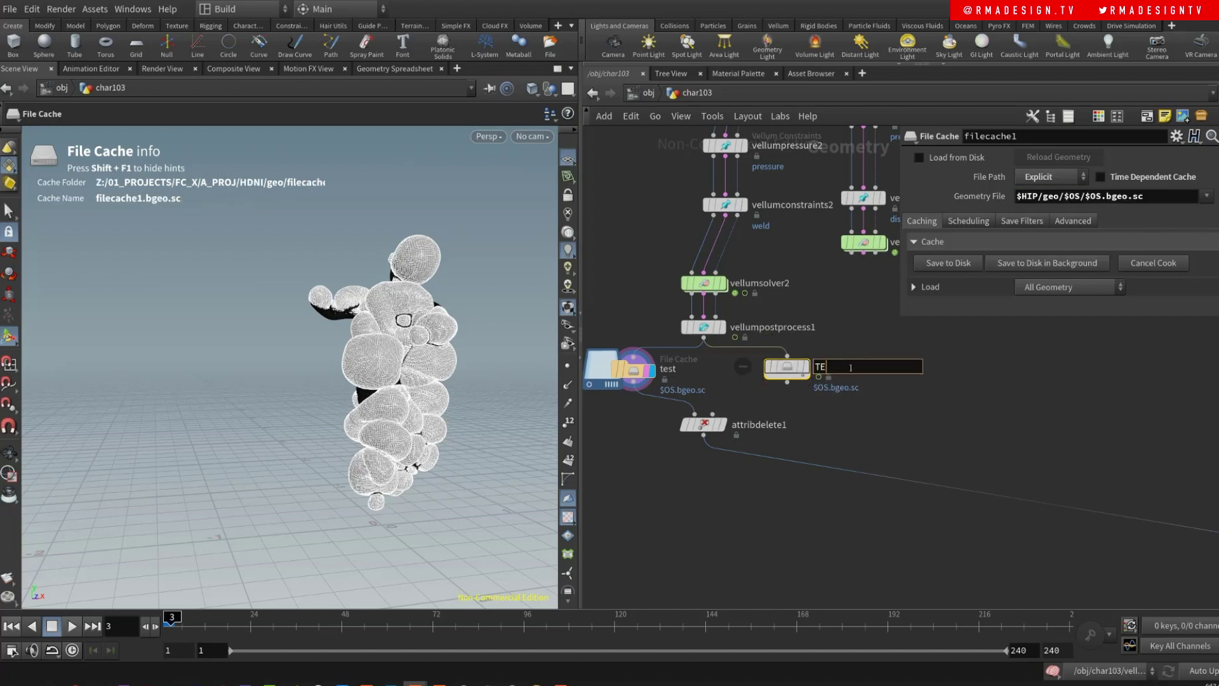
pyautogui.press('Return')
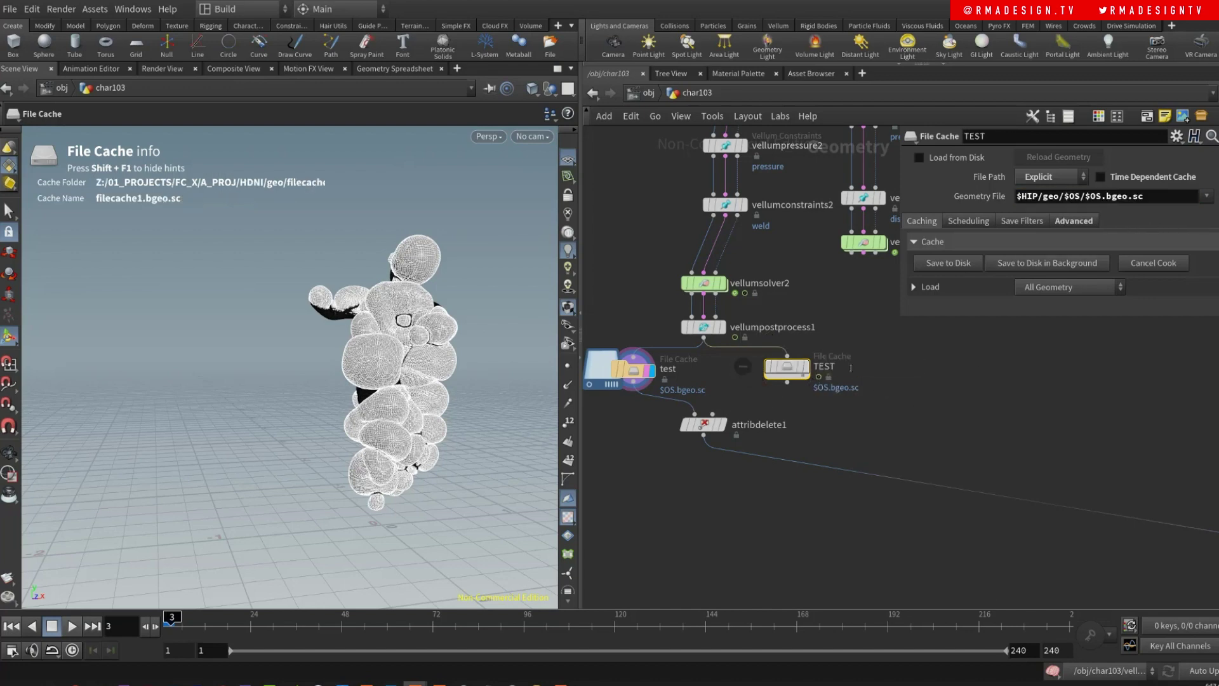
pyautogui.click(1059, 197)
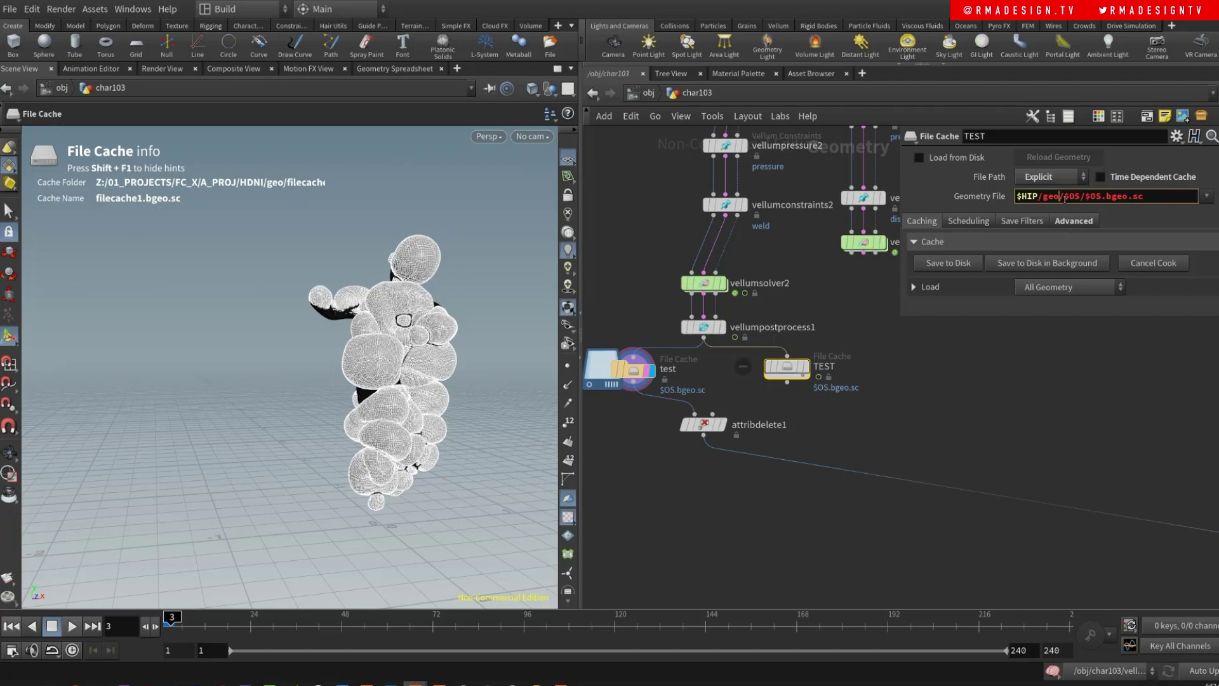
pyautogui.doubleClick(1067, 196)
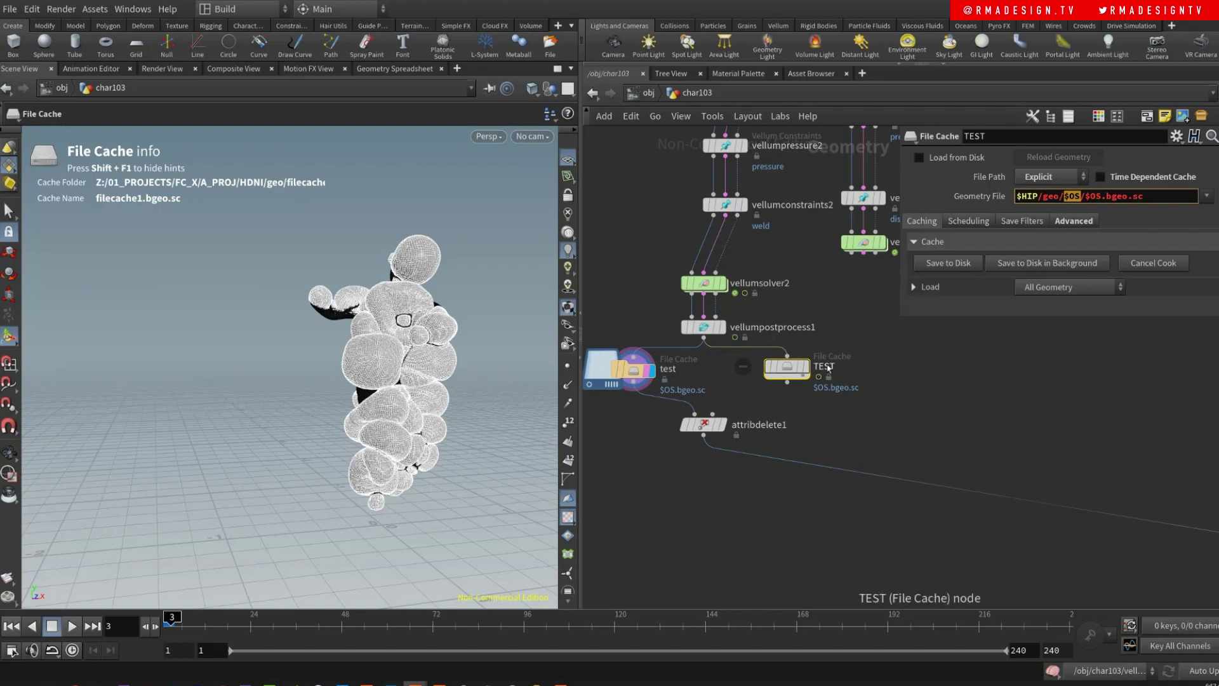
pyautogui.doubleClick(1092, 197)
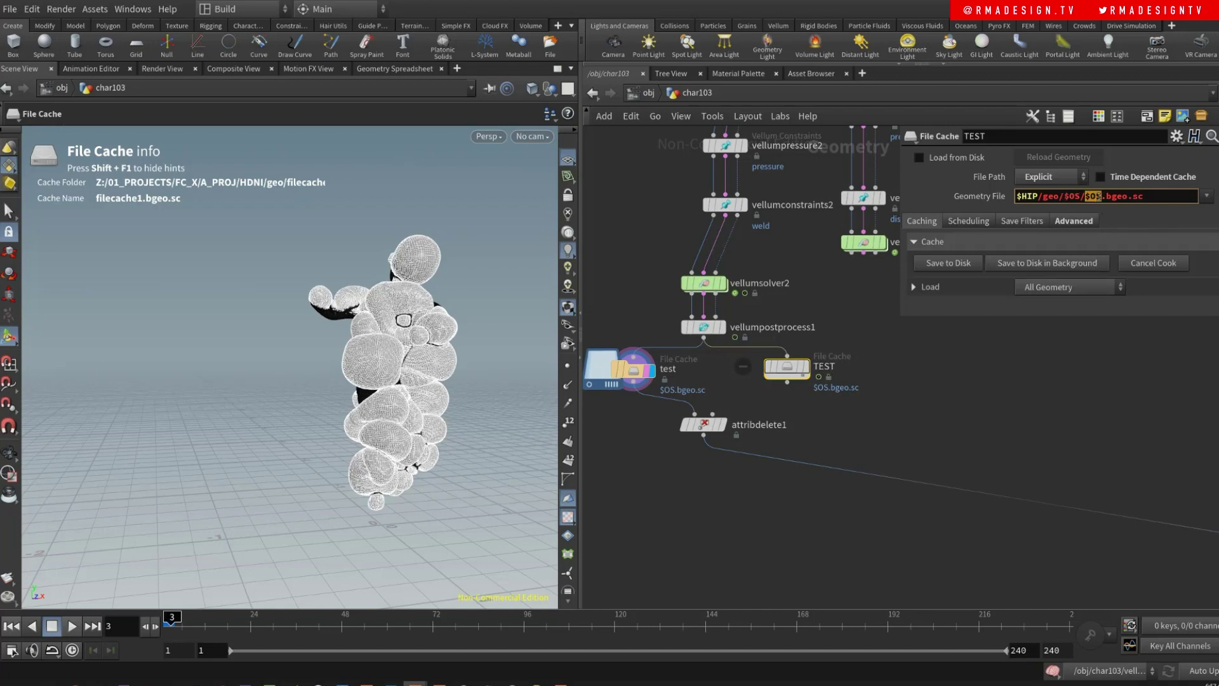
pyautogui.moveTo(1065, 197); pyautogui.dragTo(1100, 201)
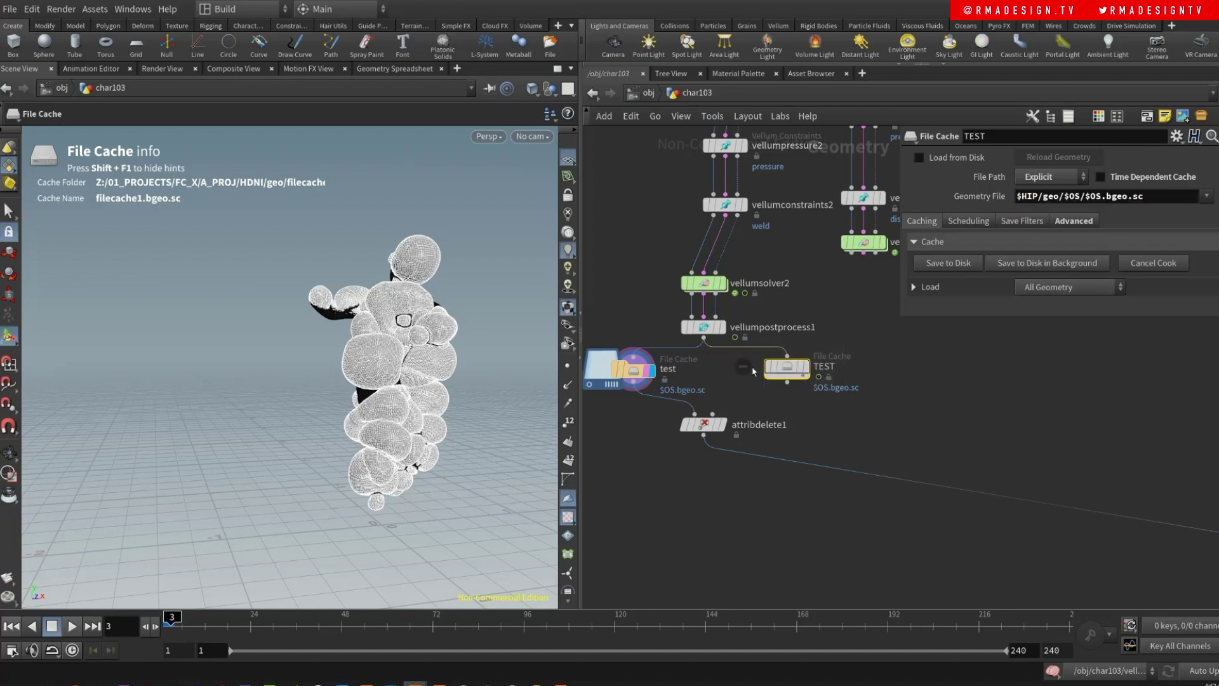
# - Delete the TEST file cache and move the test cache back into line below vellumpostprocess1
pyautogui.press('Delete')
pyautogui.moveTo(633, 370); pyautogui.dragTo(704, 368)
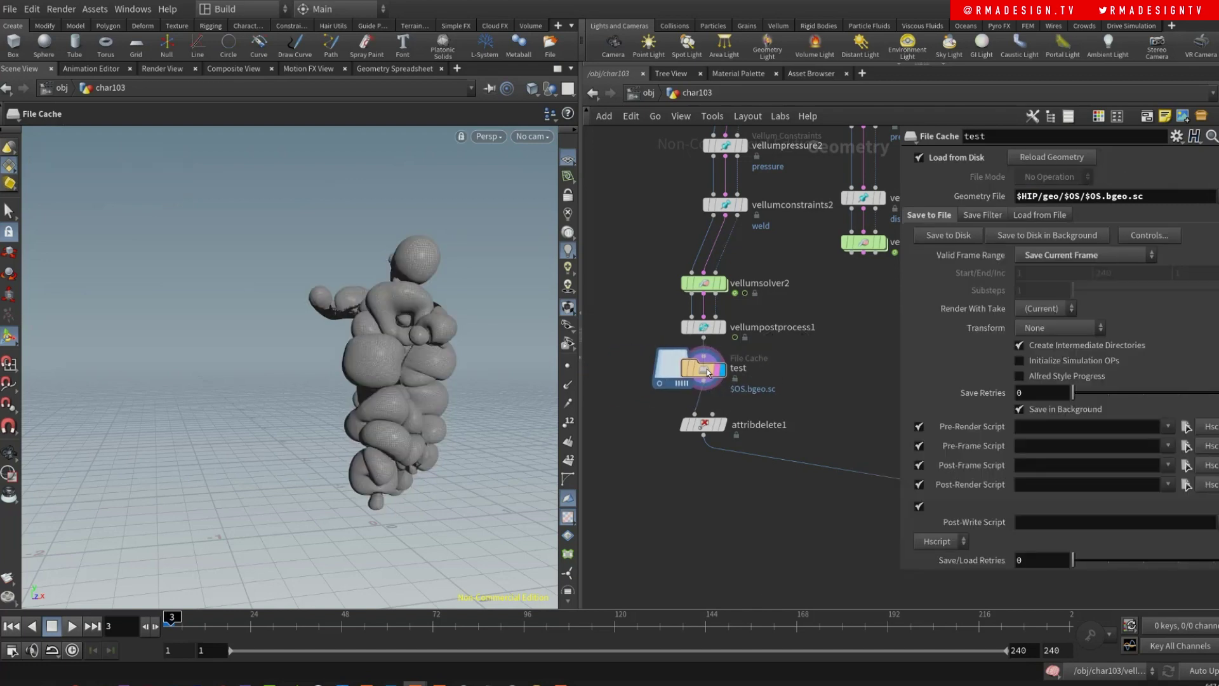
# - Display attribdelete1 and follow its connection down to the vellumcloth1 branch
pyautogui.click(711, 424)
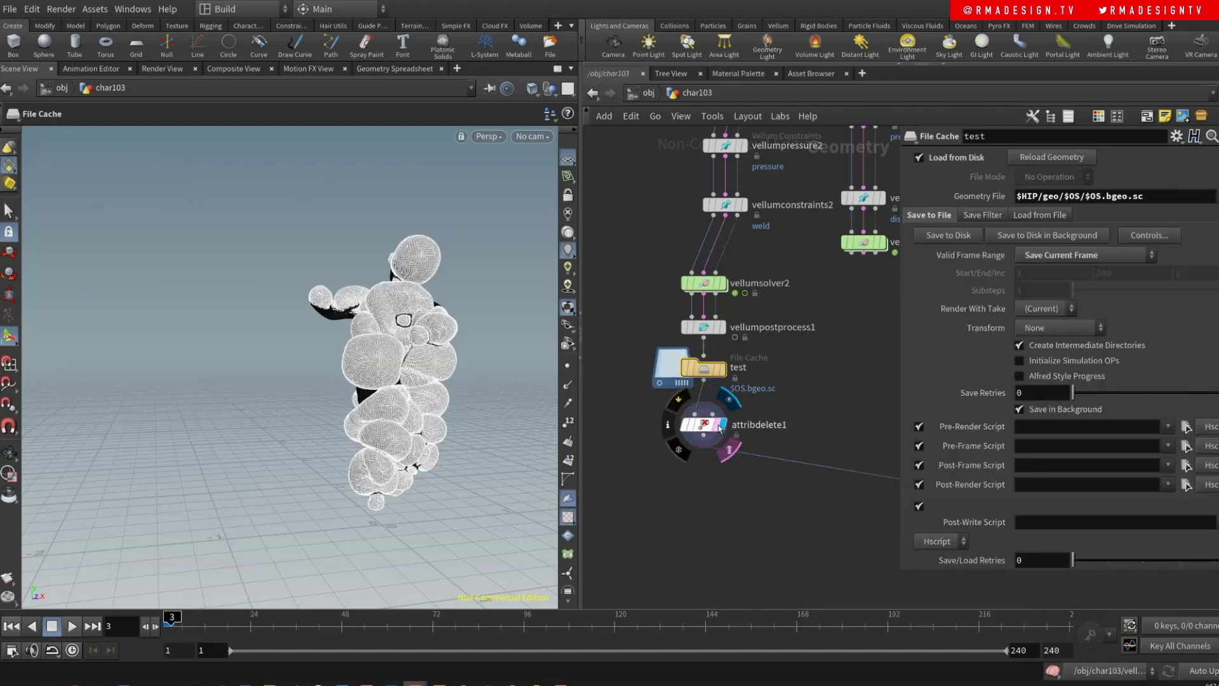
pyautogui.moveTo(753, 521); pyautogui.dragTo(708, 502, button='middle')
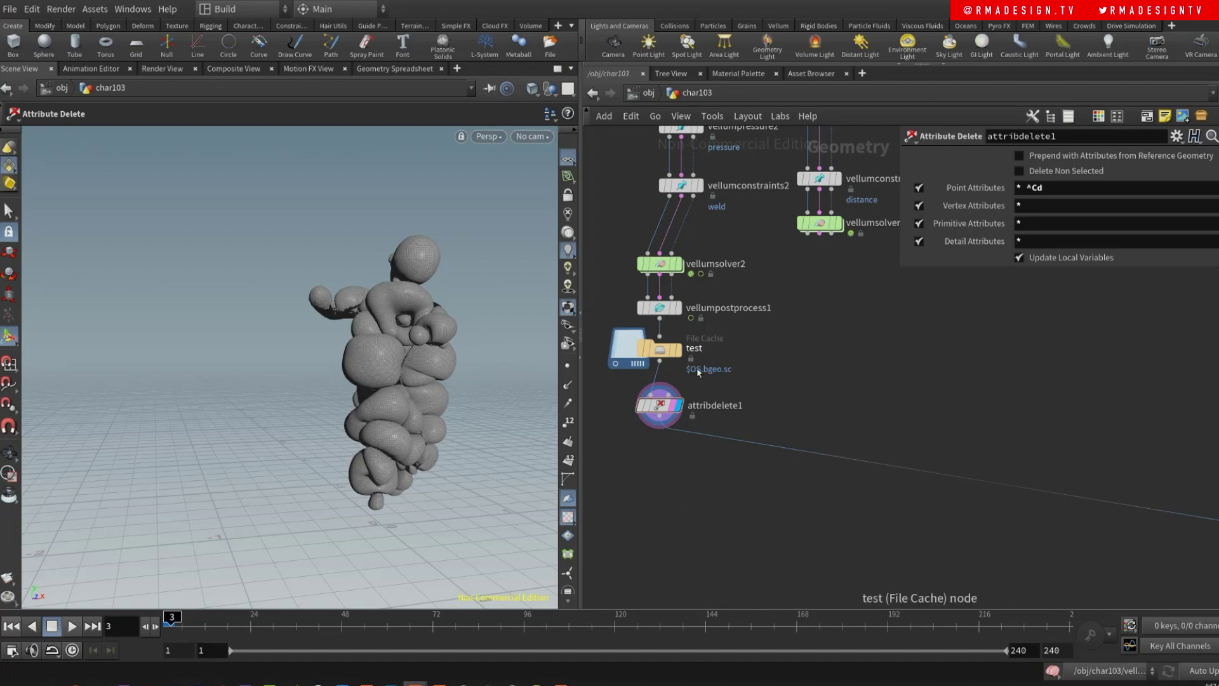
pyautogui.scroll(-5, 746, 325)
pyautogui.moveTo(801, 415); pyautogui.dragTo(760, 416, button='middle')
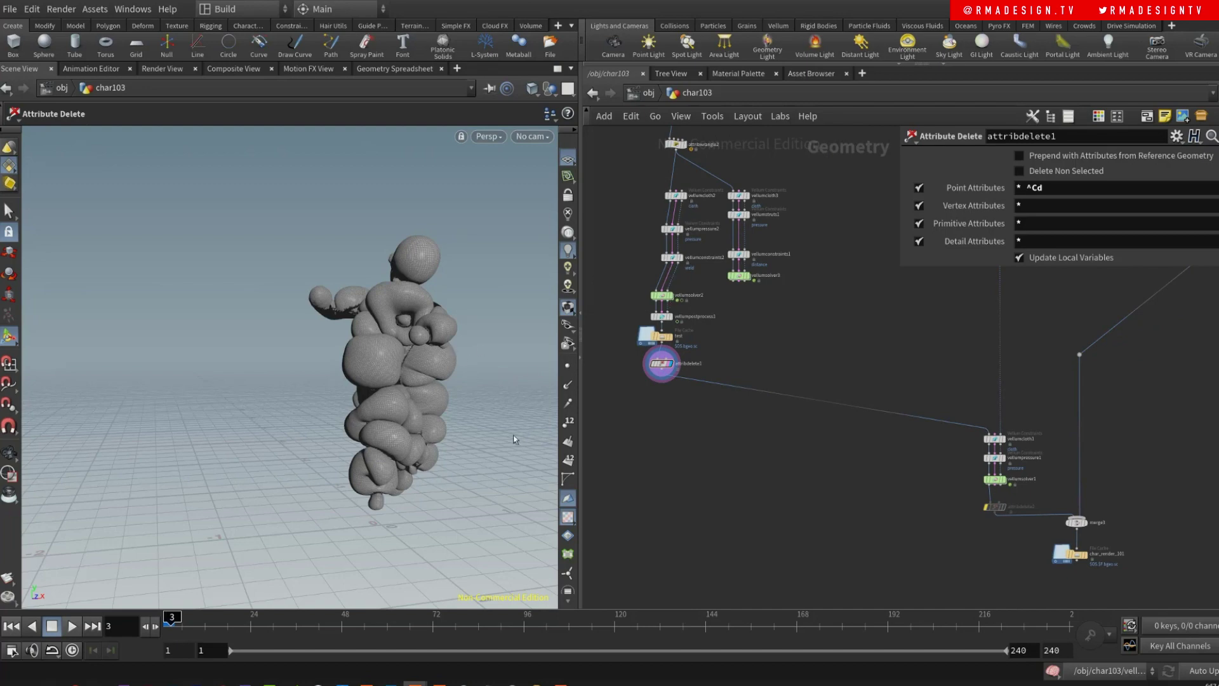
pyautogui.moveTo(822, 515); pyautogui.dragTo(754, 515, button='middle')
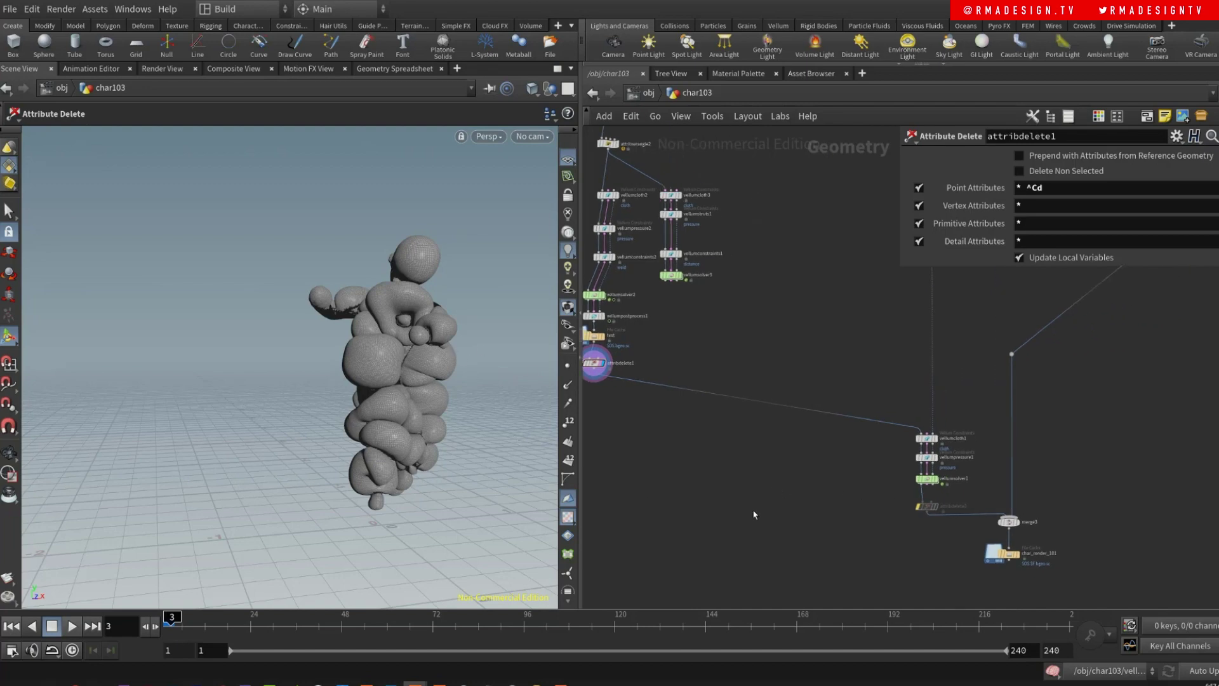
# - Return the timeline to frame 1 and display merge1, which combines the character and the ground grid
pyautogui.click(12, 626)
pyautogui.scroll(-3, 825, 329)
pyautogui.scroll(5, 798, 395)
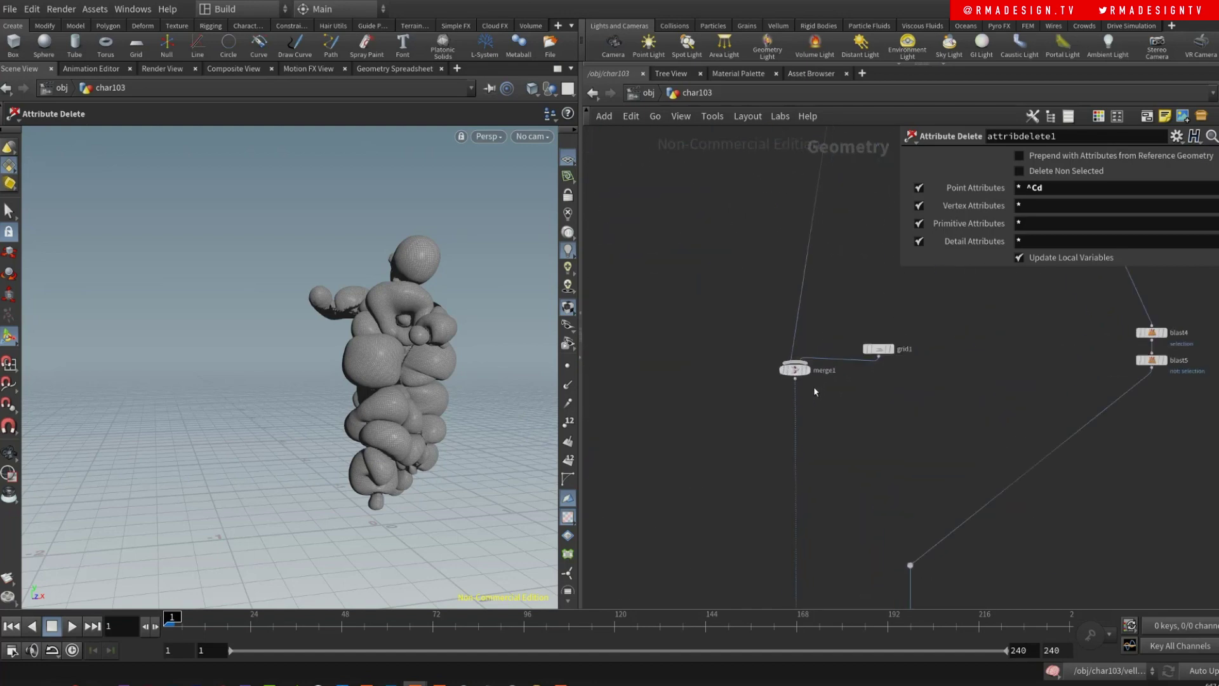
pyautogui.click(805, 367)
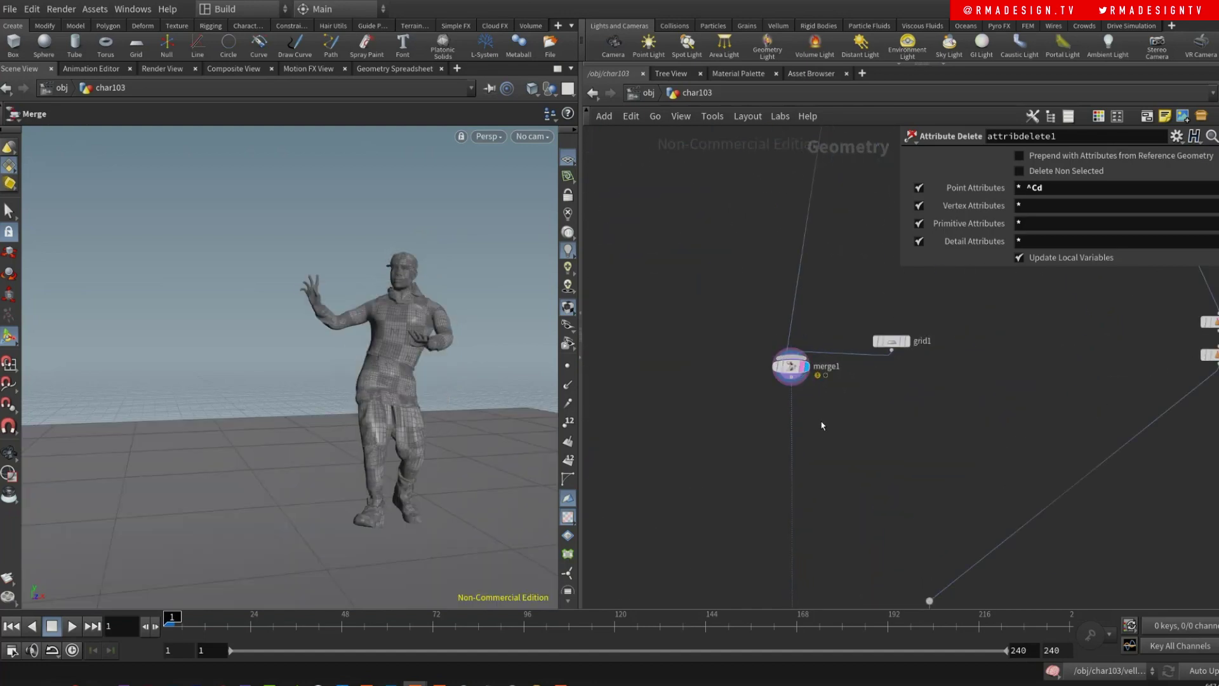
# - Display vellumsolver1 to check the inflated cloth together with its collision character
pyautogui.moveTo(846, 531); pyautogui.dragTo(859, 295, button='middle')
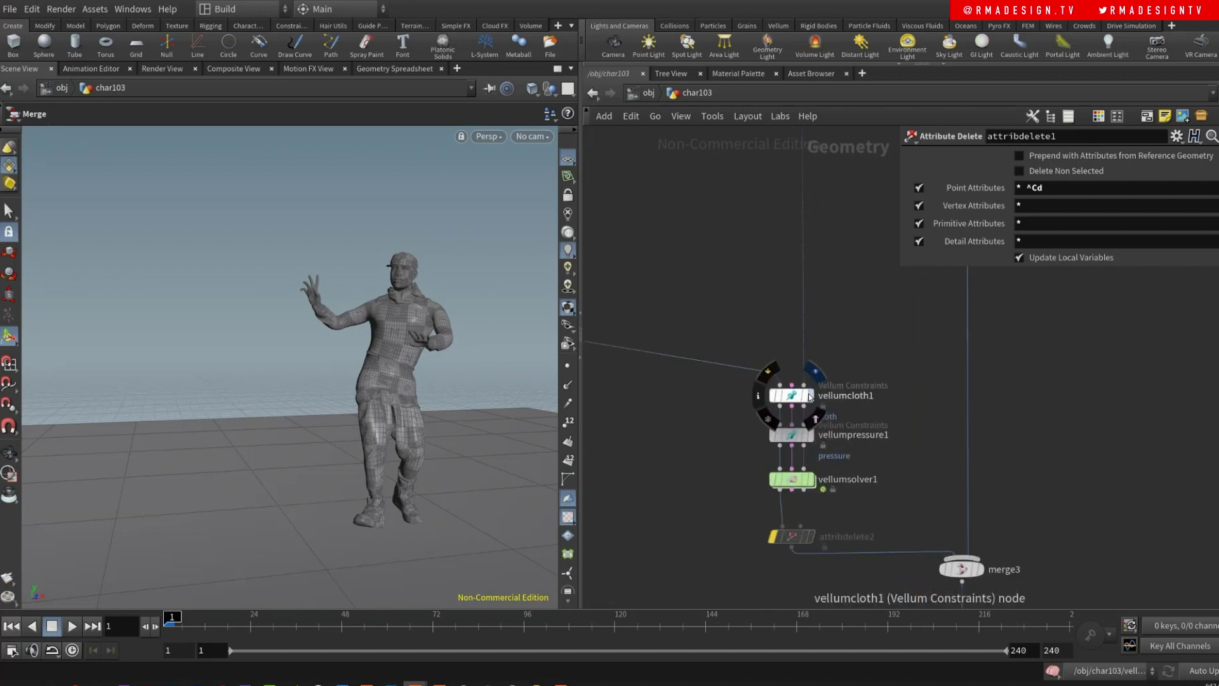
pyautogui.scroll(3, 810, 395)
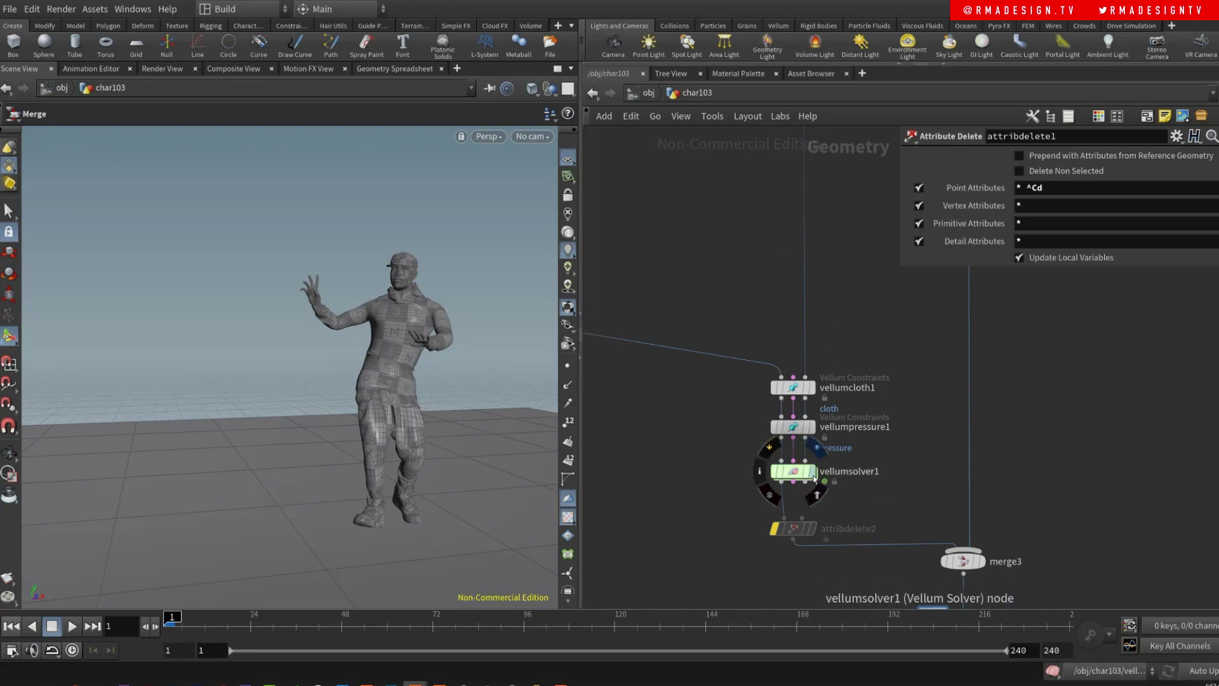
pyautogui.click(818, 447)
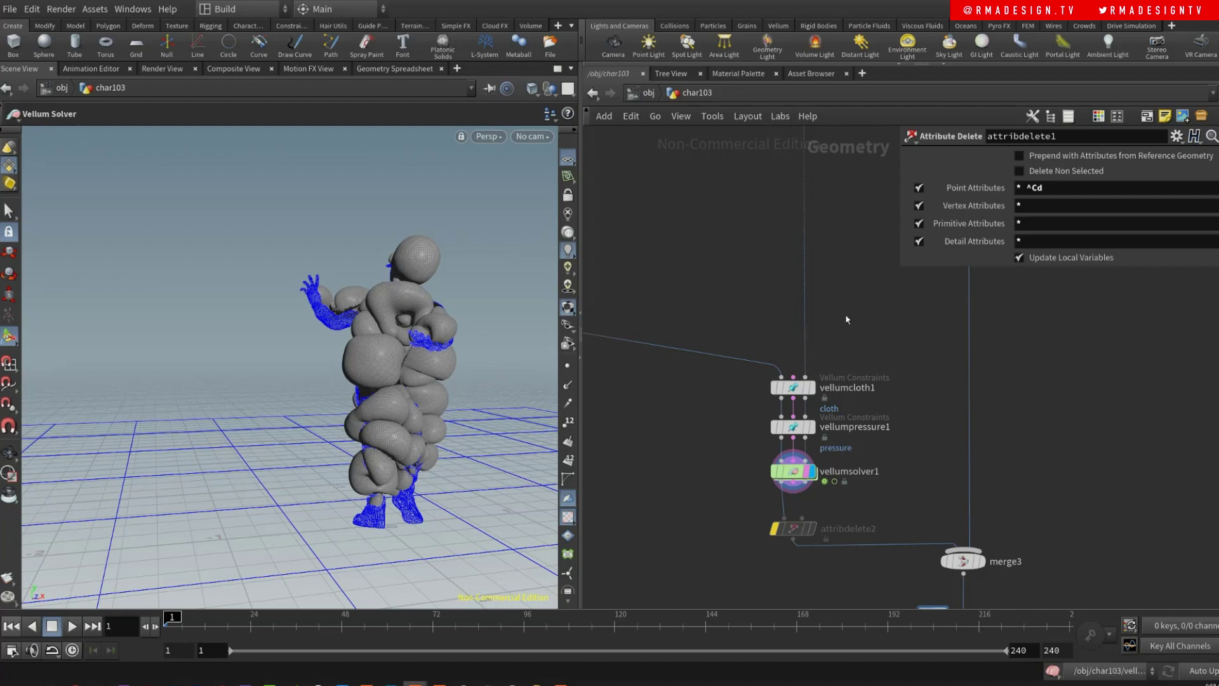
# - Display the timewarp1 retime node and scrub the timeline to check the character's motion
pyautogui.scroll(-5, 814, 403)
pyautogui.moveTo(814, 403); pyautogui.dragTo(733, 550, button='middle')
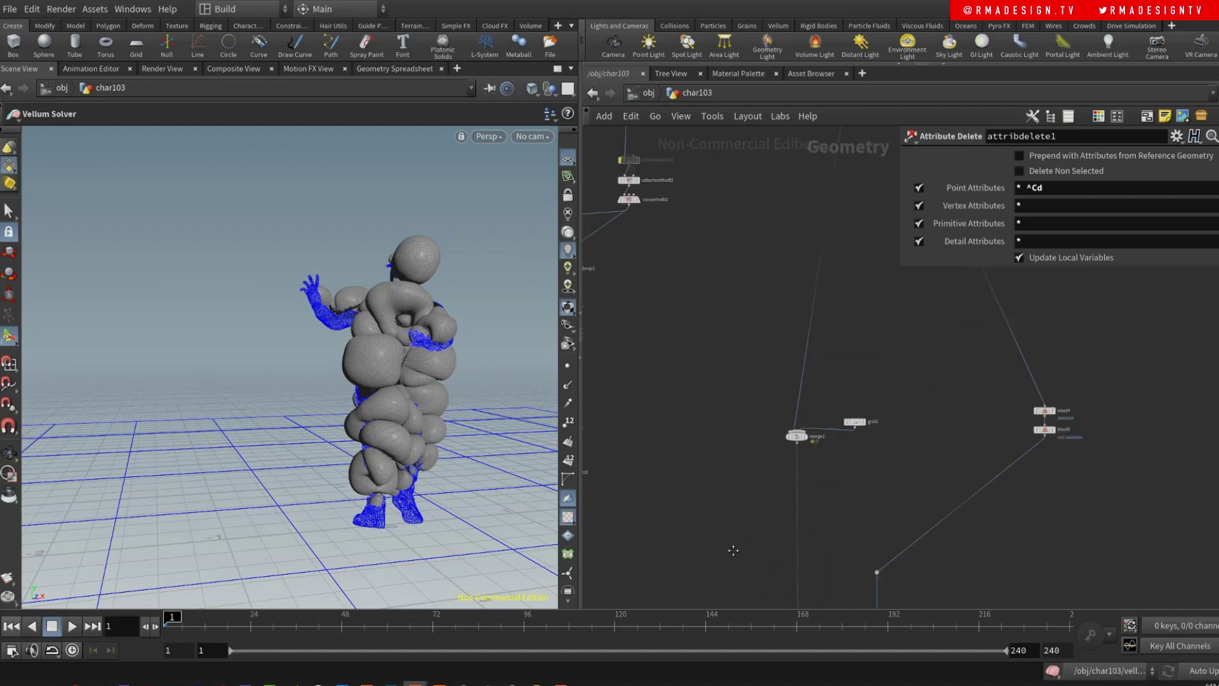
pyautogui.moveTo(737, 159); pyautogui.dragTo(743, 409, button='middle')
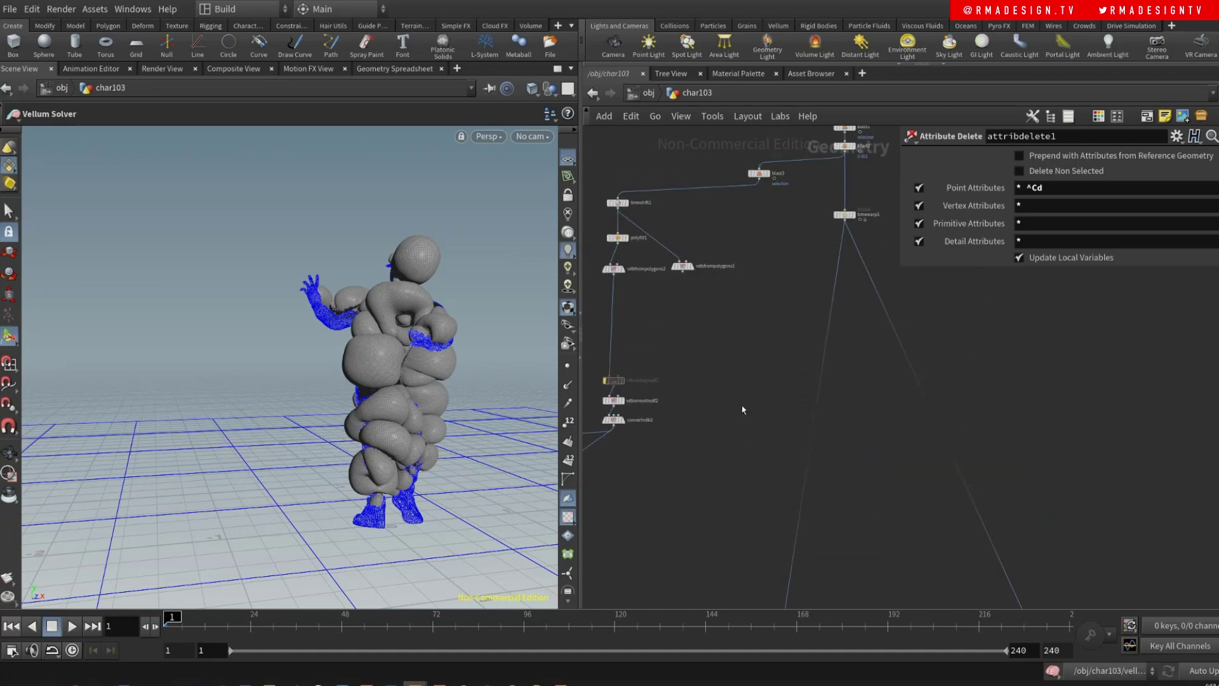
pyautogui.click(853, 216)
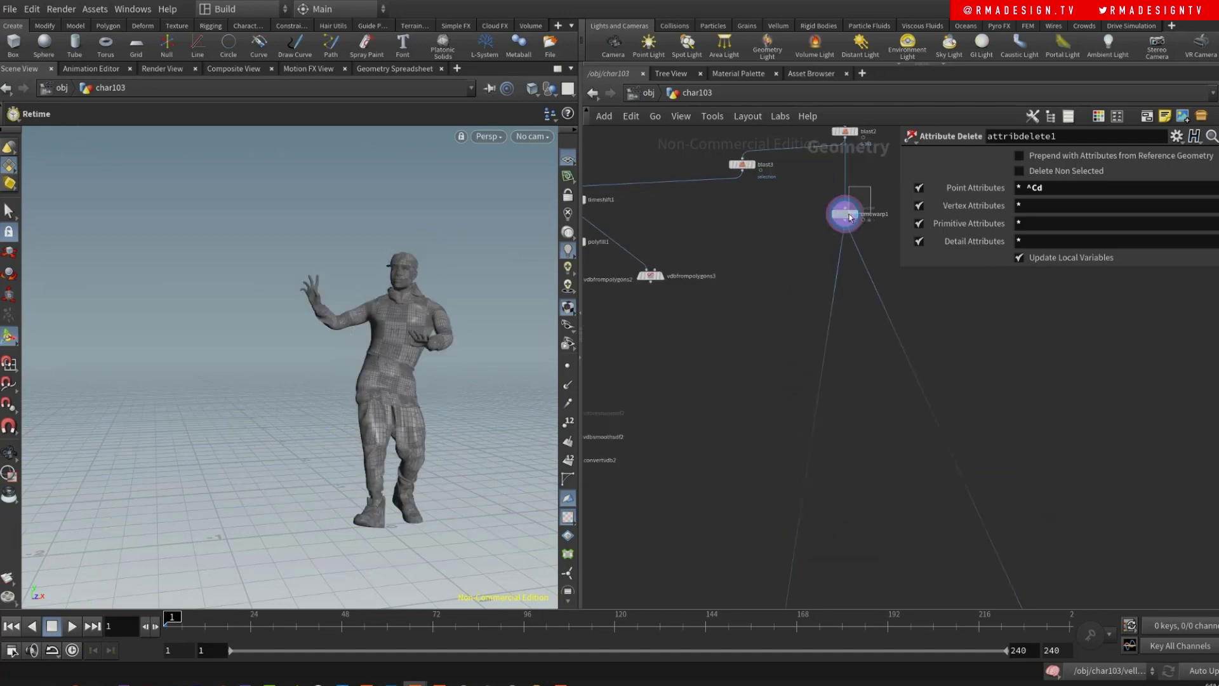
pyautogui.moveTo(232, 619); pyautogui.dragTo(656, 610)
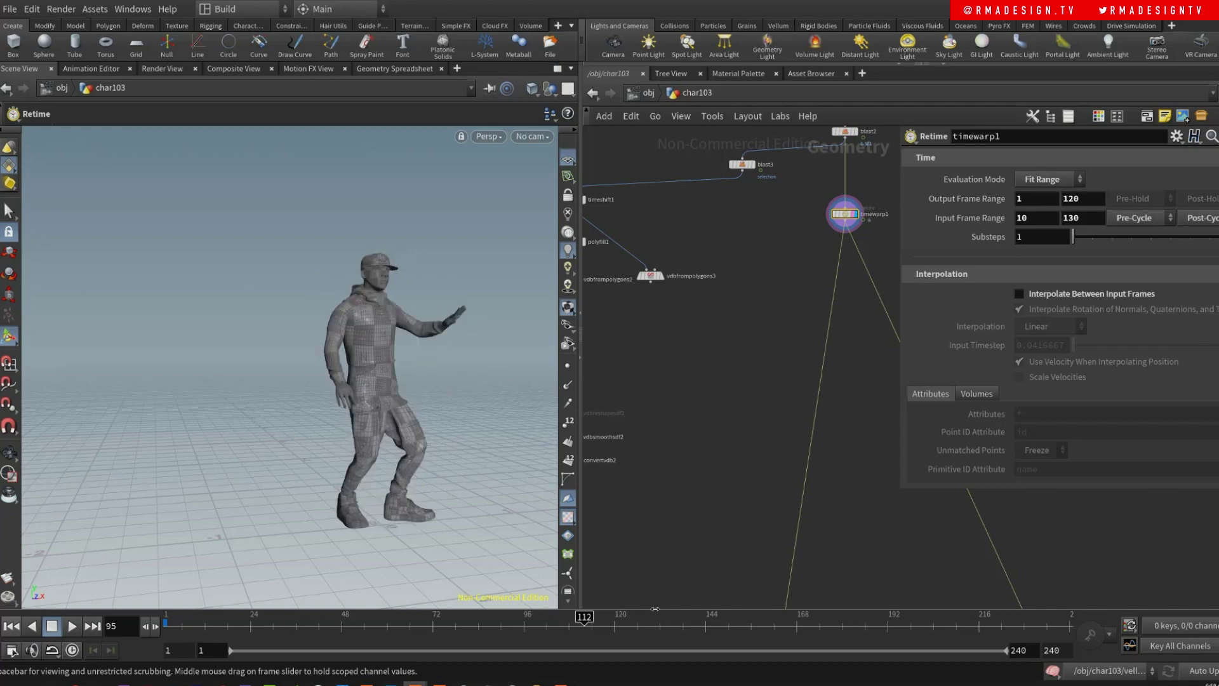
# - Select timeshift1 and examine the frame at which it freezes the character
pyautogui.moveTo(746, 317); pyautogui.dragTo(769, 391, button='middle')
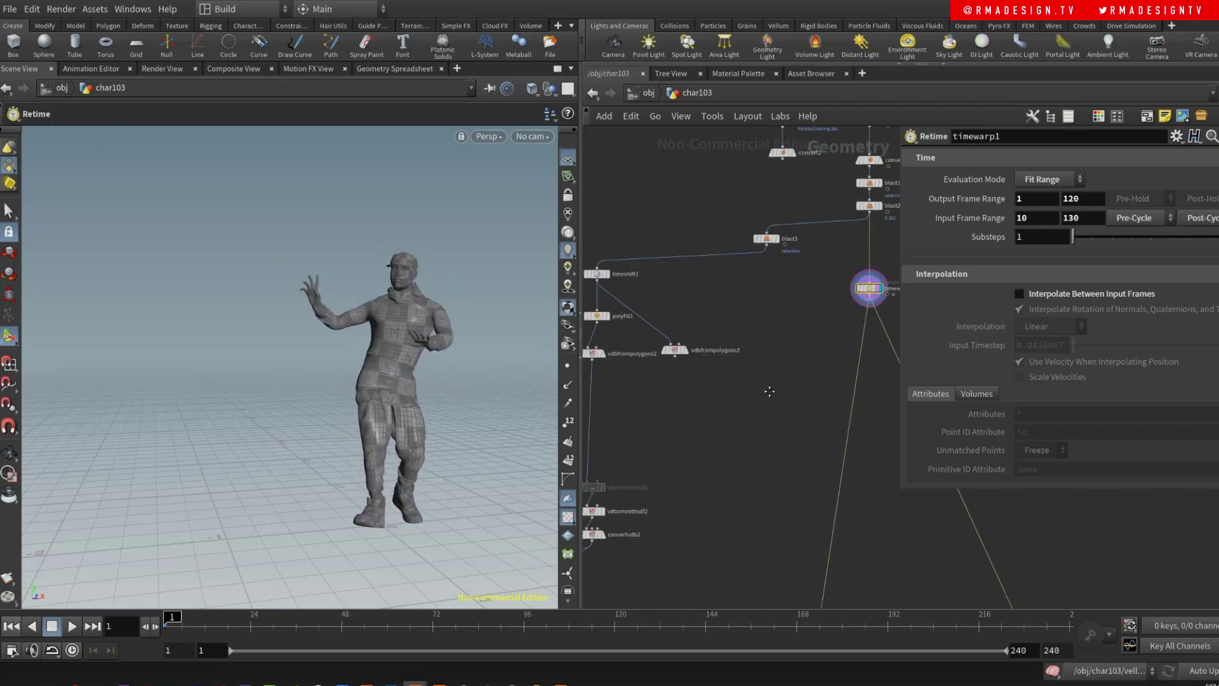
pyautogui.moveTo(611, 279); pyautogui.dragTo(676, 299, button='middle')
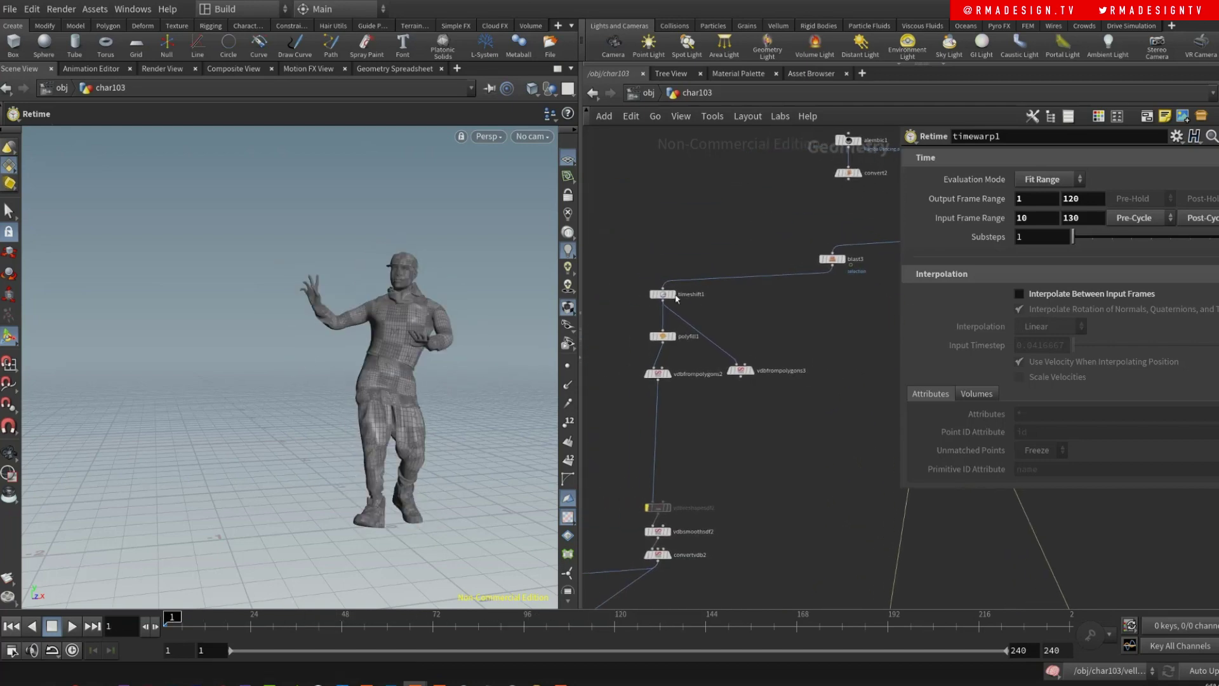
pyautogui.moveTo(639, 253); pyautogui.dragTo(688, 310)
pyautogui.moveTo(645, 275); pyautogui.dragTo(717, 319)
pyautogui.moveTo(839, 366); pyautogui.dragTo(820, 349, button='middle')
pyautogui.moveTo(821, 312); pyautogui.dragTo(857, 368)
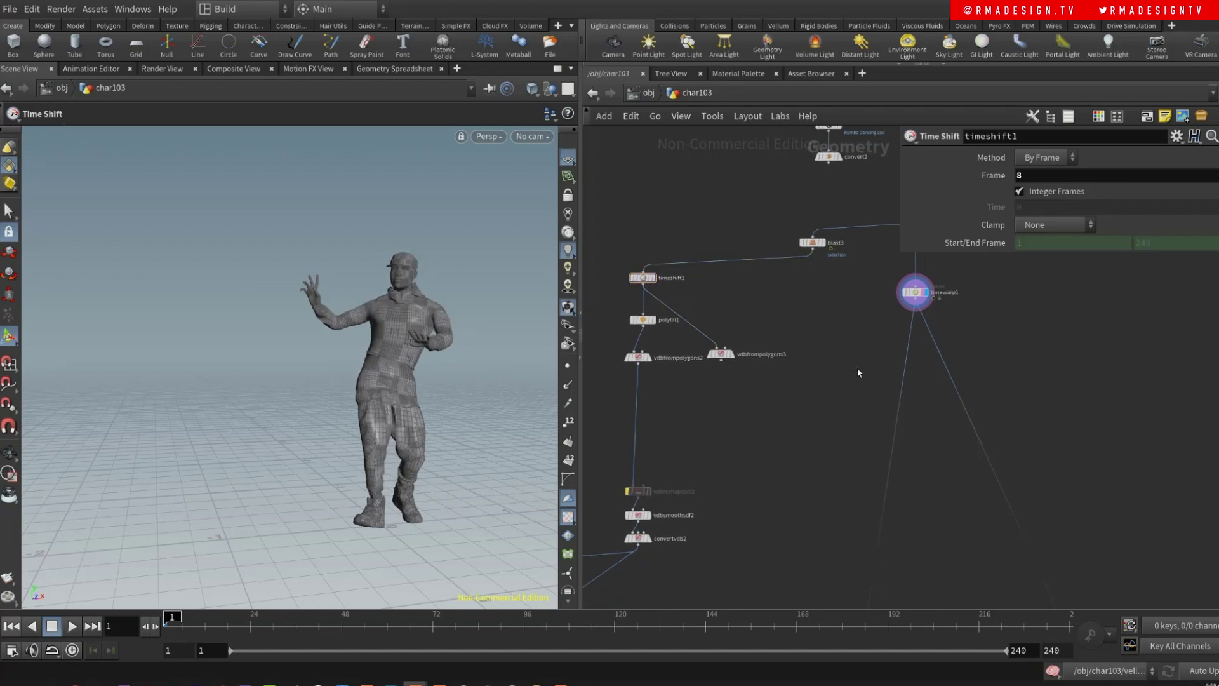
pyautogui.moveTo(836, 326); pyautogui.dragTo(860, 383)
pyautogui.moveTo(838, 340); pyautogui.dragTo(850, 390)
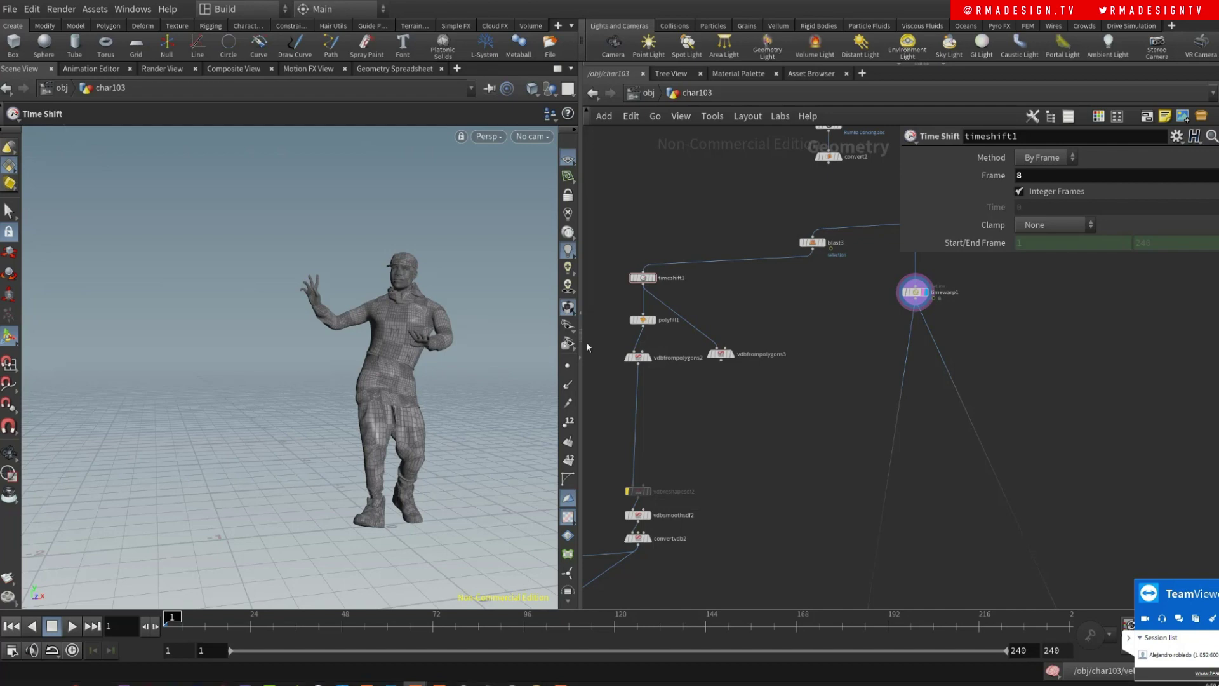
# - Set the start of timewarp1's input frame range to 8
pyautogui.moveTo(833, 463); pyautogui.dragTo(716, 471, button='middle')
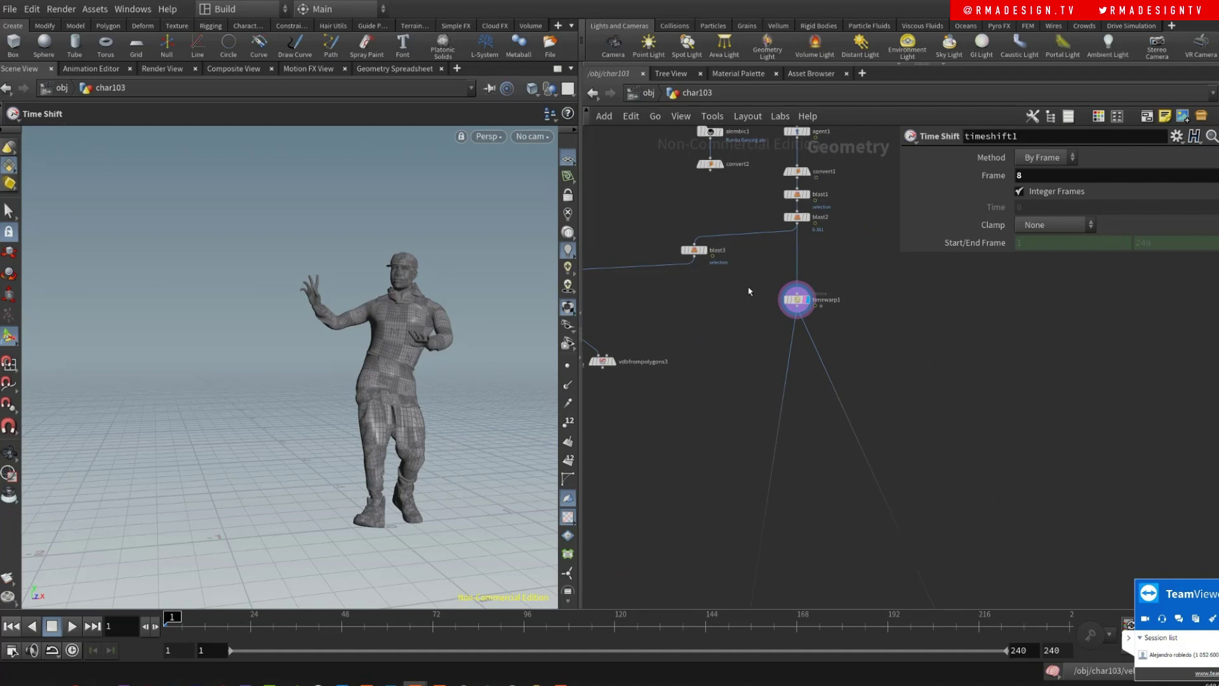
pyautogui.click(796, 299)
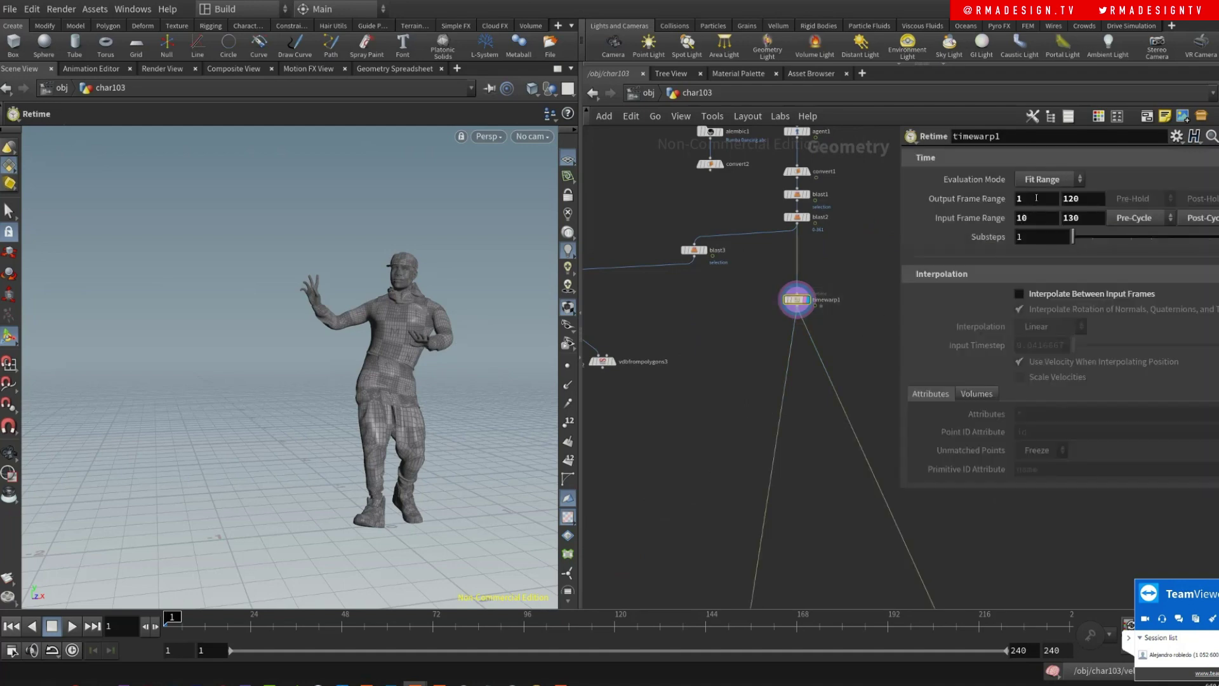
pyautogui.doubleClick(1014, 199)
pyautogui.doubleClick(1021, 218)
pyautogui.write('8')
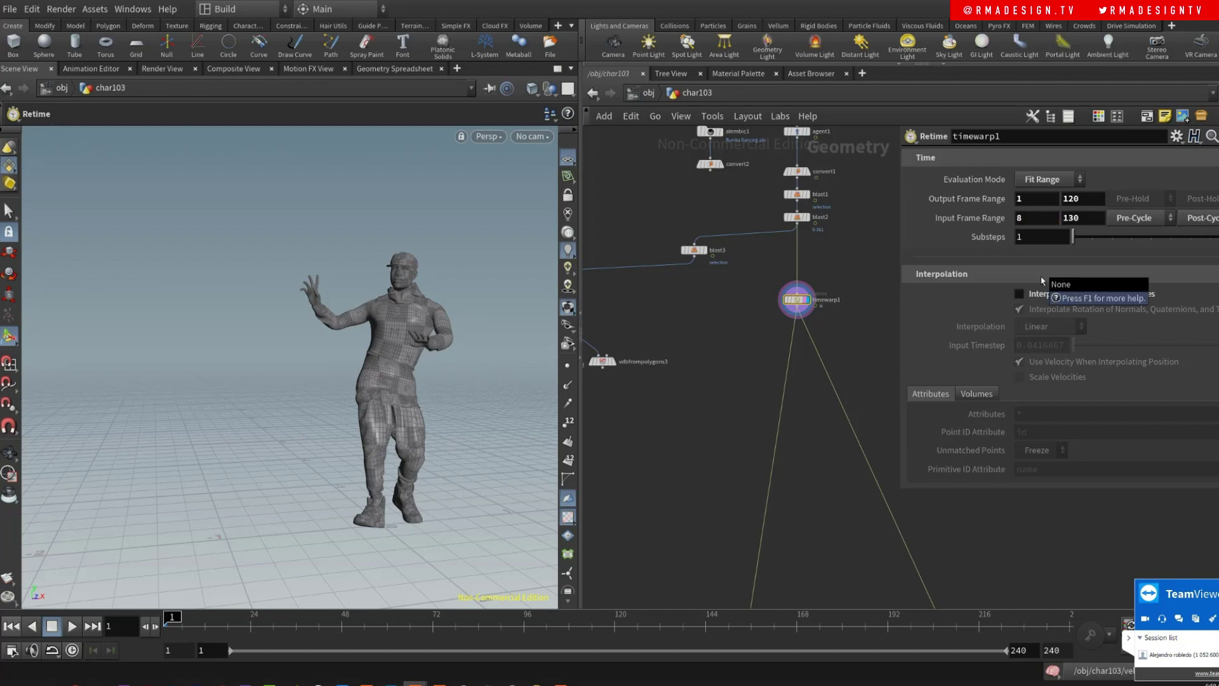
pyautogui.press('Return')
# - Display vellumsolver1 and play the simulation from frame 1
pyautogui.scroll(-2, 698, 365)
pyautogui.moveTo(758, 488); pyautogui.dragTo(739, 431, button='middle')
pyautogui.moveTo(739, 430)
pyautogui.scroll(2, 740, 431)
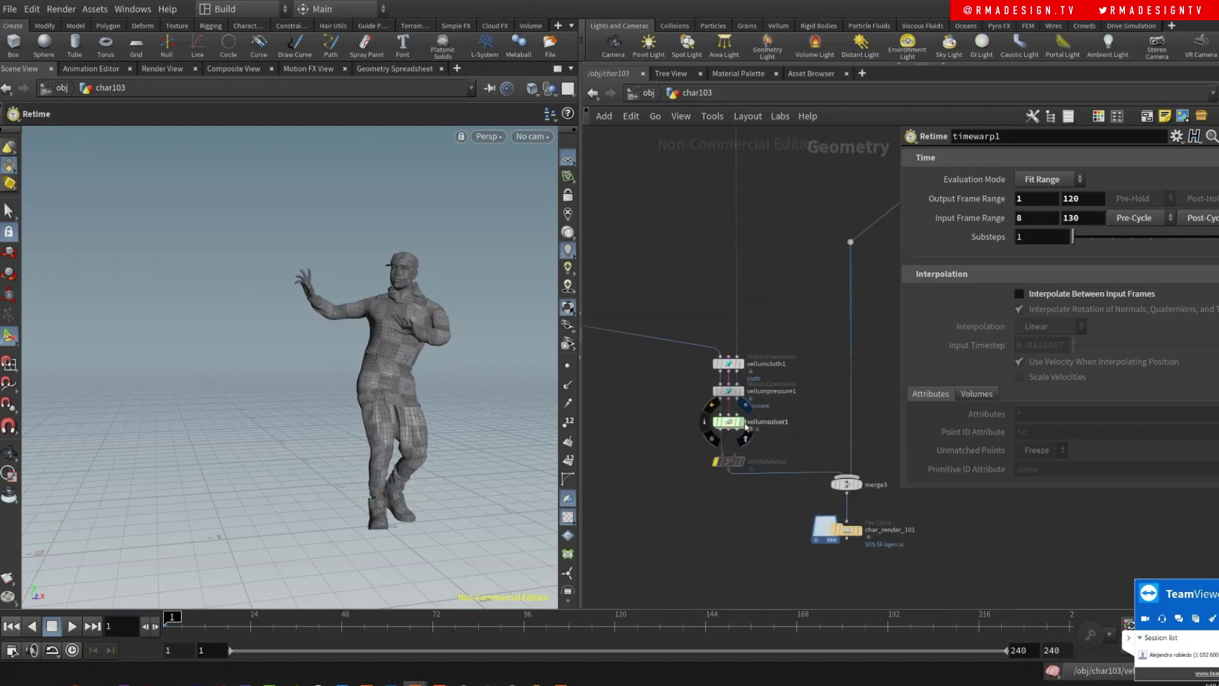
pyautogui.click(741, 425)
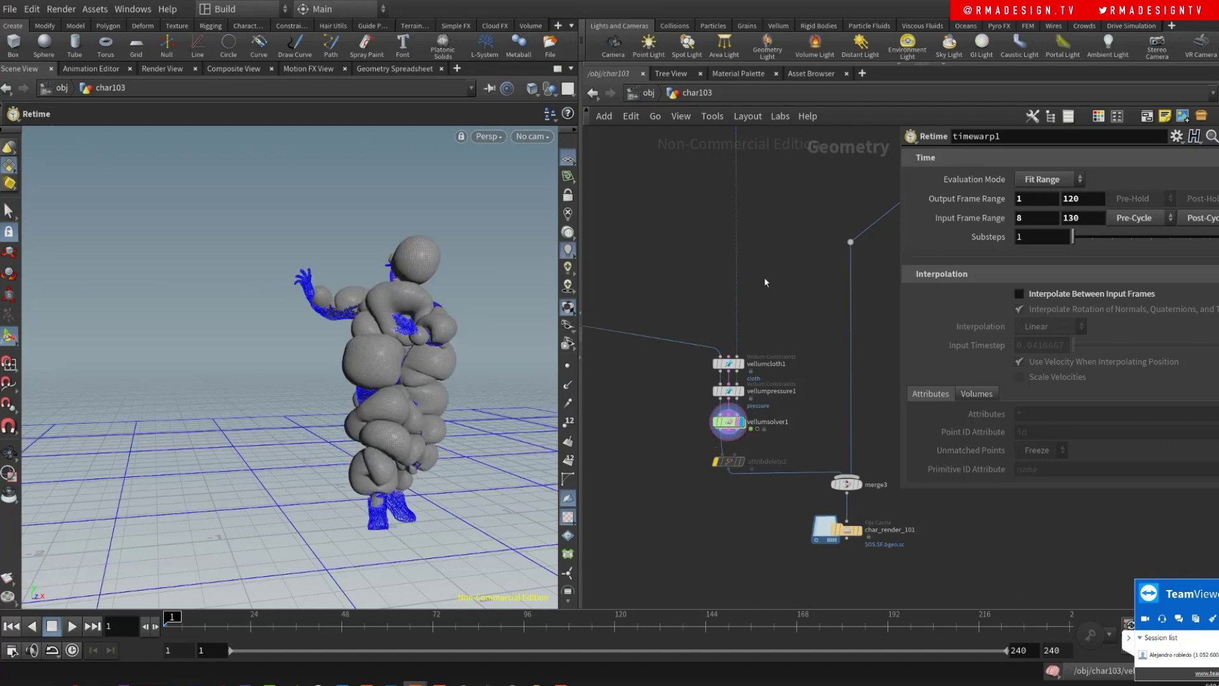
pyautogui.press('Escape')
pyautogui.moveTo(330, 330); pyautogui.dragTo(388, 328)
pyautogui.press('Return')
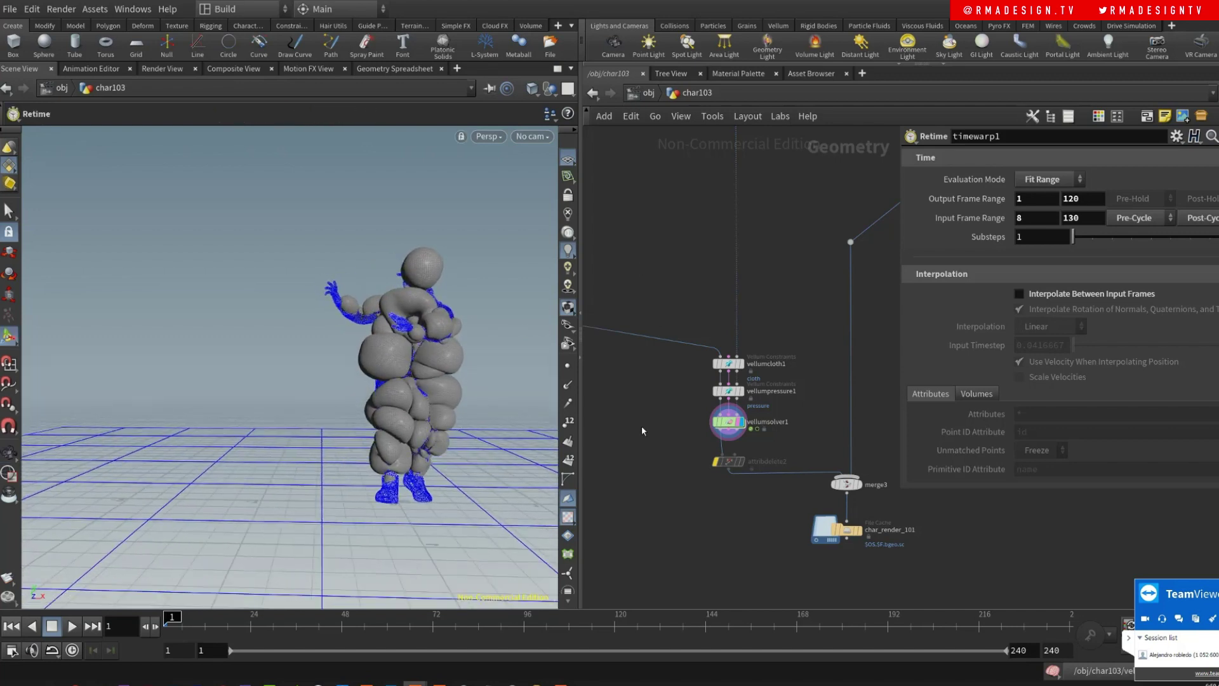
pyautogui.click(72, 626)
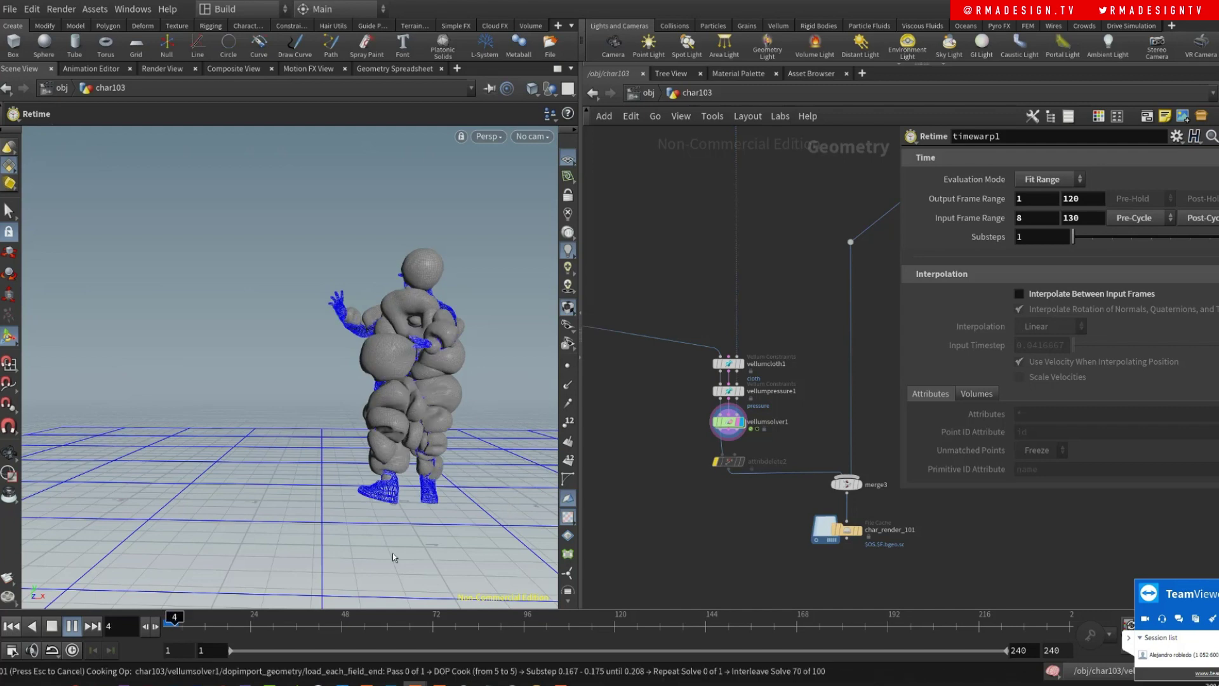
# - Stop the simulation playback and inspect the merge3 result, followed by the hands and feet isolated by blast5
pyautogui.press('Escape')
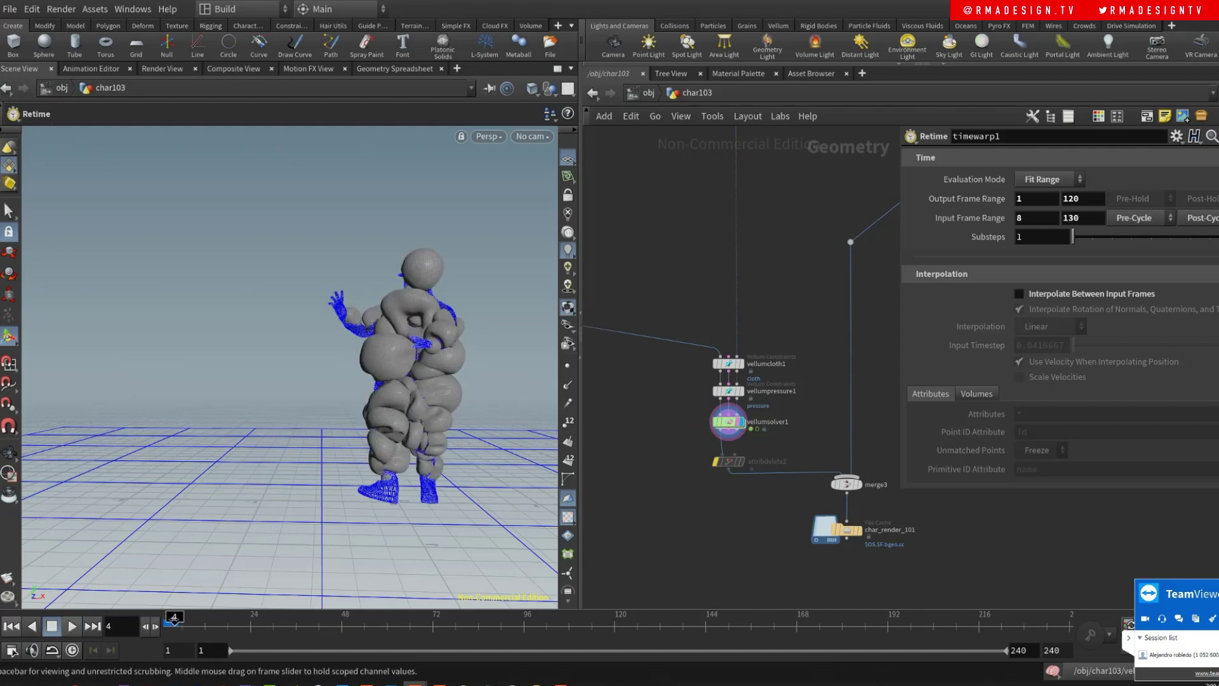
pyautogui.click(858, 483)
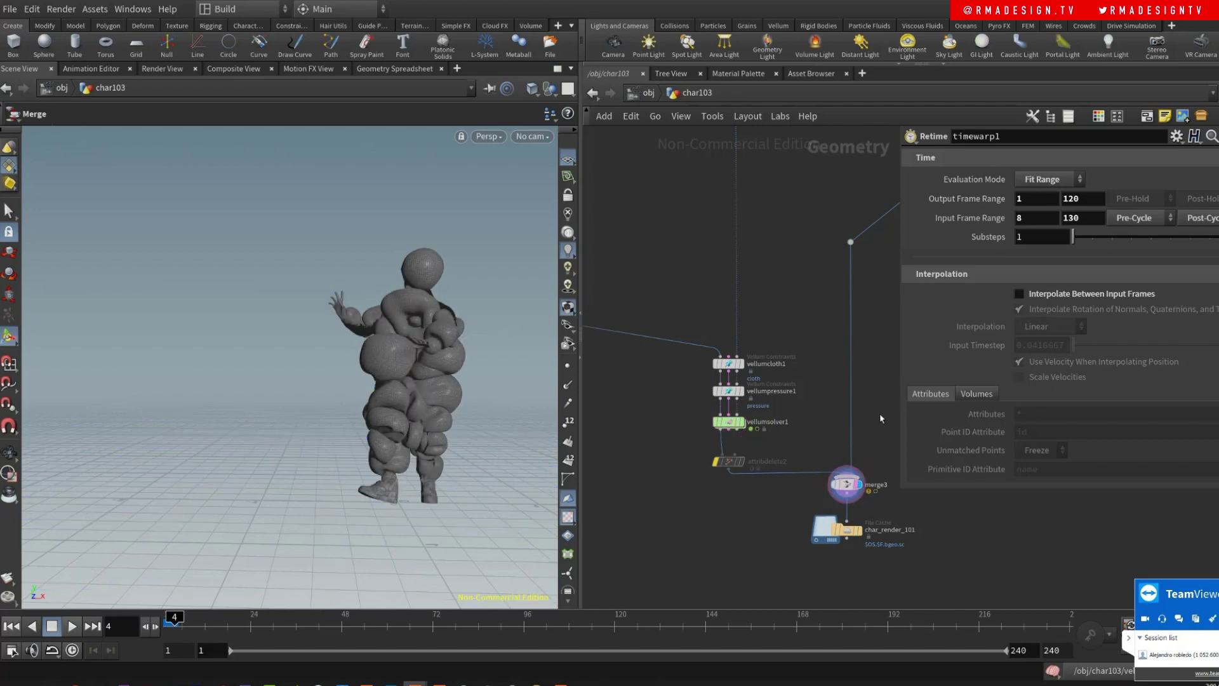
pyautogui.moveTo(864, 418); pyautogui.dragTo(758, 457, button='middle')
pyautogui.moveTo(851, 241); pyautogui.dragTo(731, 415, button='middle')
pyautogui.moveTo(813, 390); pyautogui.dragTo(773, 448, button='middle')
pyautogui.click(833, 314)
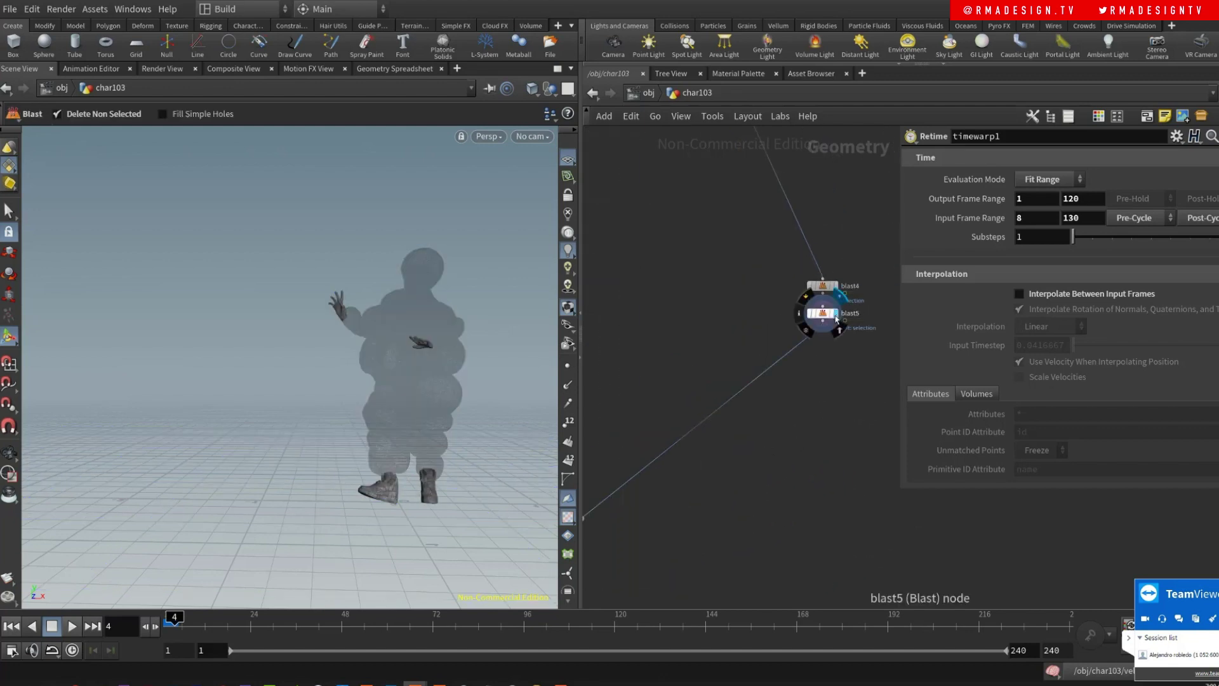
pyautogui.press('1')
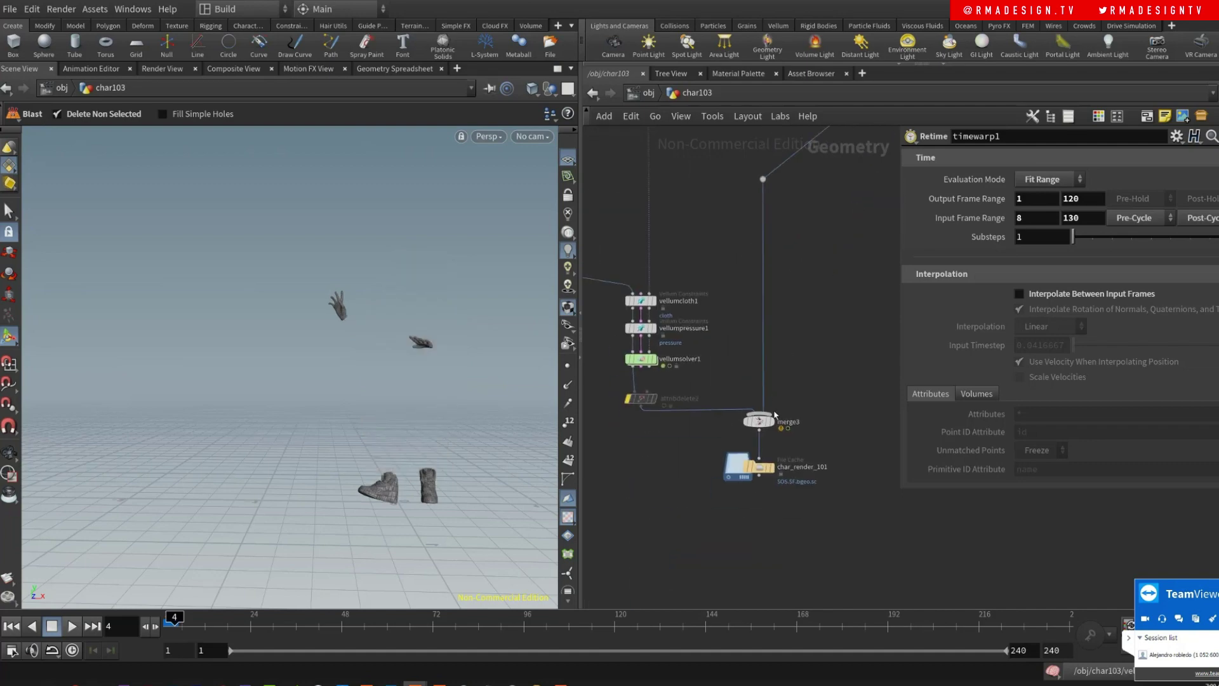
# - Display merge3, return the timeline to frame 1 and examine the combined character from several angles
pyautogui.click(777, 424)
pyautogui.press('Escape')
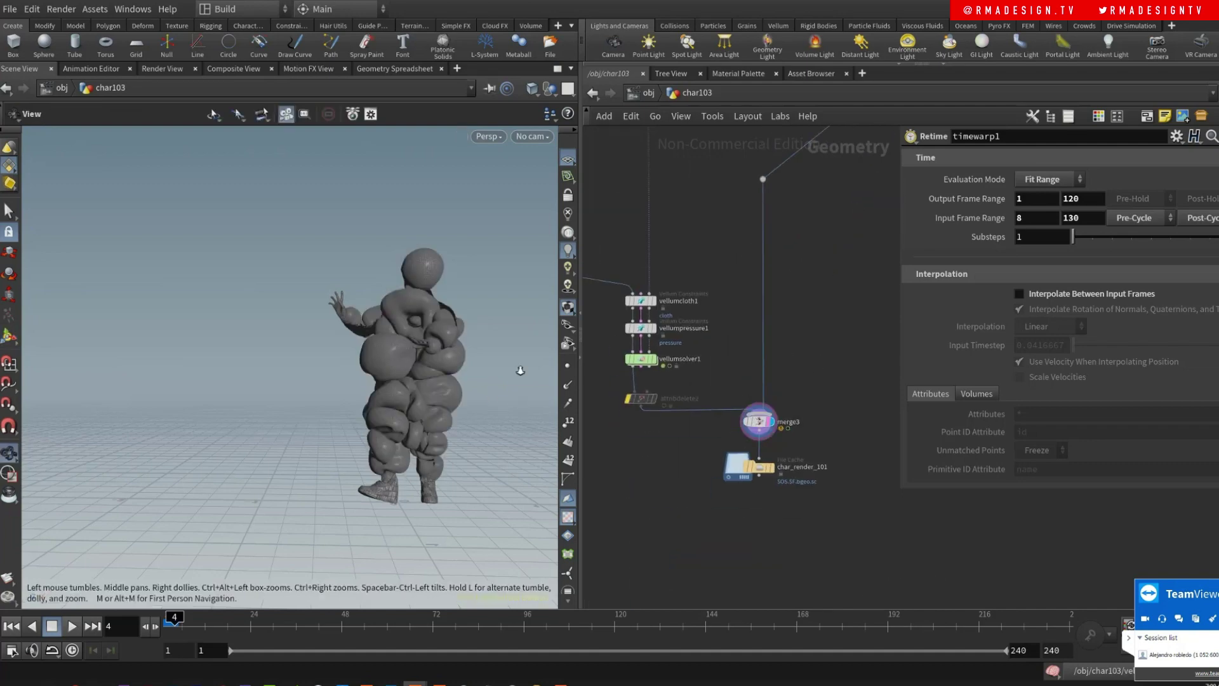
pyautogui.moveTo(440, 379); pyautogui.dragTo(418, 386)
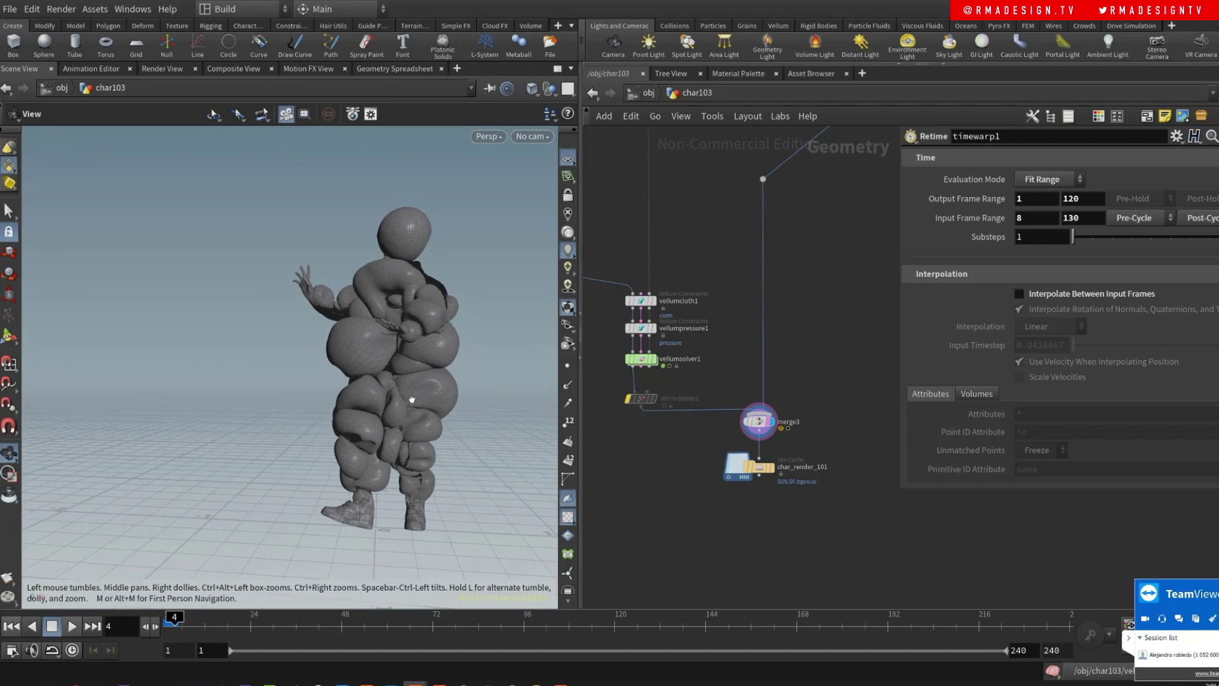
pyautogui.press('Return')
pyautogui.moveTo(176, 623); pyautogui.dragTo(166, 619)
pyautogui.press('Escape')
pyautogui.moveTo(372, 375); pyautogui.dragTo(440, 372, button='right')
pyautogui.moveTo(440, 372); pyautogui.dragTo(370, 344, button='middle')
pyautogui.moveTo(371, 344); pyautogui.dragTo(352, 379)
pyautogui.press('Return')
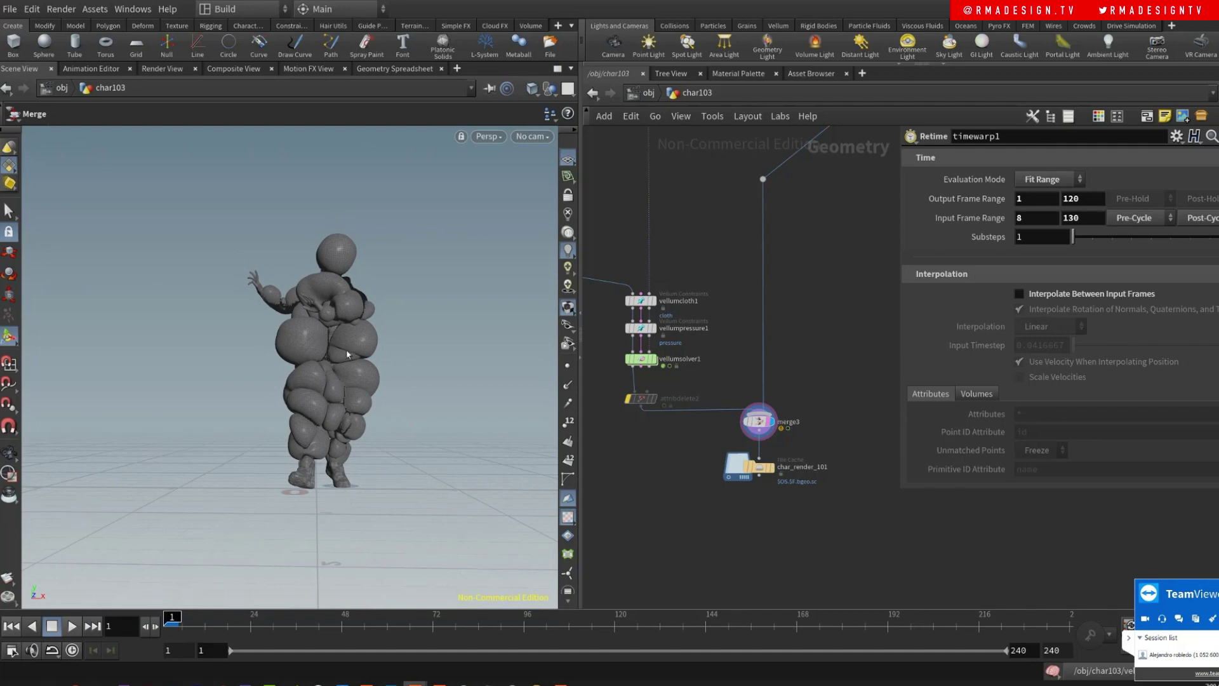
pyautogui.scroll(-3, 699, 445)
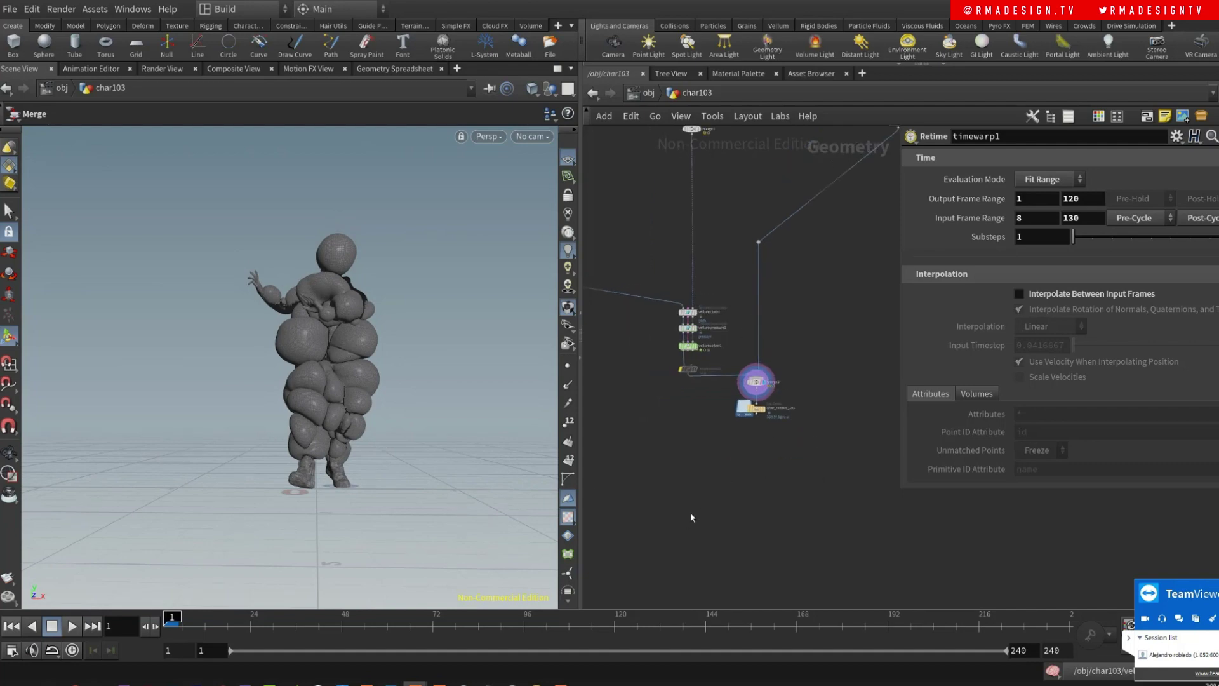